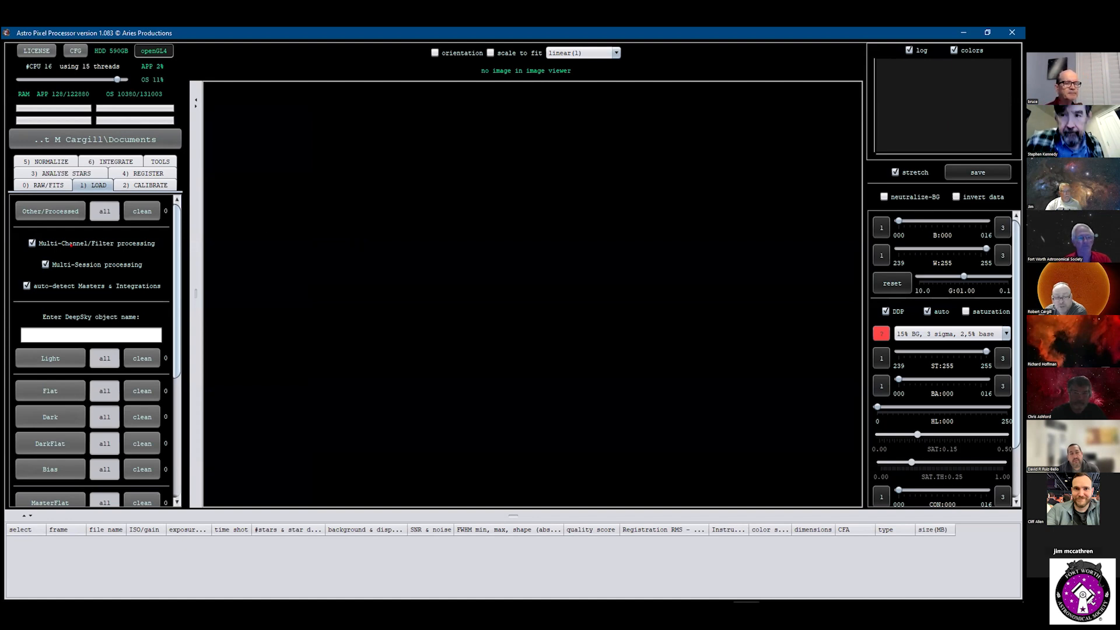
Step: Turn off Multi-Channel/Filter processing for the frames being loaded
left_click(32, 242)
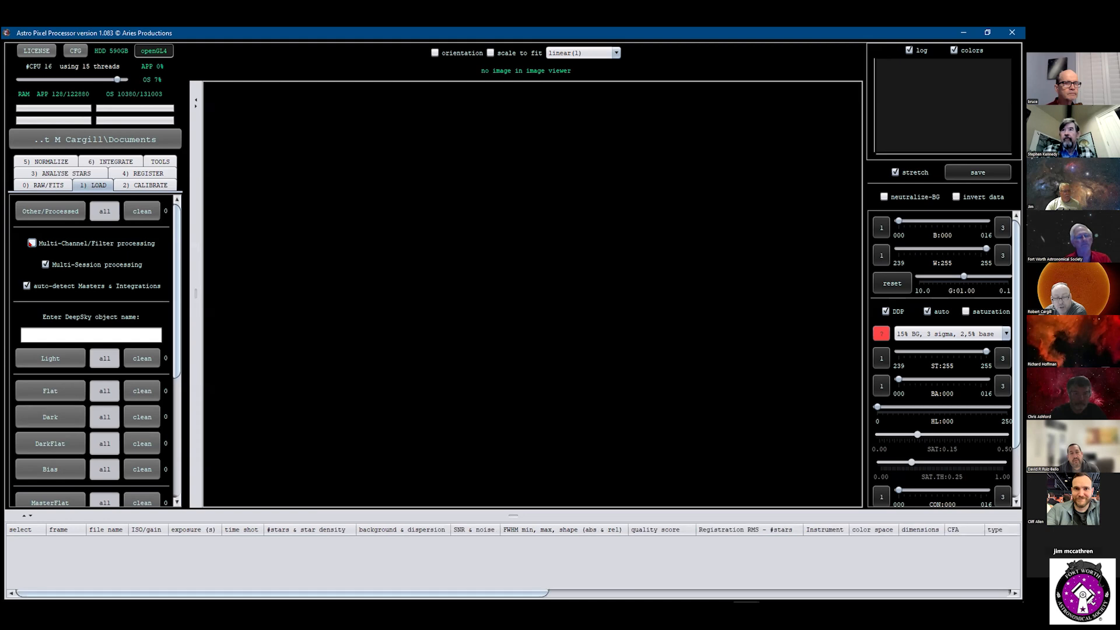
mouse_move(88, 244)
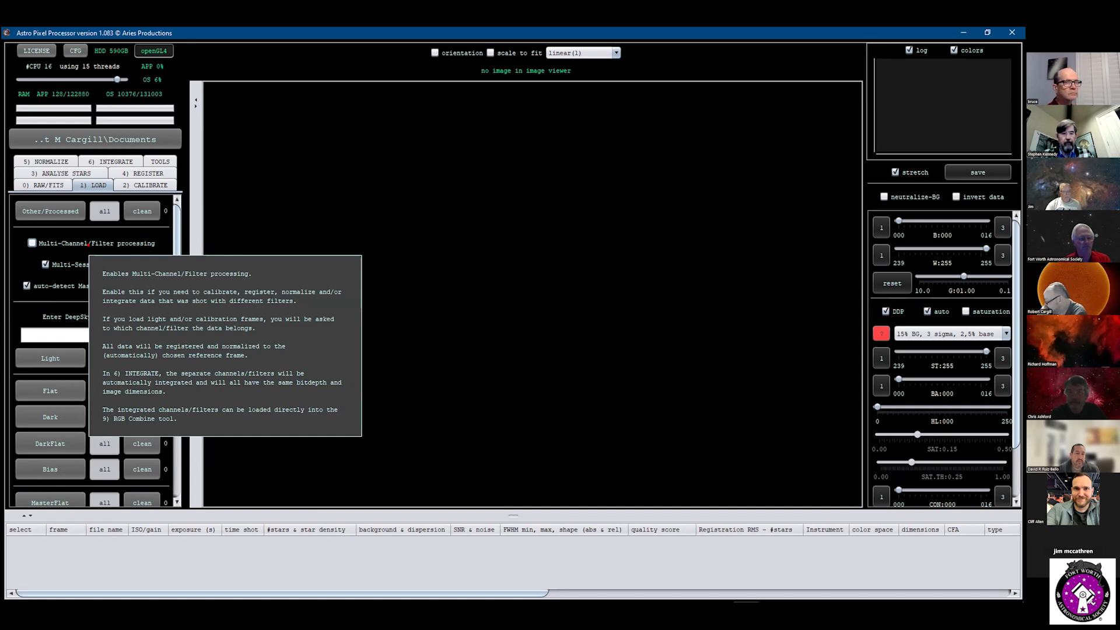
mouse_move(63, 266)
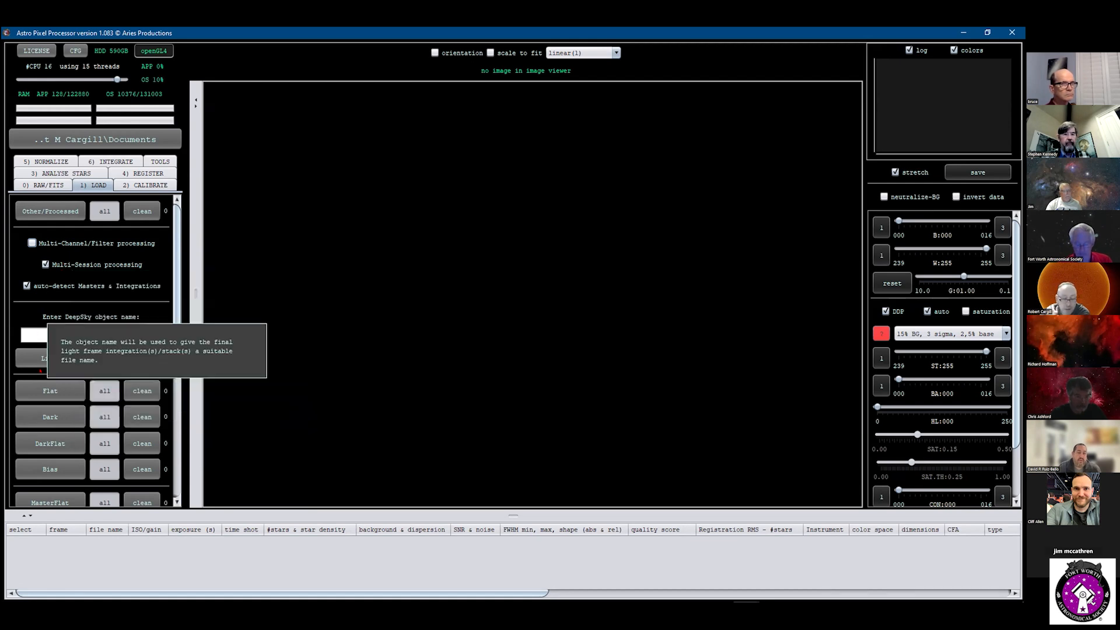
Step: Start adding light frames and browse from the desktop's ASIair Pro shortcut to the folder 2024 > 5-26-2024 > Light > M13
left_click(51, 357)
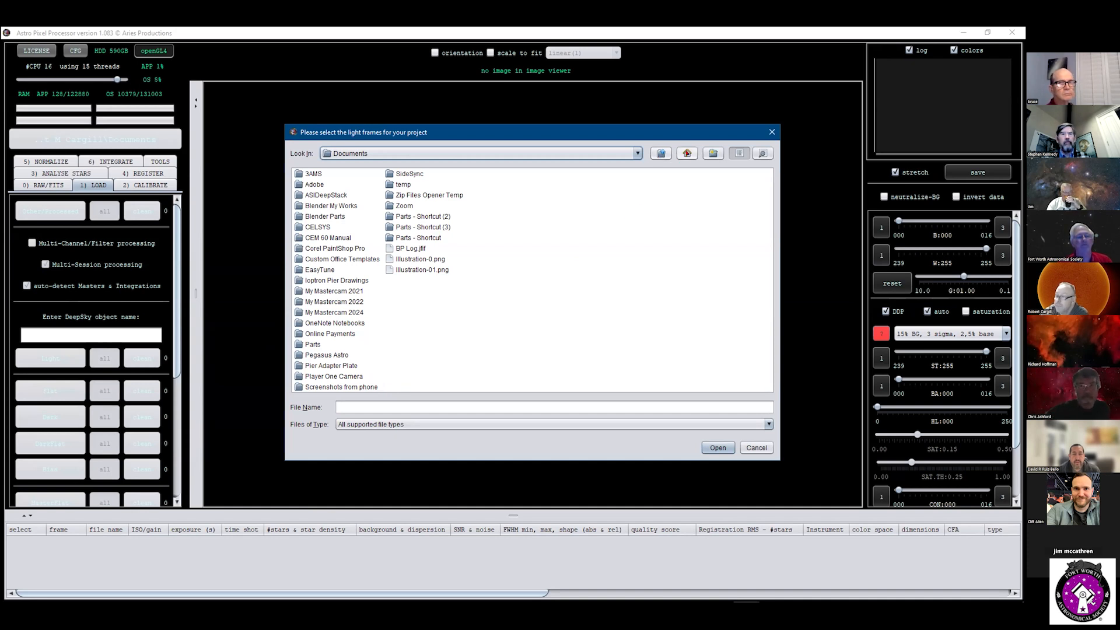
left_click(687, 154)
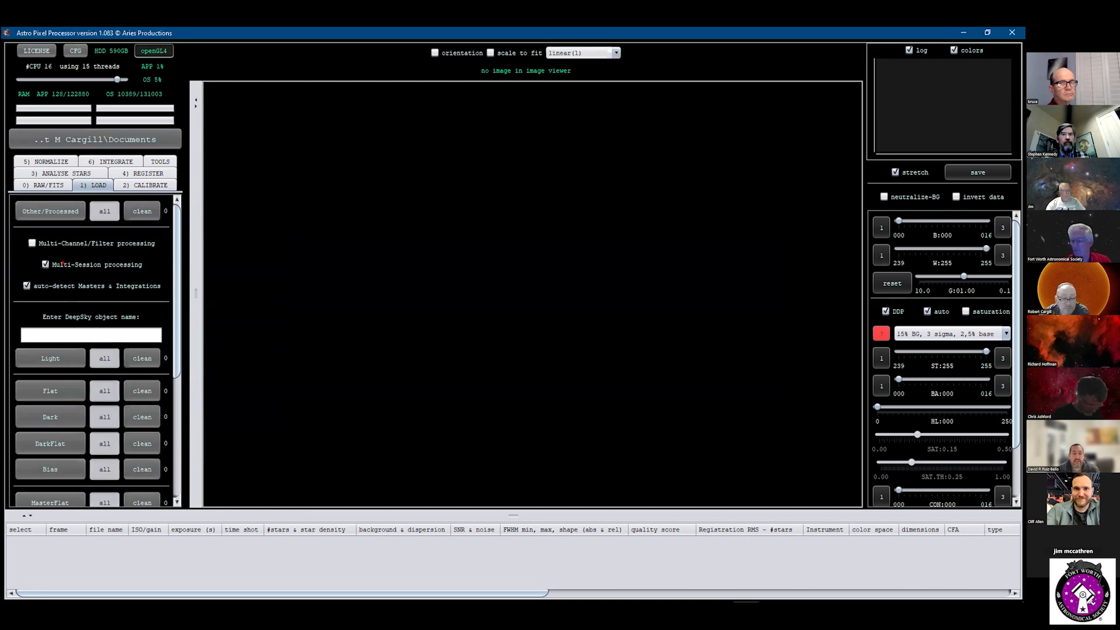
left_click(51, 358)
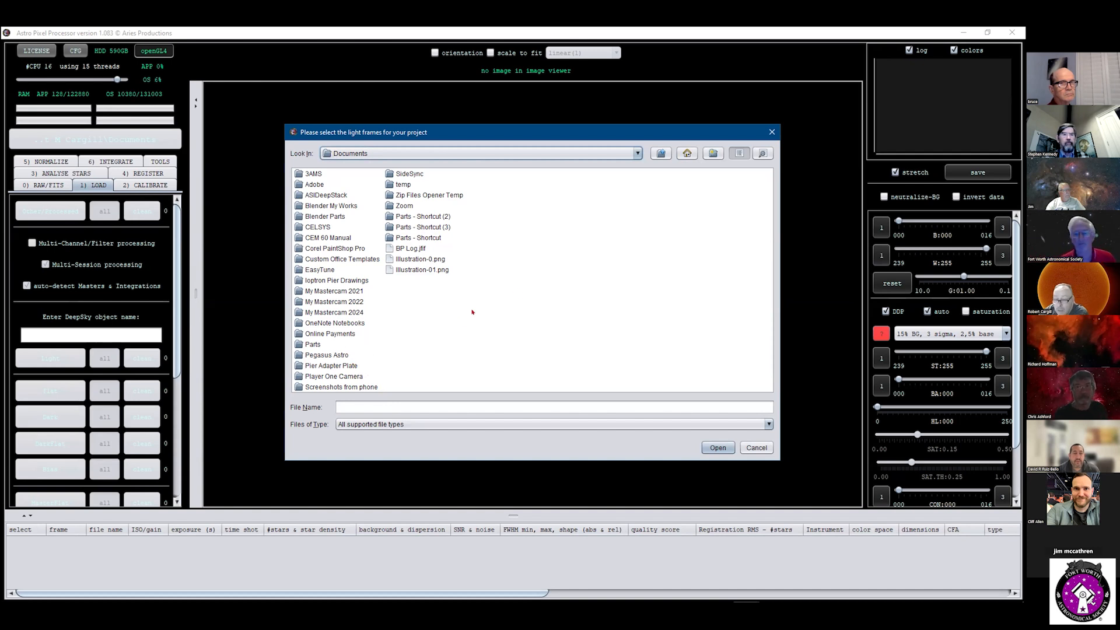
left_click(687, 153)
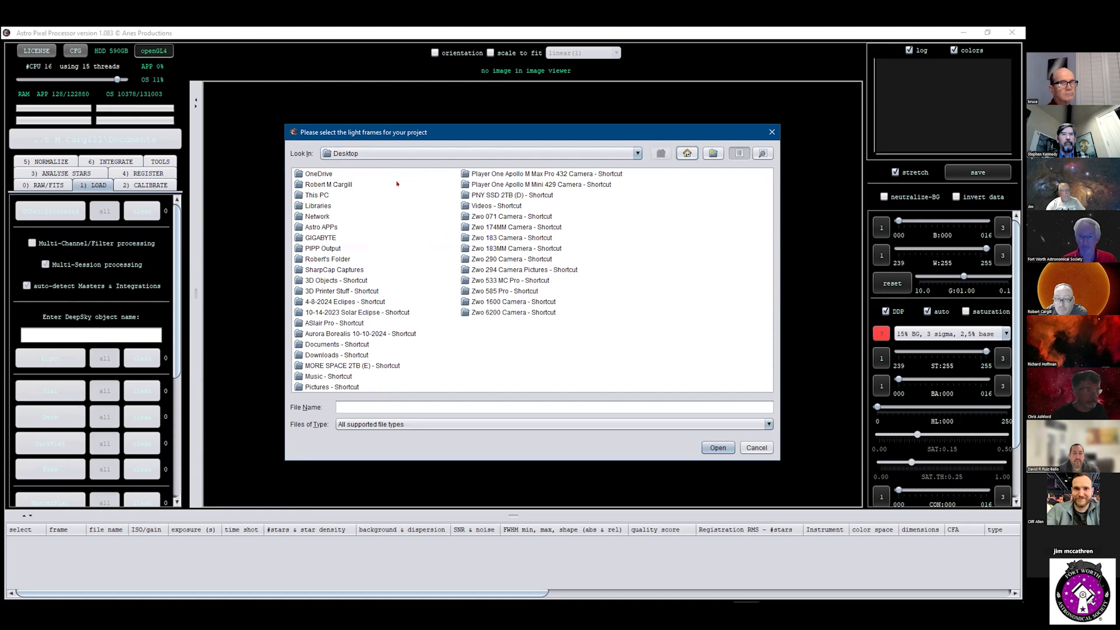
double_click(337, 322)
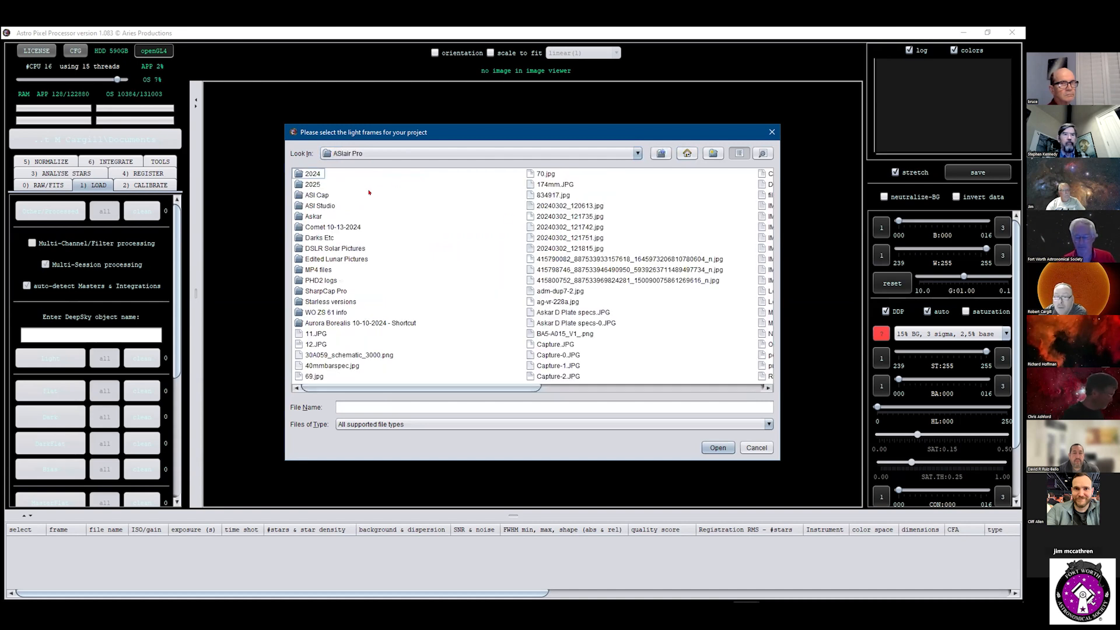
double_click(312, 174)
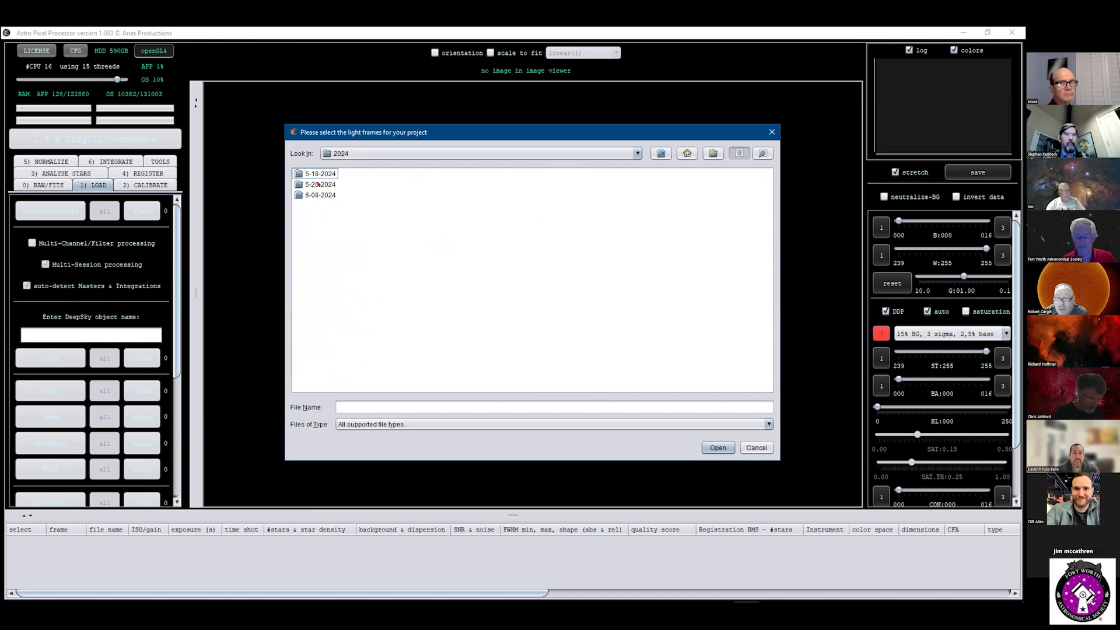
double_click(317, 183)
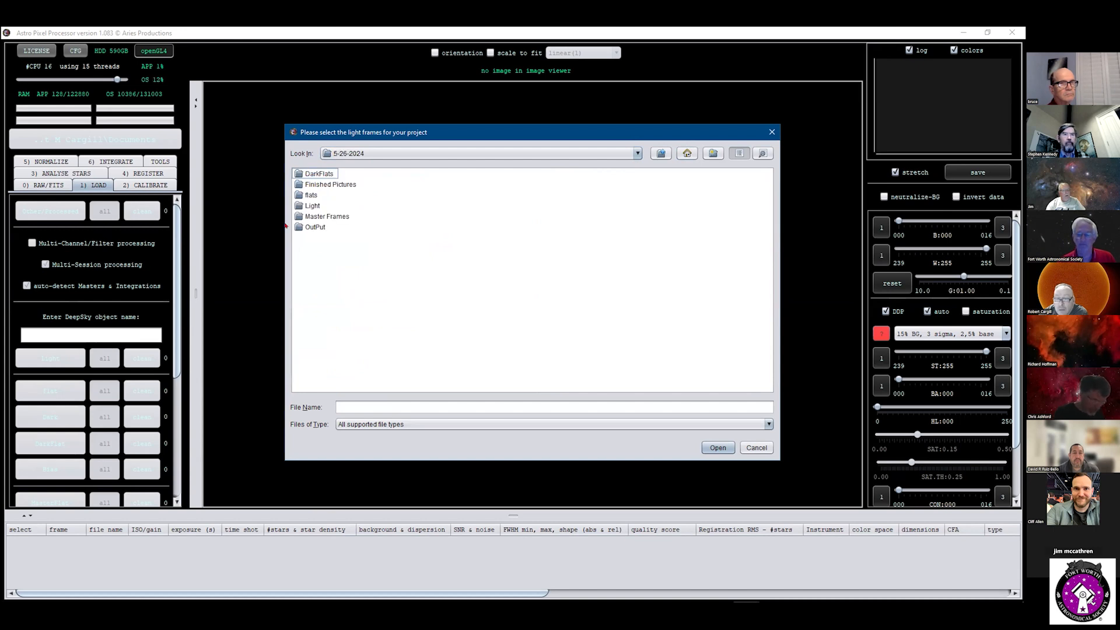
double_click(317, 206)
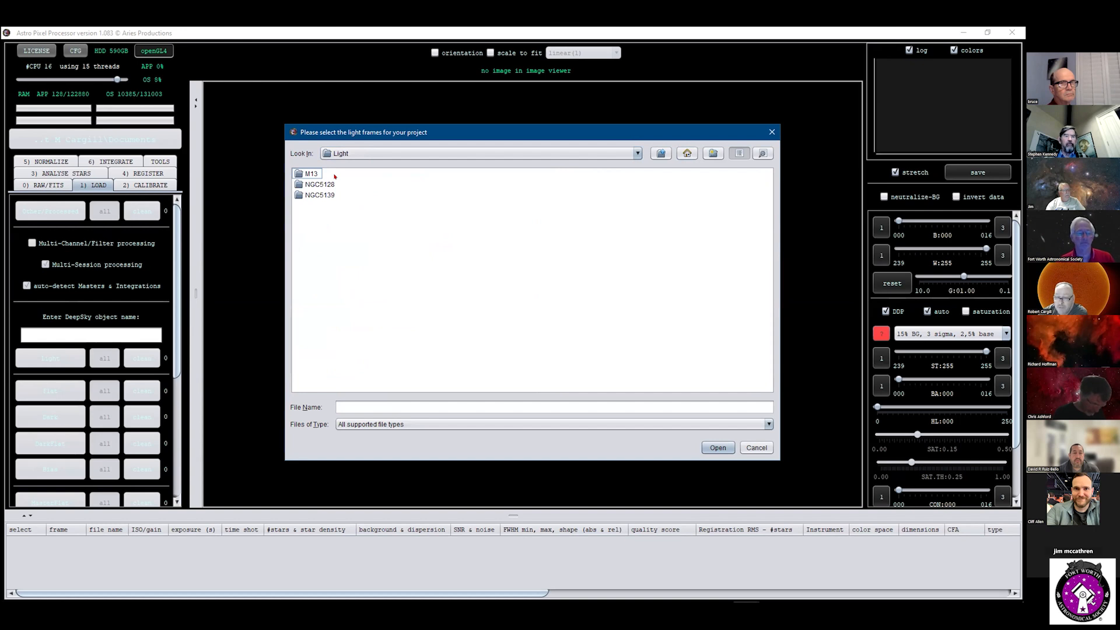
double_click(317, 174)
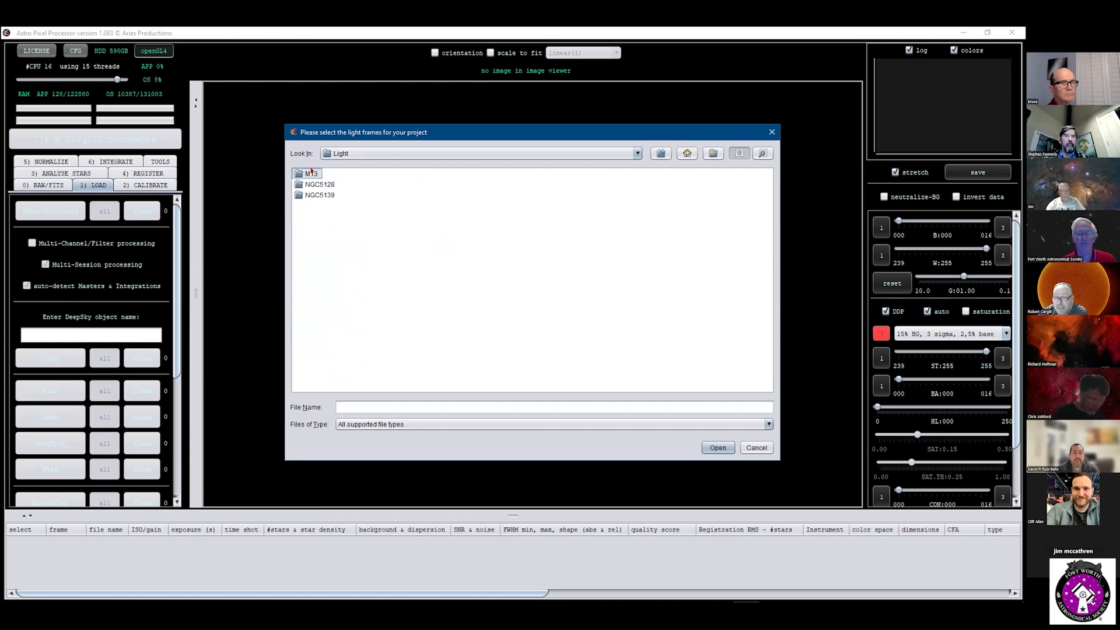
Step: Load the M13 light frames numbered 0001 through 0009 and assign them to session 1
left_click(386, 172)
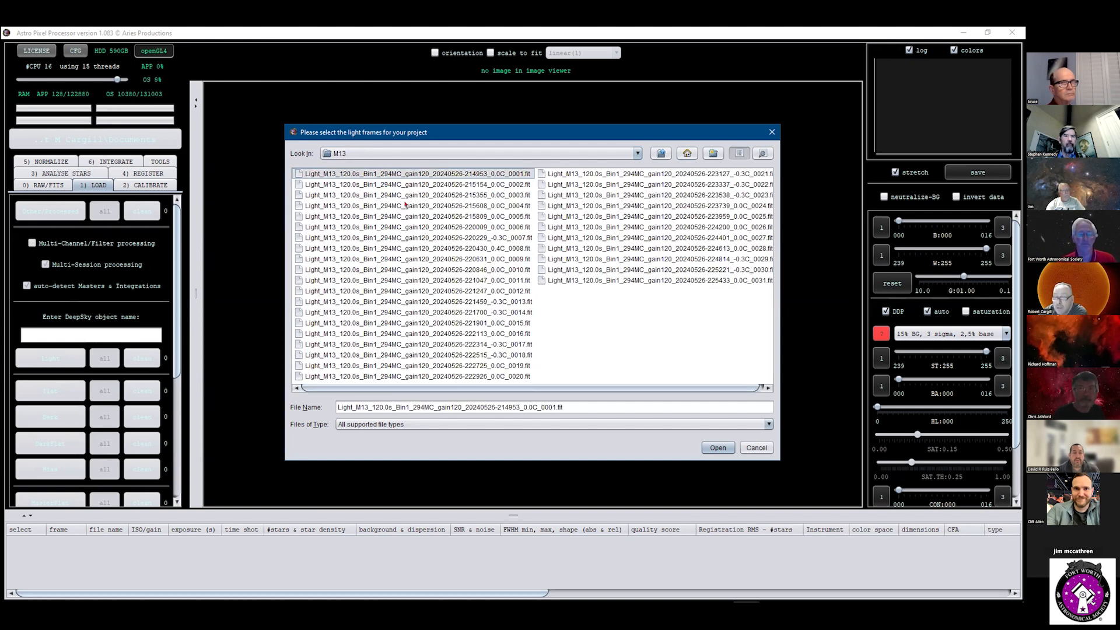
left_click(406, 250, "ctrl")
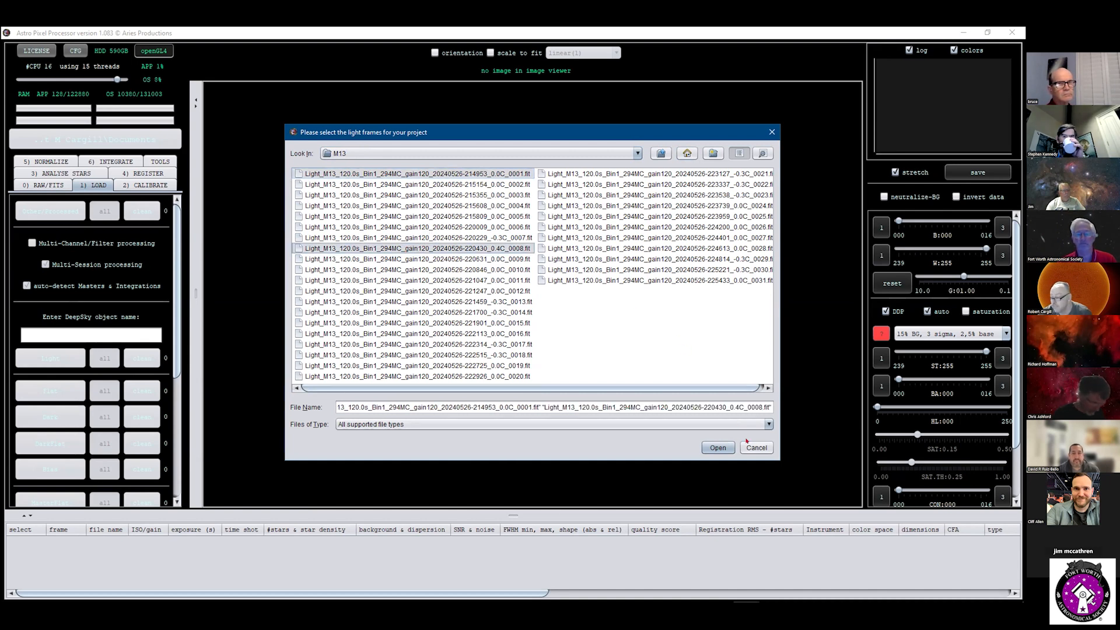
left_click(645, 344)
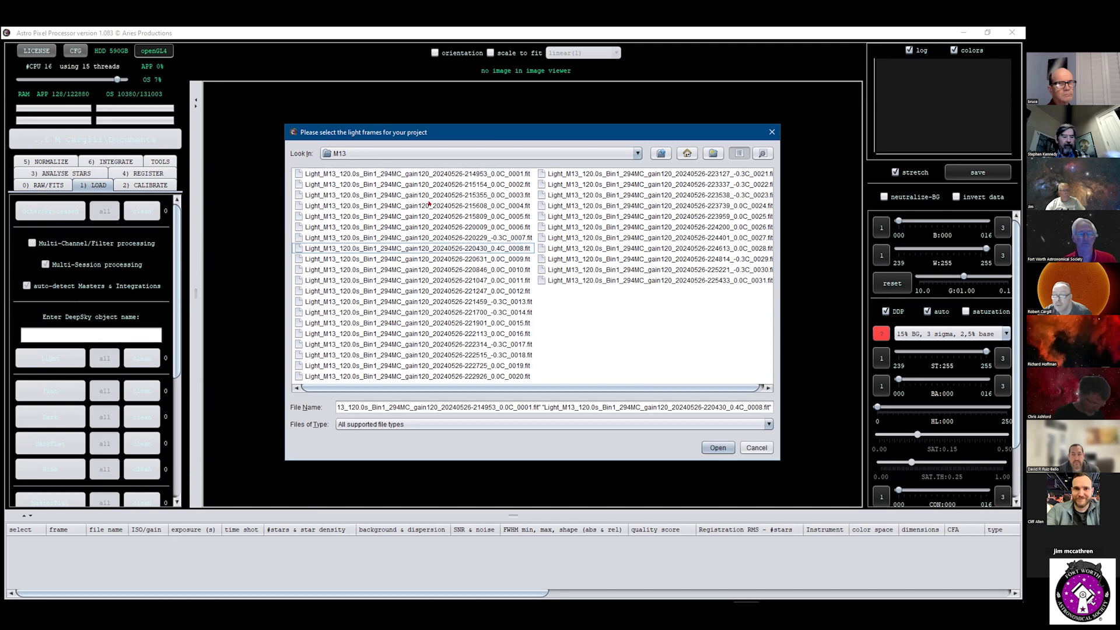
left_click(420, 174)
left_click(421, 255, "shift")
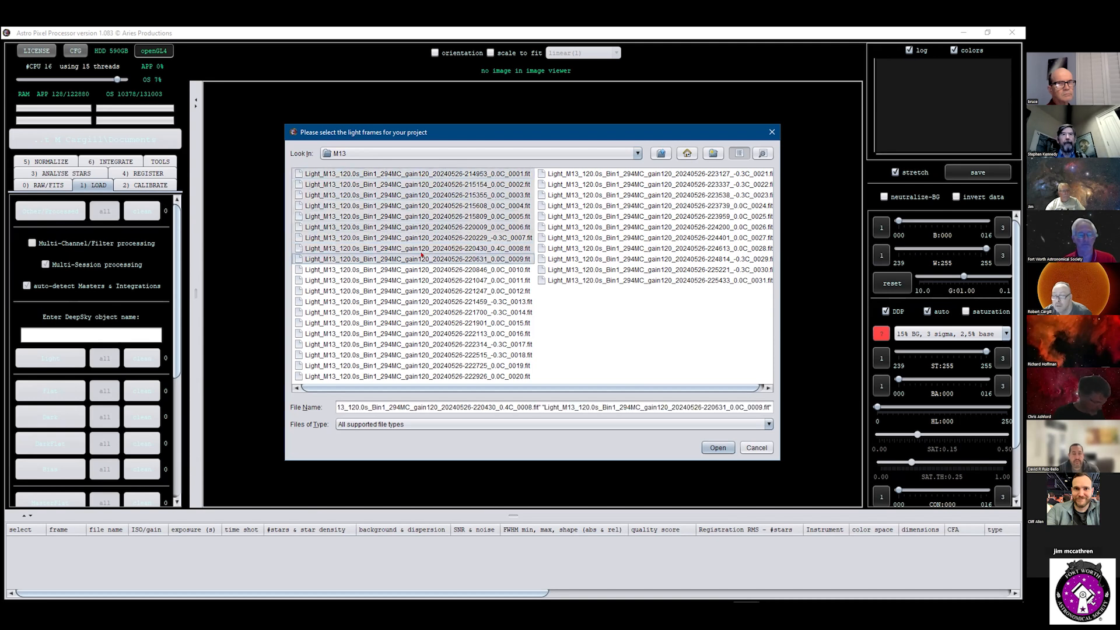
left_click(716, 447)
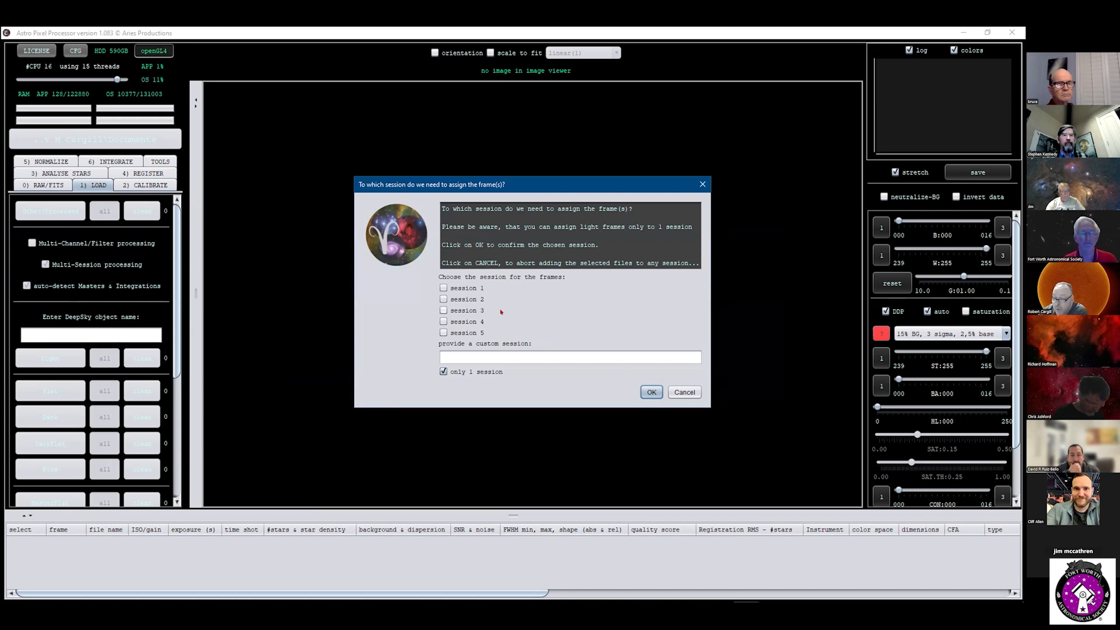
left_click(443, 287)
left_click(443, 372)
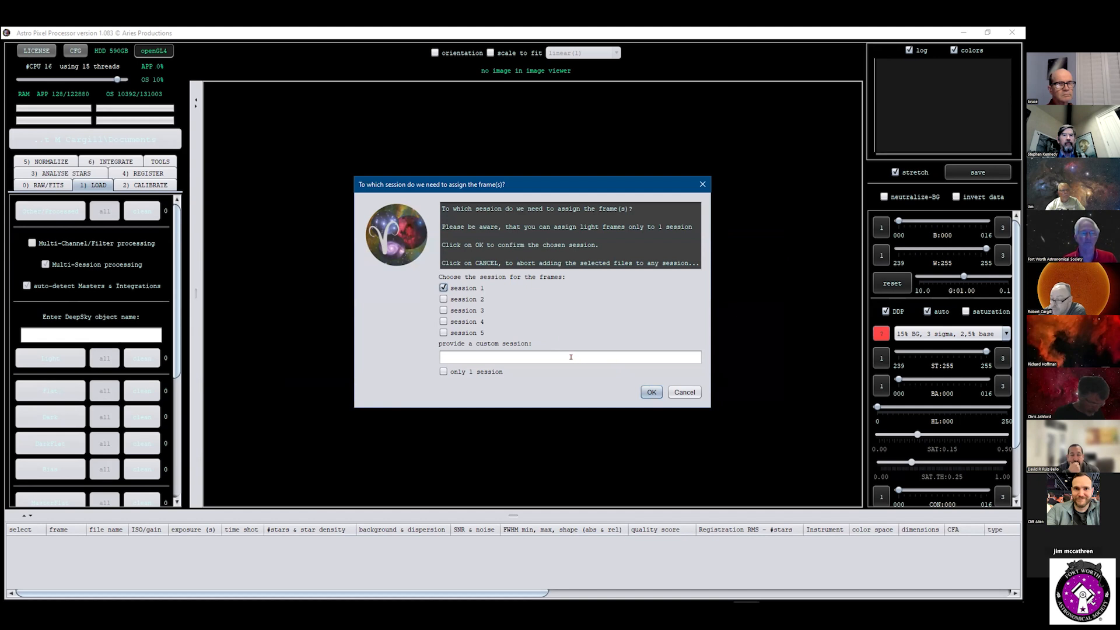
left_click(651, 392)
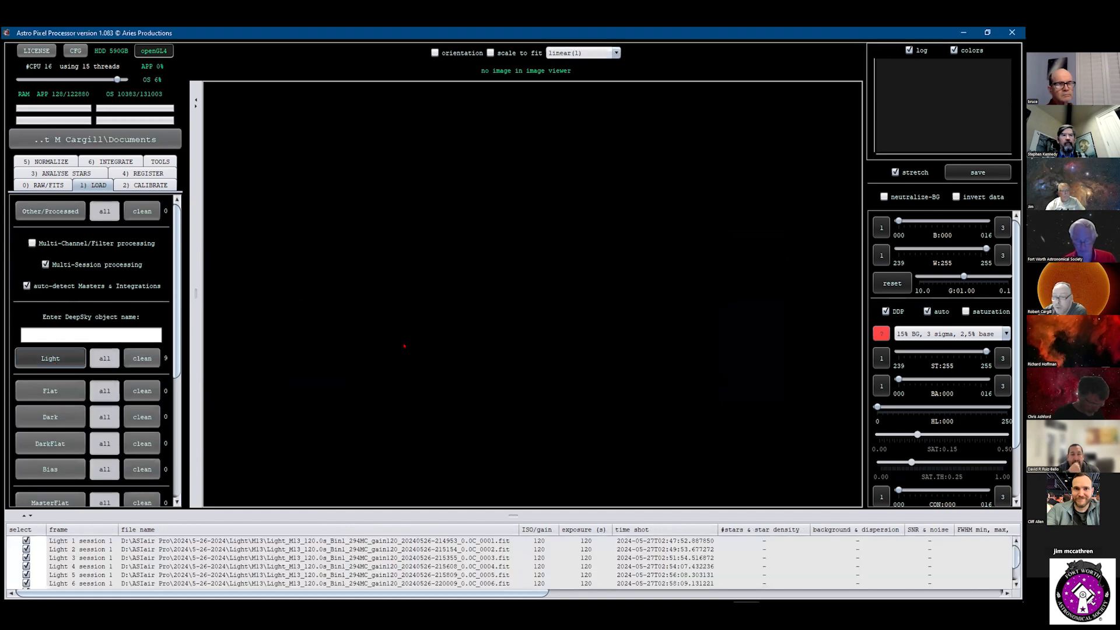
Step: Load the M13 light frames numbered 0011 through 0020 and assign them to session 2
left_click(431, 280)
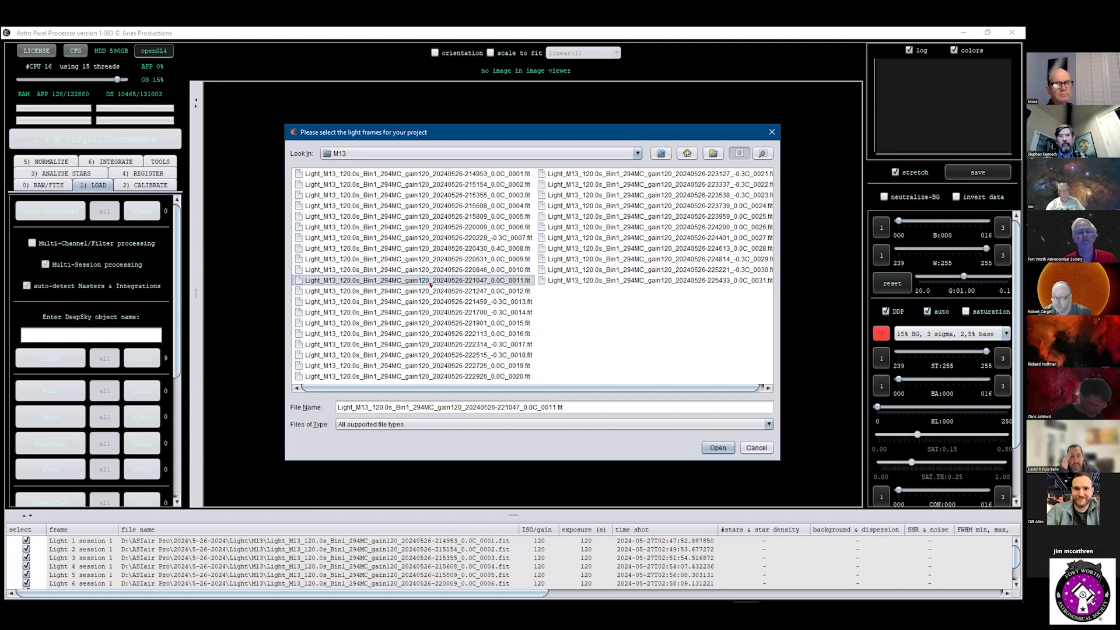
left_click(430, 376, "shift")
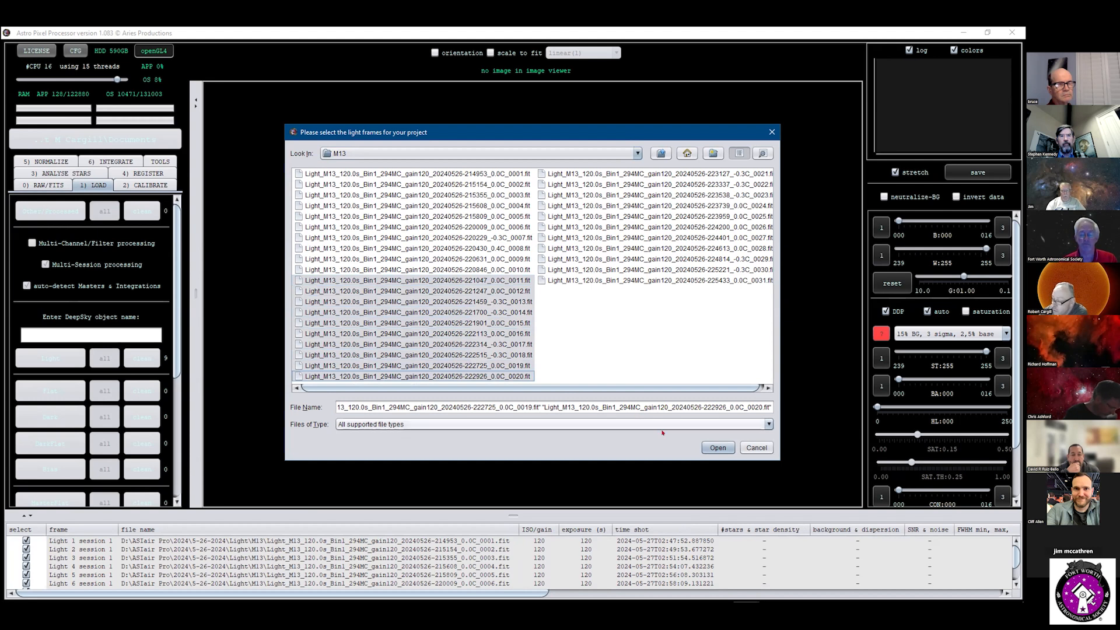
left_click(713, 449)
key("Return")
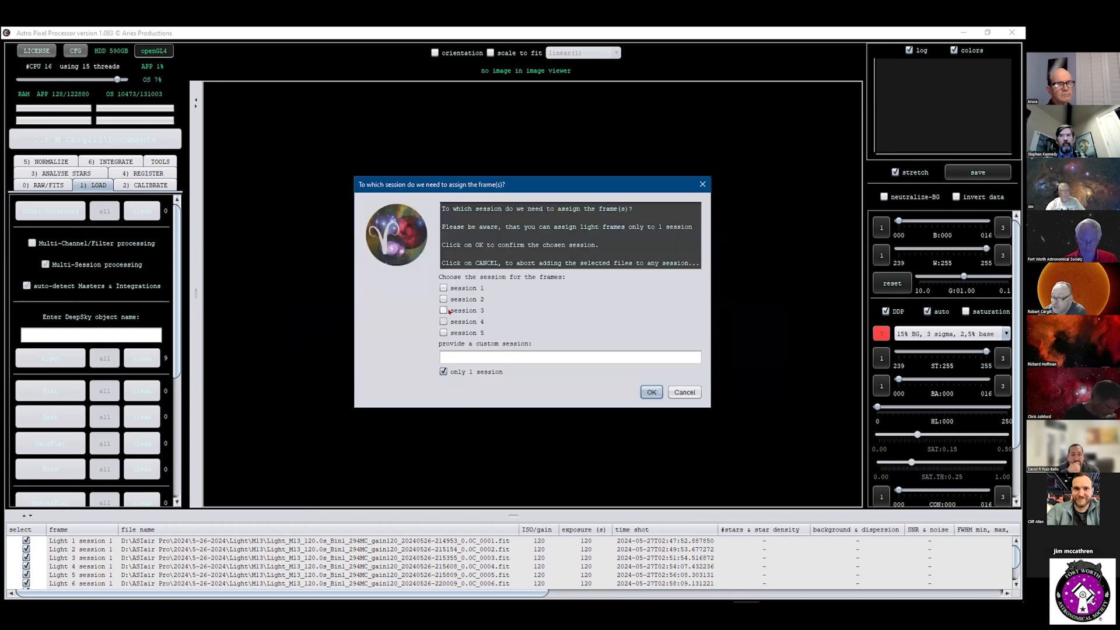
left_click(443, 298)
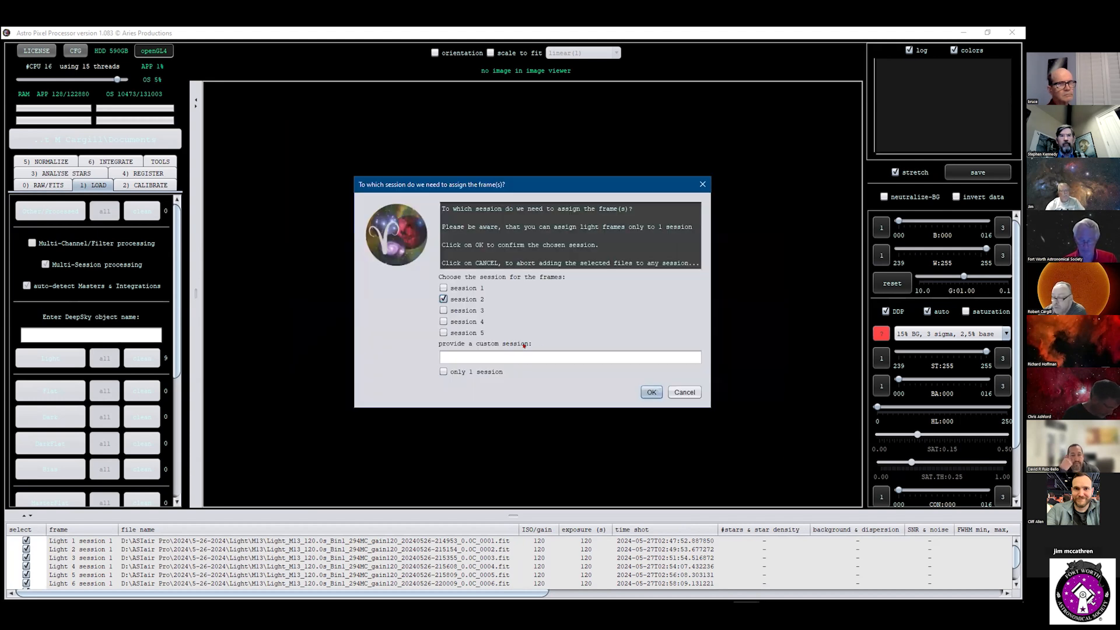
left_click(650, 392)
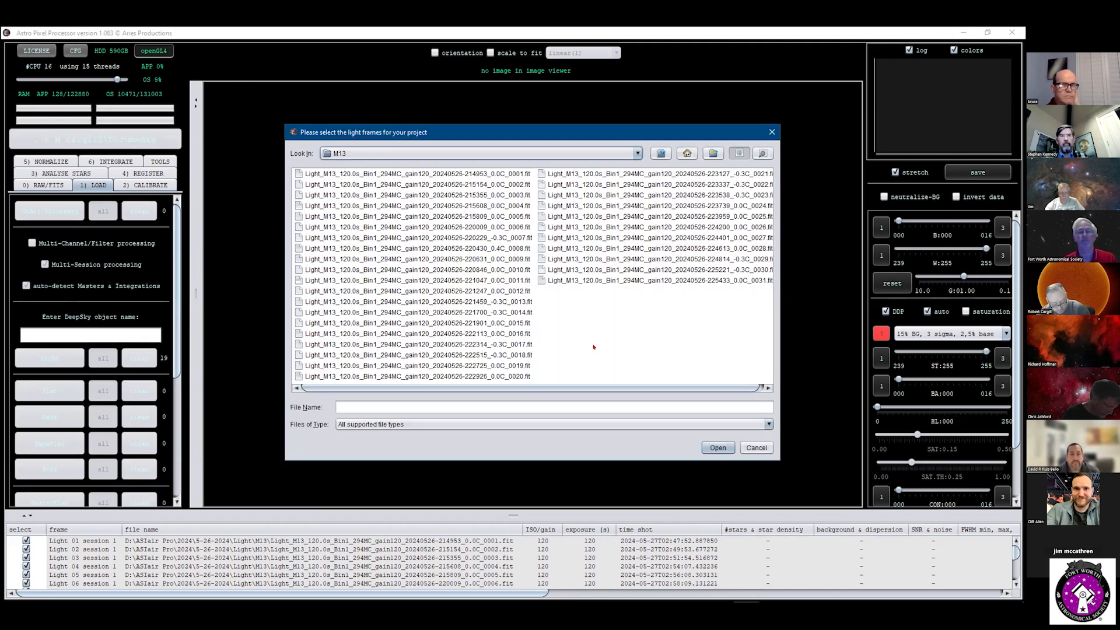
Step: Load the M13 light frames numbered 0021 through 0031 and assign them to session 3
left_click(619, 175, "shift")
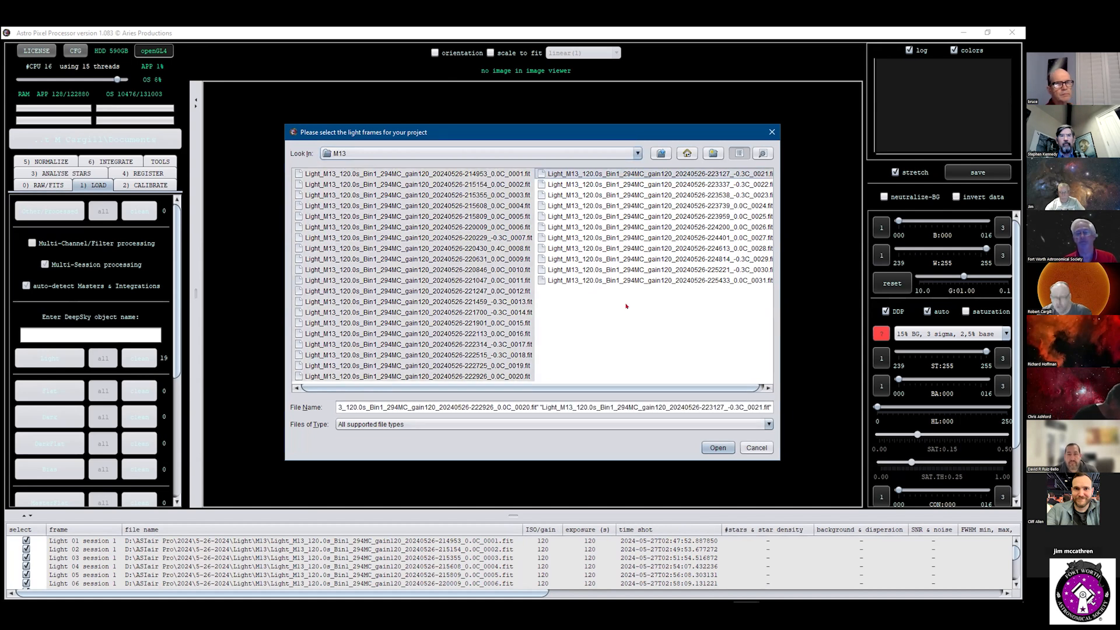
left_click(628, 347)
left_click(634, 286)
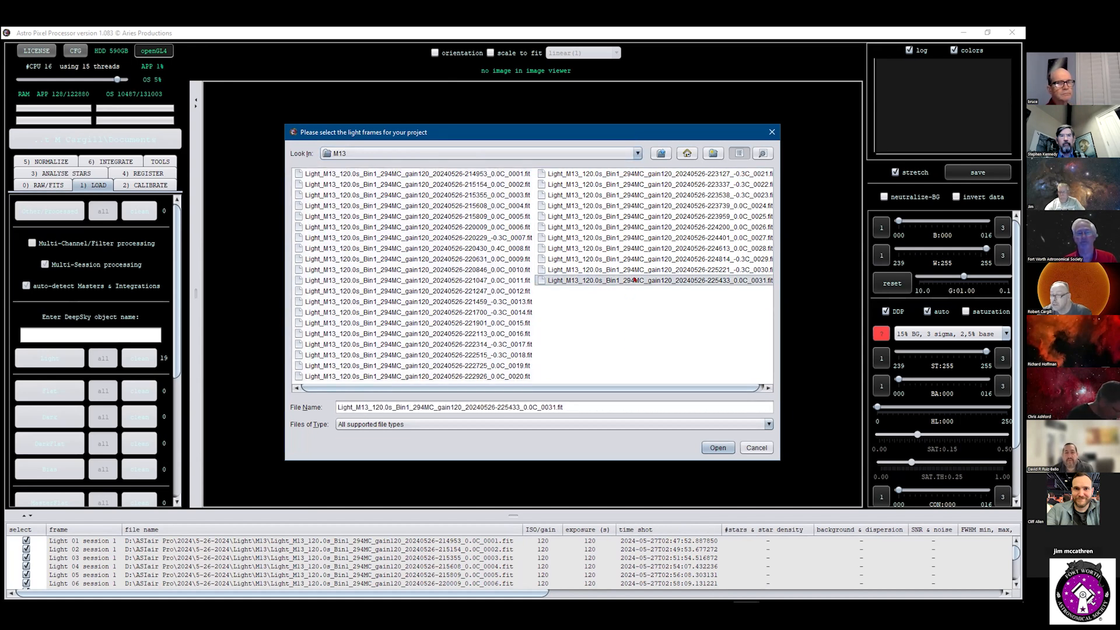
left_click(629, 174, "shift")
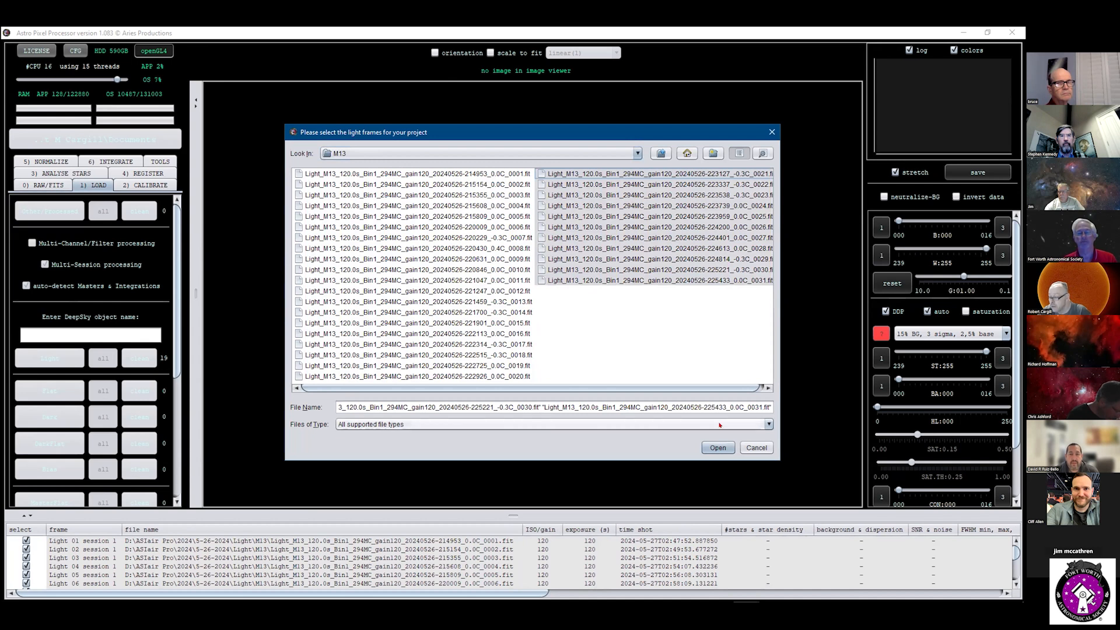
left_click(720, 448)
left_click(443, 310)
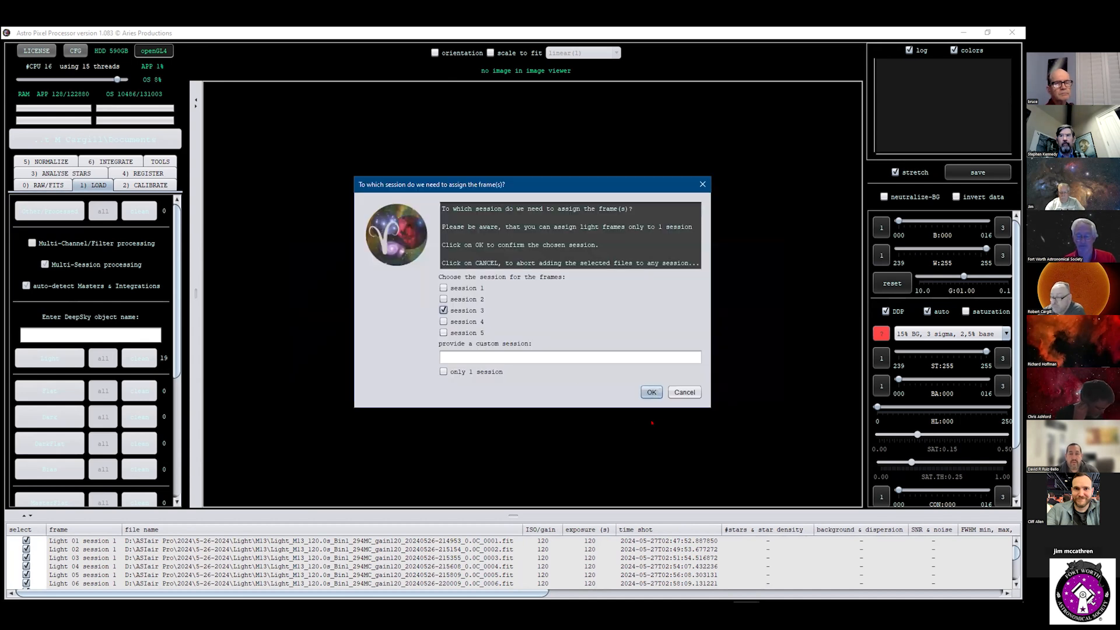
left_click(652, 392)
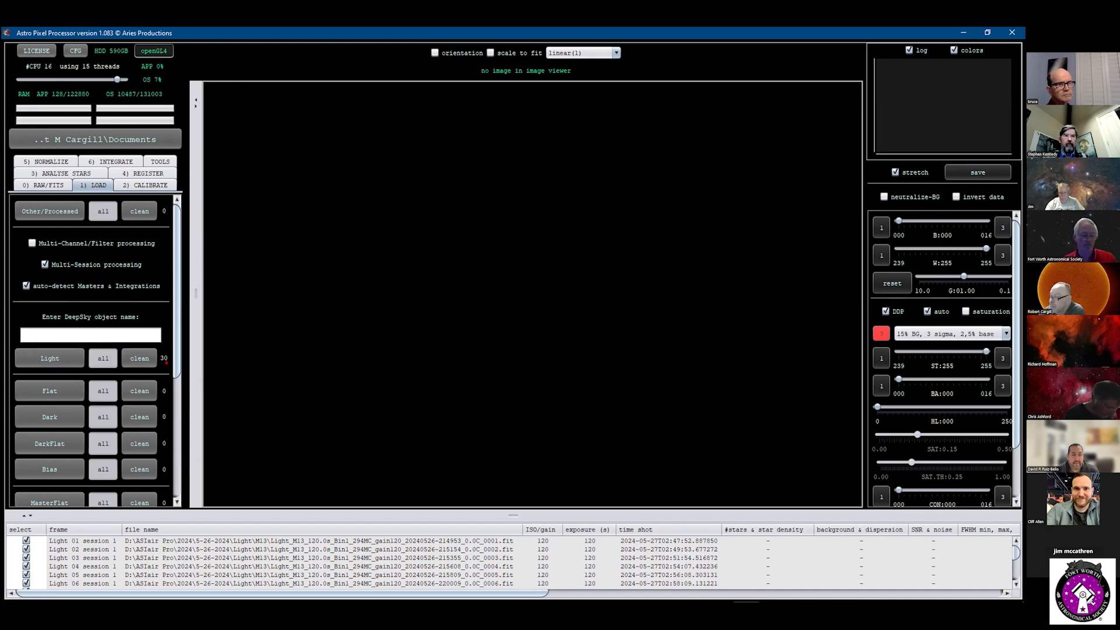
Step: Start adding flat frames and browse from the M13 folder up to 5-26-2024 and into its flats folder
left_click(56, 390)
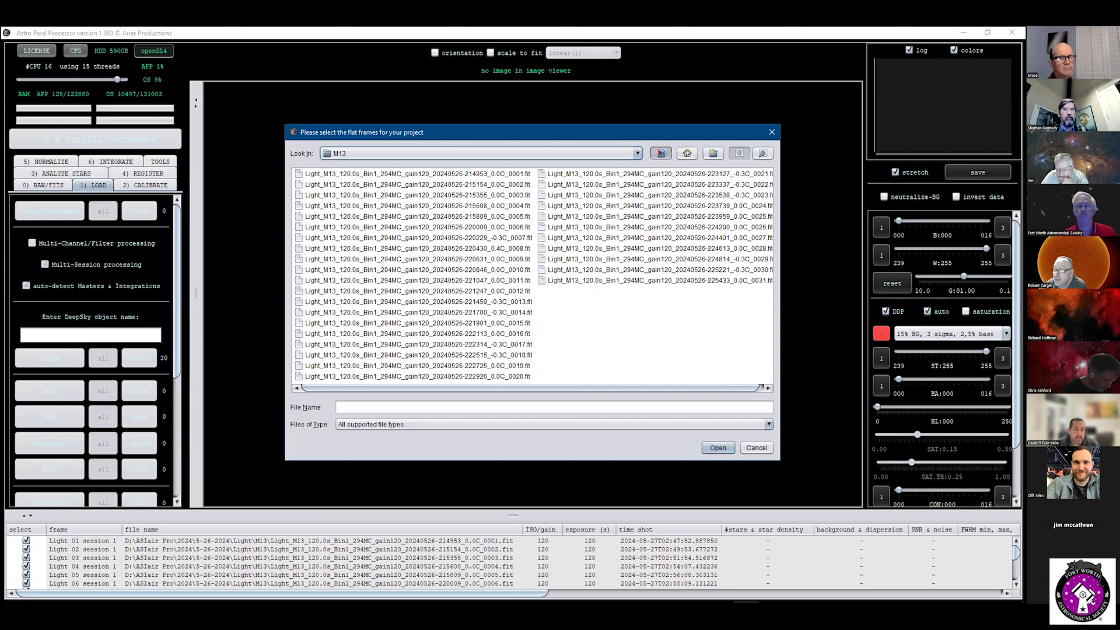
left_click(660, 153)
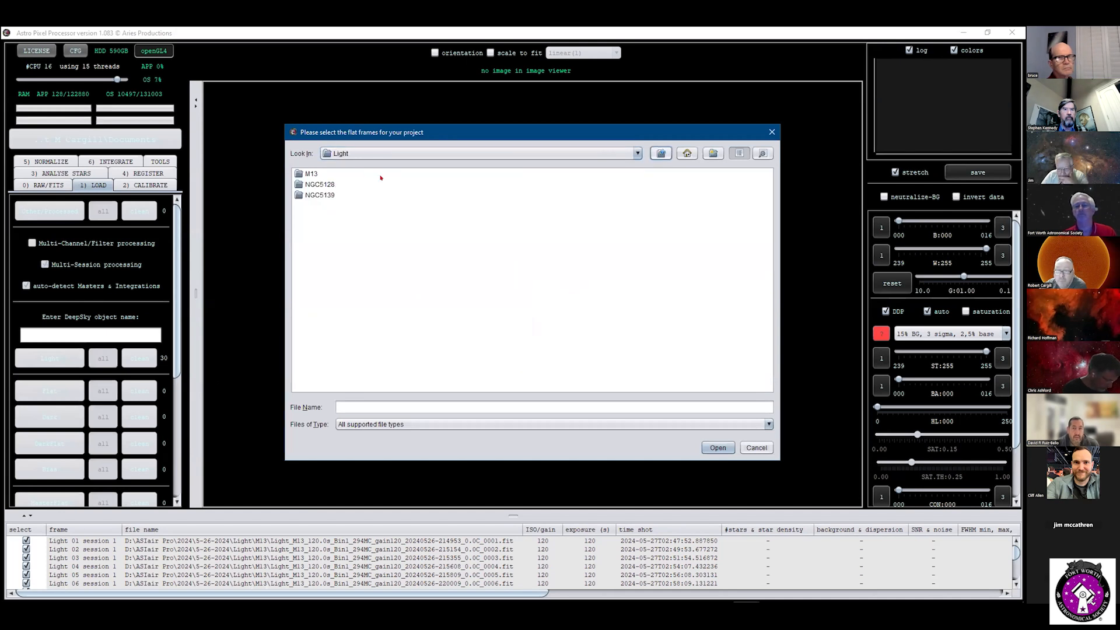
left_click(660, 153)
double_click(310, 194)
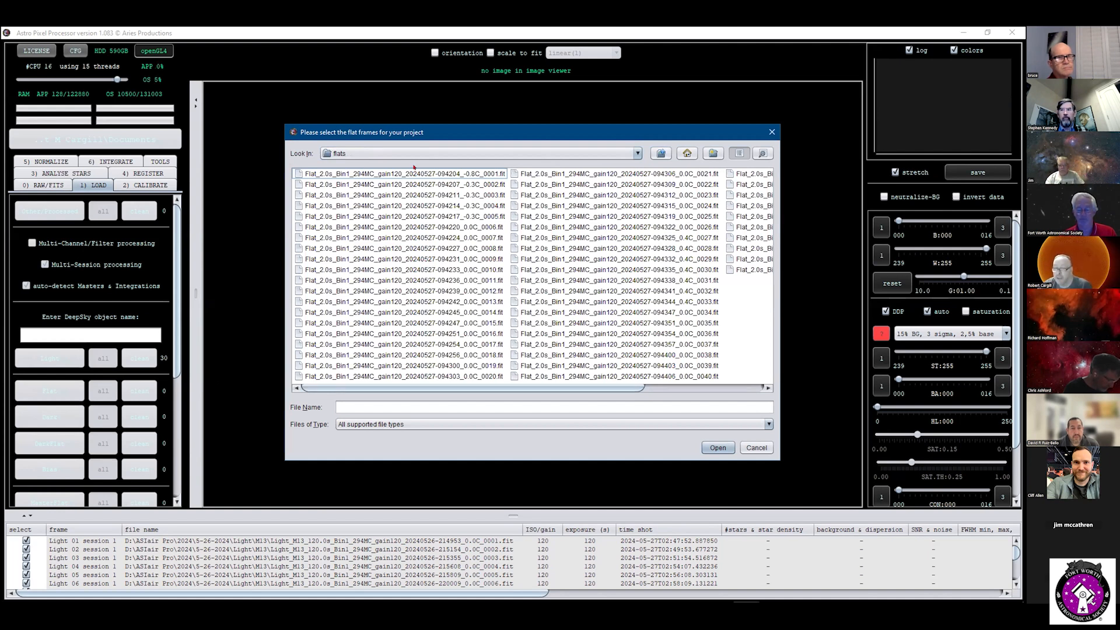
Step: Load the flat frames numbered 0001 through 0011 and assign them to session 1
left_click(413, 171)
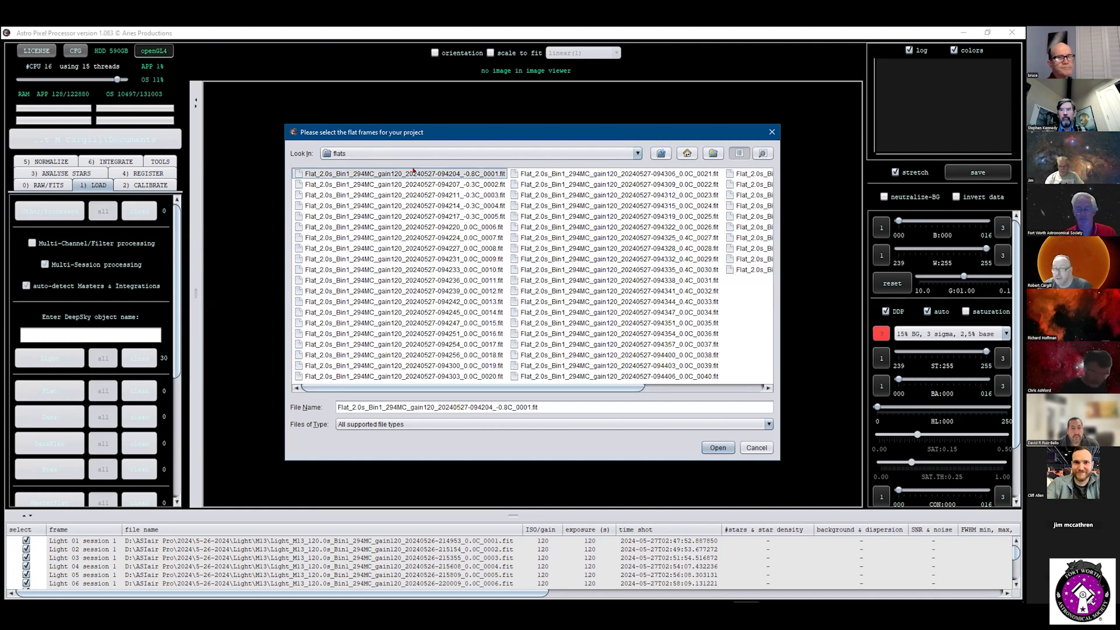
left_click(429, 279, "shift")
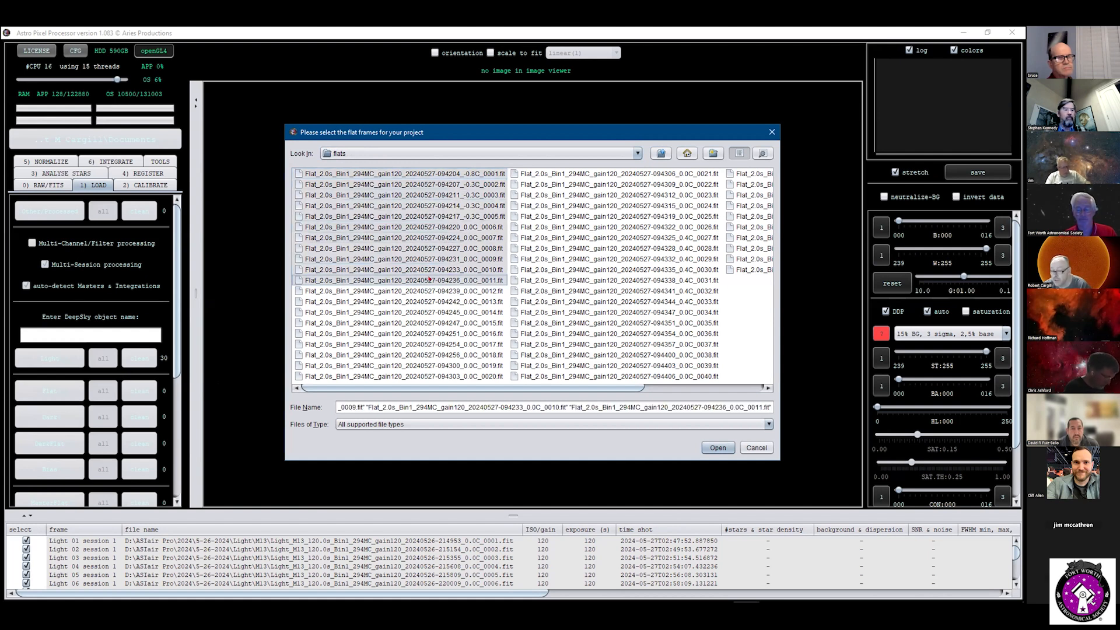
left_click(717, 448)
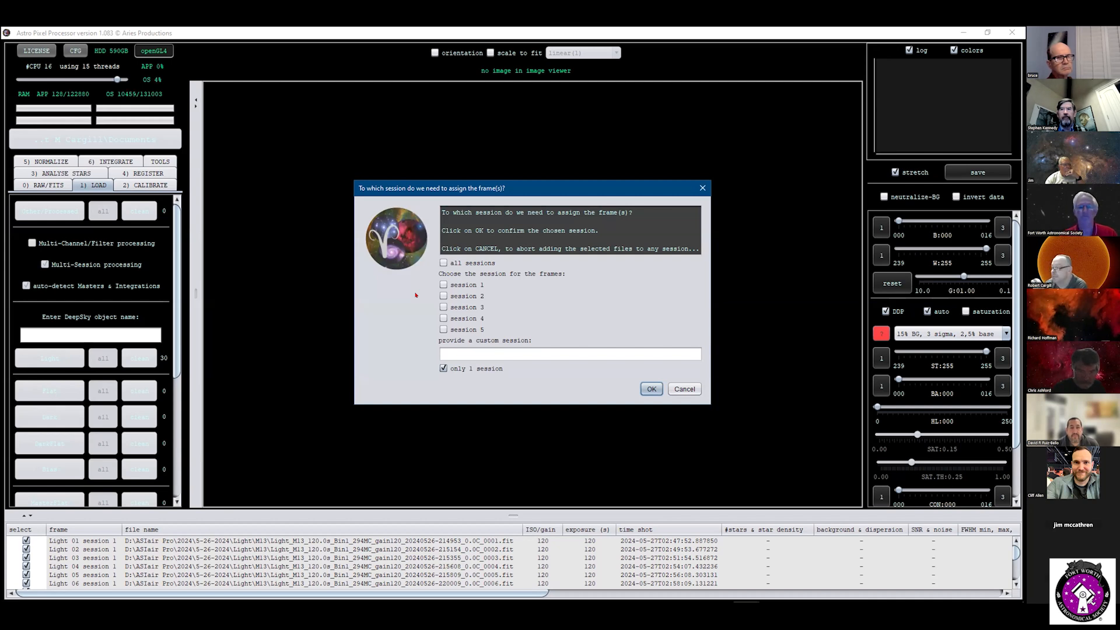
left_click(442, 285)
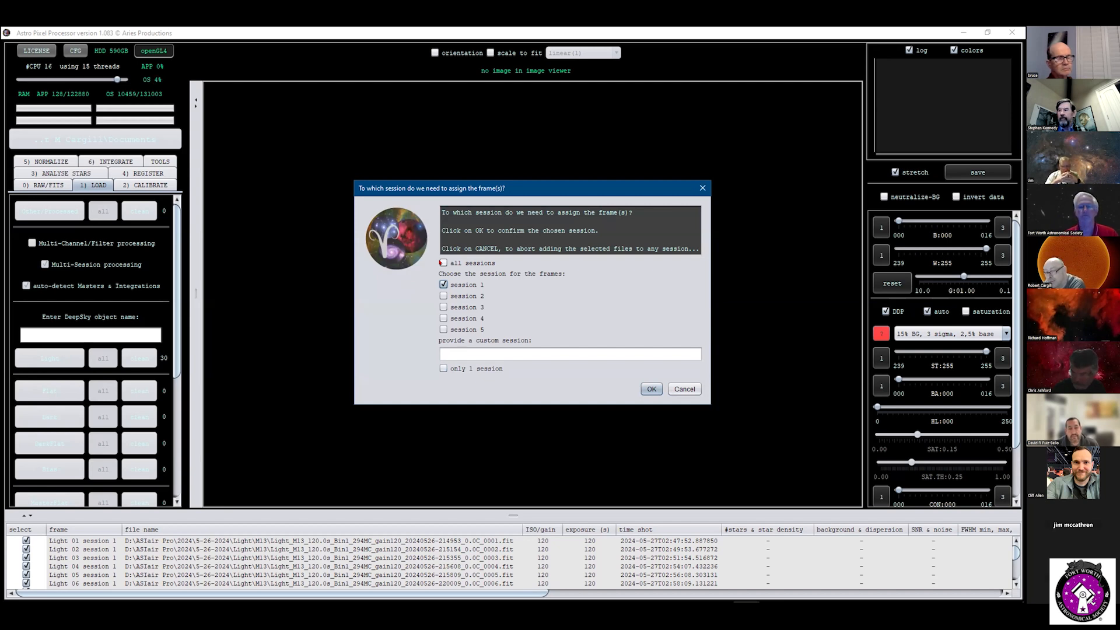
left_click(650, 389)
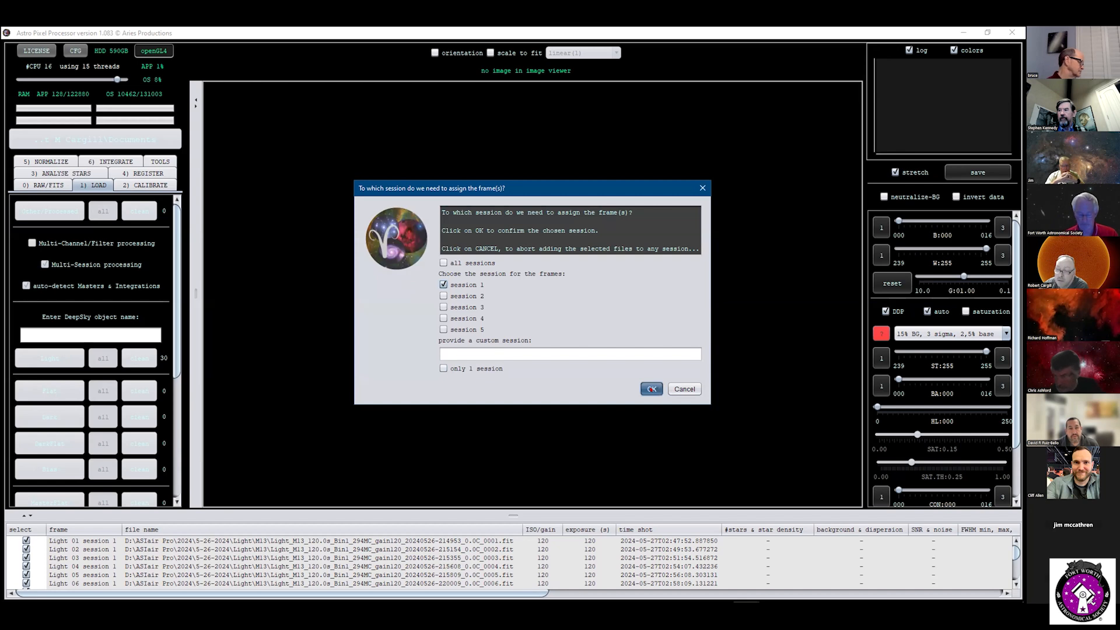
Step: Load the flat frames numbered 0012 through 0020 and assign them to session 2
left_click(51, 390)
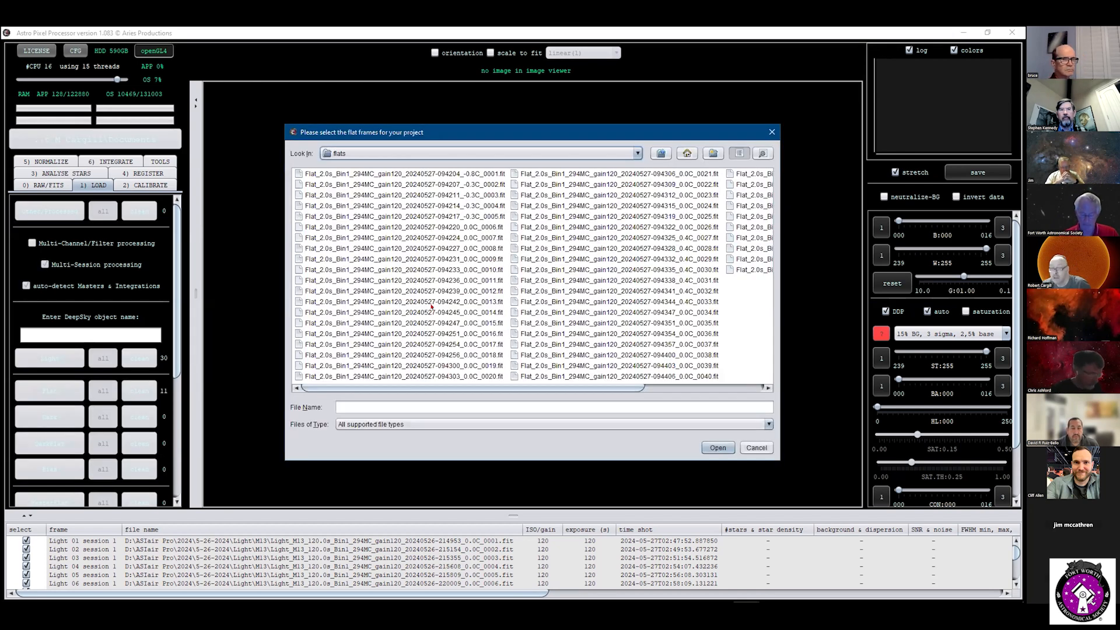
left_click(402, 290)
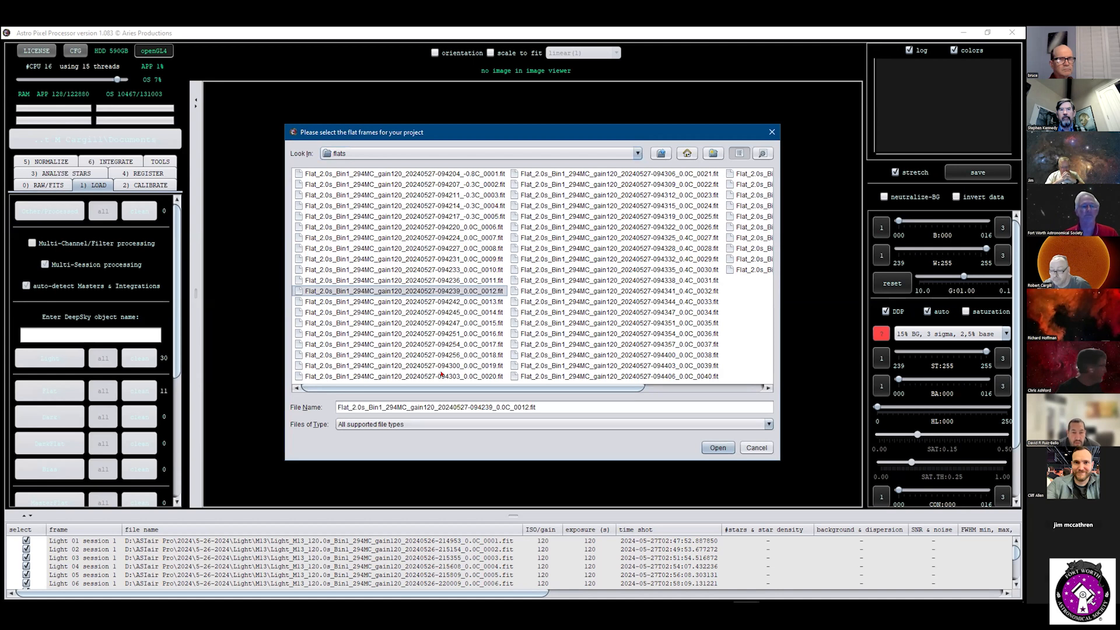
left_click(440, 376, "shift")
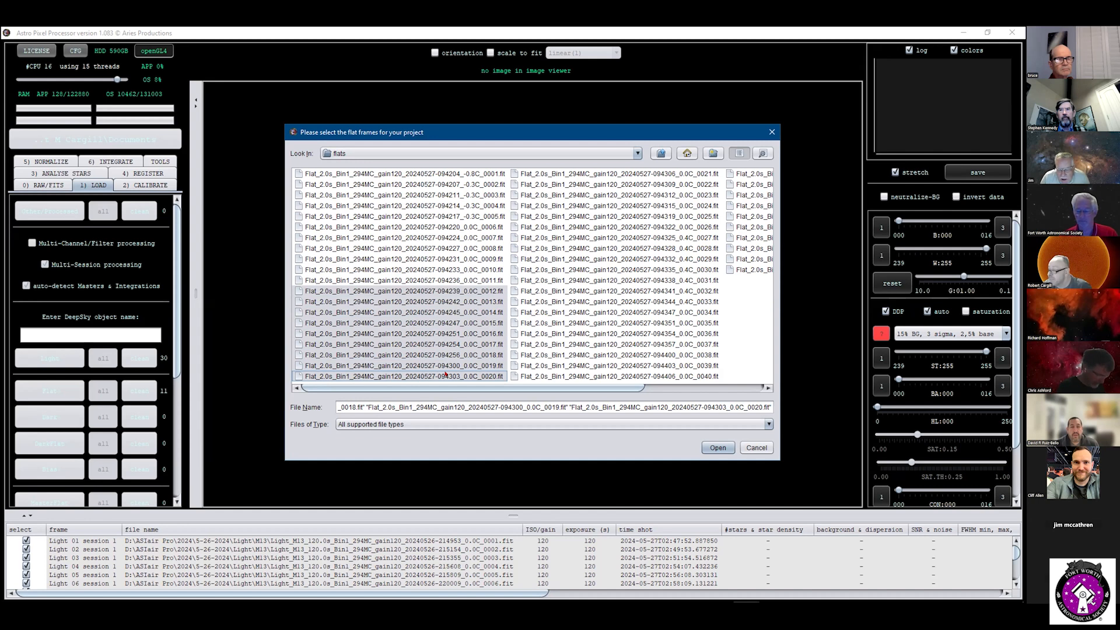
left_click(717, 448)
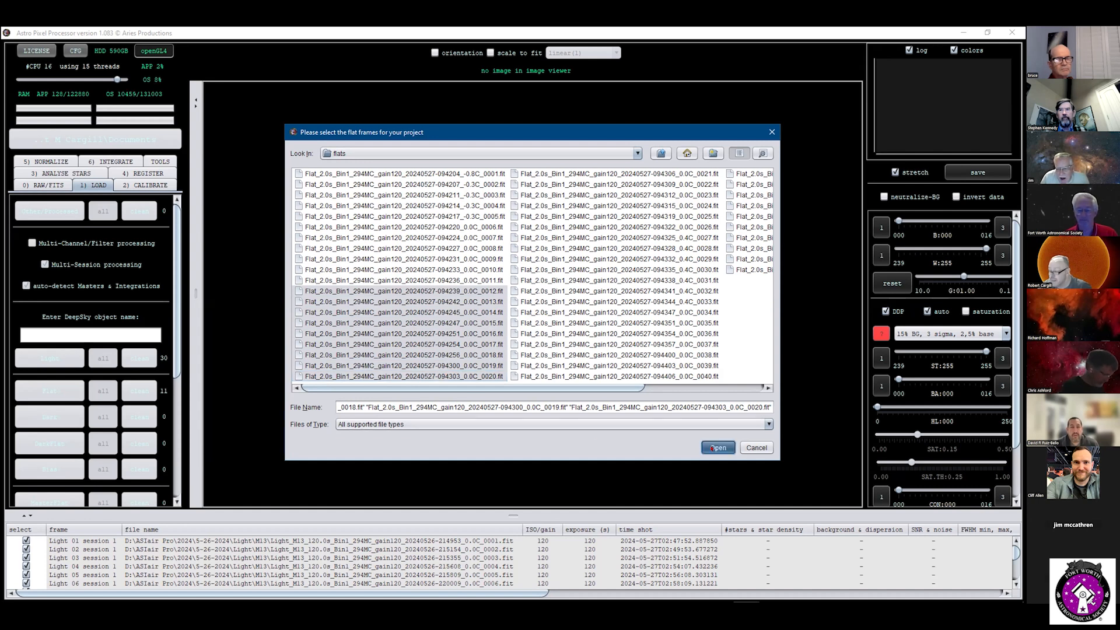
left_click(444, 296)
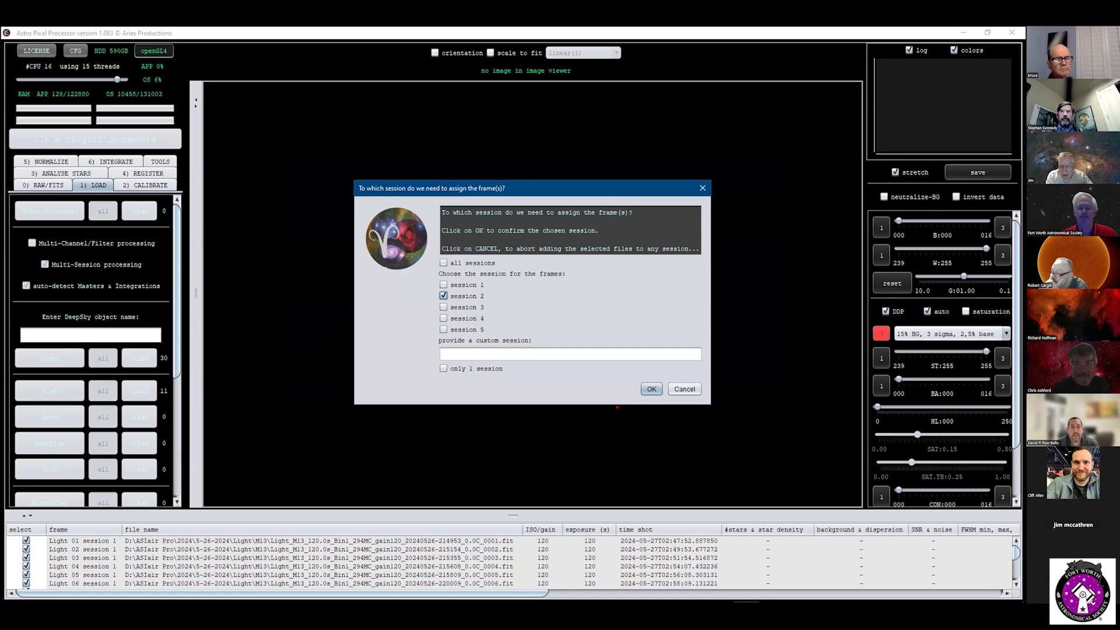
left_click(651, 389)
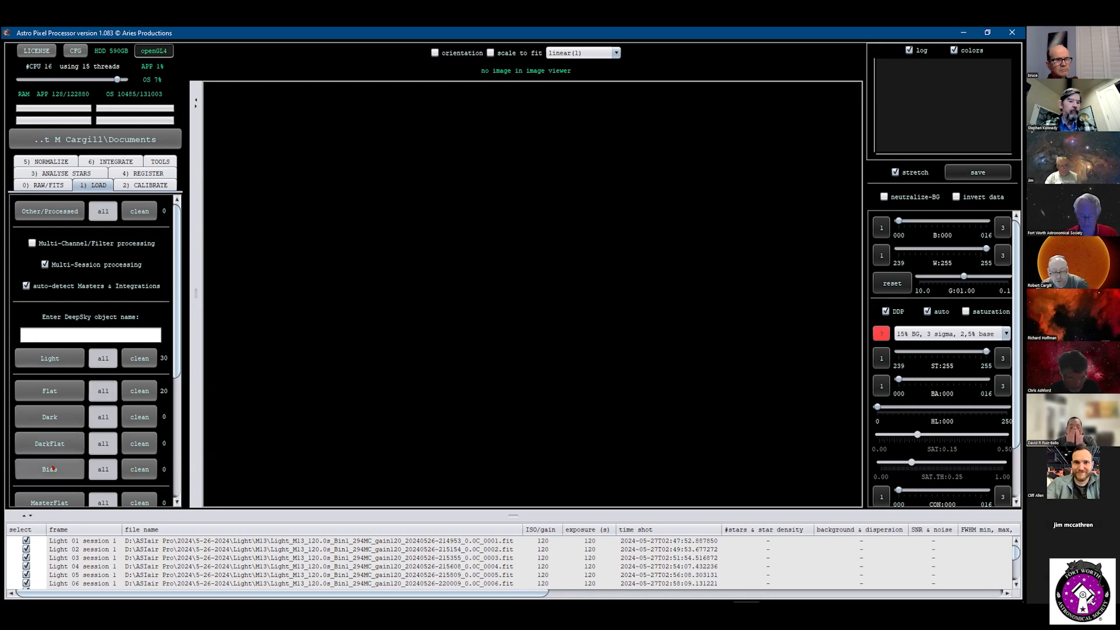
Step: Start adding dark frames and browse to the Master Frames folder inside 5-26-2024
left_click(54, 424)
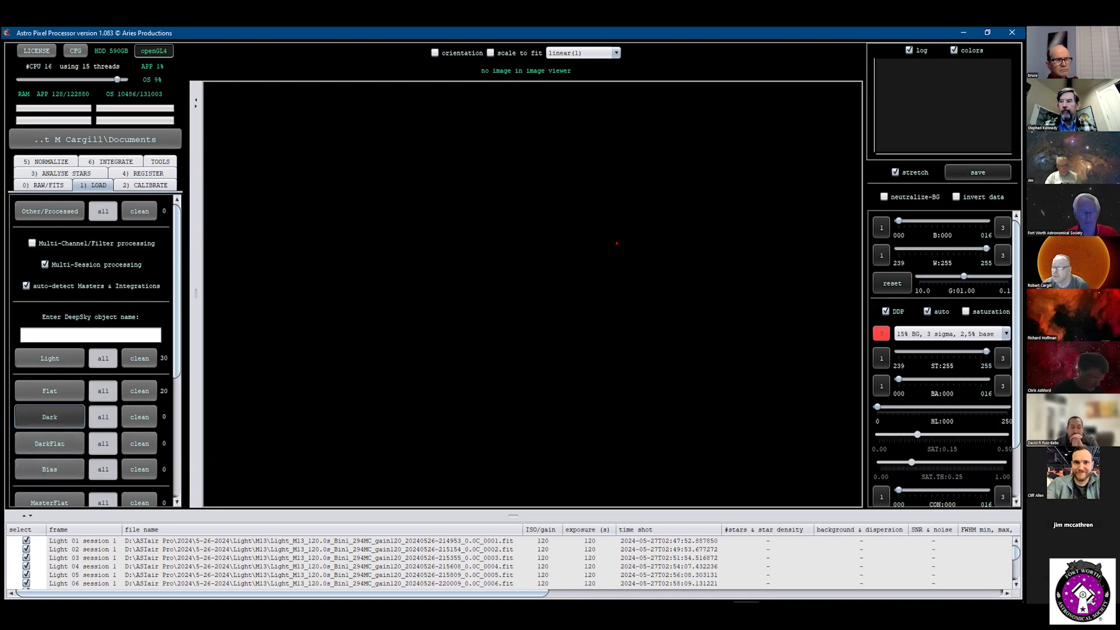
left_click(660, 152)
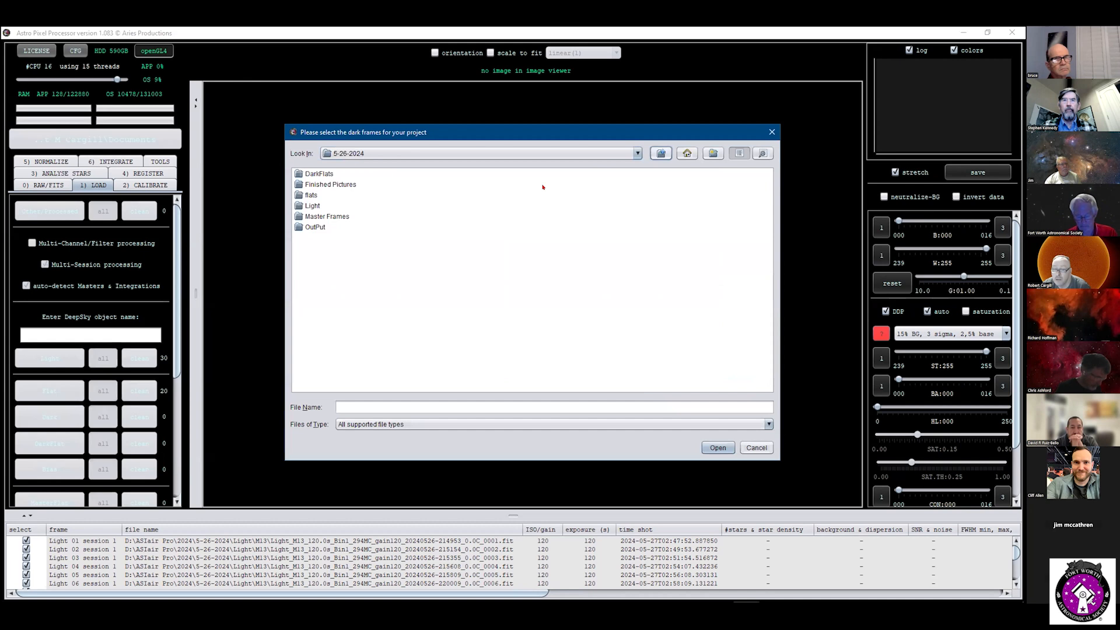
left_click(309, 217)
double_click(308, 216)
left_click(387, 226)
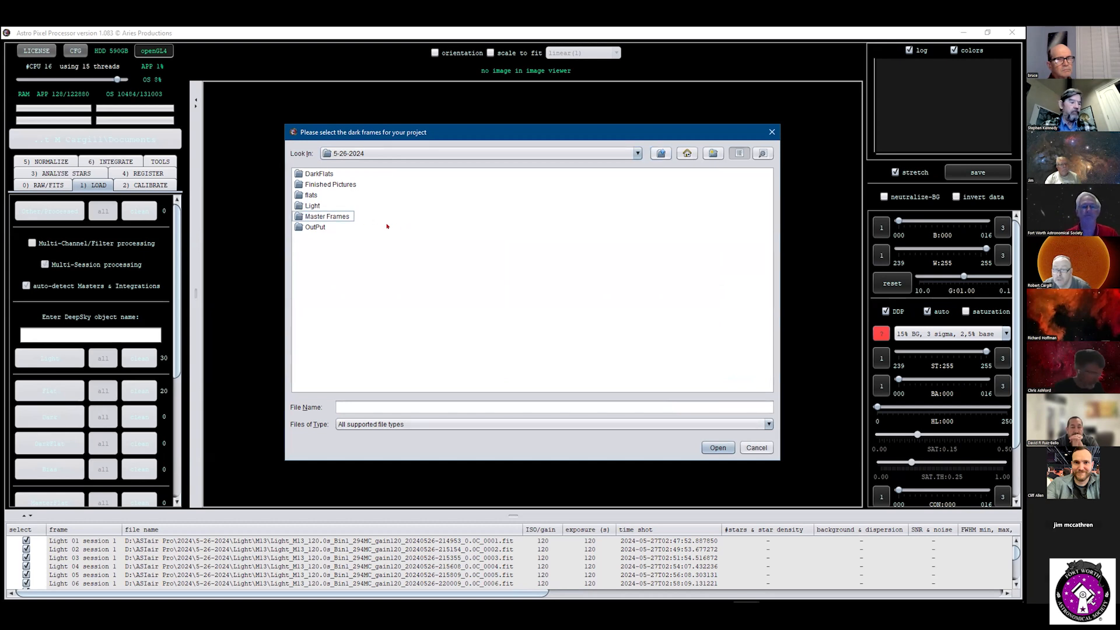
left_click(339, 213)
left_click(396, 218)
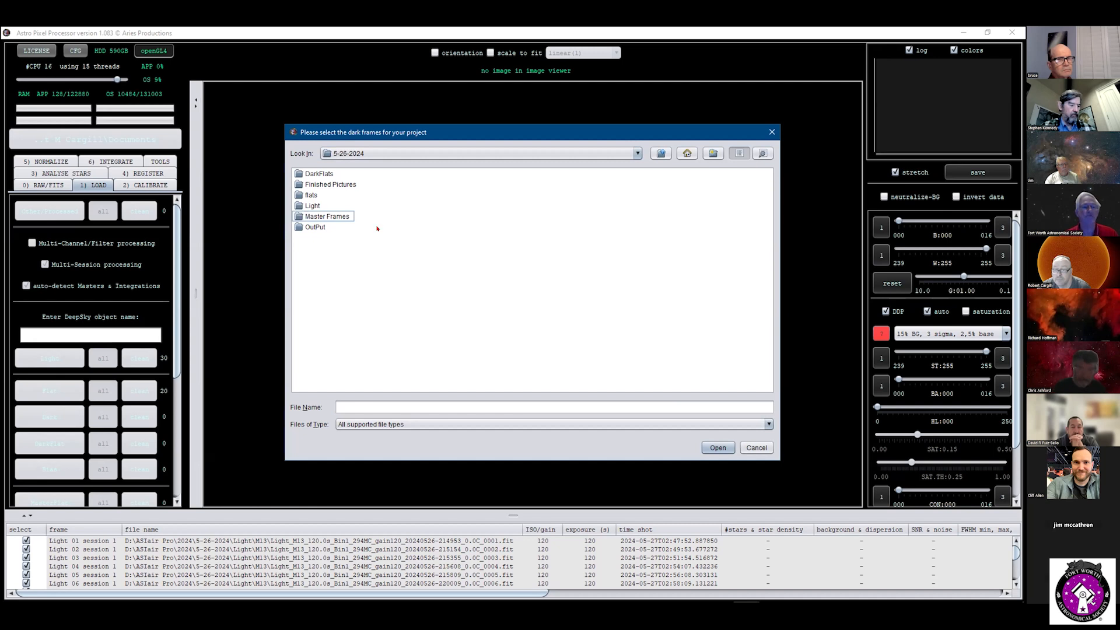
left_click(321, 218)
double_click(321, 217)
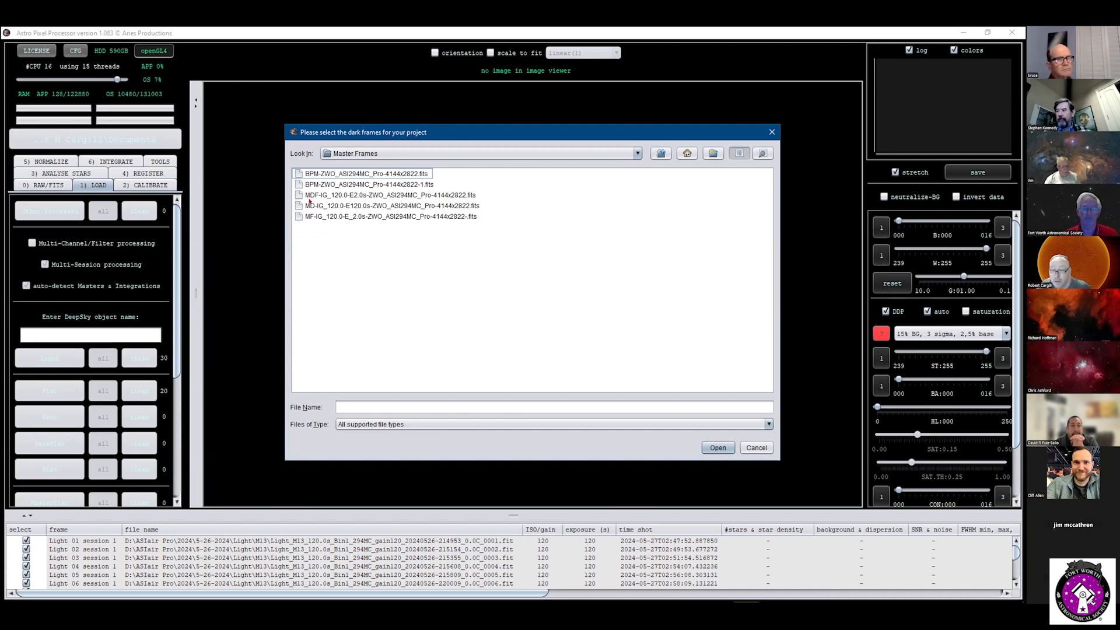
Step: Load the master dark MD-IG_120.0-E120.0s-ZWO_ASI294MC_Pro-4144x2822.fits and assign it to all sessions
left_click(363, 204)
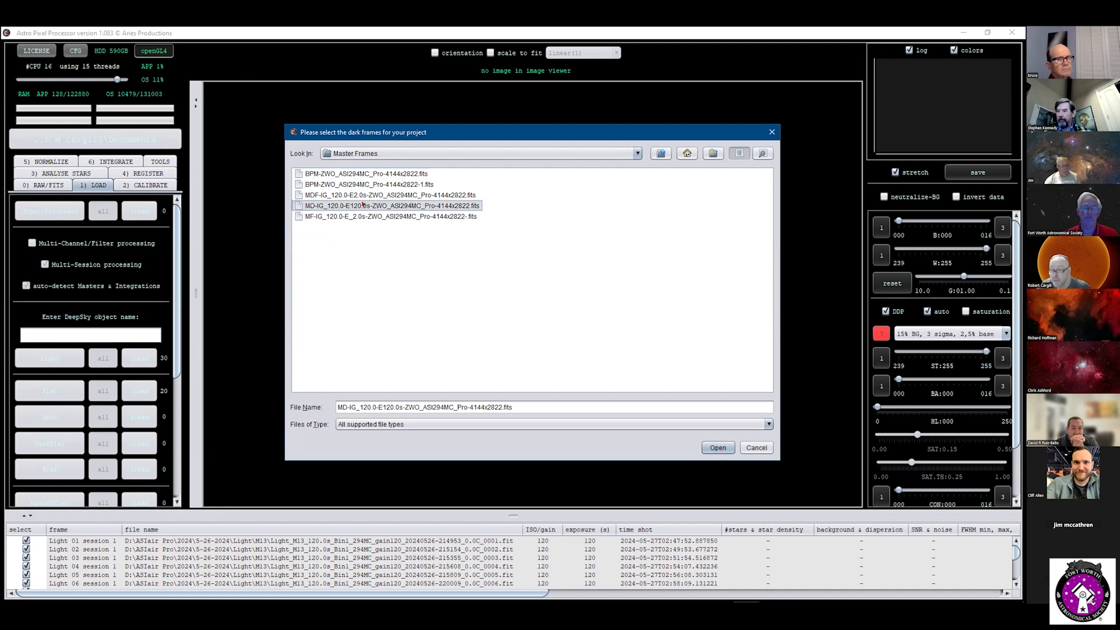
double_click(363, 204)
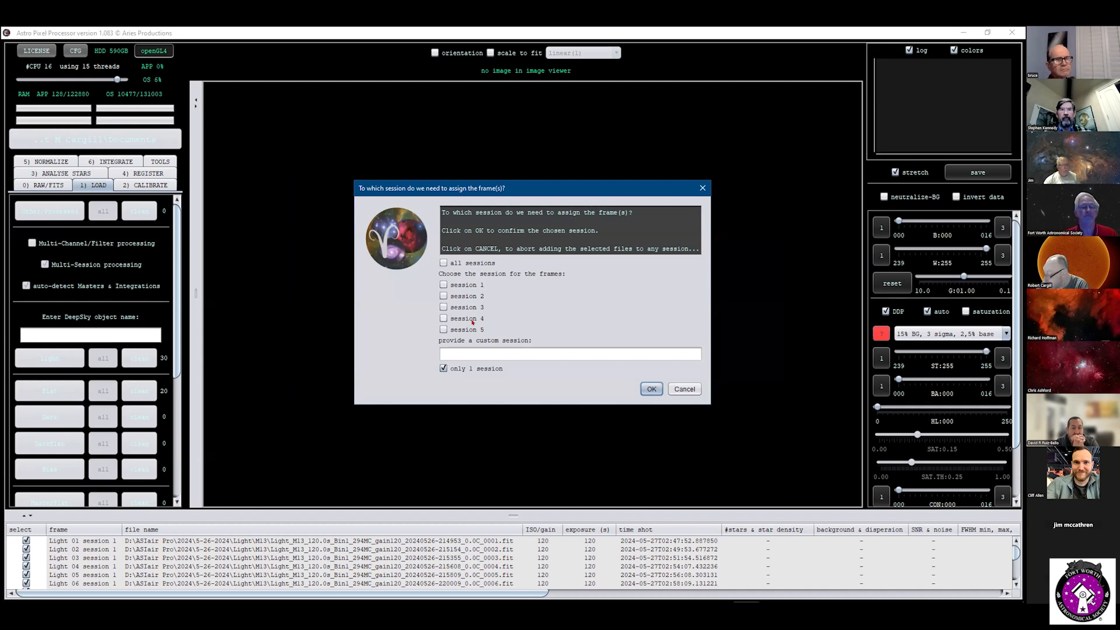
left_click(443, 263)
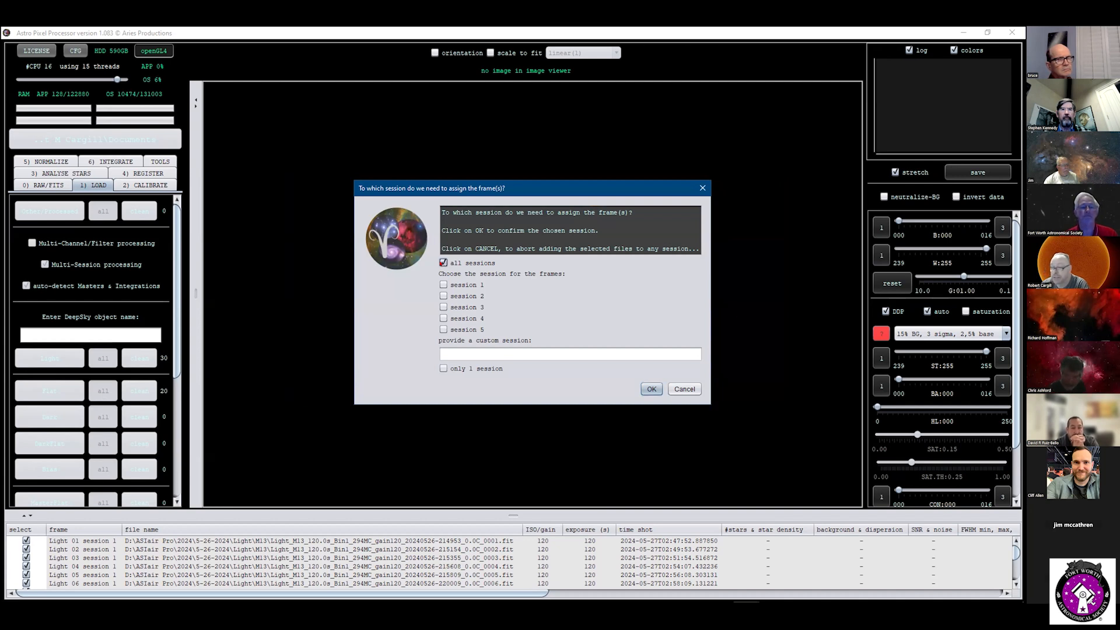
left_click(649, 389)
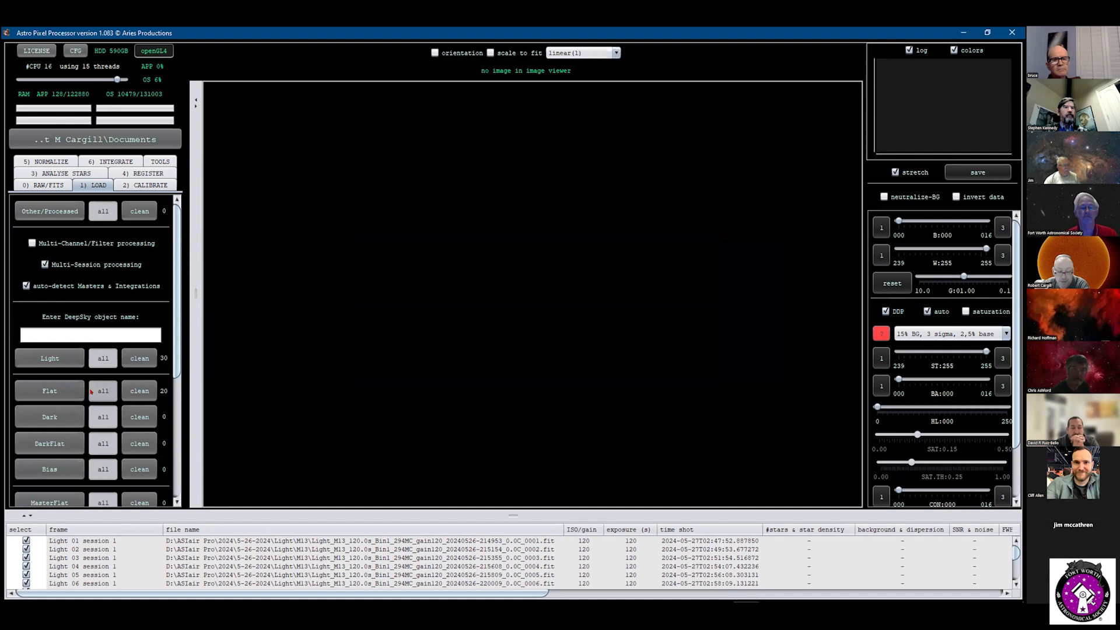
Step: Load the master dark flat MDF-IG_120.0-E2.0s-ZWO_ASI294MC_Pro-4144x2822.fits as a dark flat and assign it to all sessions
left_click(47, 446)
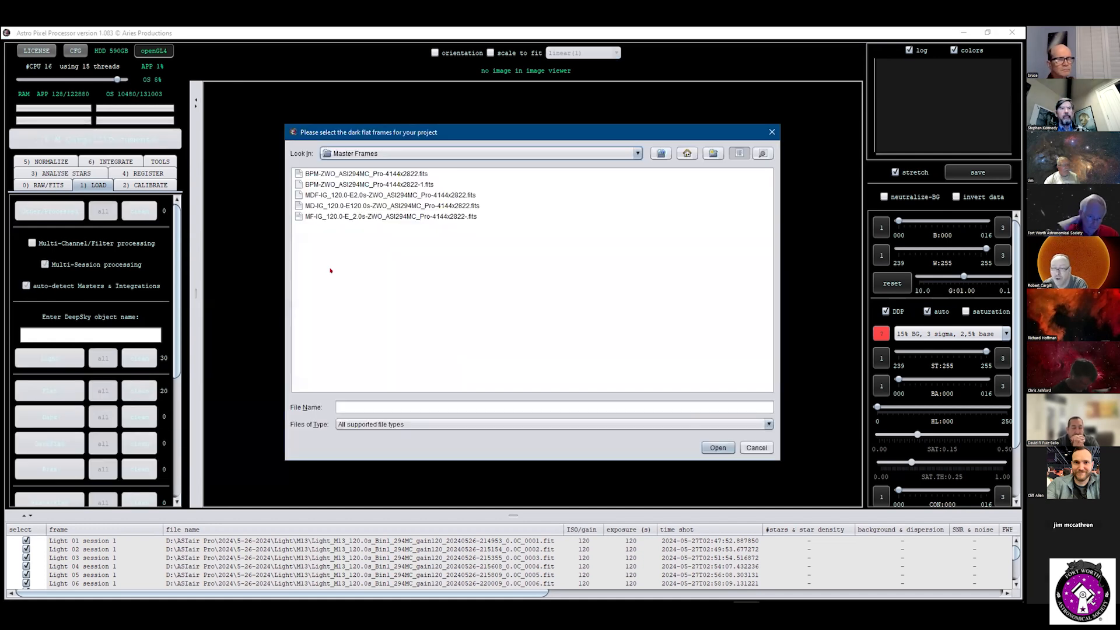
left_click(347, 195)
left_click(718, 447)
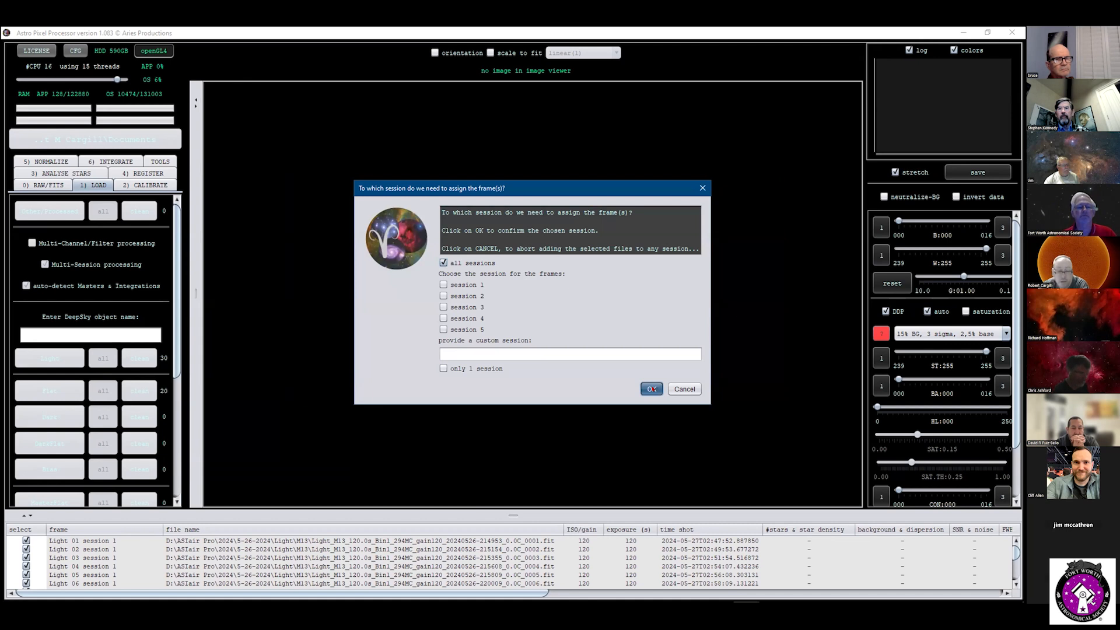
left_click(651, 389)
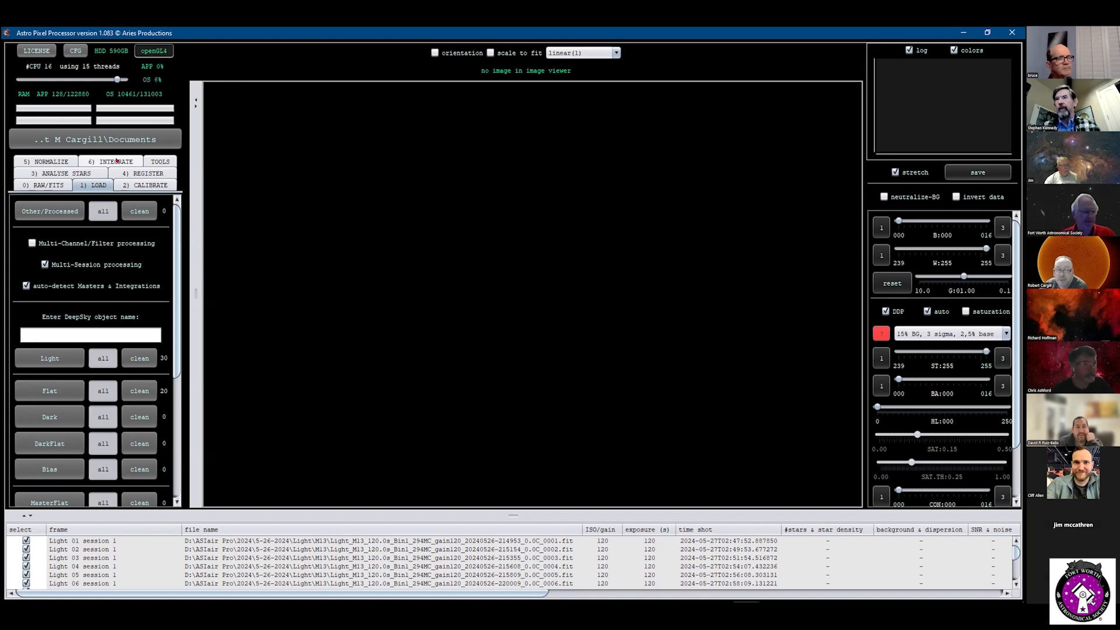
Step: Set the color filter array pattern to RGGB in the RAW/FITS settings and enable force Bayer/X-Trans CFA
left_click(48, 186)
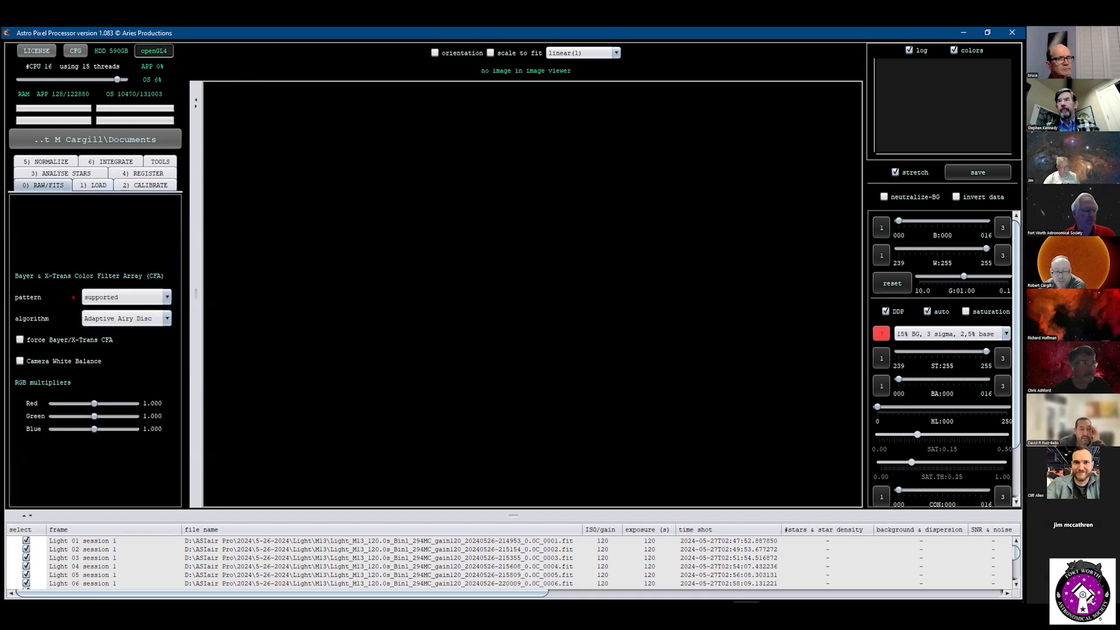
left_click(113, 296)
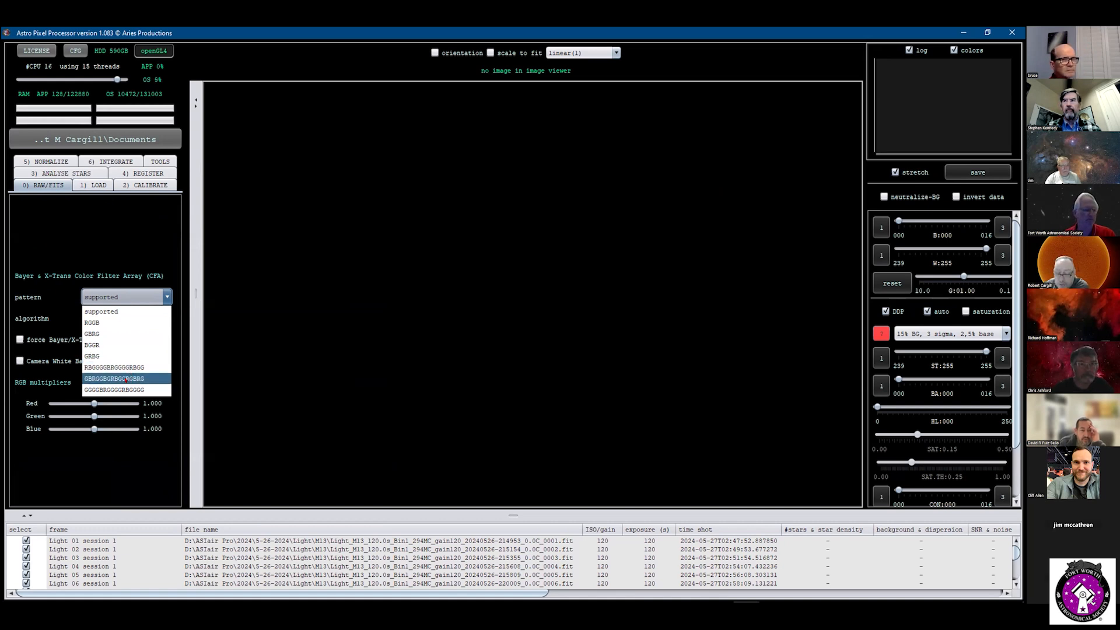
left_click(97, 323)
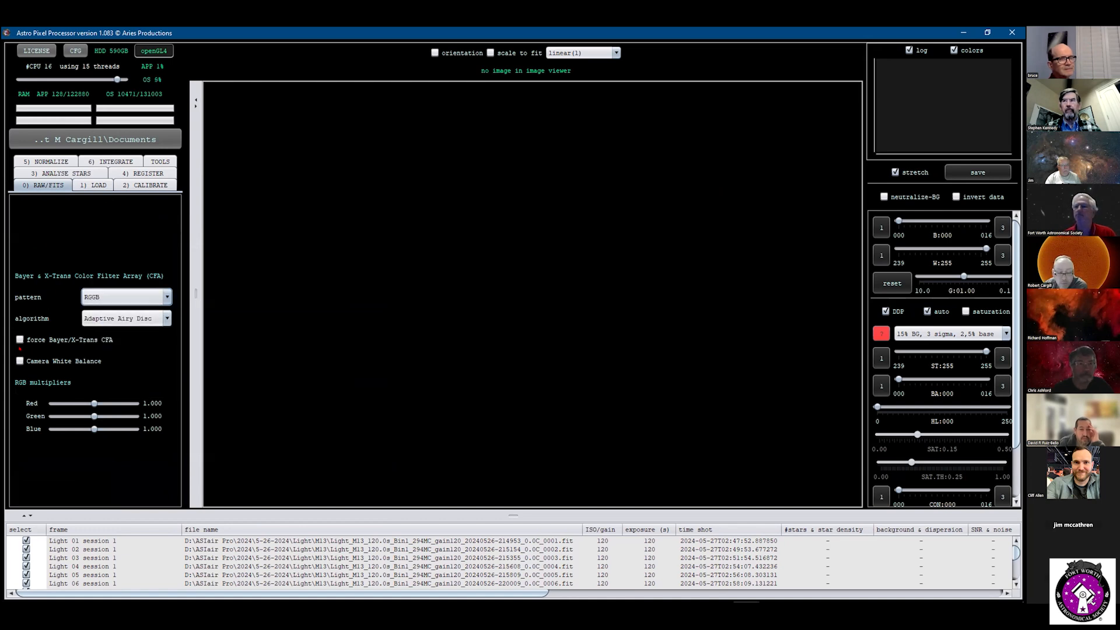
left_click(20, 340)
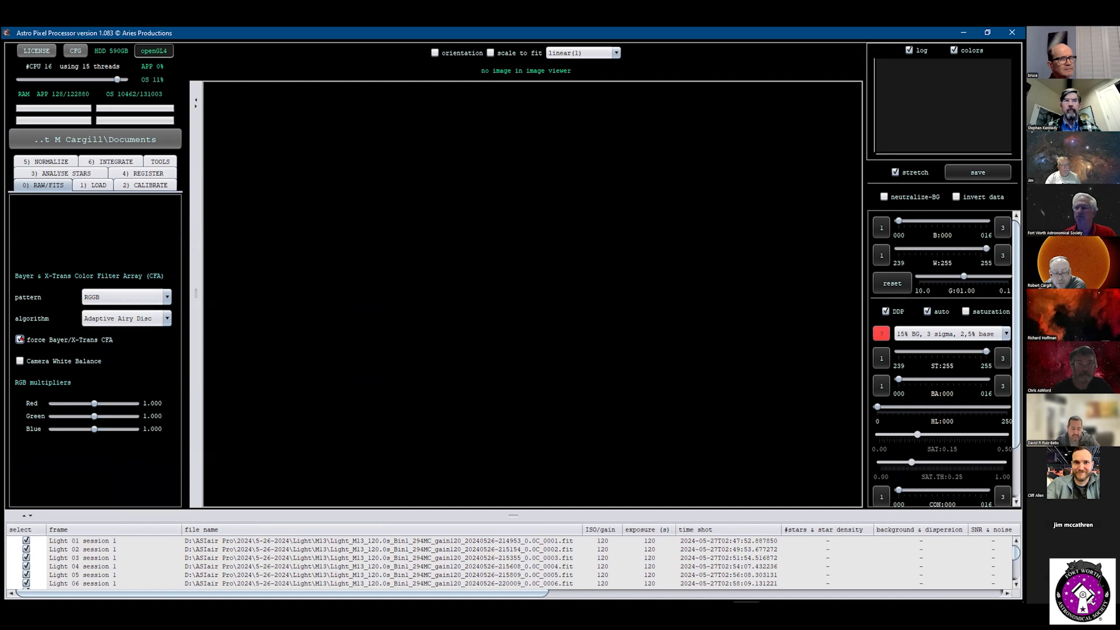
mouse_move(108, 339)
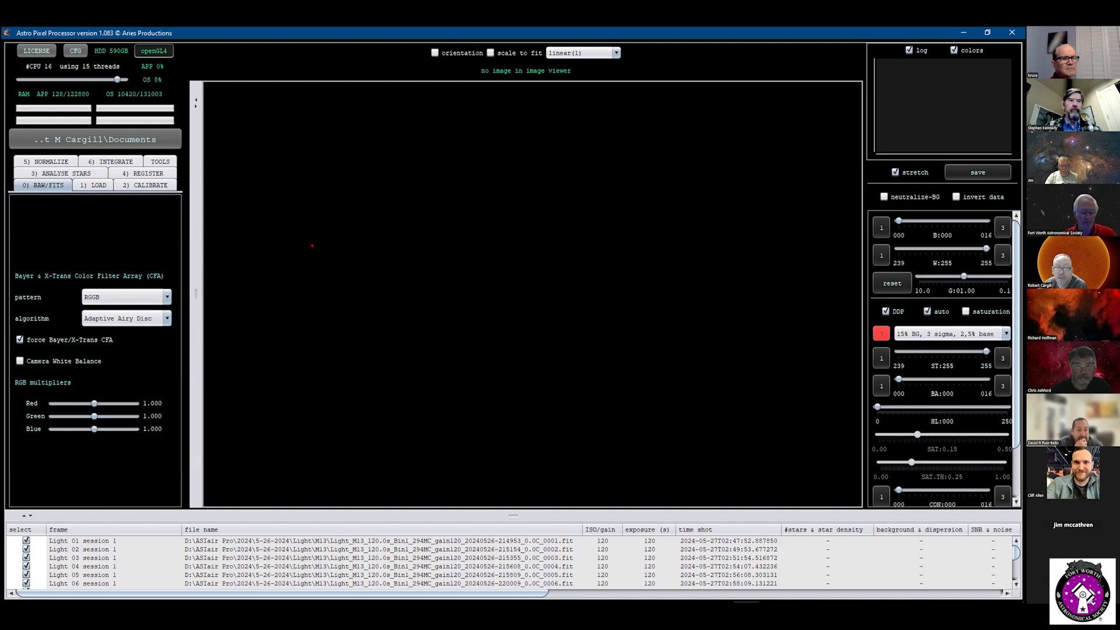
Step: Review the default calibration settings for the masters, then the star analysis and normalization settings
left_click(92, 184)
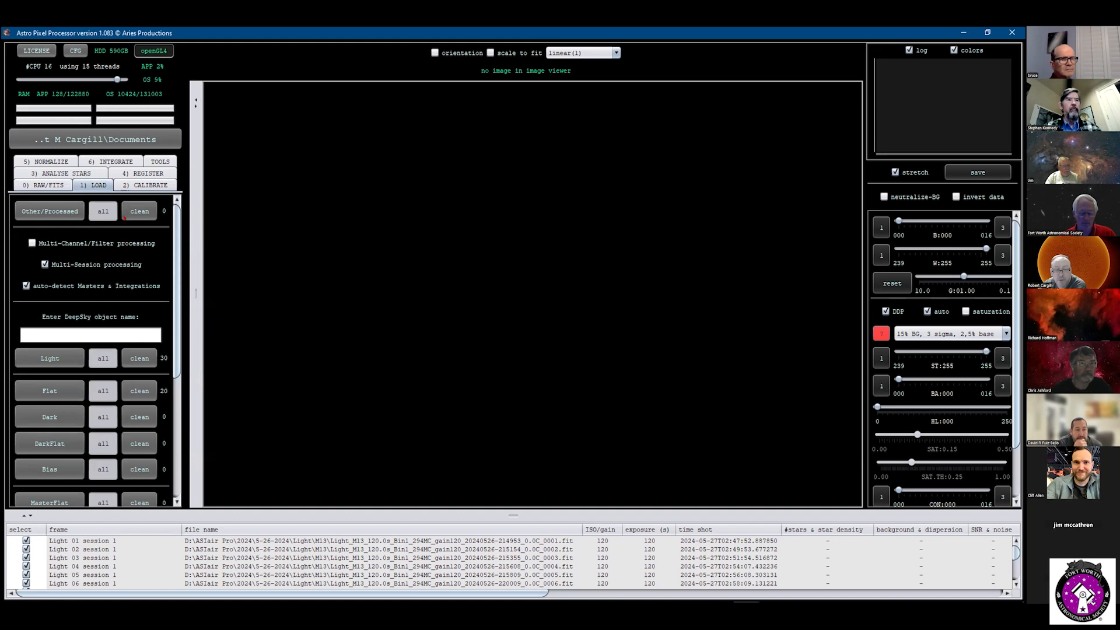
left_click(146, 185)
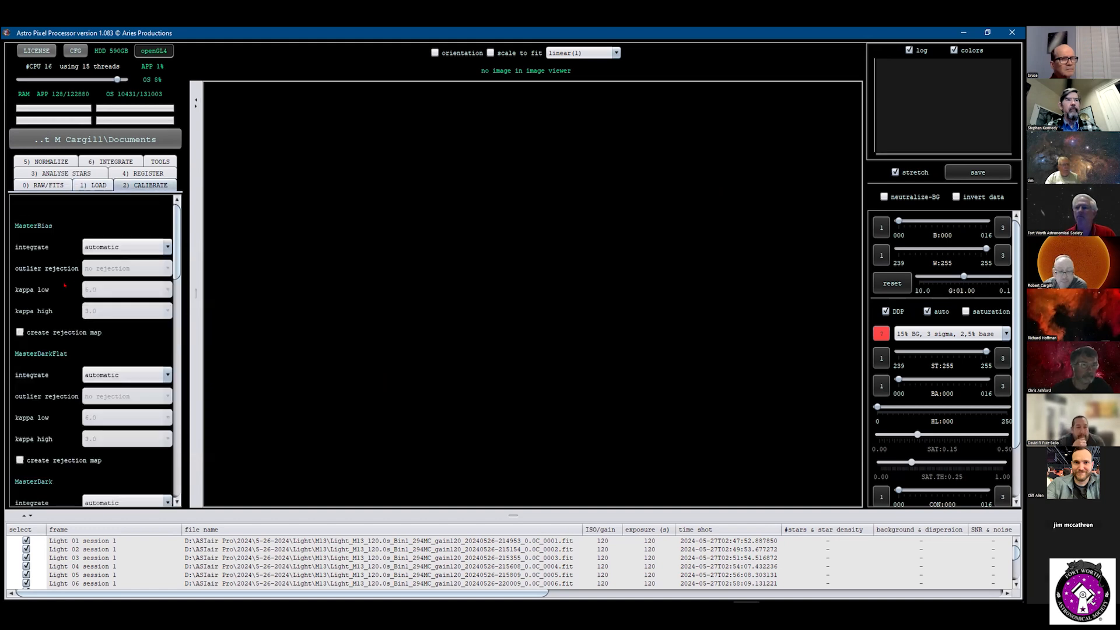
scroll(65, 285, "down", 10)
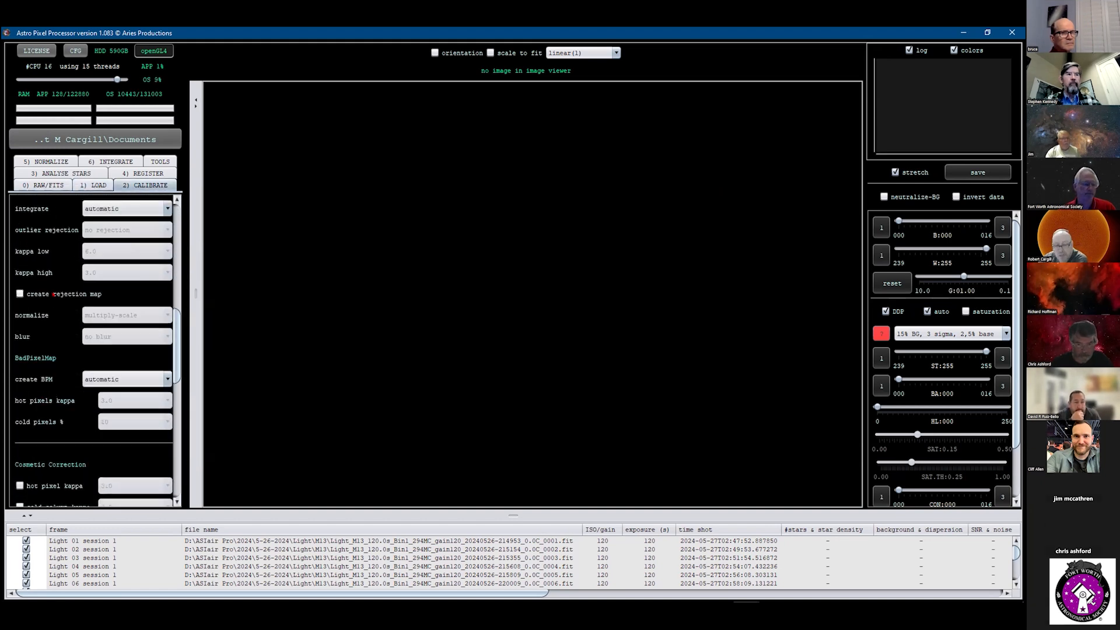
scroll(54, 294, "down", 10)
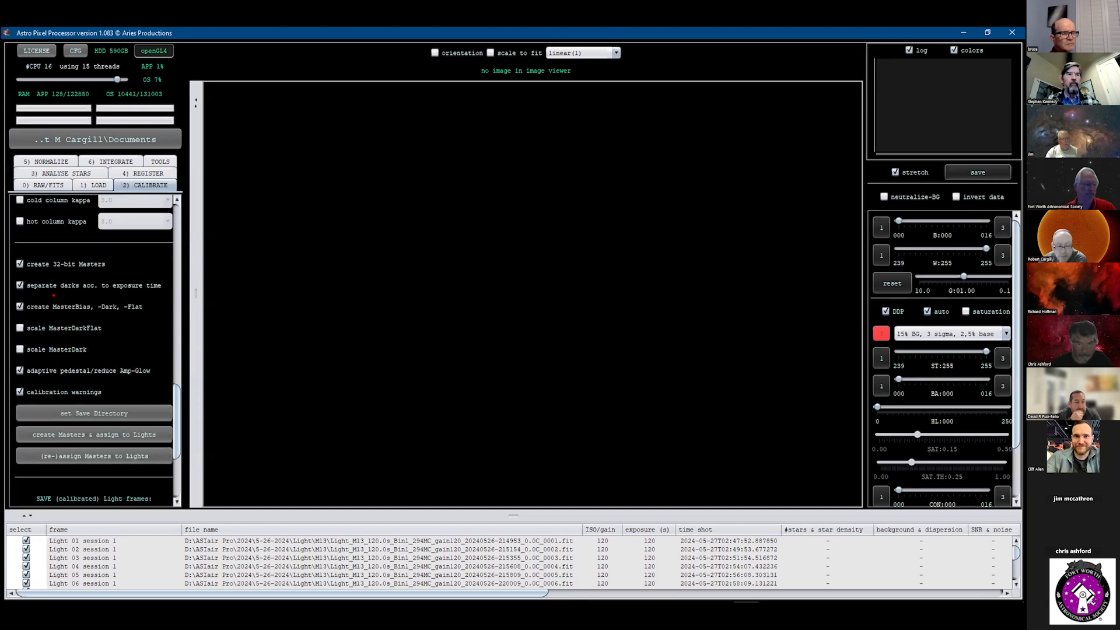
scroll(53, 294, "down", 2)
scroll(54, 294, "up", 7)
scroll(54, 295, "up", 8)
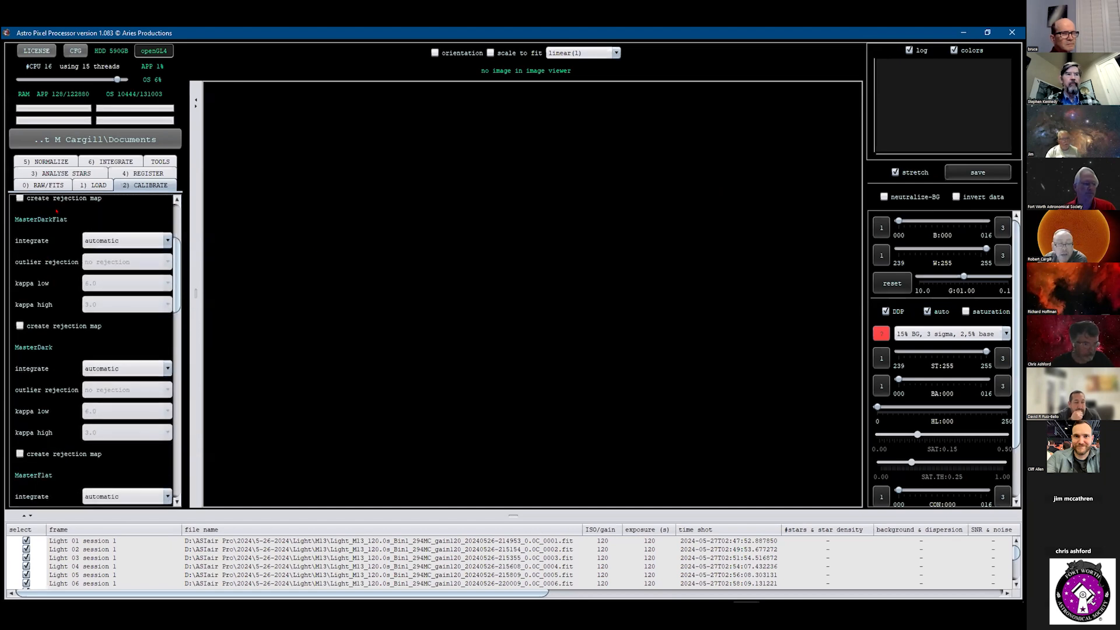
left_click(71, 174)
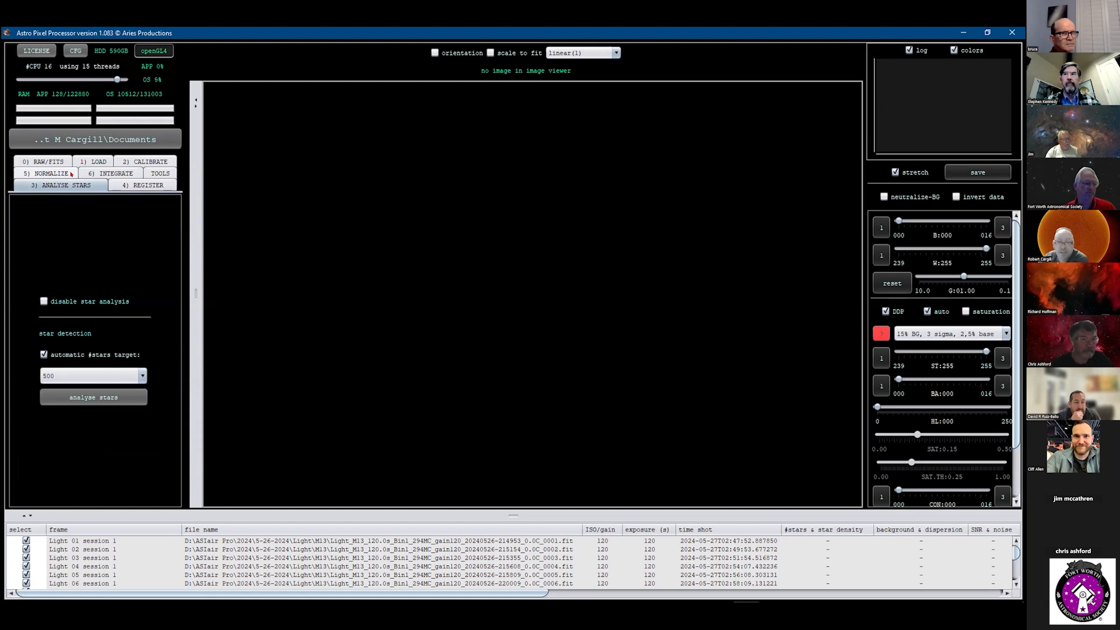
left_click(52, 174)
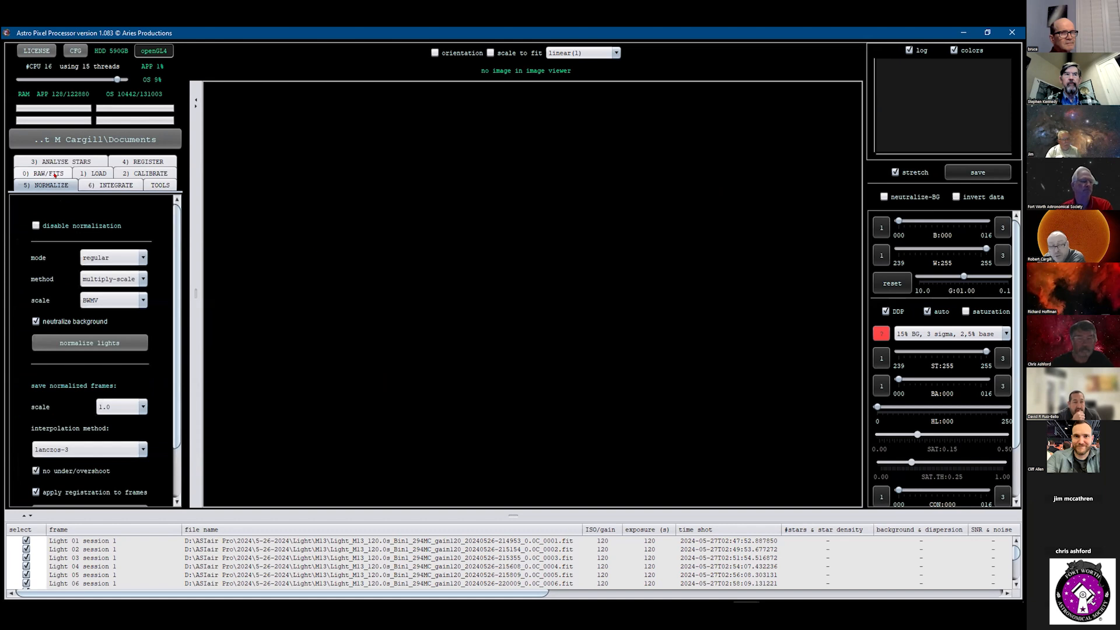
Step: Keep the multi-session integration option at integrate all and set the integration method to average
left_click(122, 186)
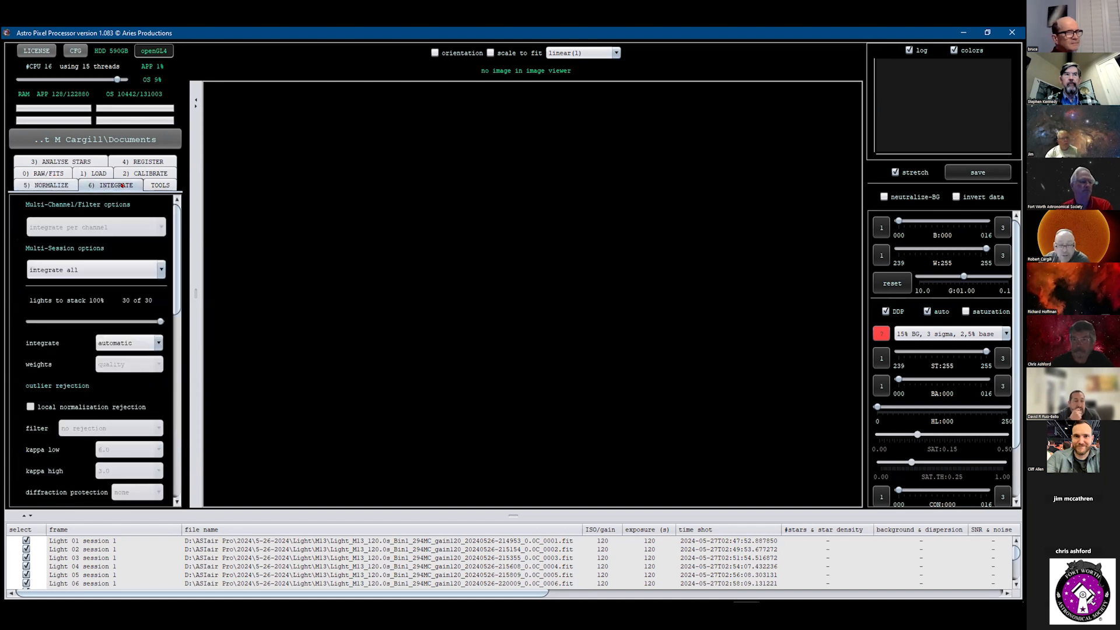
left_click(67, 269)
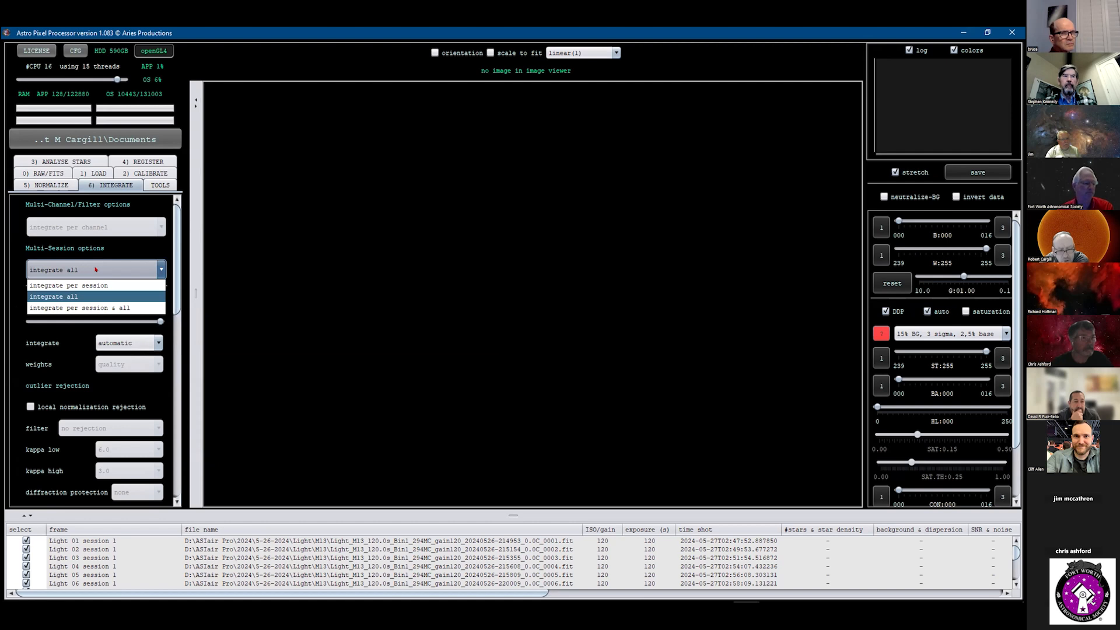
left_click(65, 297)
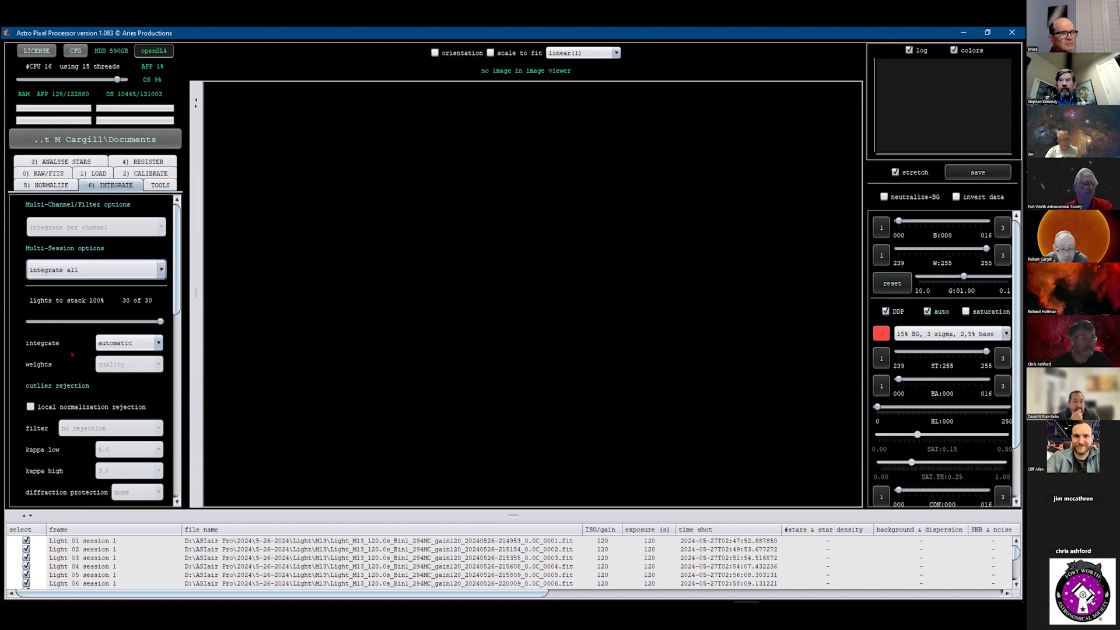
left_click(125, 343)
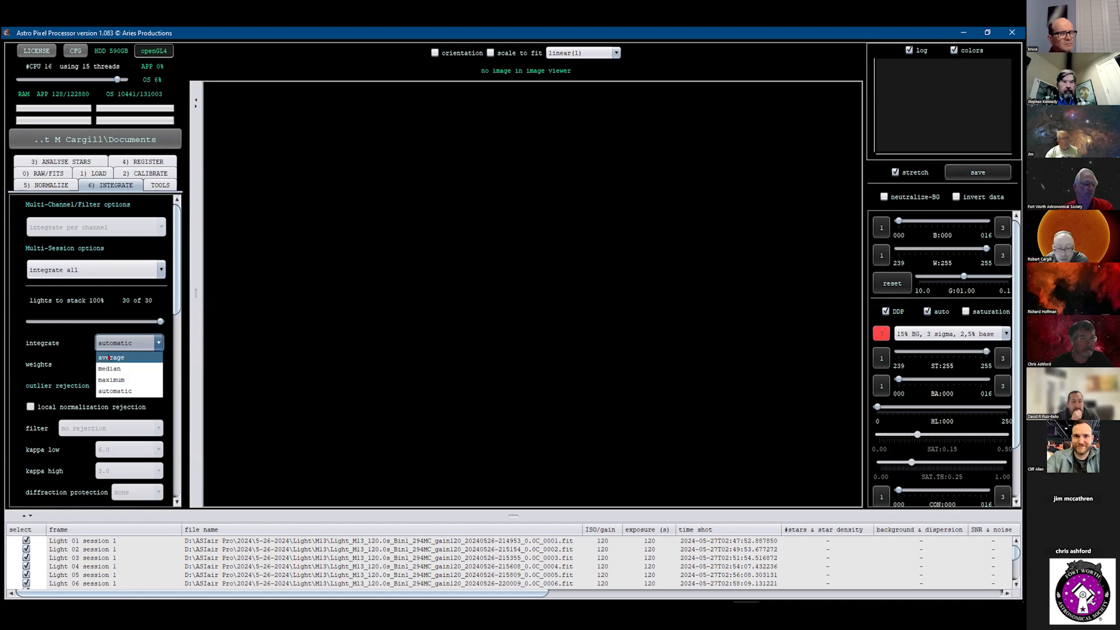
left_click(111, 357)
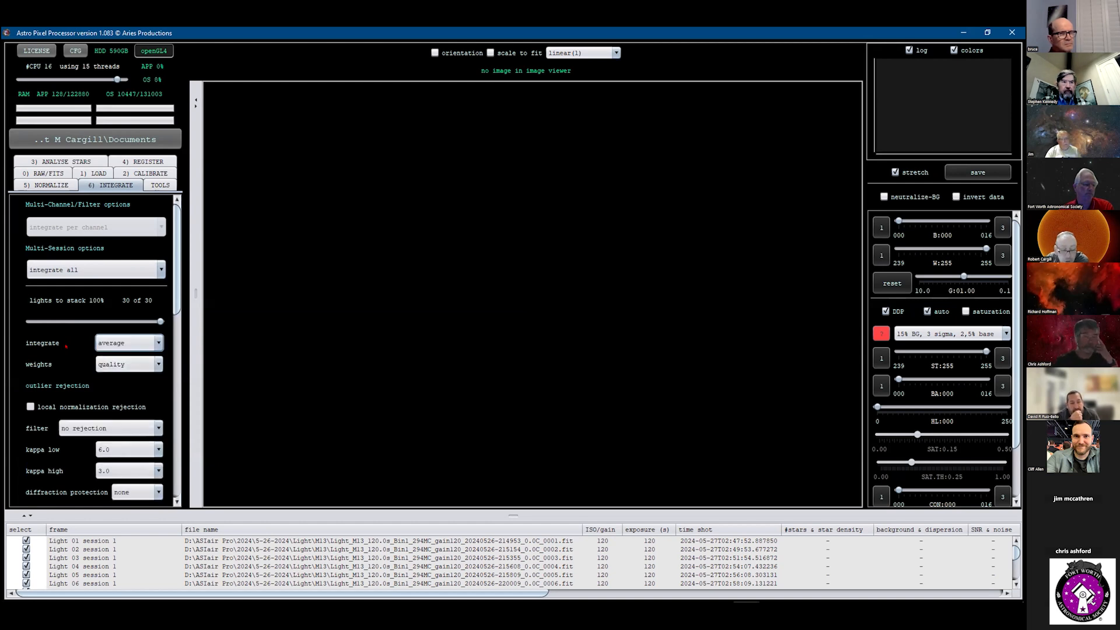
Step: Read the outlier rejection guidance and set the integration's rejection filter to sigma rejection
scroll(76, 373, "down", 2)
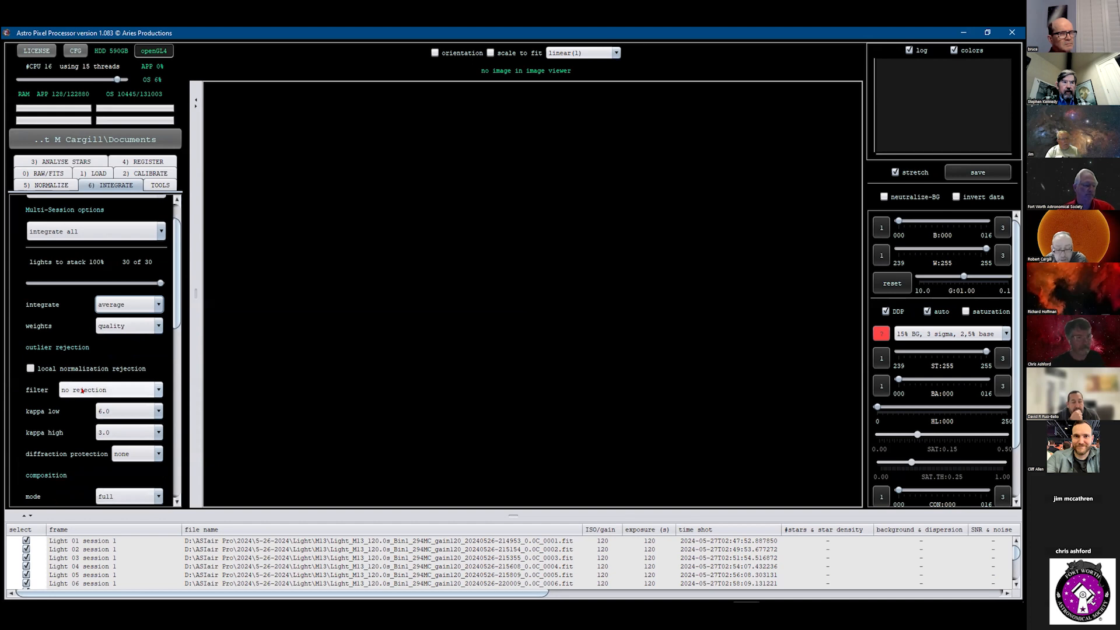
mouse_move(82, 391)
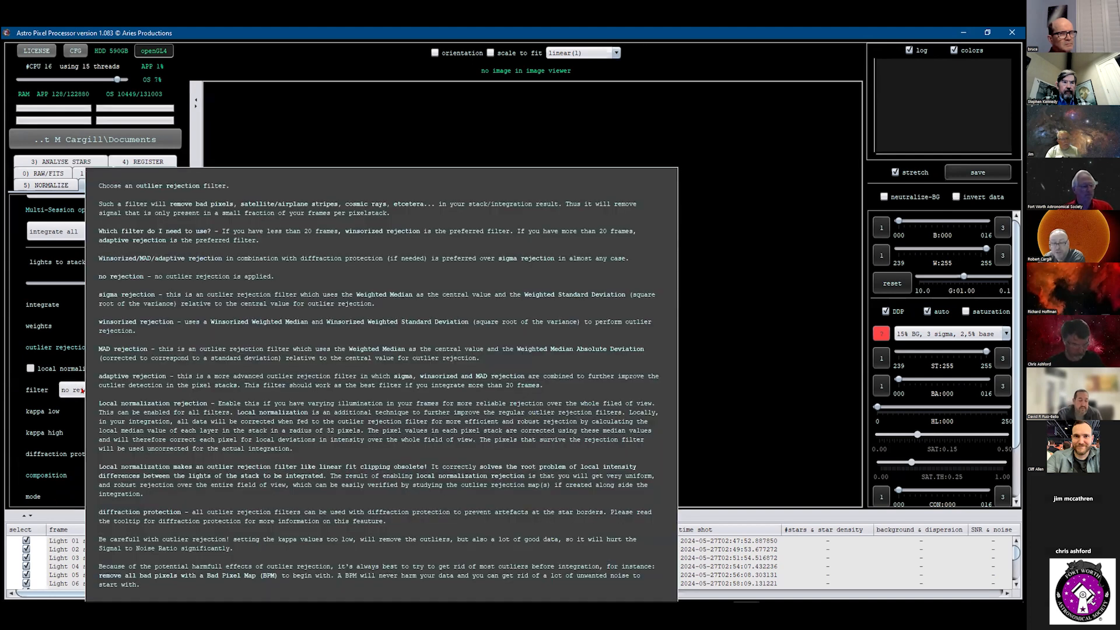
left_click(76, 390)
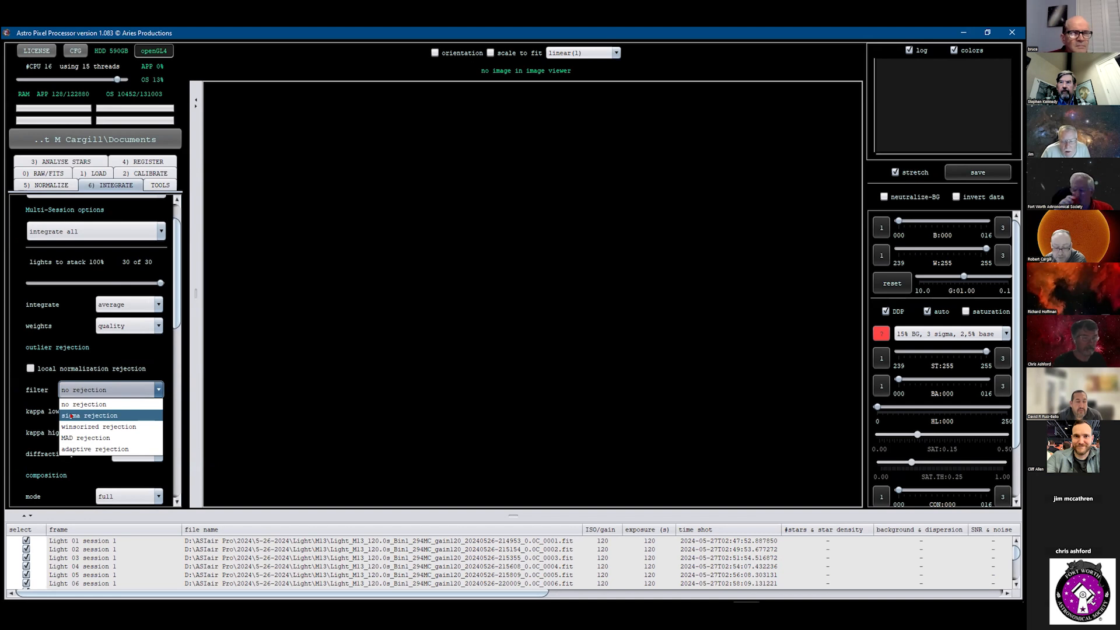
left_click(71, 415)
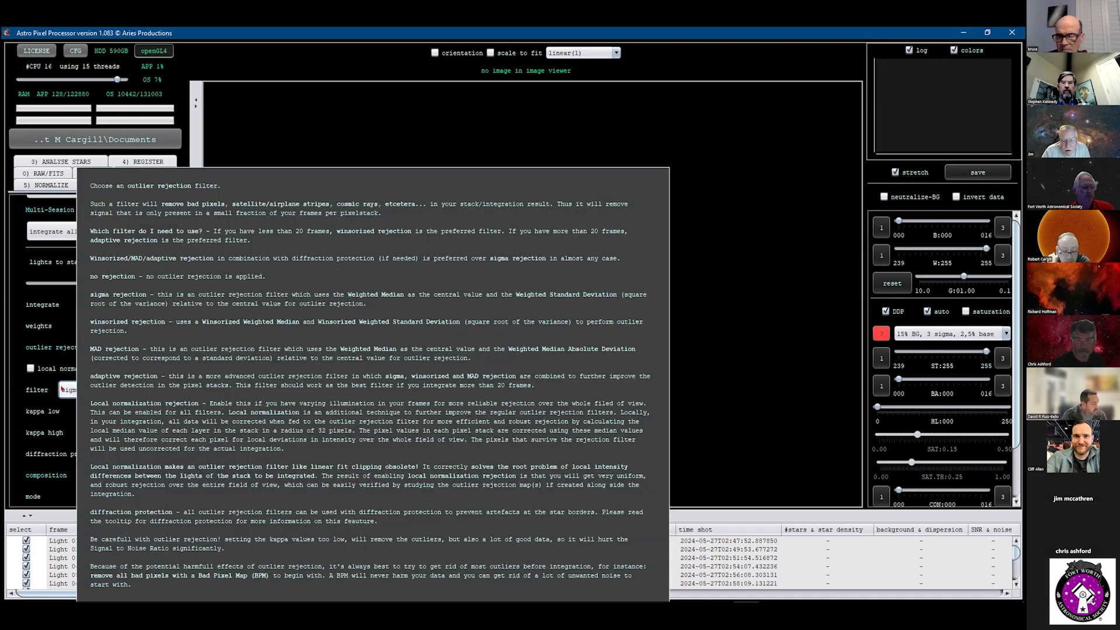
Step: Set the integration's outlier rejection filter to adaptive rejection
left_click(79, 390)
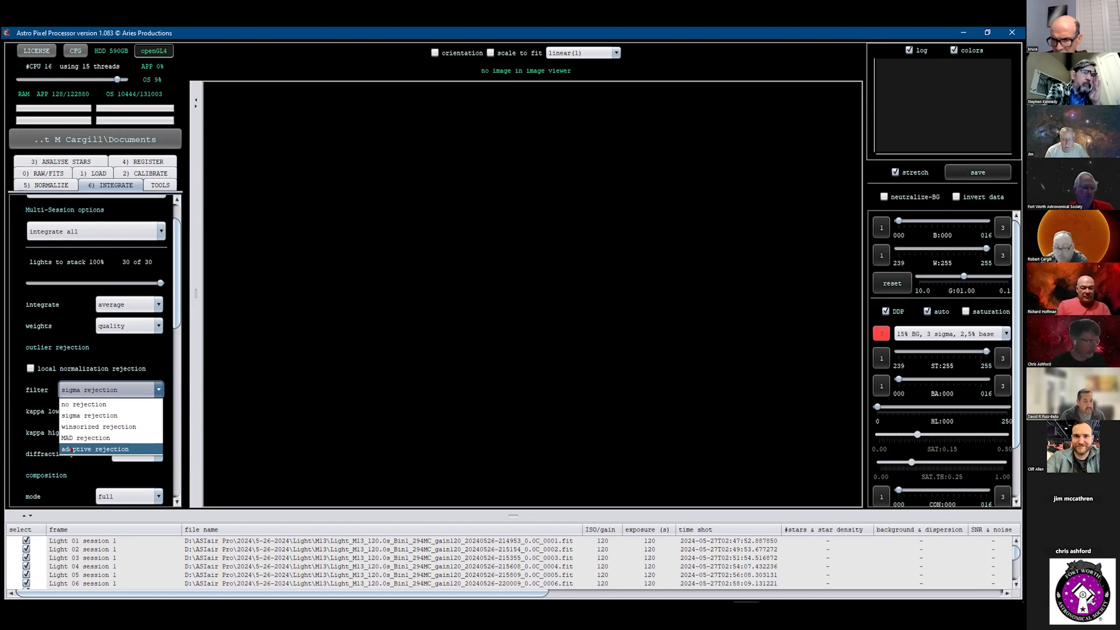
left_click(70, 450)
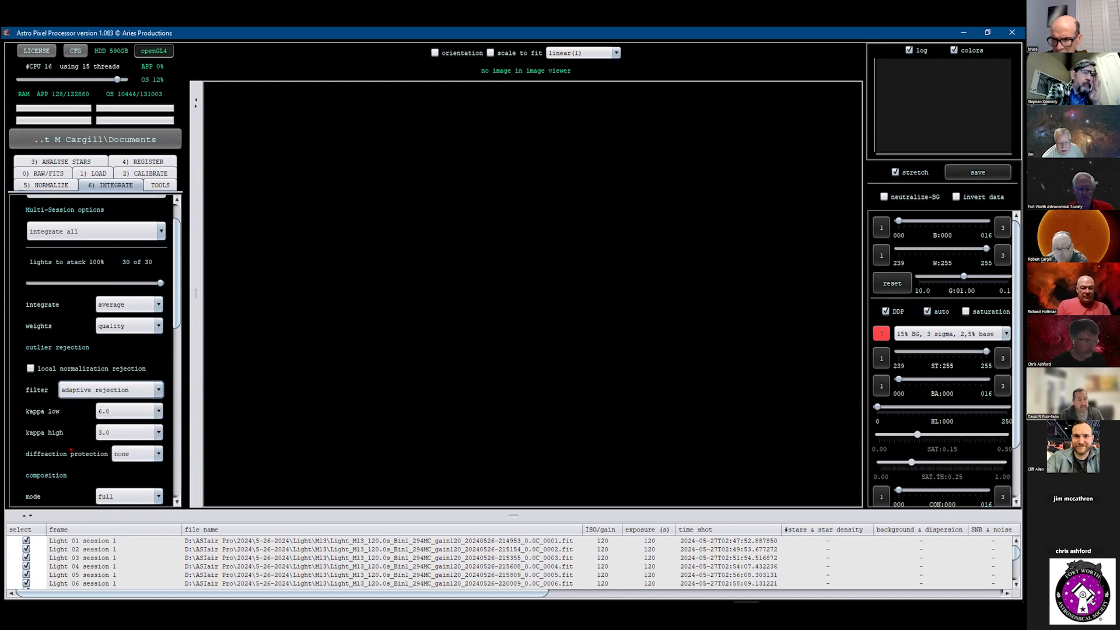
left_click(70, 388)
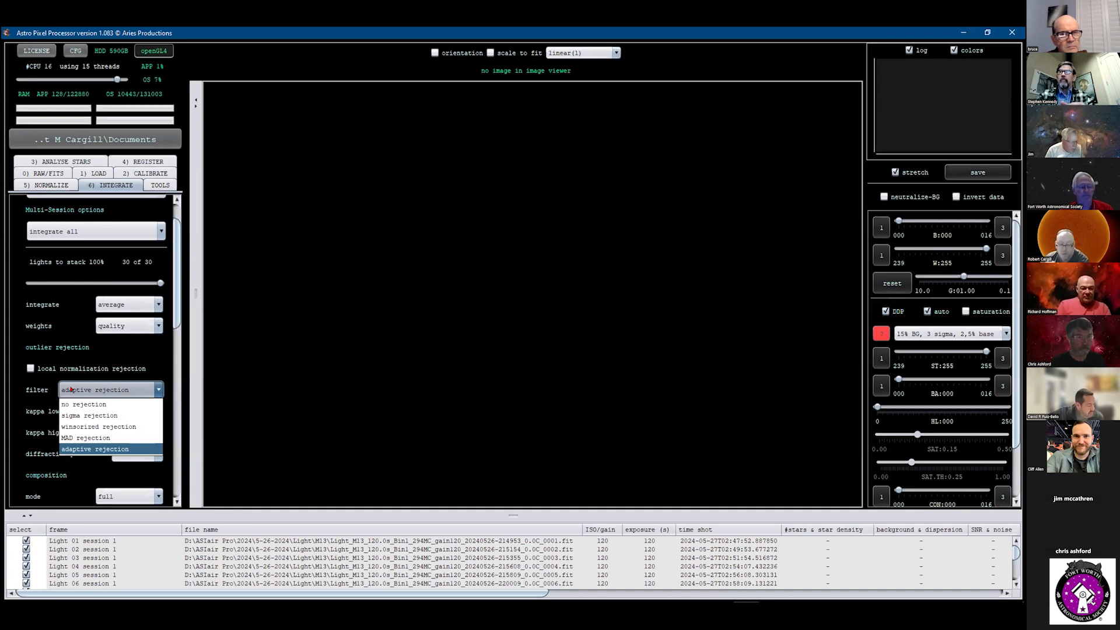
left_click(71, 389)
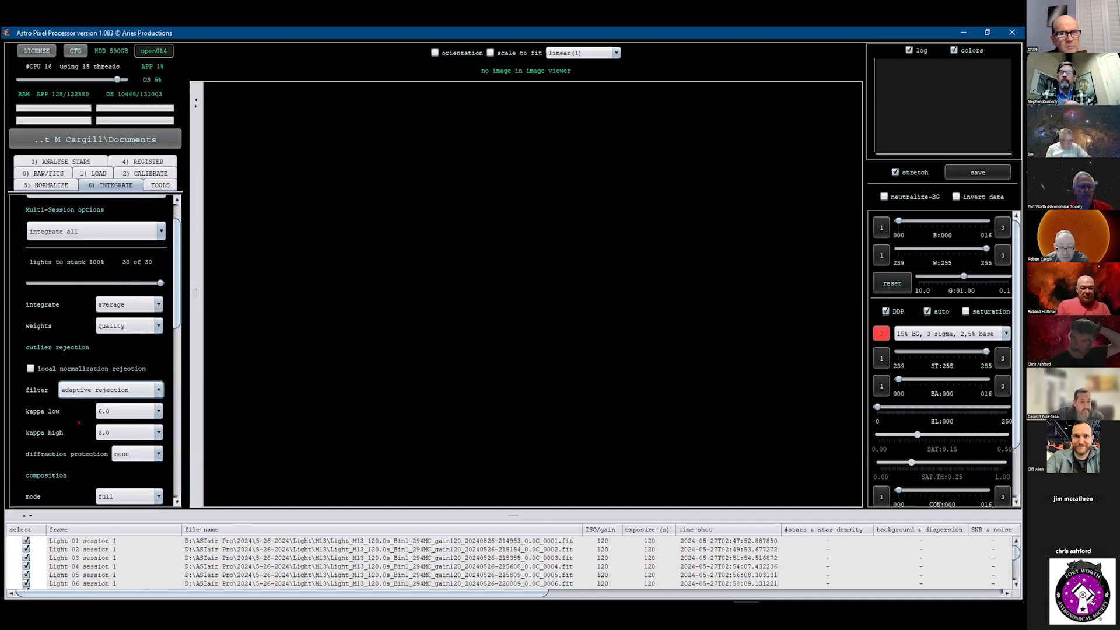
Step: Set the multi-band blending amount for the integration to 10%
scroll(74, 416, "down", 1)
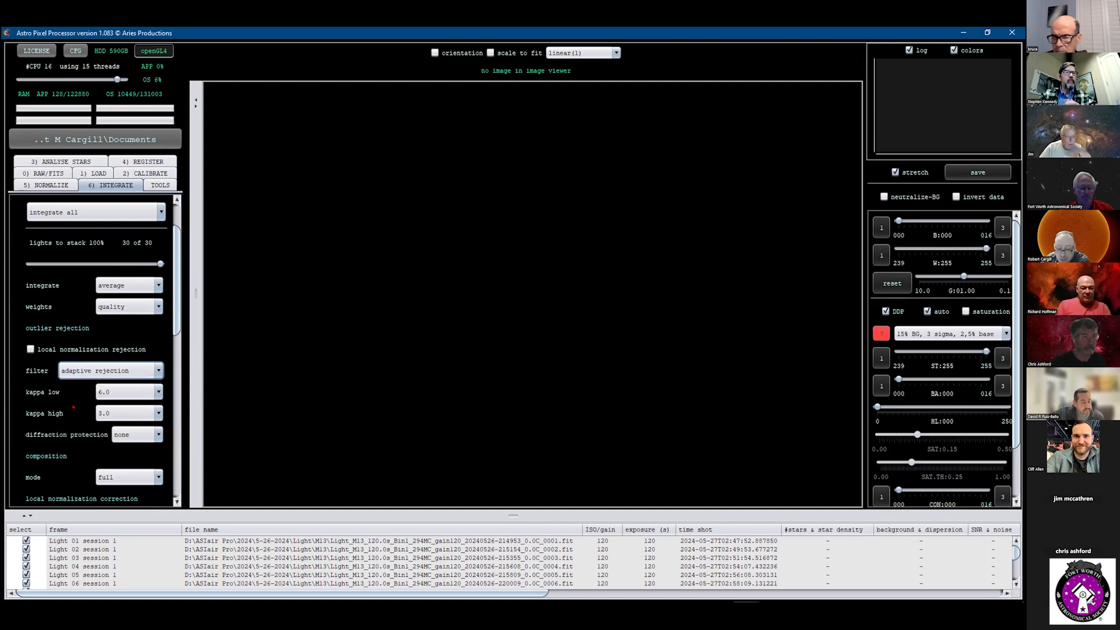
scroll(74, 406, "down", 1)
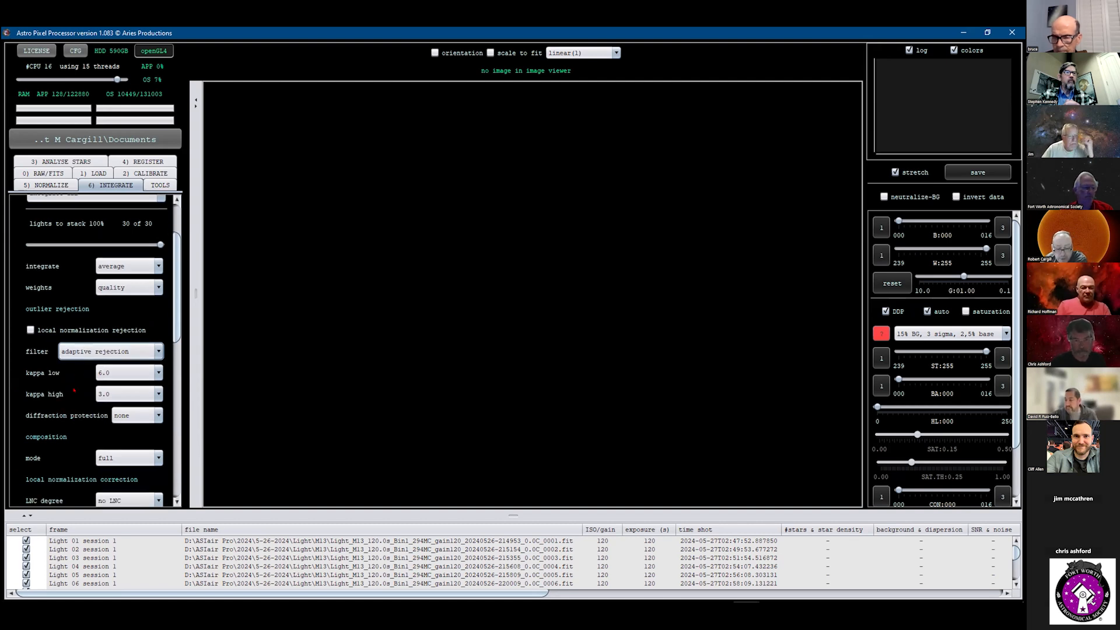
scroll(74, 397, "down", 13)
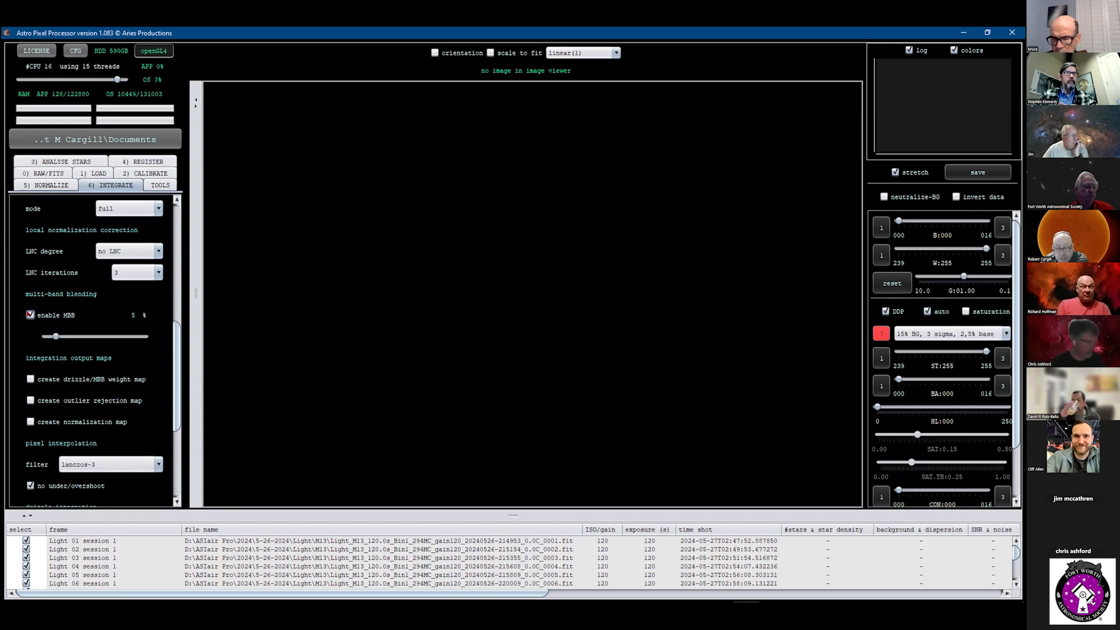
left_click(78, 339)
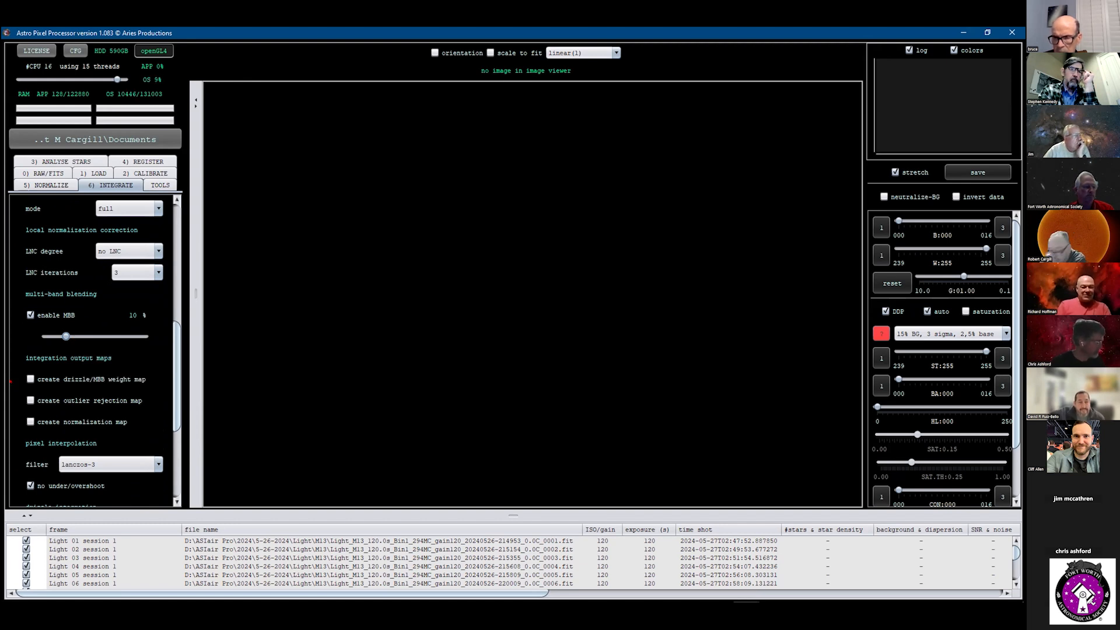
Step: Set the integration's save directory to the OutPut folder inside D:\ASIair Pro\2024\5-26-2024
scroll(94, 350, "down", 3)
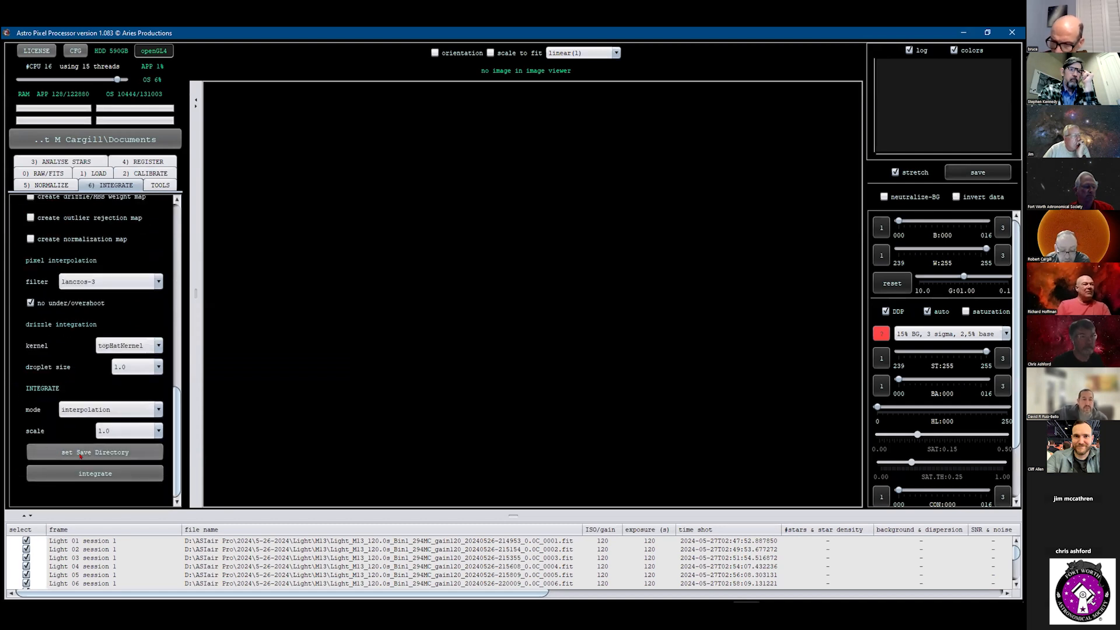
left_click(81, 455)
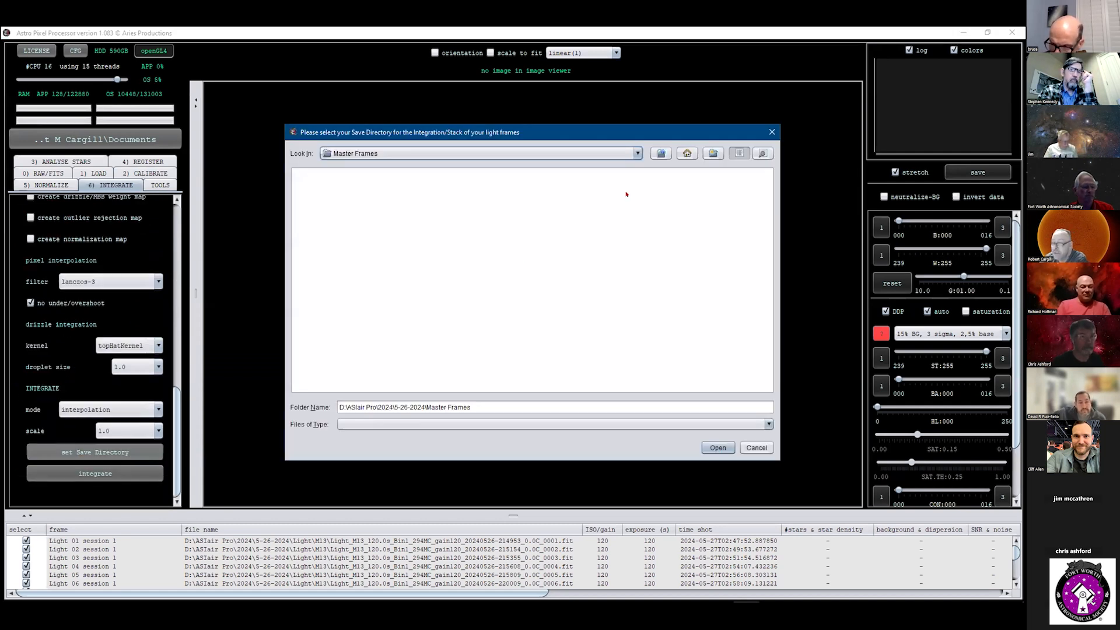
left_click(661, 154)
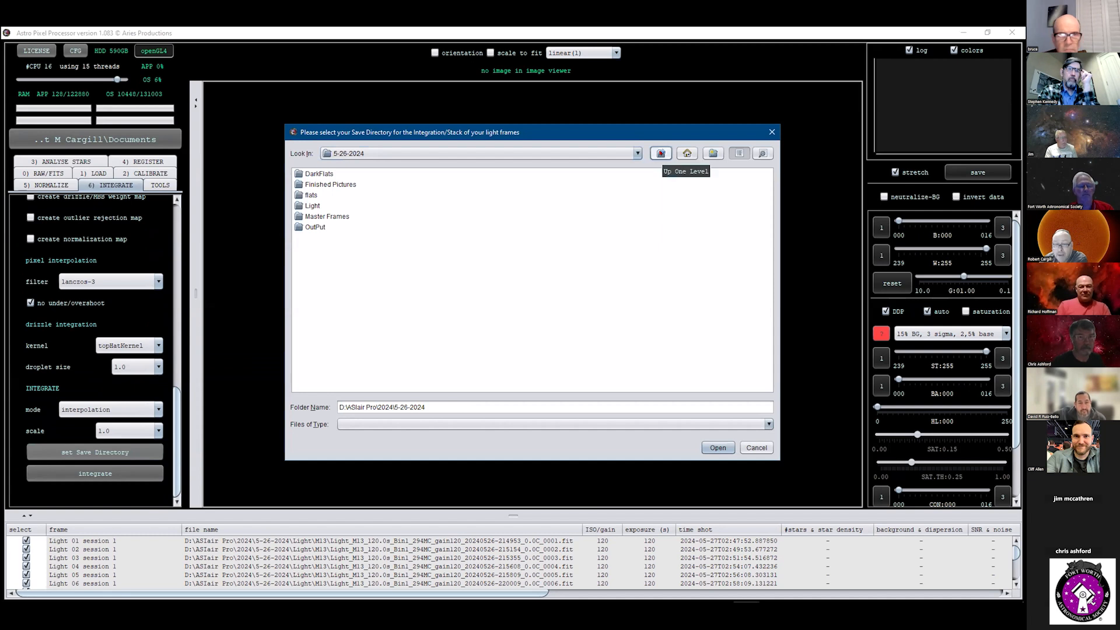
double_click(311, 227)
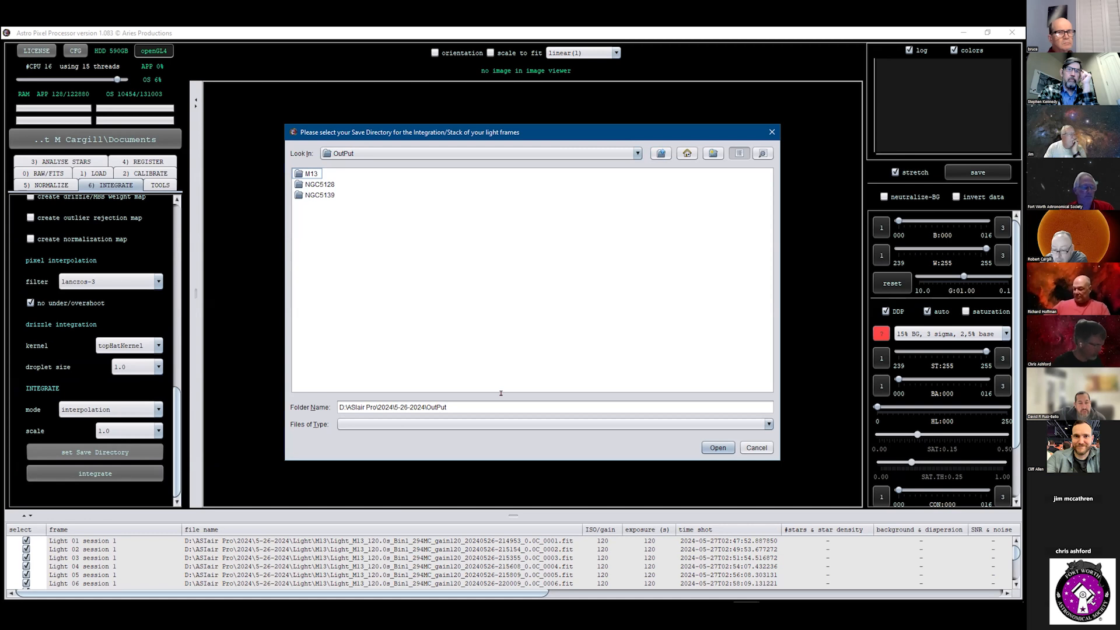
left_click(713, 448)
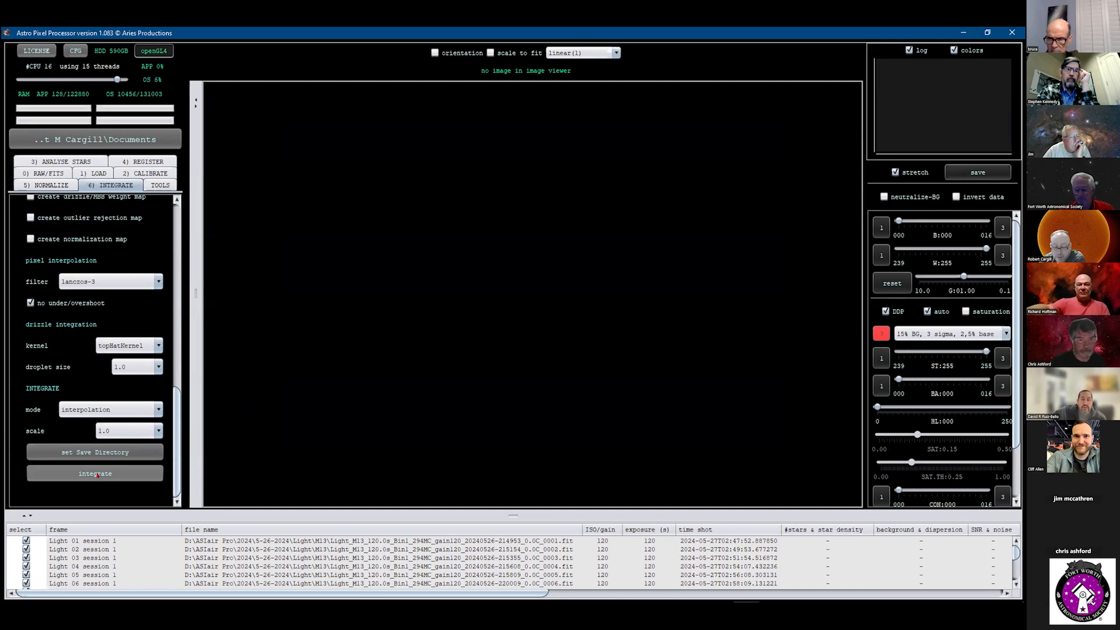
Step: Start integrating the loaded frames with M13test as the astronomical object name
left_click(95, 474)
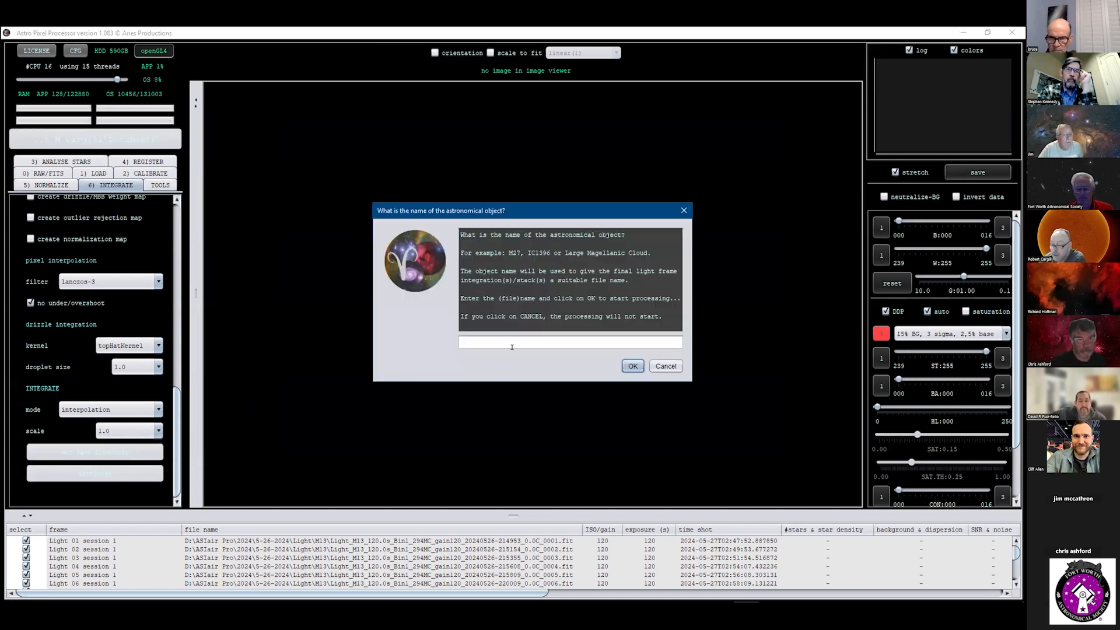
left_click(517, 338)
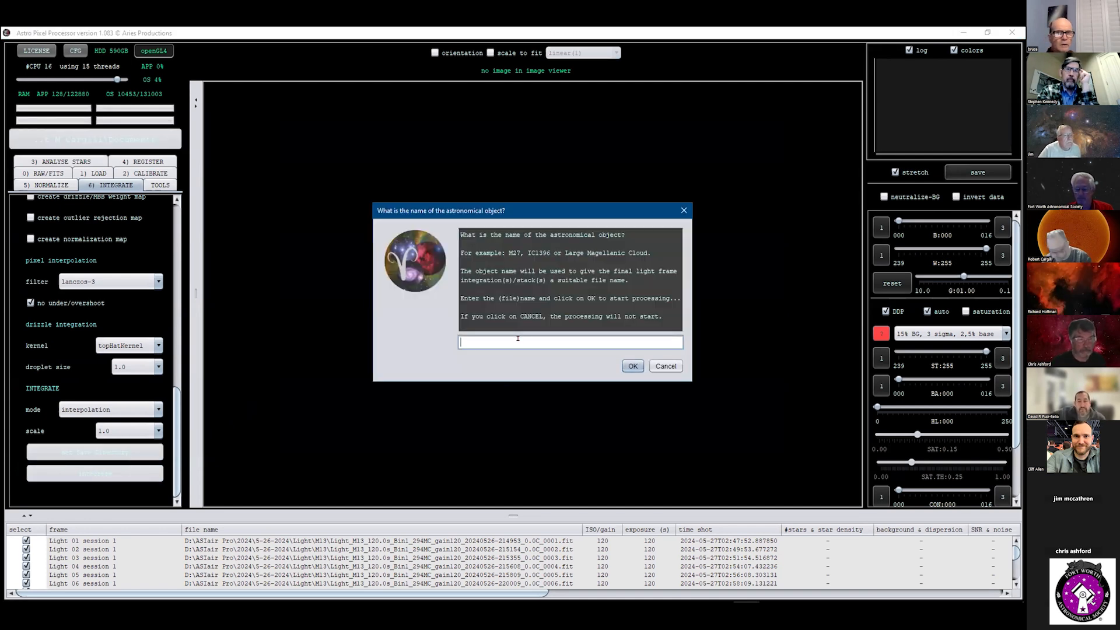
type("M13test")
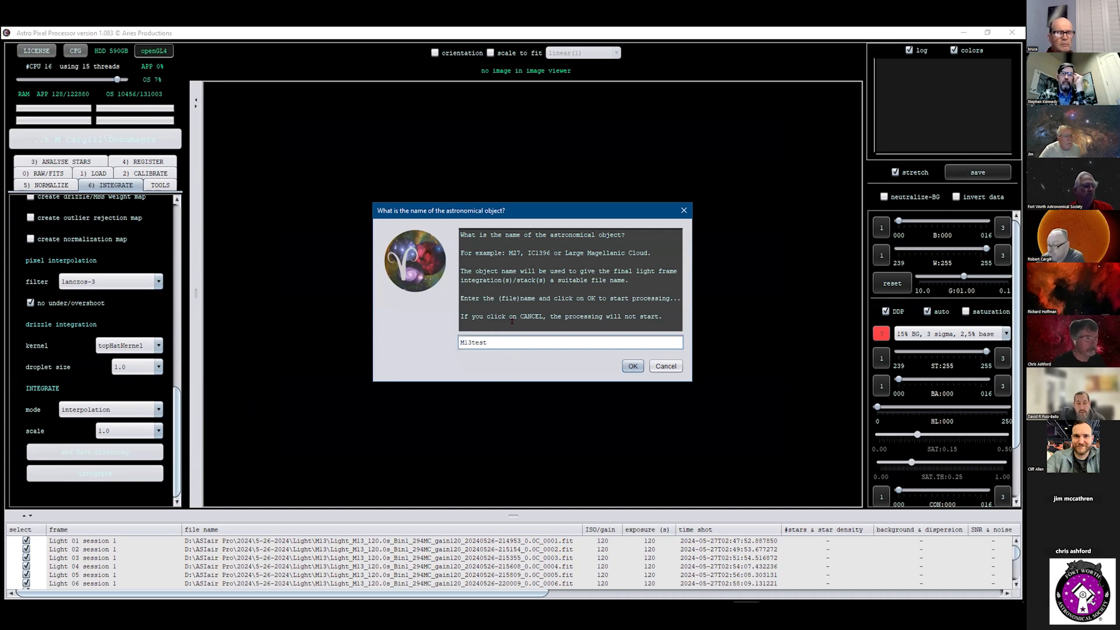
left_click(628, 365)
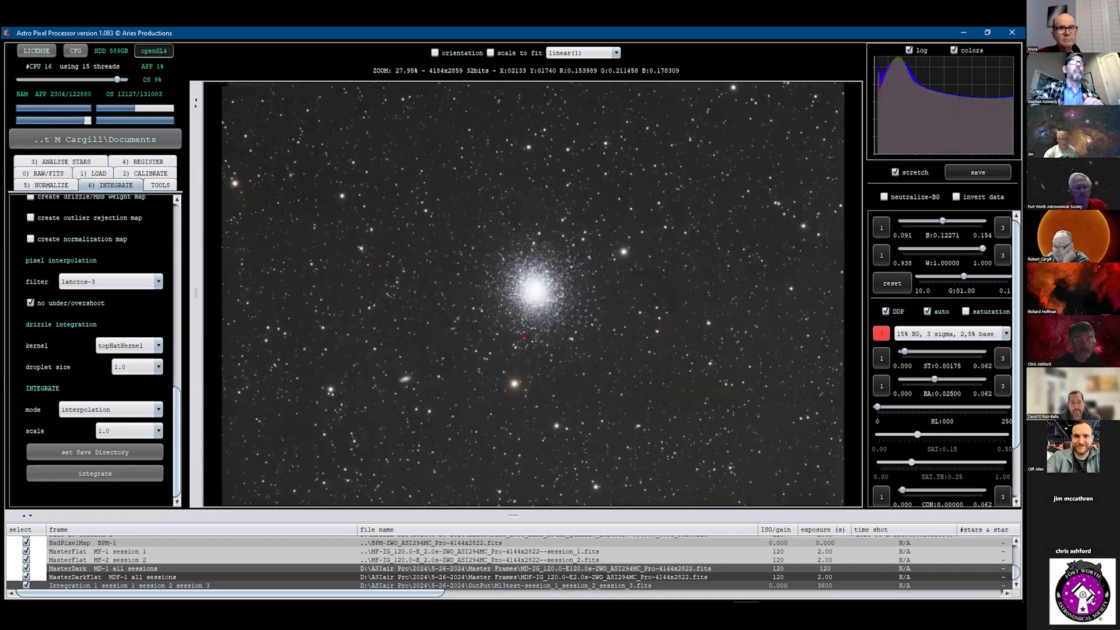
Step: Zoom the integrated M13 image to 100% around the small galaxy near the cluster and examine its detail
scroll(389, 381, "up", 1)
scroll(390, 381, "up", 10)
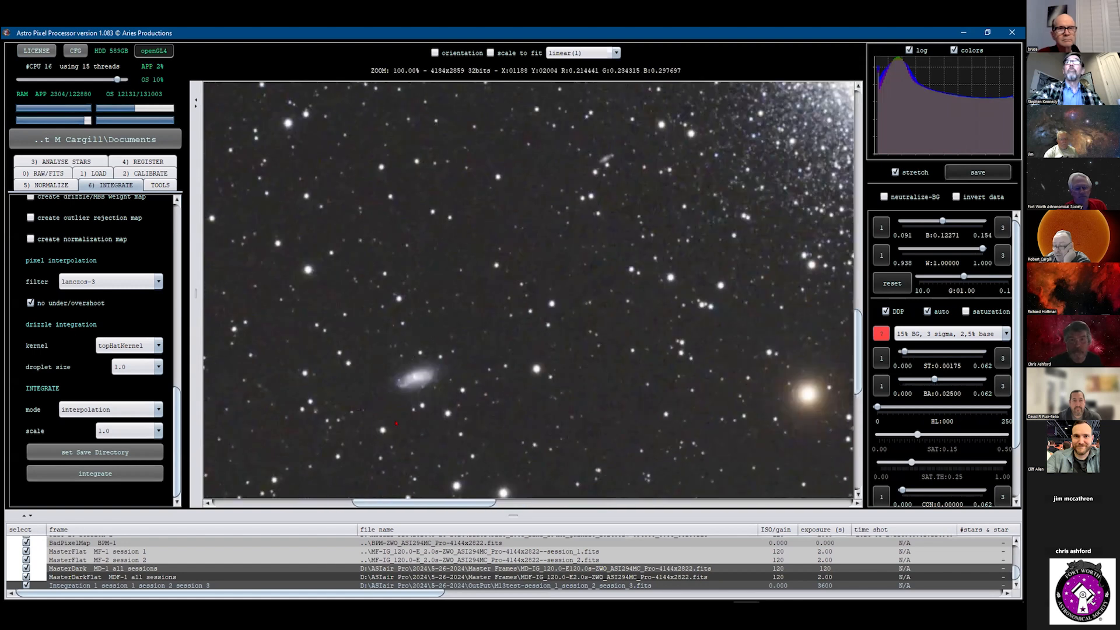
scroll(381, 382, "down", 7)
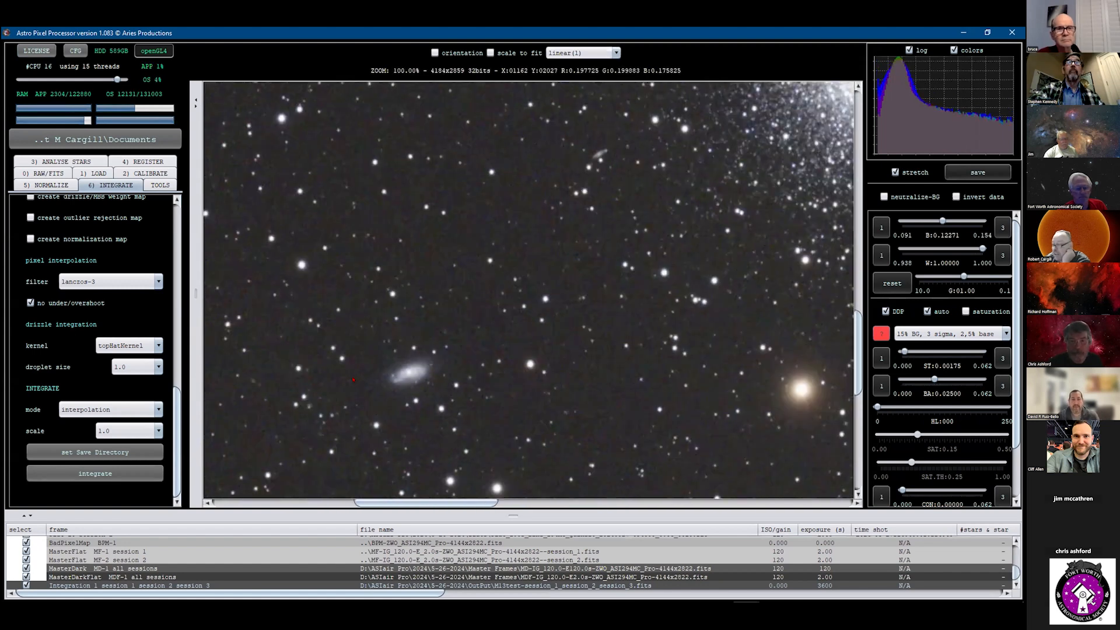
Step: Examine the small elongated galaxy near the cluster at 400% zoom, and return to an overview of the whole integrated image
scroll(484, 252, "up", 1)
scroll(483, 253, "up", 10)
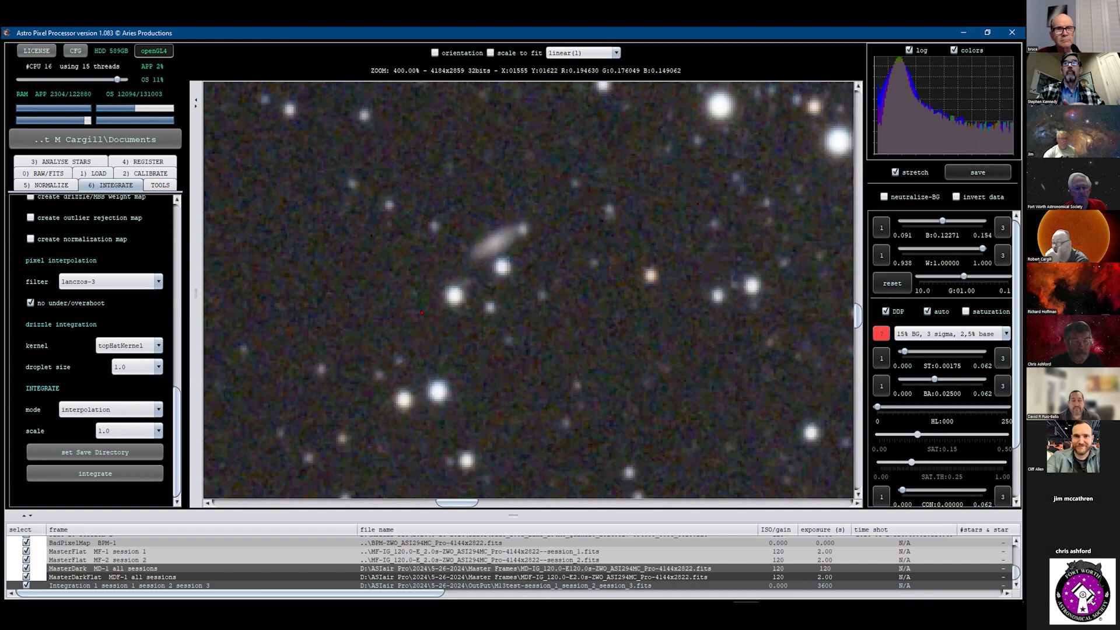
scroll(415, 312, "down", 12)
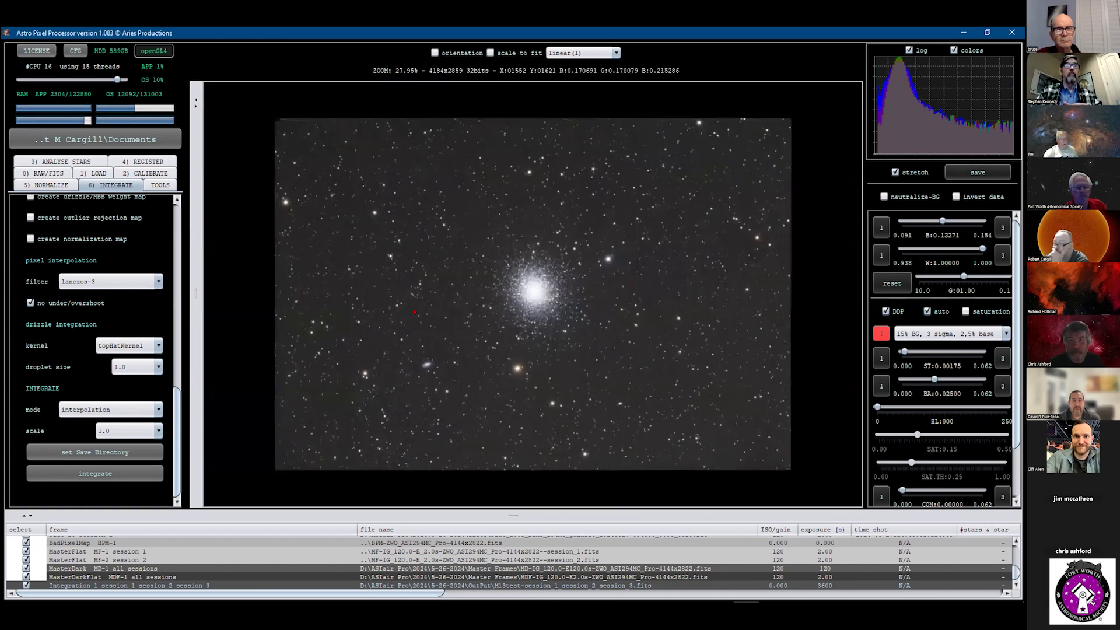
scroll(414, 312, "up", 2)
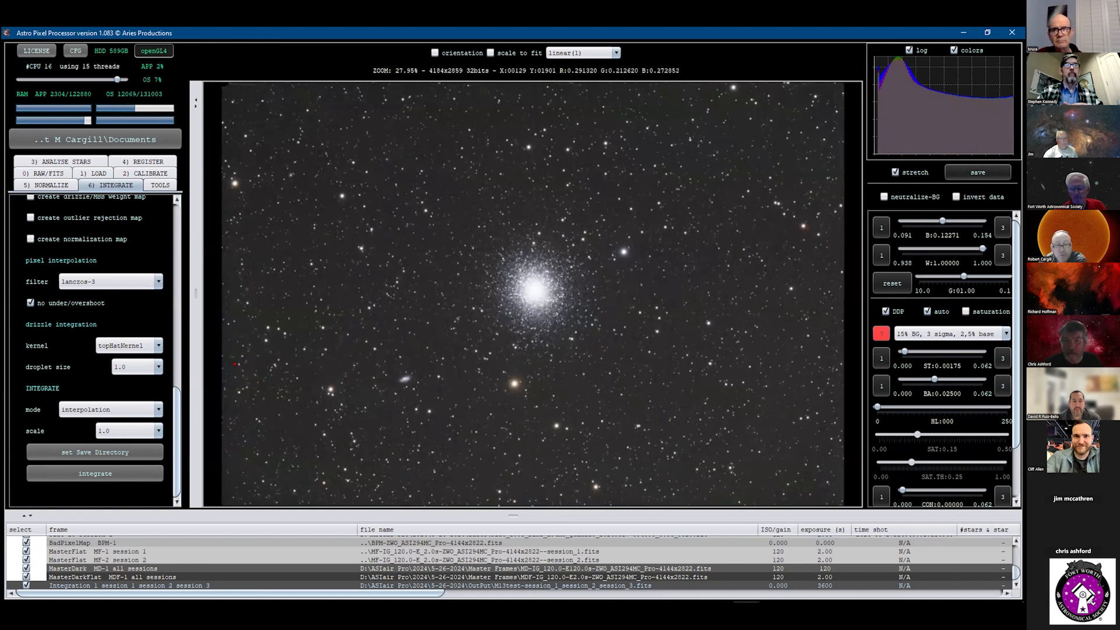
Step: Start a batch crop of the M13 integration and draw a crop area of about 3937 x 2610 pixels that excludes the noisy edges
left_click(152, 186)
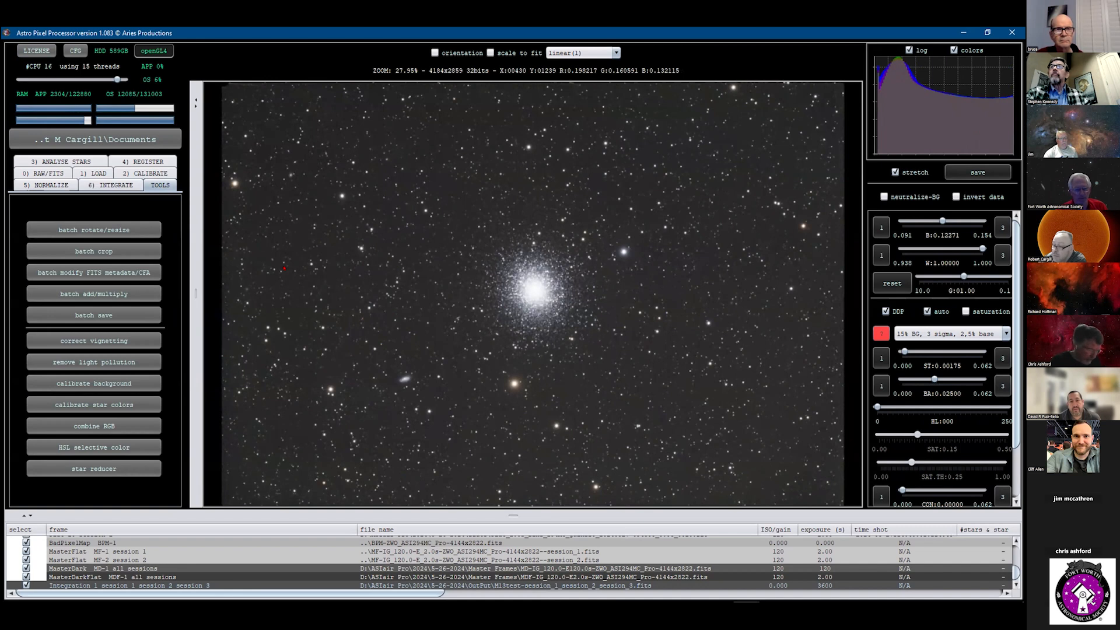
scroll(284, 269, "down", 1)
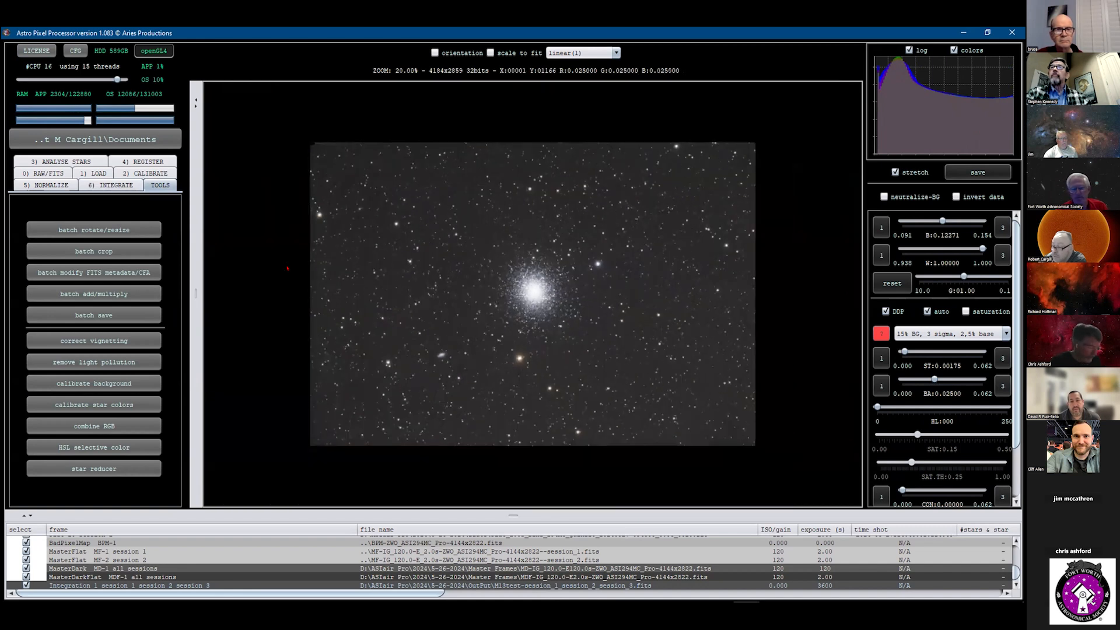
scroll(288, 268, "up", 1)
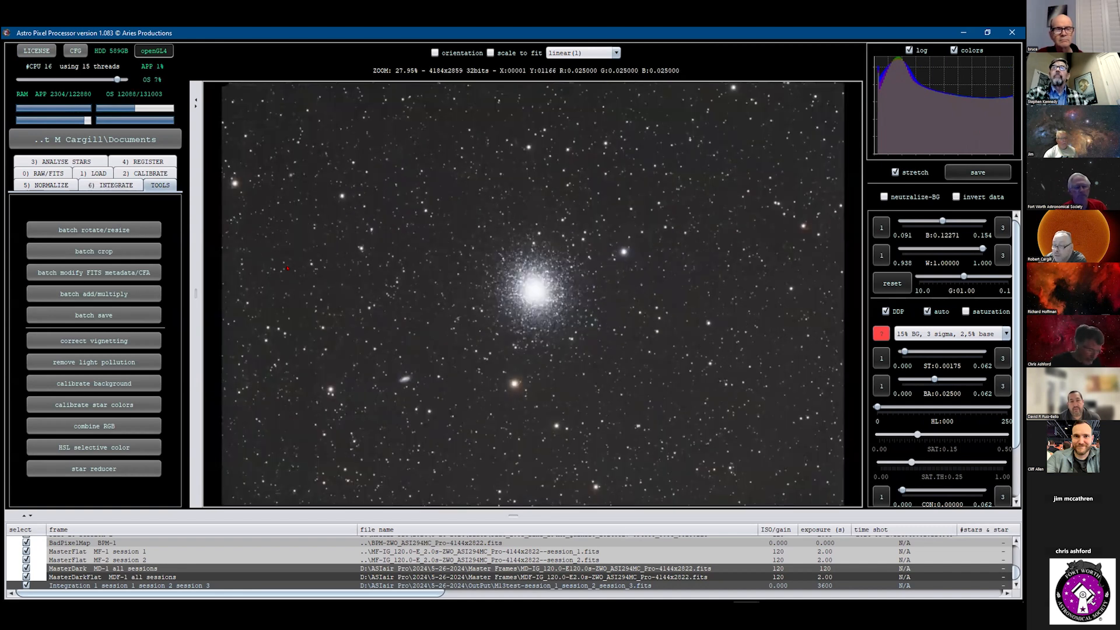
left_click(98, 252)
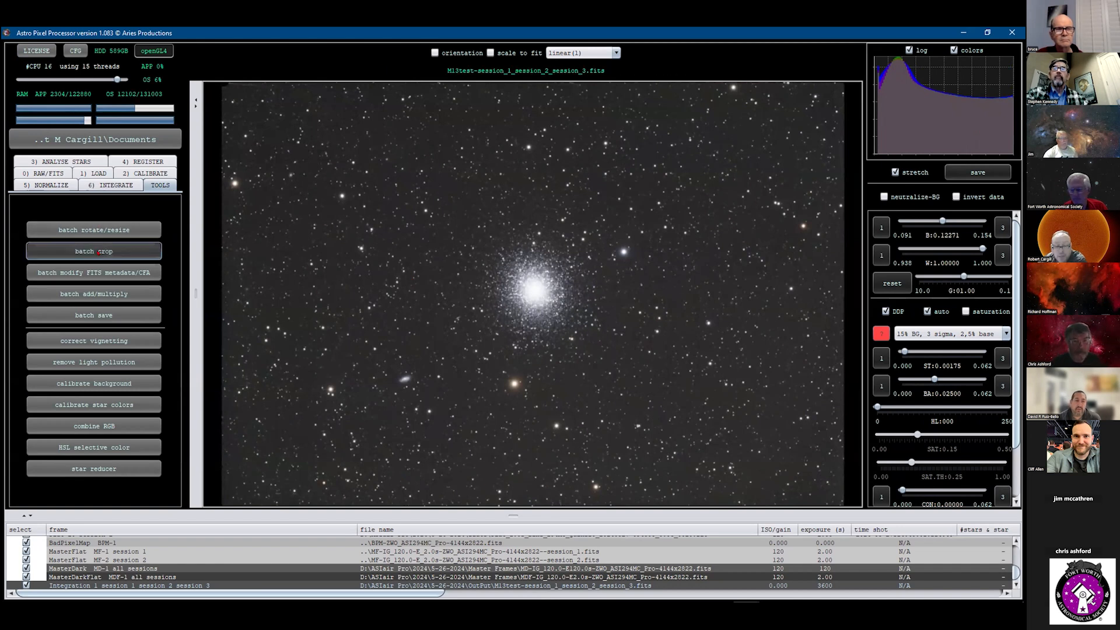
left_click(602, 337)
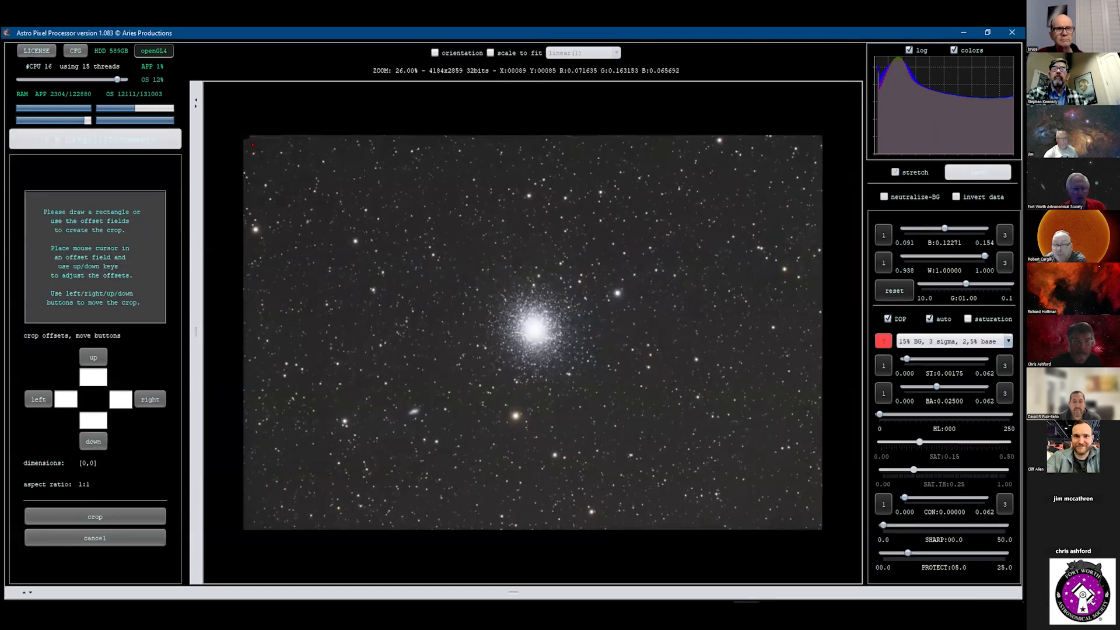
scroll(228, 127, "up", 5)
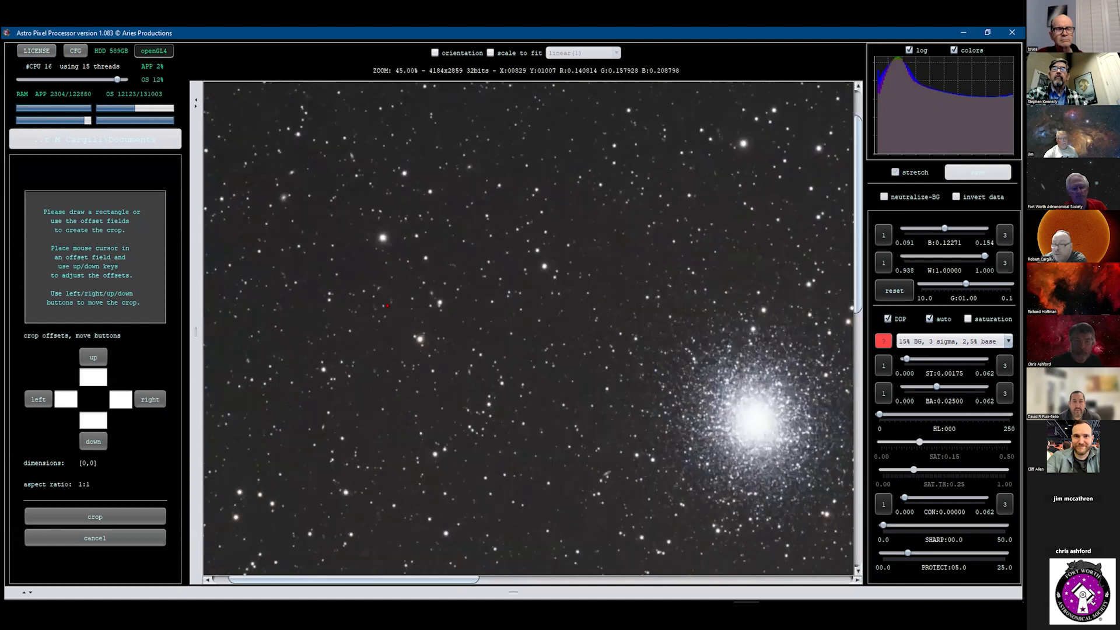
left_click_drag(859, 262, 859, 147)
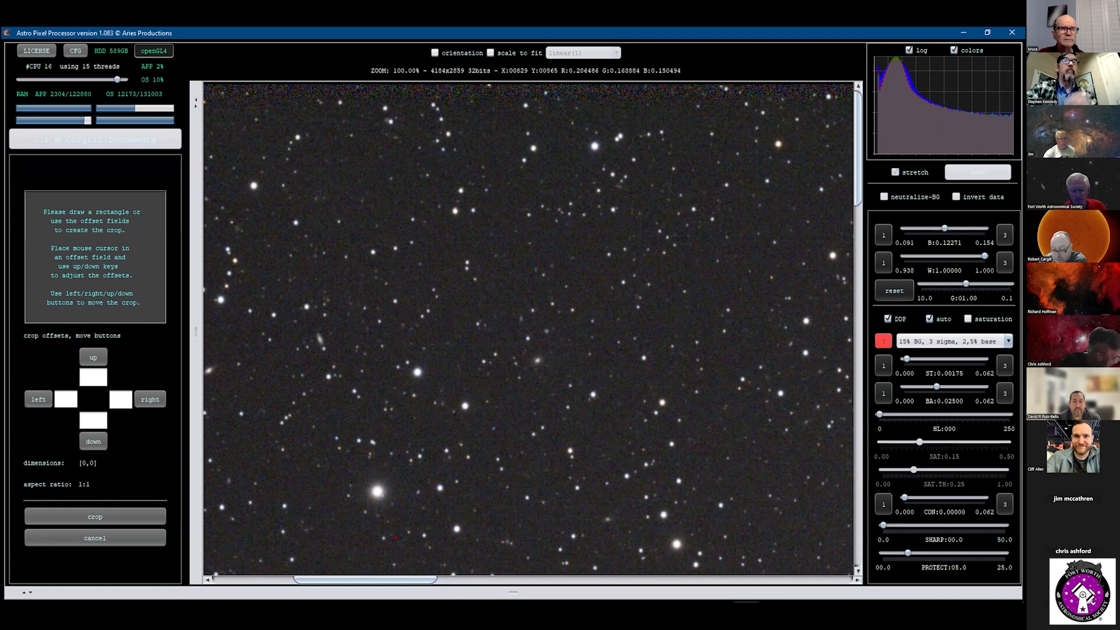
left_click_drag(382, 579, 297, 580)
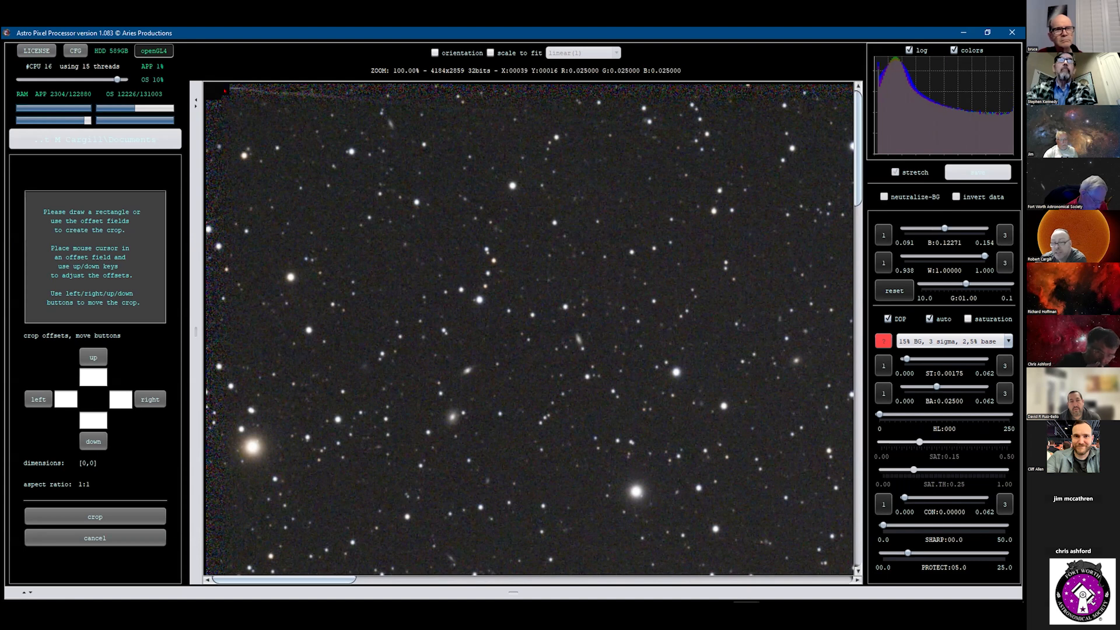
scroll(250, 132, "down", 5)
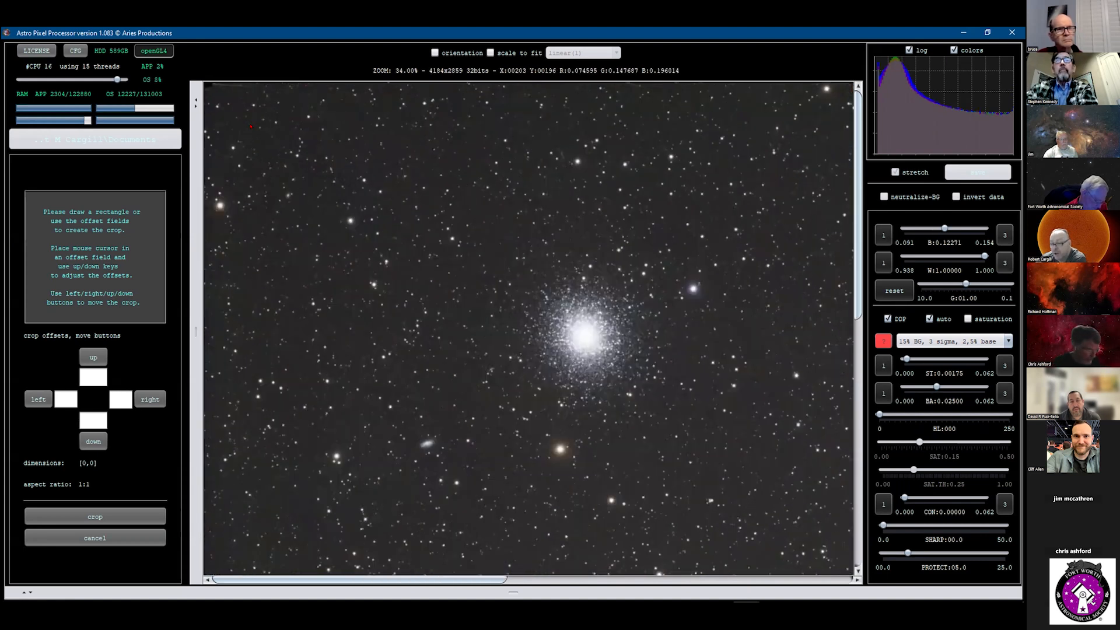
left_click_drag(226, 129, 841, 536)
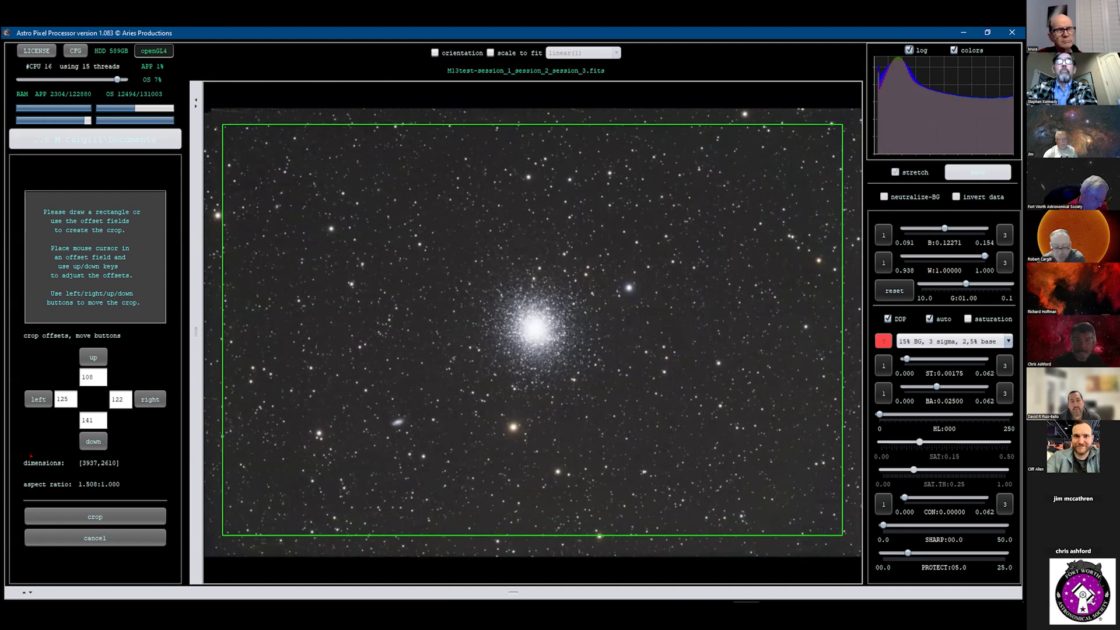
Step: Apply the crop with OutPut as the save directory, and load the cropped M13 image into the viewer
left_click(92, 518)
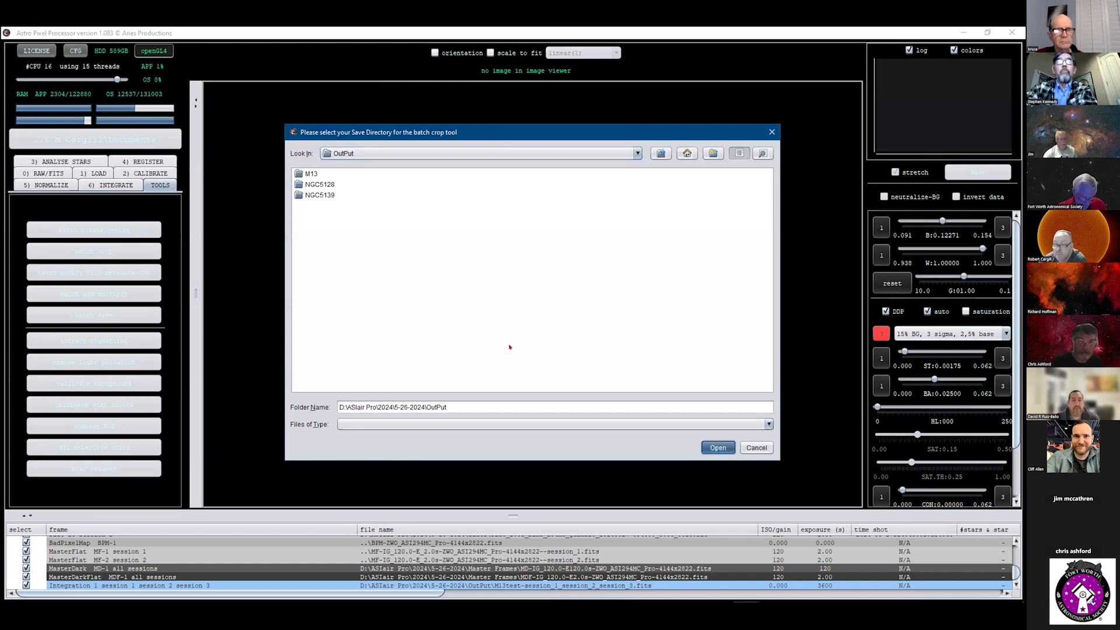
key("Return")
left_click(677, 394)
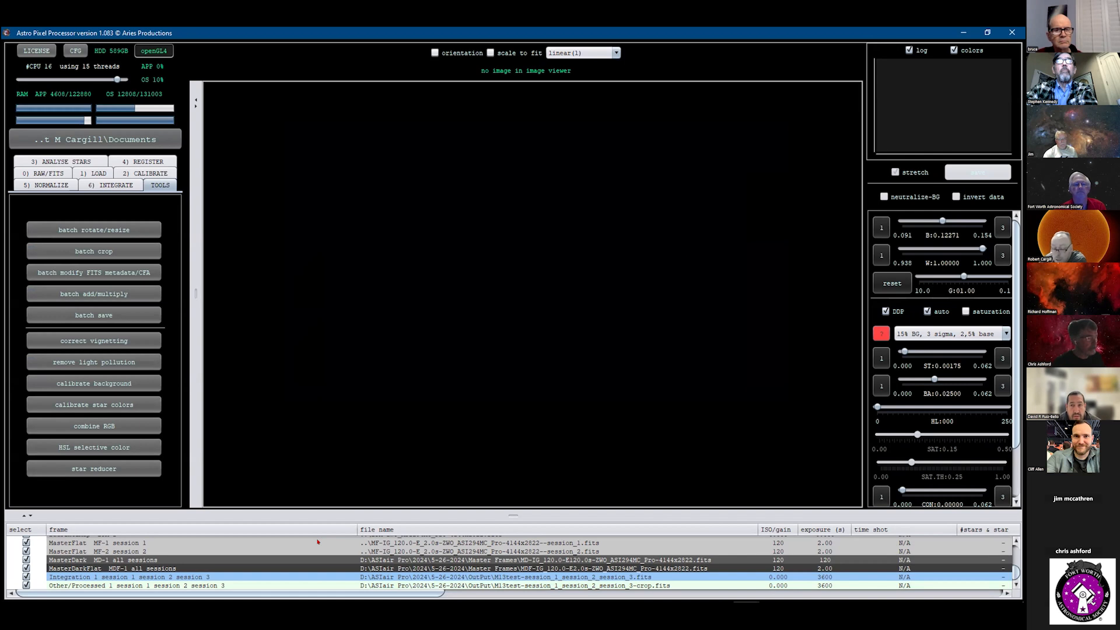
key("Down")
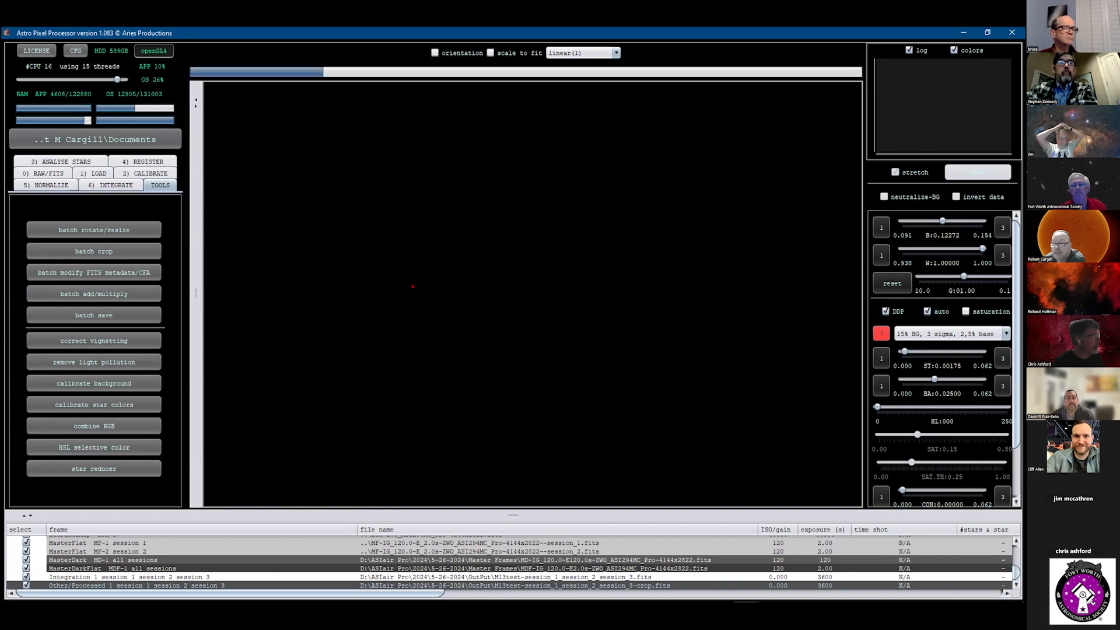
scroll(441, 230, "down", 1)
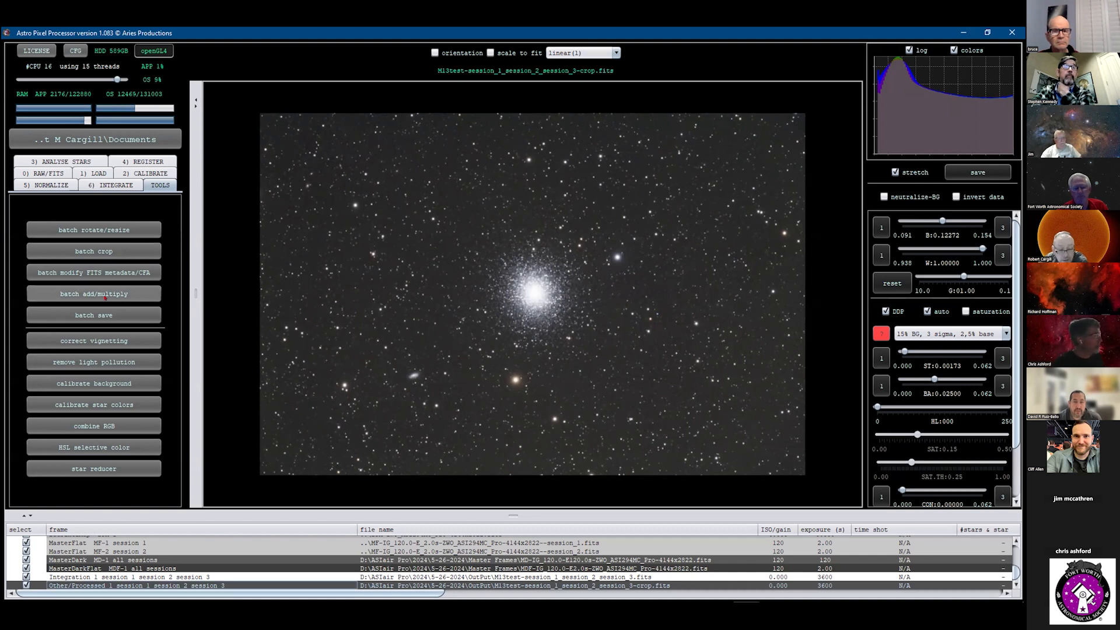
Step: Start light pollution removal on the cropped image and place ten small background sample boxes around the cluster, avoiding stars
left_click(96, 362)
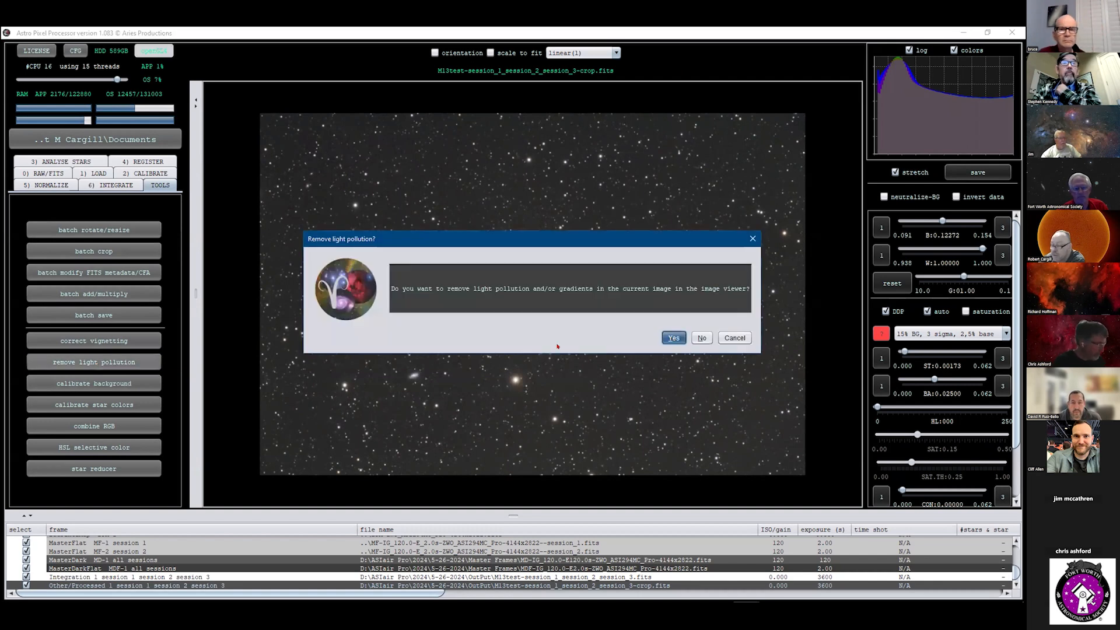
left_click(673, 339)
left_click(258, 145)
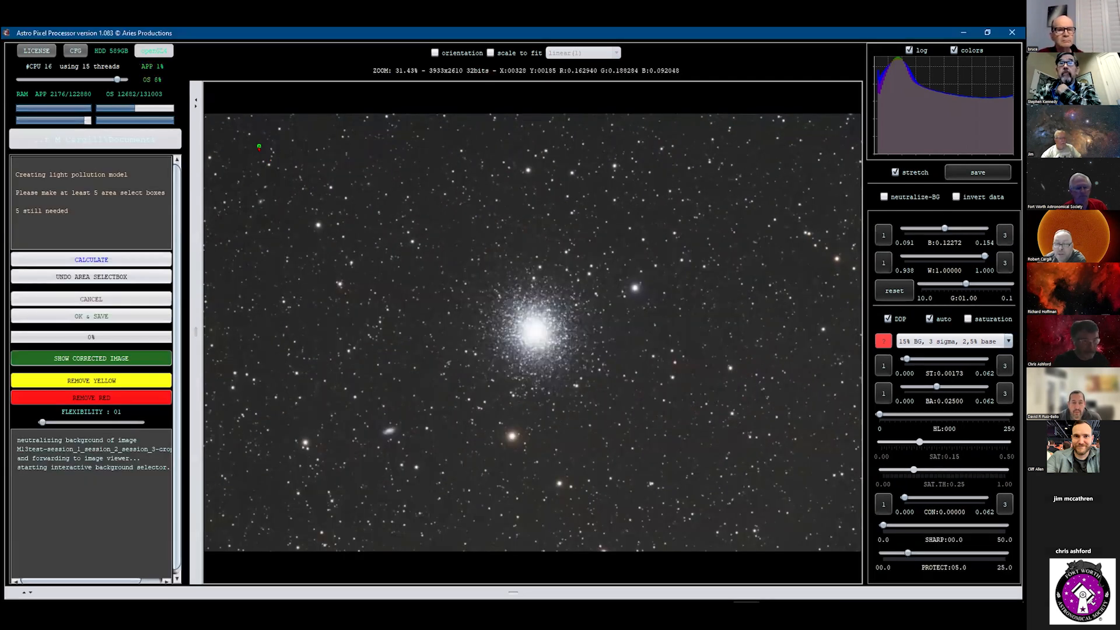
left_click(270, 276)
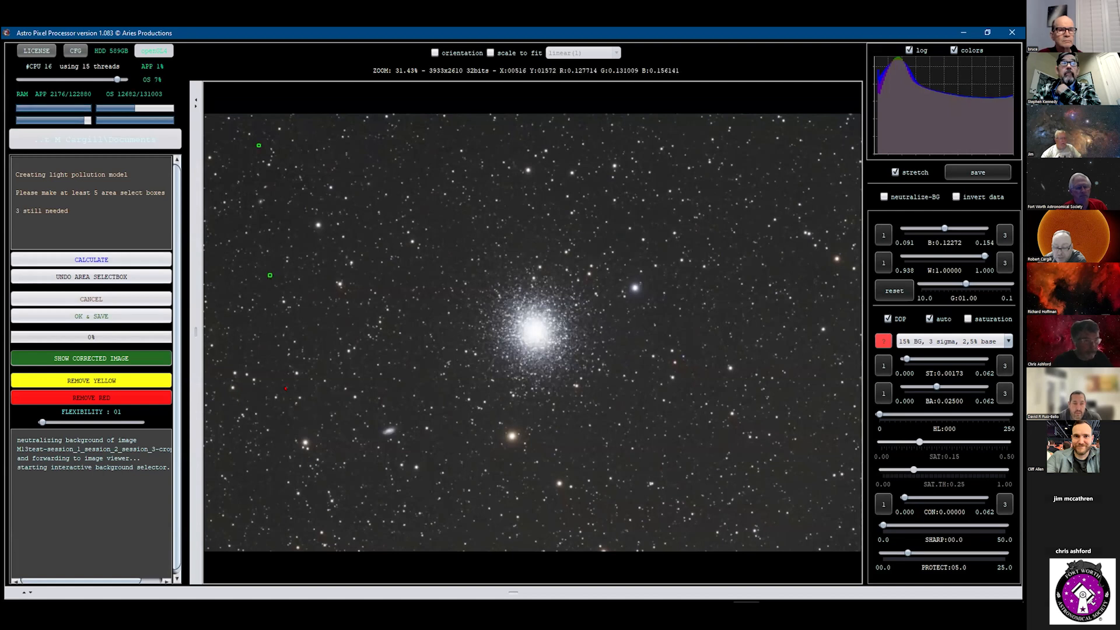
left_click(279, 429)
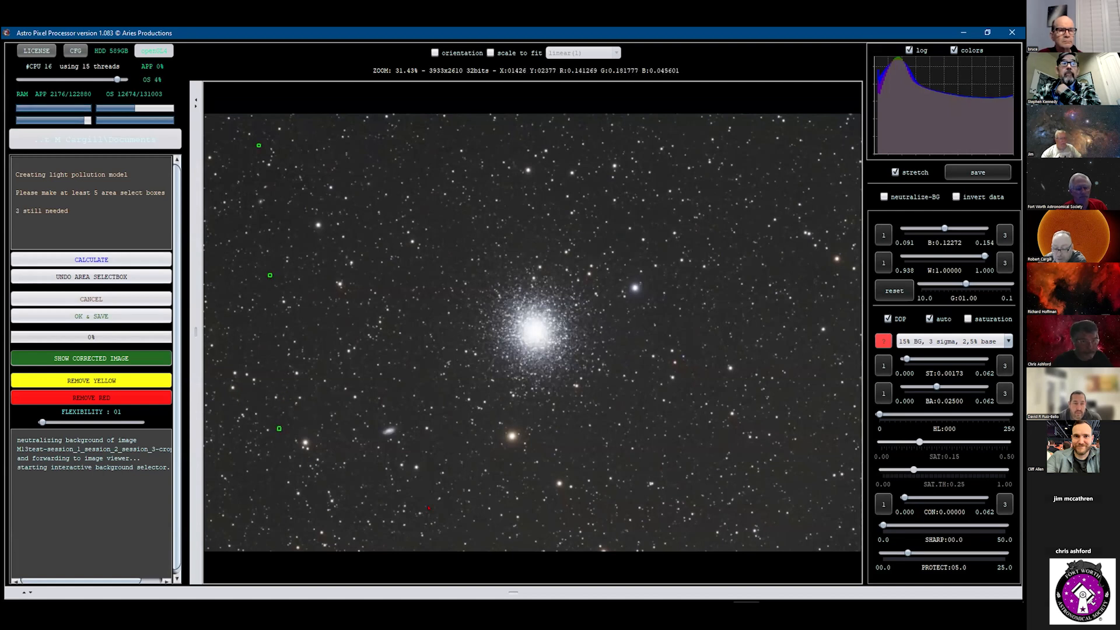
left_click(477, 499)
left_click(692, 446)
left_click(751, 331)
left_click(710, 192)
left_click(809, 142)
left_click(473, 150)
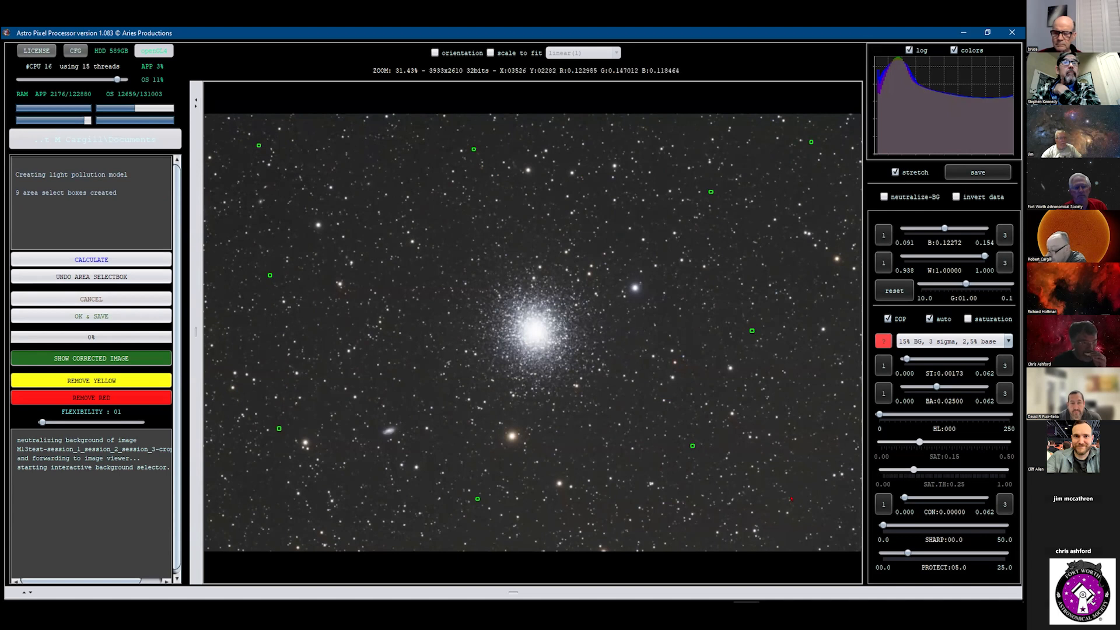
left_click(791, 530)
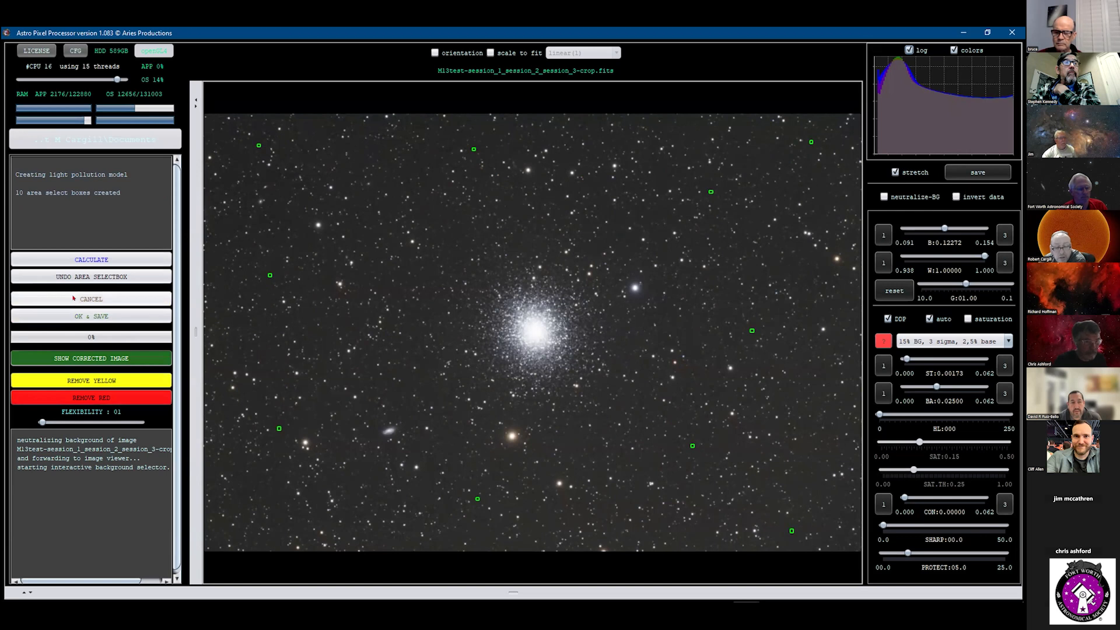
Step: Calculate the light pollution correction and save the result as M13test-session_1_session_2_session_3-crop-lpc-cbg in the OutPut folder
left_click(82, 260)
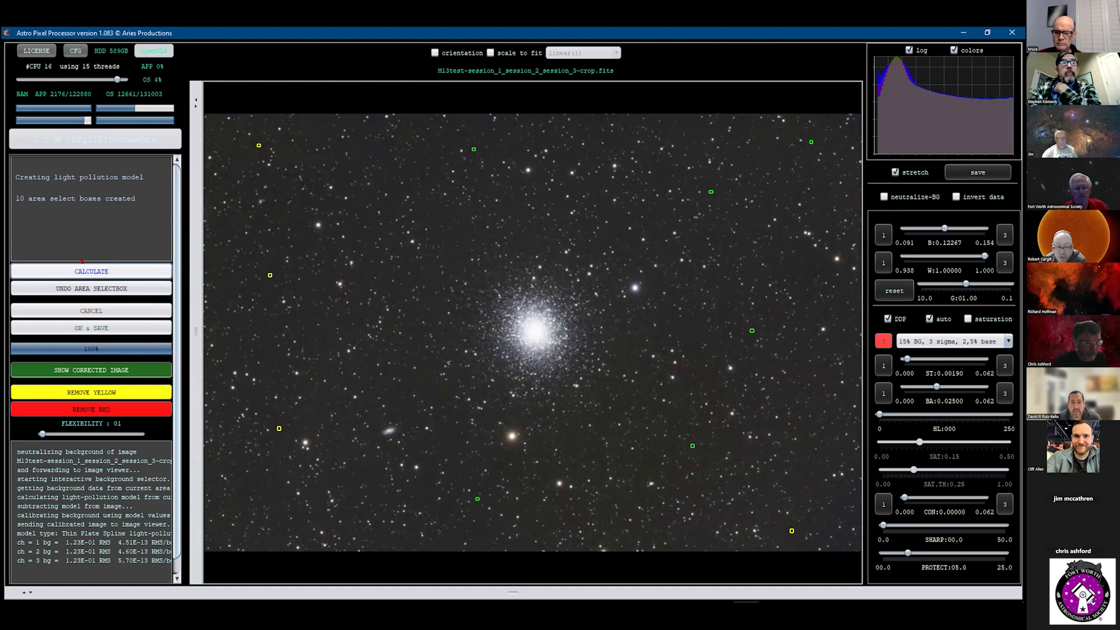
left_click(91, 328)
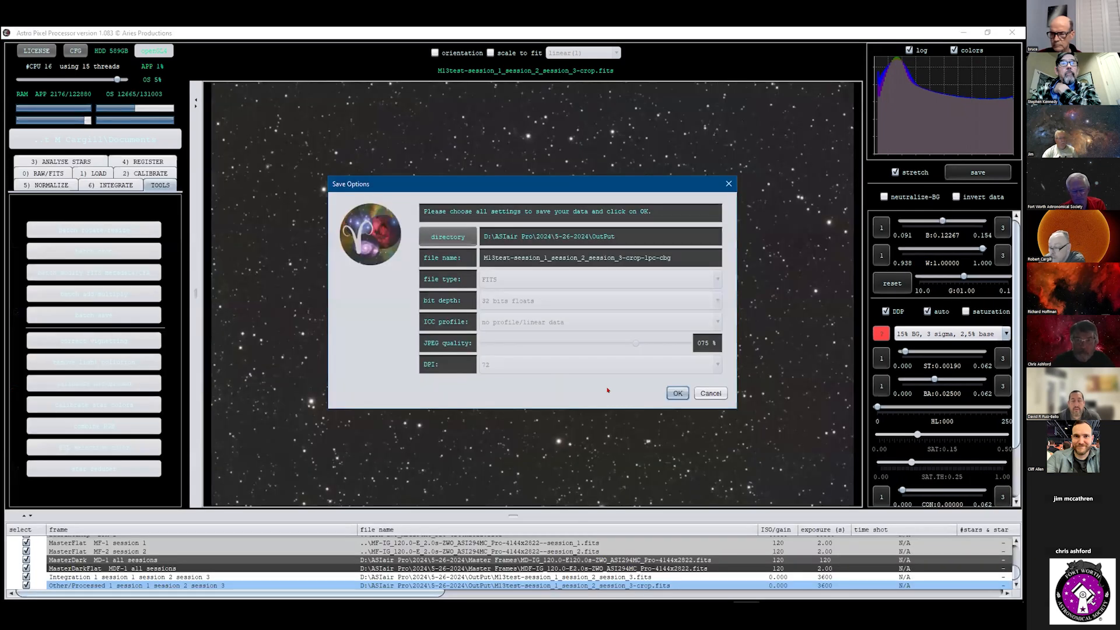
left_click(676, 394)
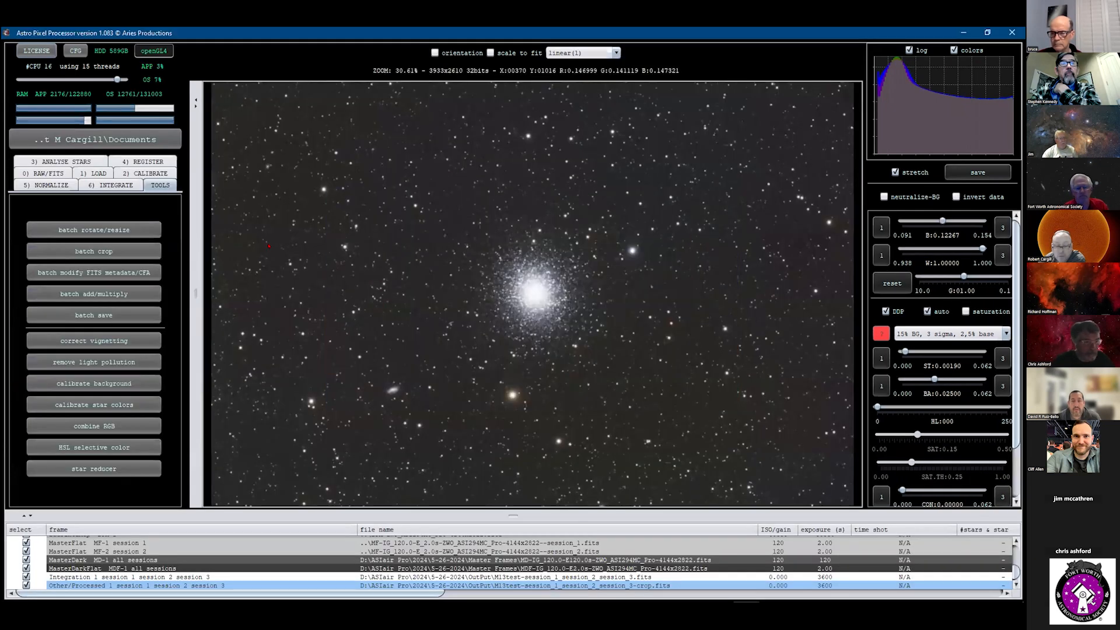
Step: Calibrate the star colors using one area box over nearly the whole image, and save it as M13test-session_1_session_2_session_3-crop-csc
left_click(105, 401)
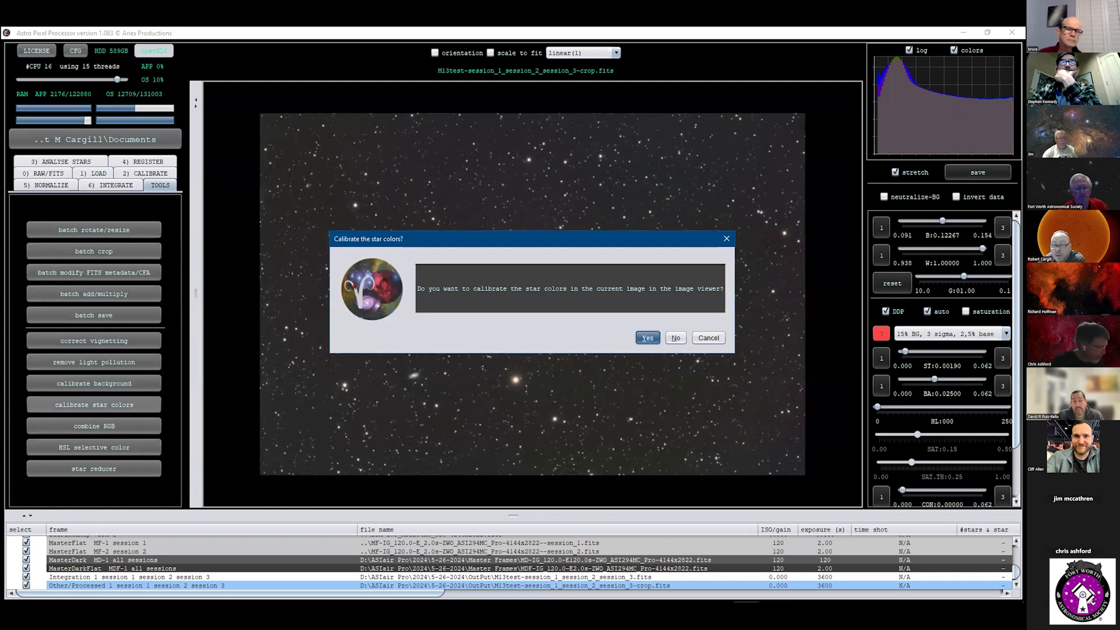
key("Return")
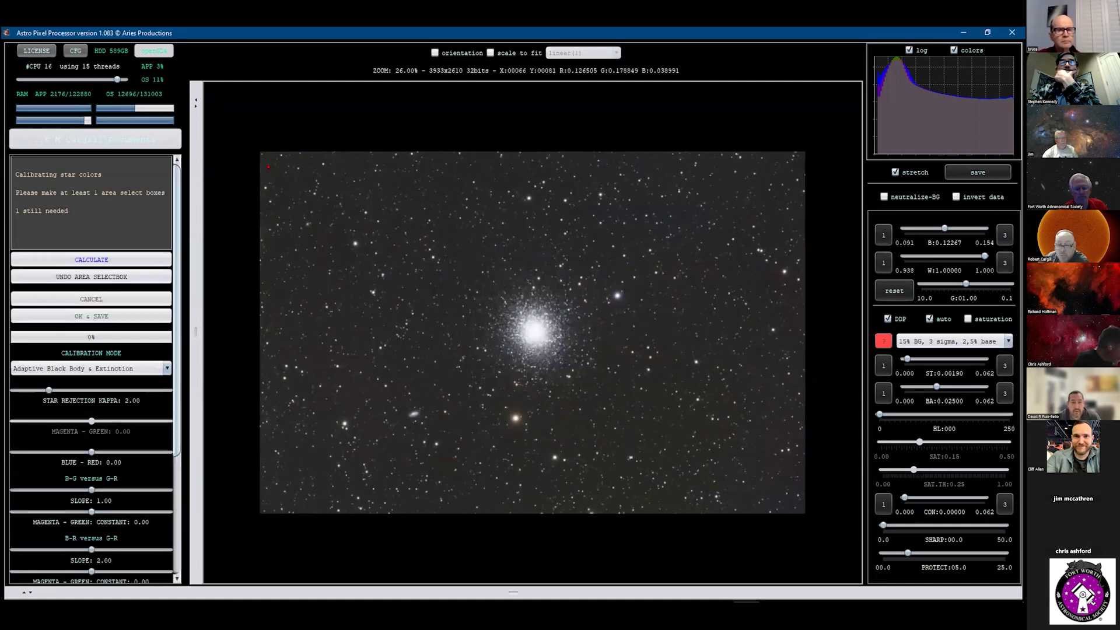
left_click_drag(283, 165, 798, 501)
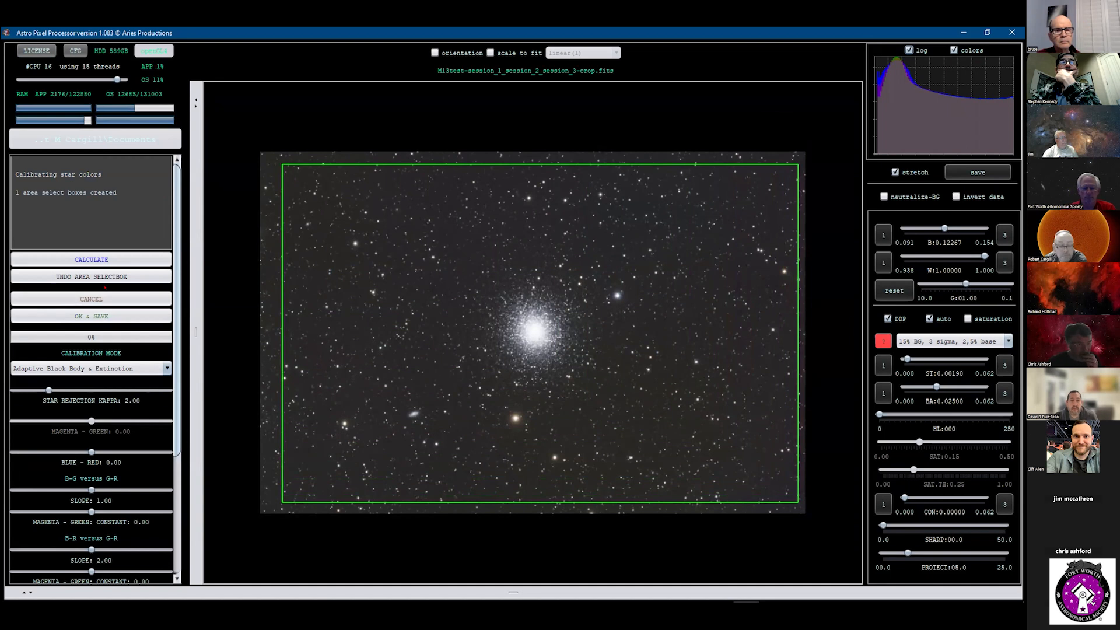
left_click(89, 260)
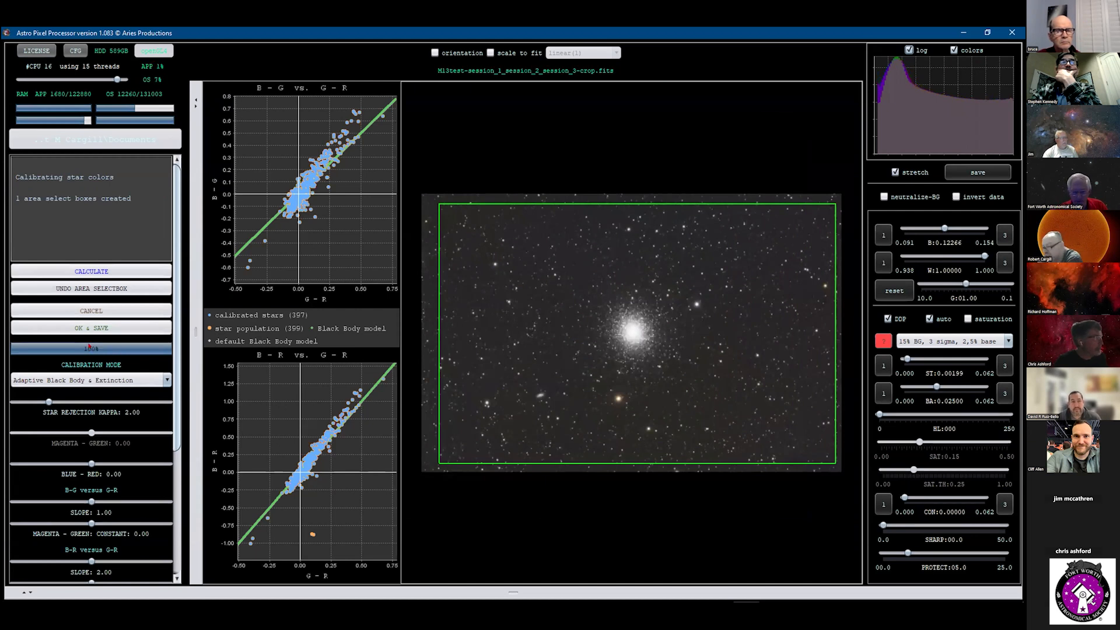
left_click(91, 327)
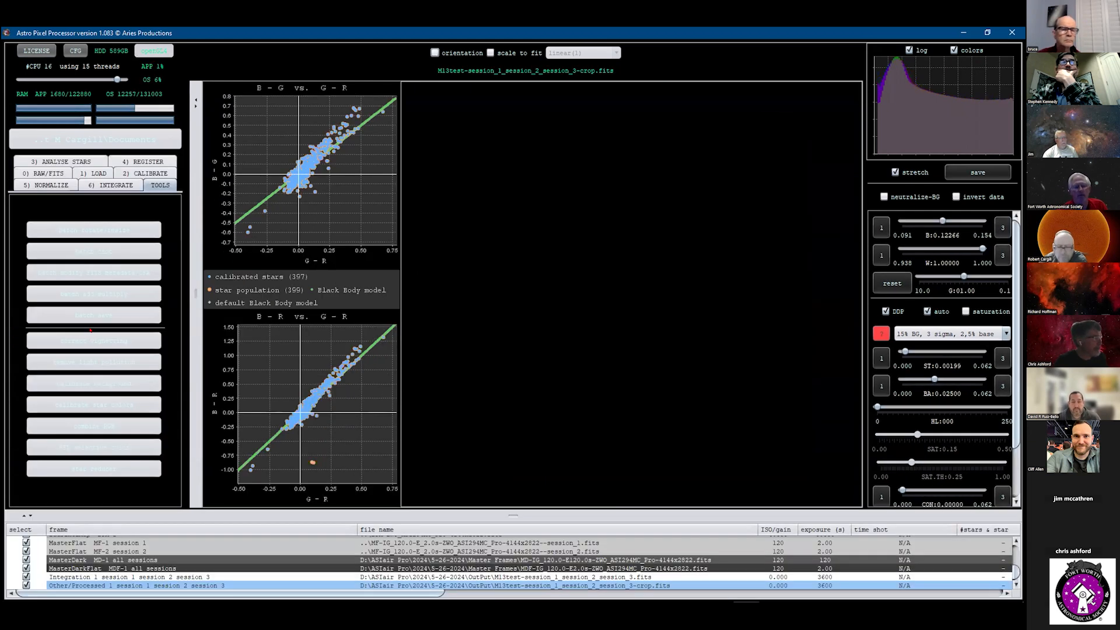
left_click(672, 392)
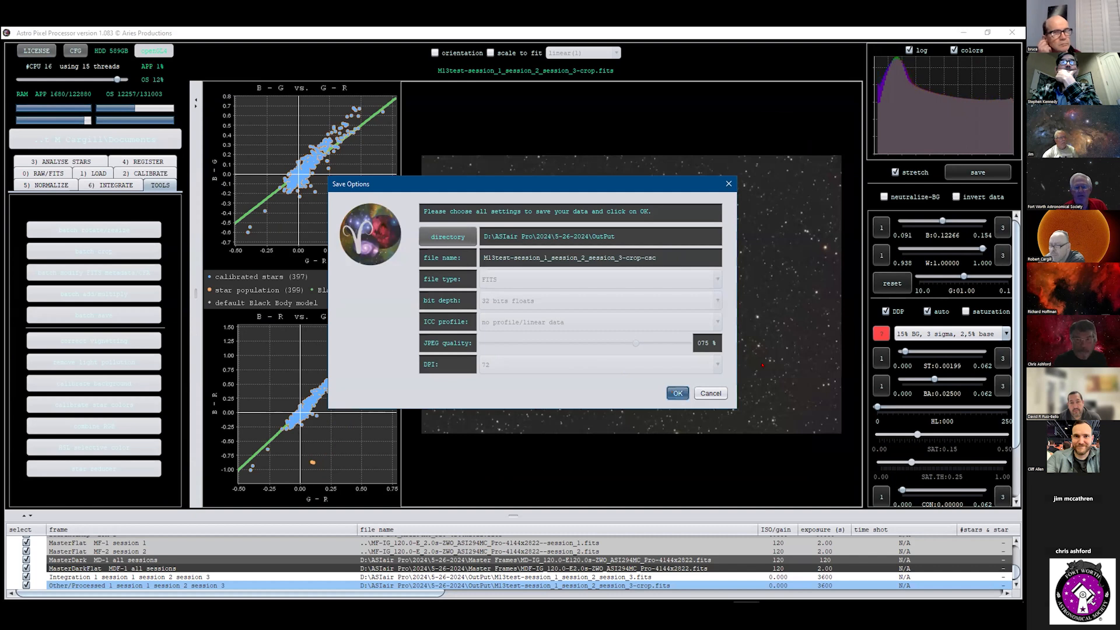
Step: Inspect the calibrated star colors around the bright orange star at 80% zoom, and return to the full image
scroll(535, 364, "up", 5)
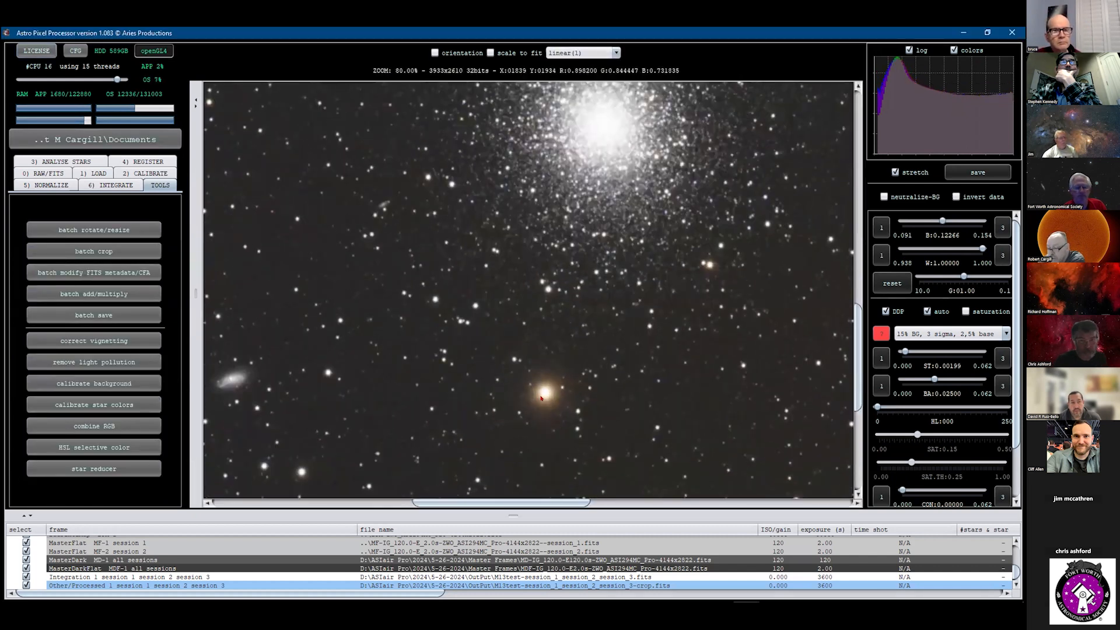
scroll(541, 398, "down", 4)
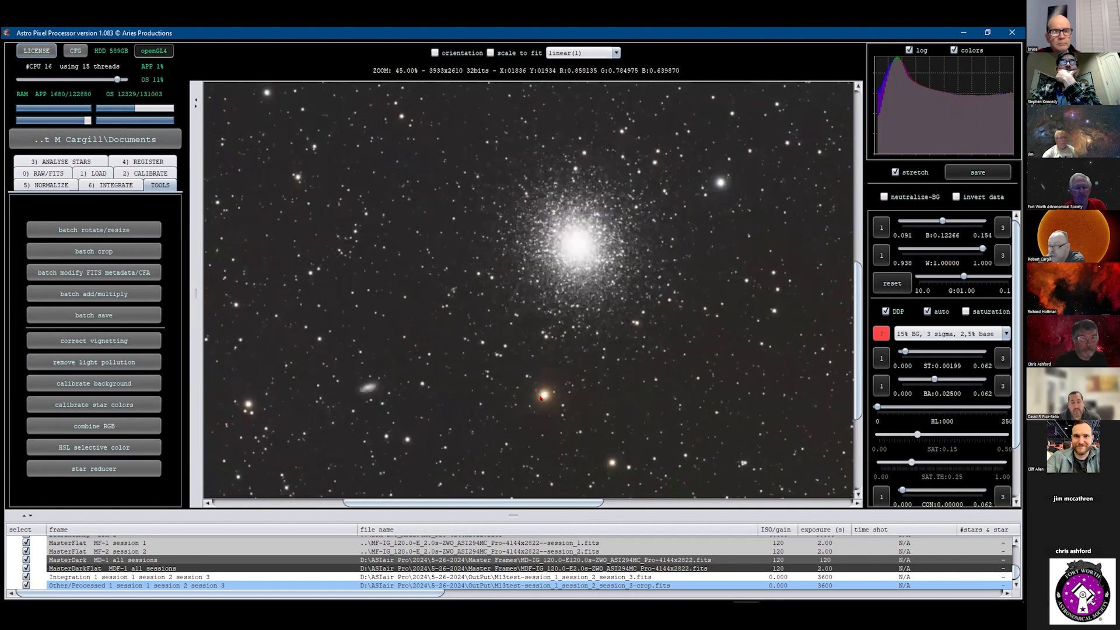
scroll(540, 399, "down", 1)
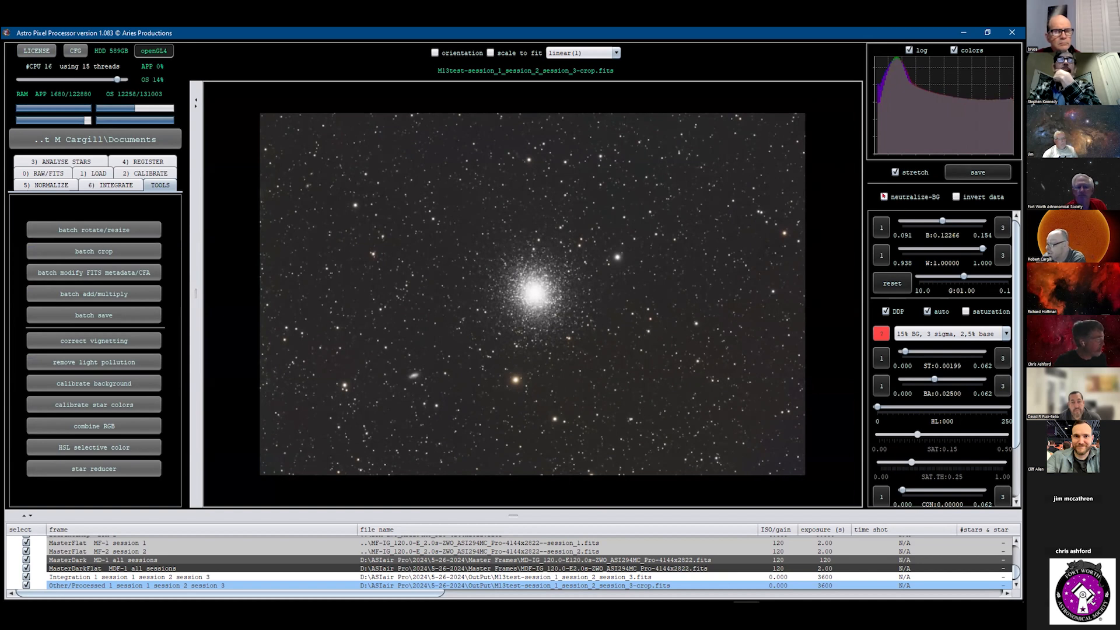
Step: Neutralize the background and save the stretched image as a 16-bit TIFF named M13test-session_1_session_2_session_3-crop-St in the OutPut folder
left_click(883, 197)
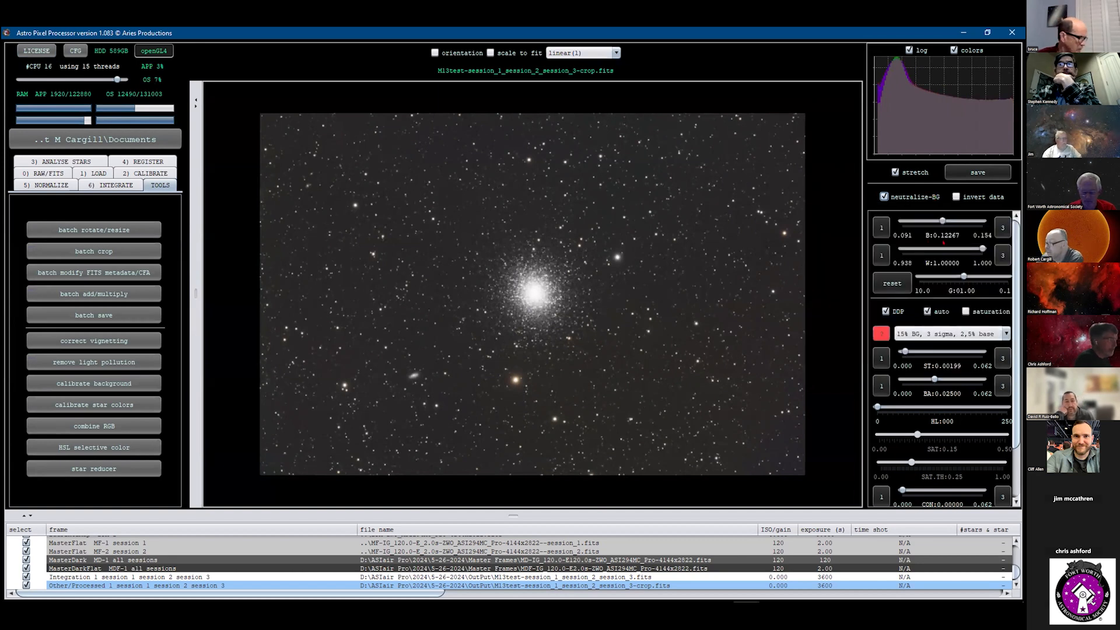
left_click(977, 171)
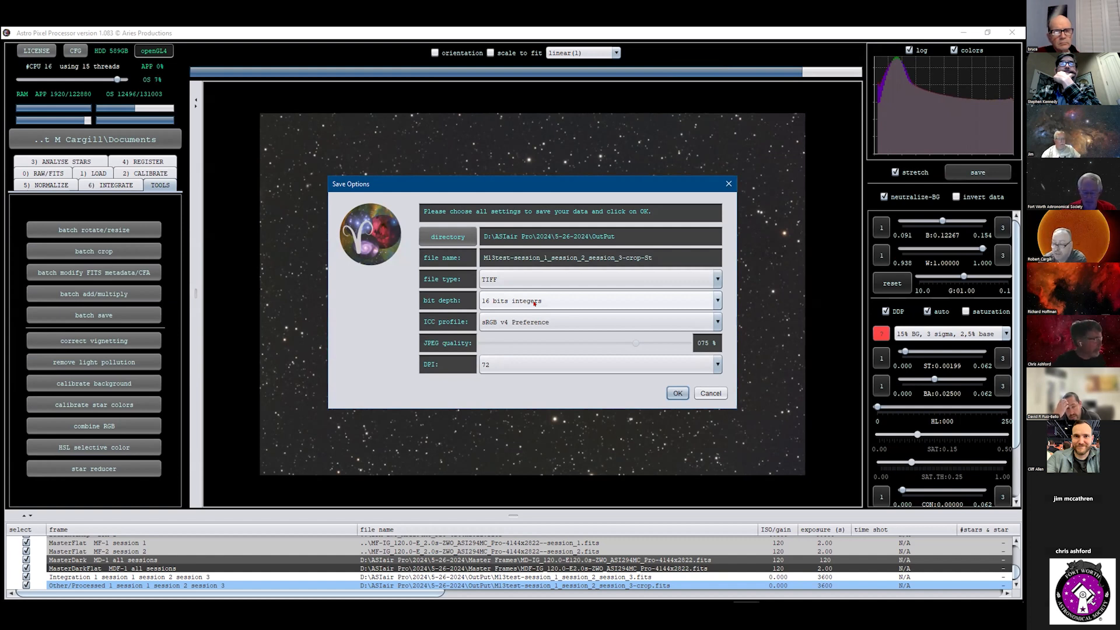
left_click(676, 396)
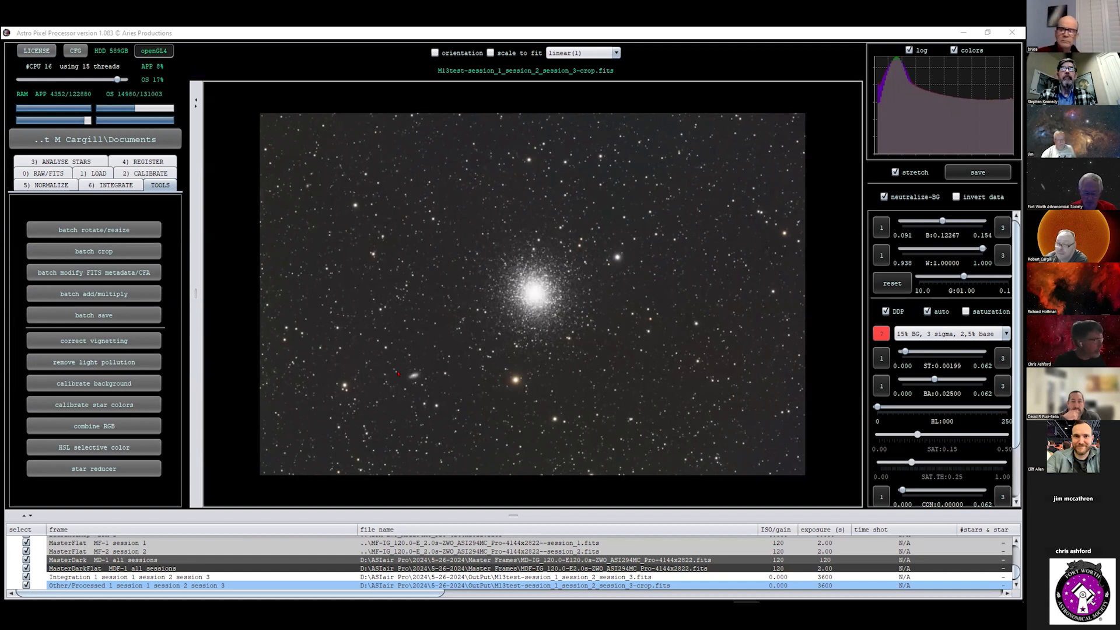
Step: Inspect the background noise and small stars near the small galaxy at 300% zoom, and return to the full image
left_click(398, 373)
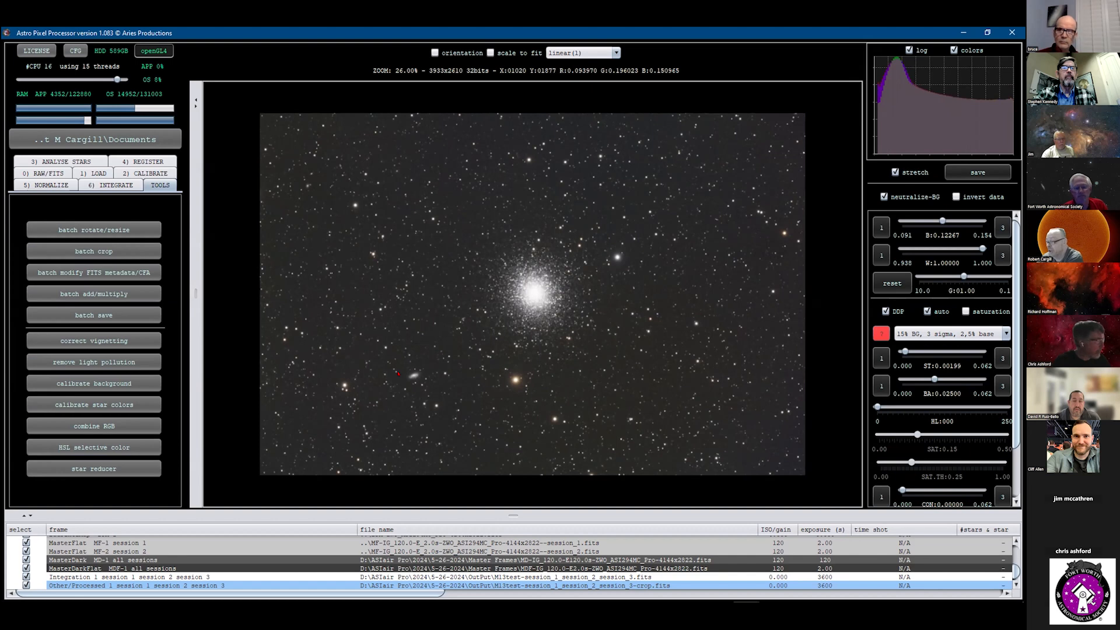
scroll(364, 315, "up", 3)
scroll(364, 315, "up", 4)
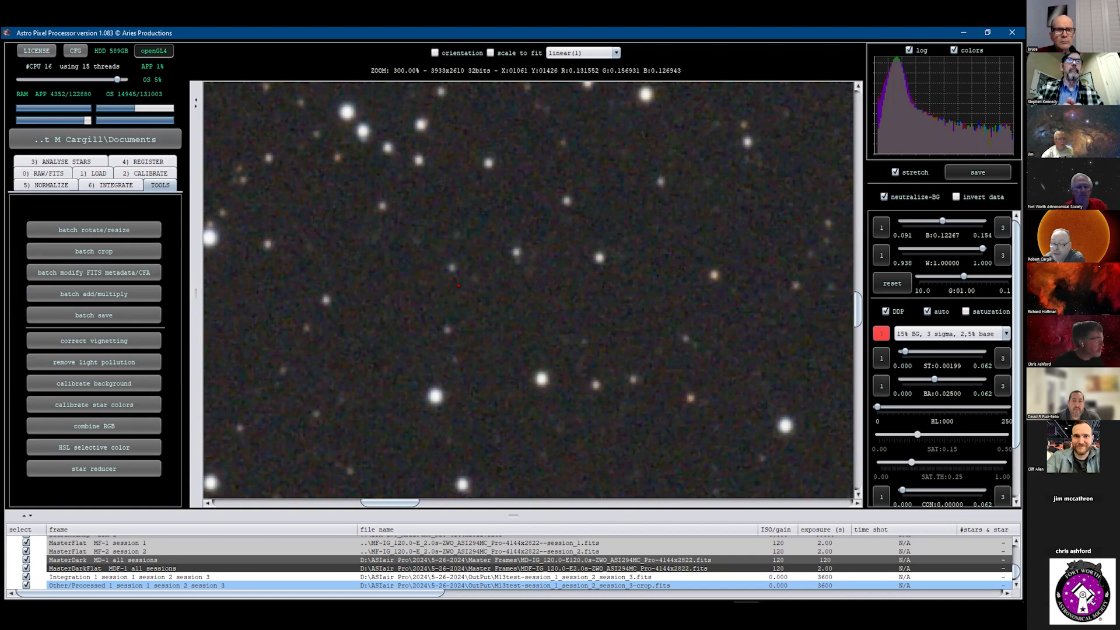
scroll(421, 281, "down", 4)
scroll(421, 281, "down", 2)
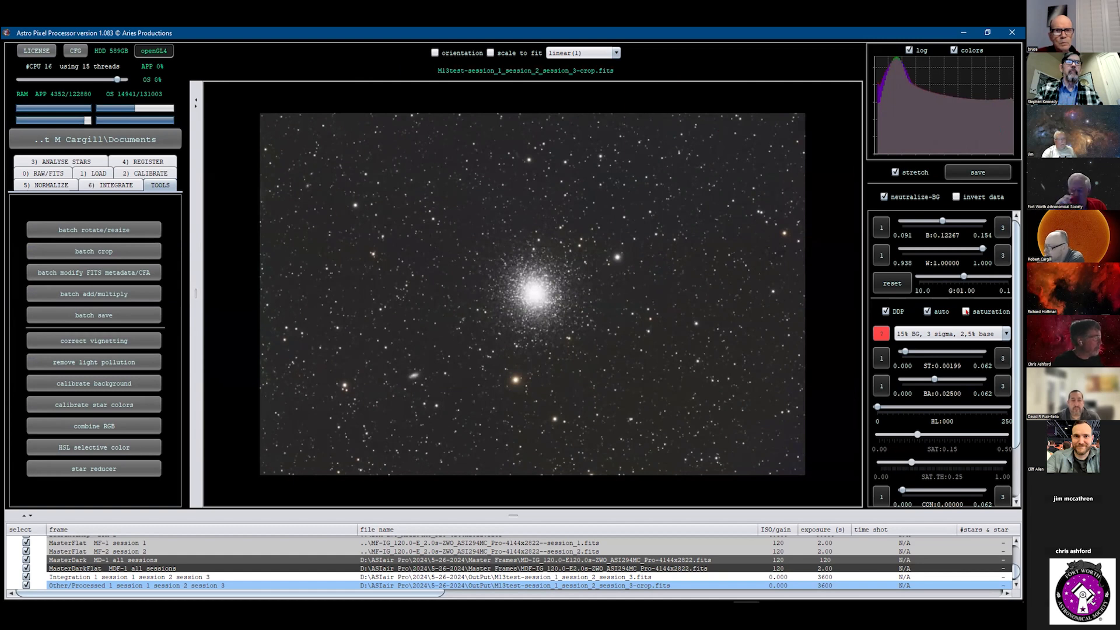
Step: Try the saturation boost on the cluster at 45% zoom, and switch it off again
left_click(965, 312)
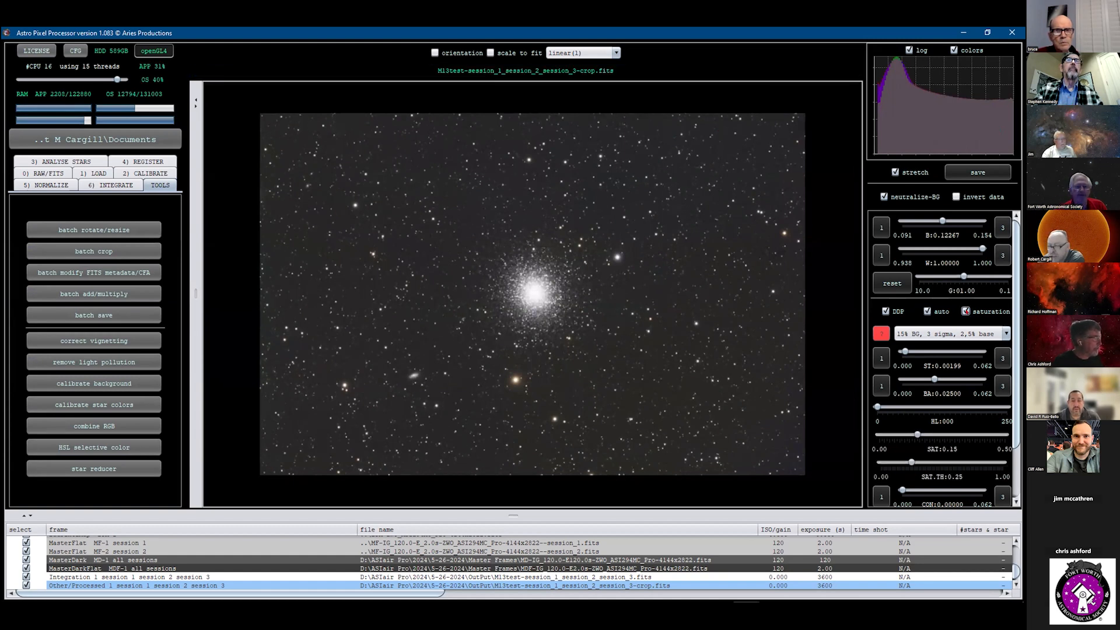
scroll(624, 346, "up", 2)
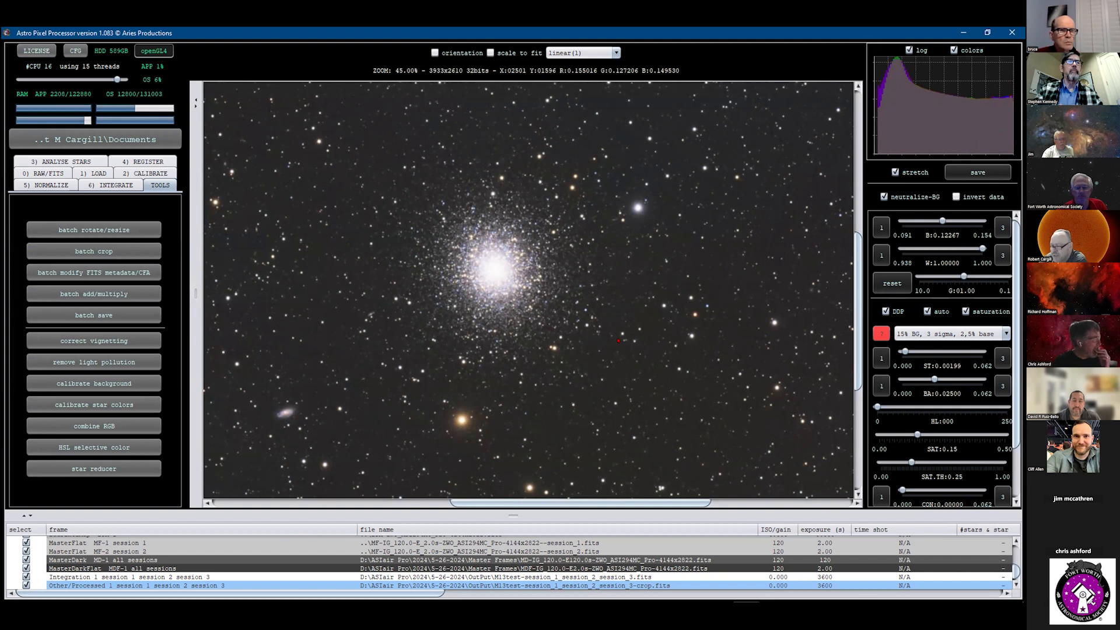
left_click(965, 311)
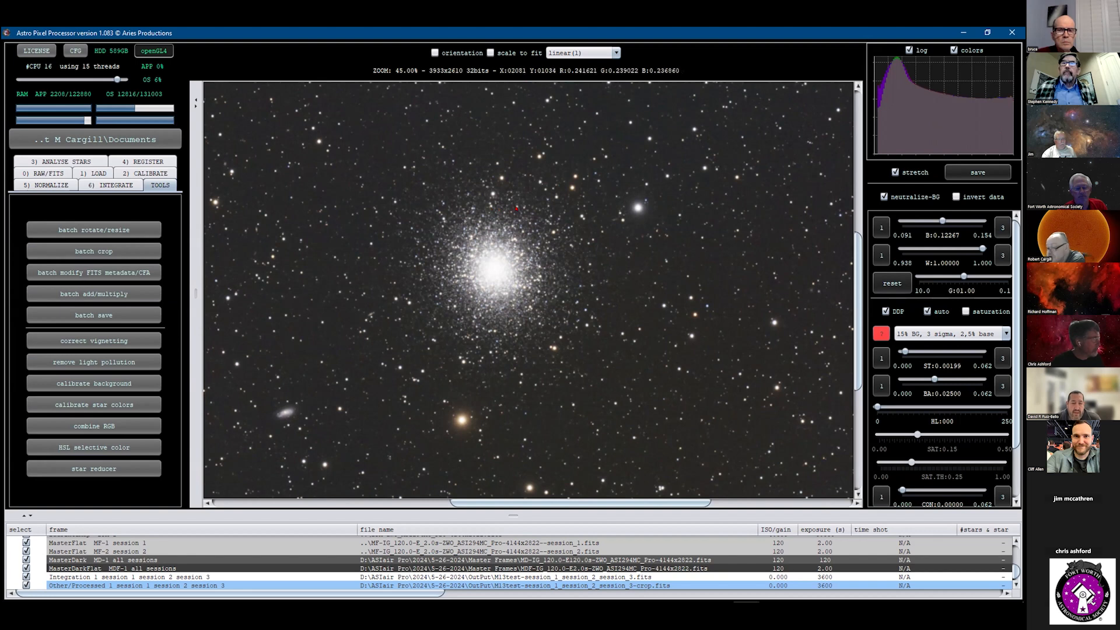
scroll(492, 210, "down", 3)
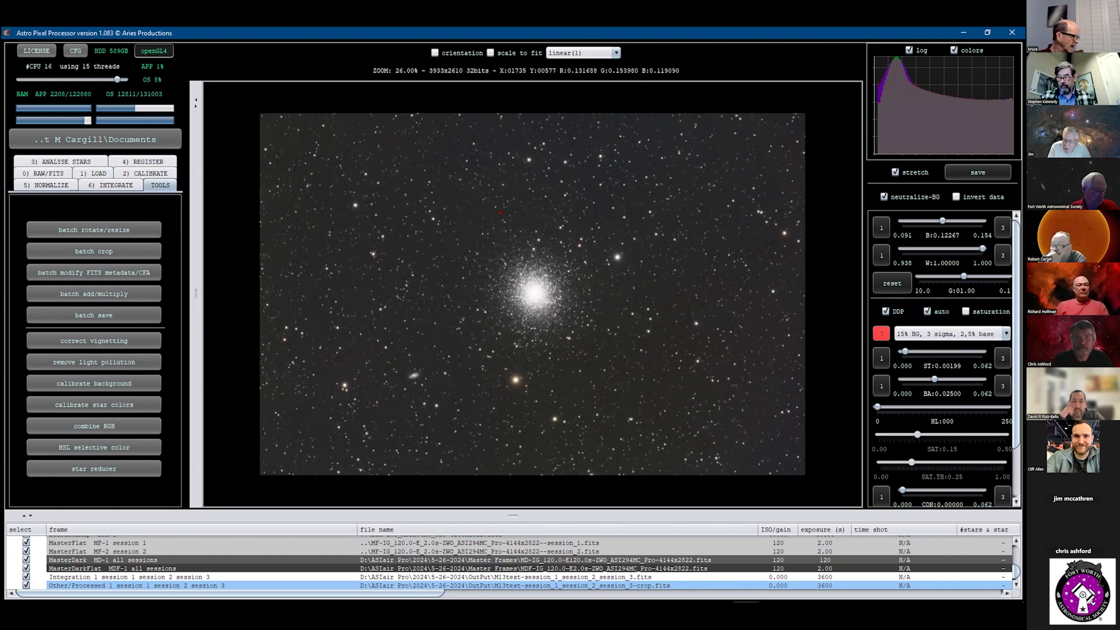
Step: Examine the star colors and background around the upper side of the cluster at 100% zoom, and return to the full image
scroll(423, 298, "up", 5)
left_click_drag(424, 298, 312, 308)
left_click_drag(586, 312, 446, 451)
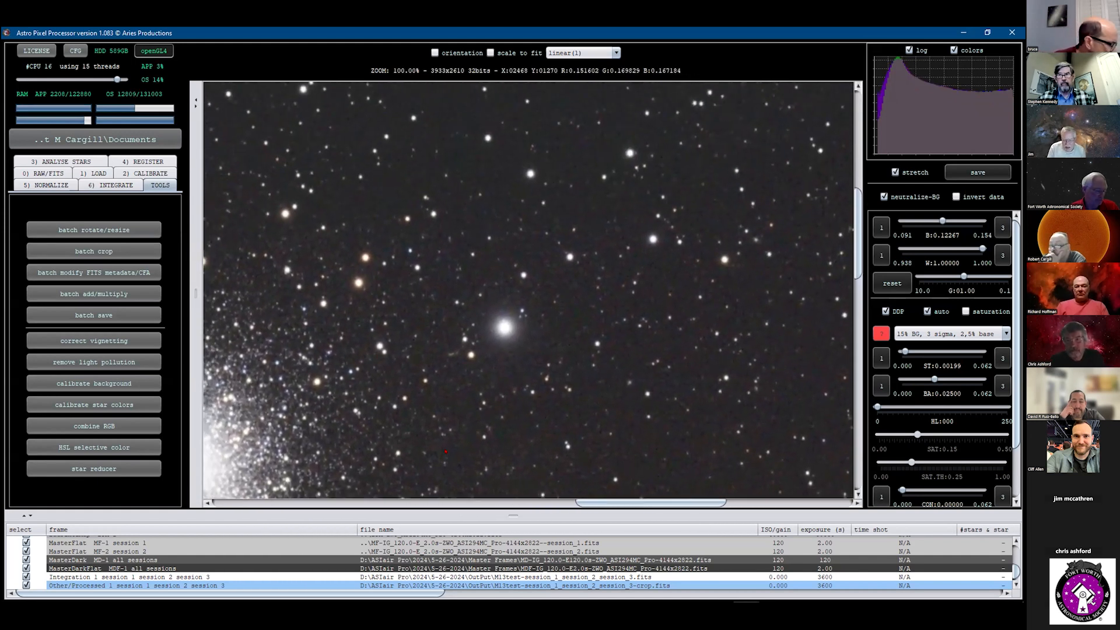
left_click_drag(406, 191, 607, 332)
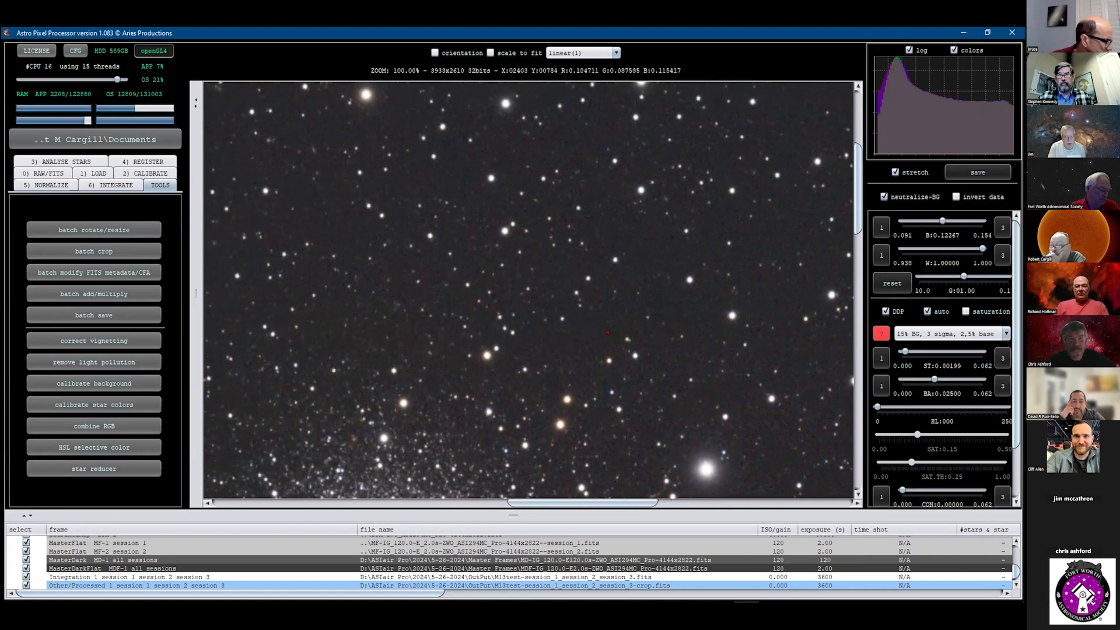
left_click_drag(396, 300, 635, 287)
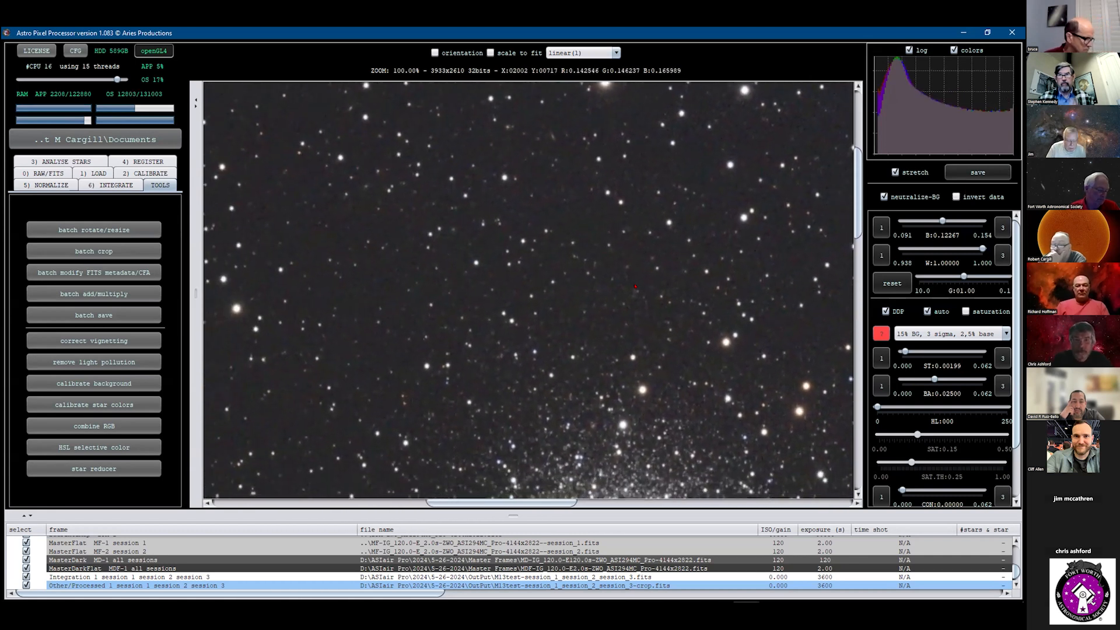
left_click_drag(439, 382, 533, 187)
left_click_drag(522, 312, 428, 159)
scroll(322, 295, "down", 4)
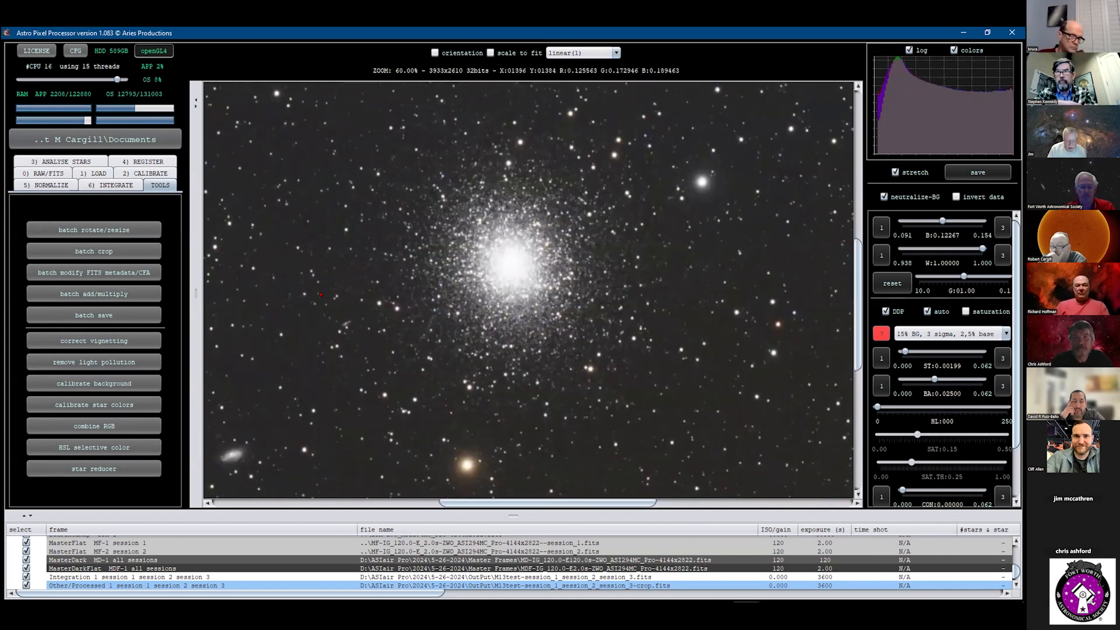
scroll(438, 314, "down", 3)
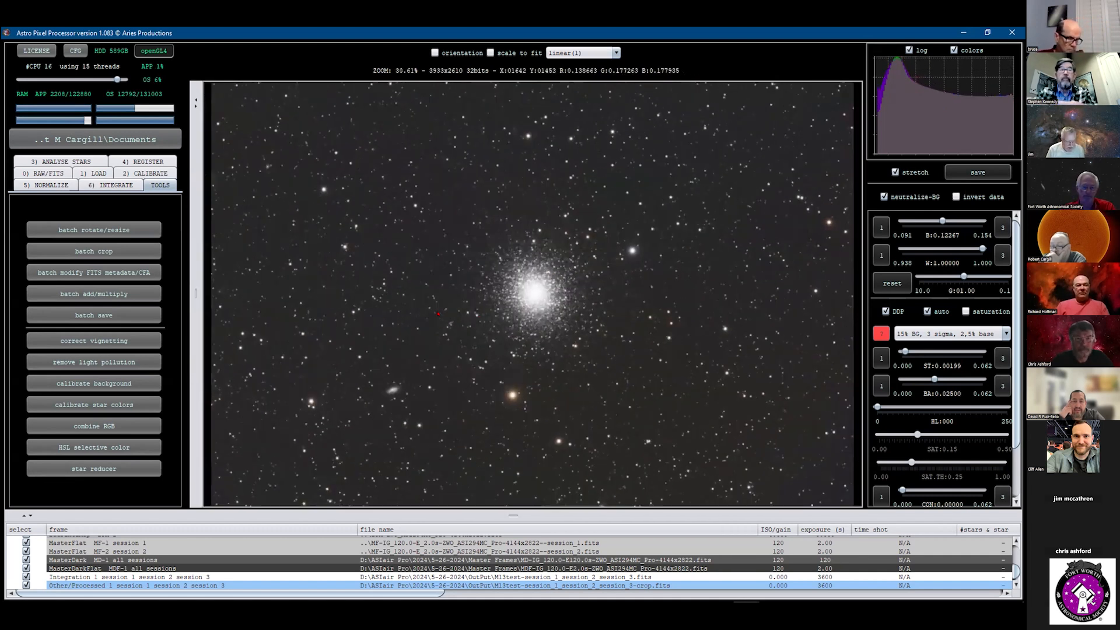
scroll(438, 314, "down", 1)
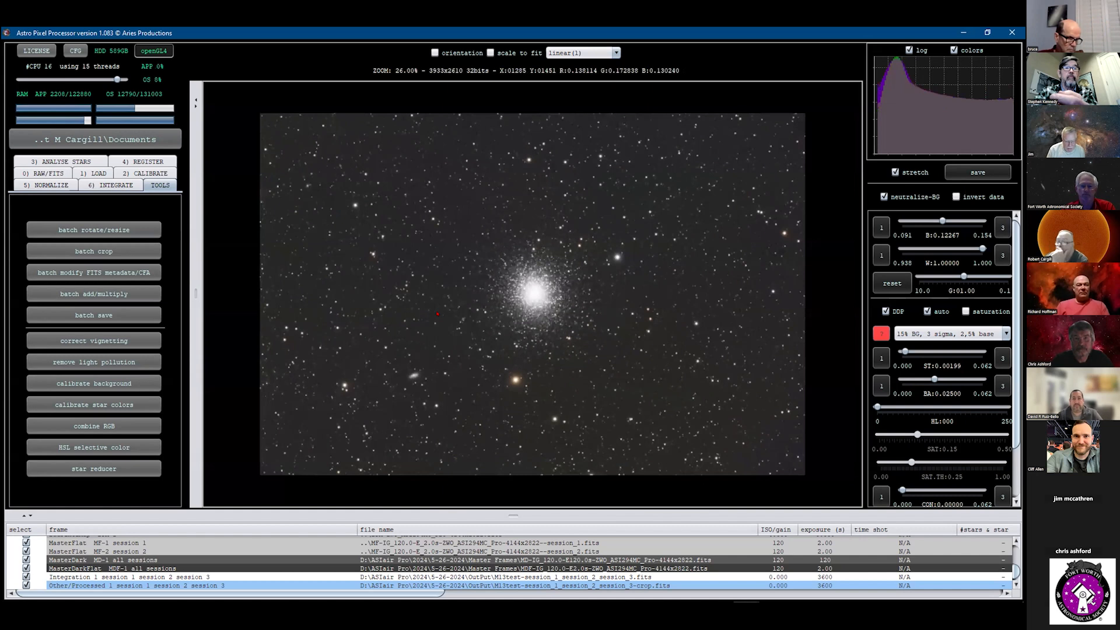
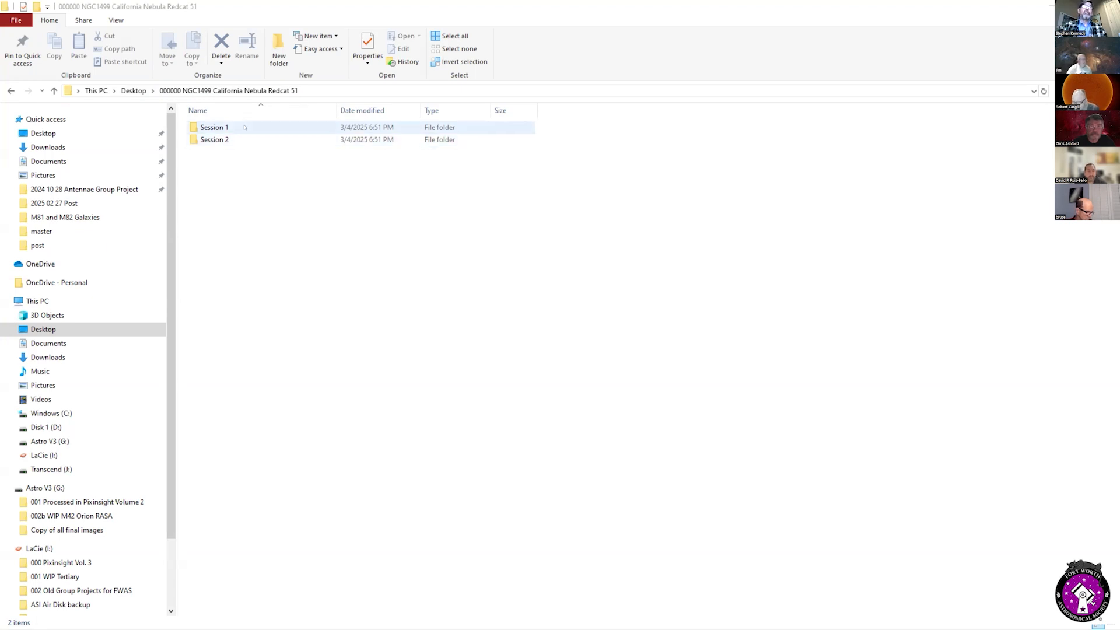
Step: In File Explorer, open the Session 1 folder of the NGC1499 California Nebula project and select all its light frames
double_click(244, 127)
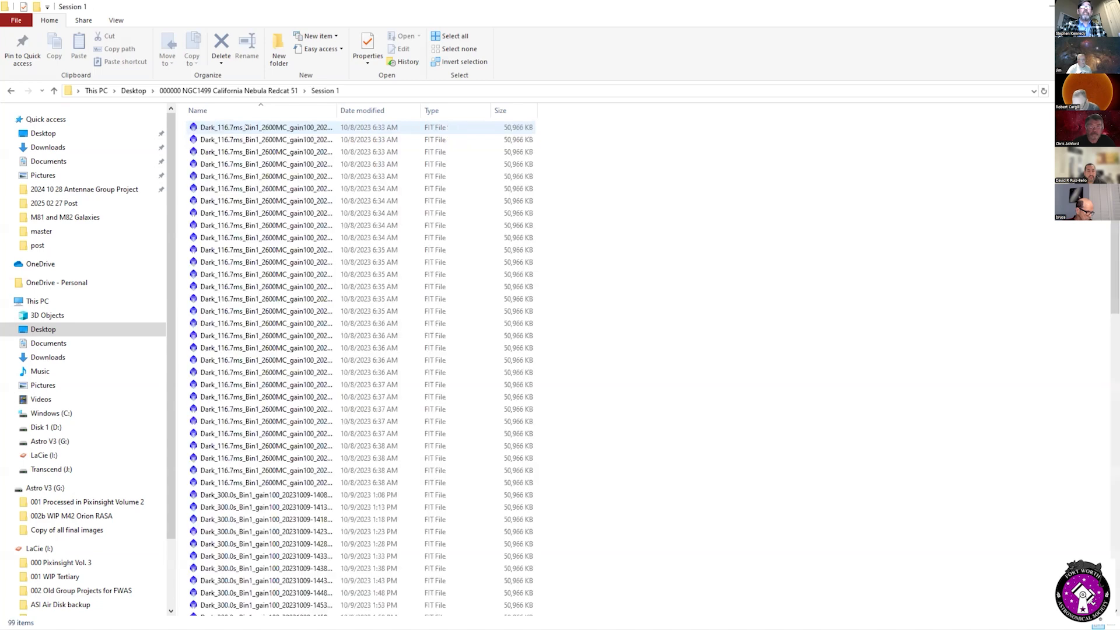
scroll(673, 284, "down", 2)
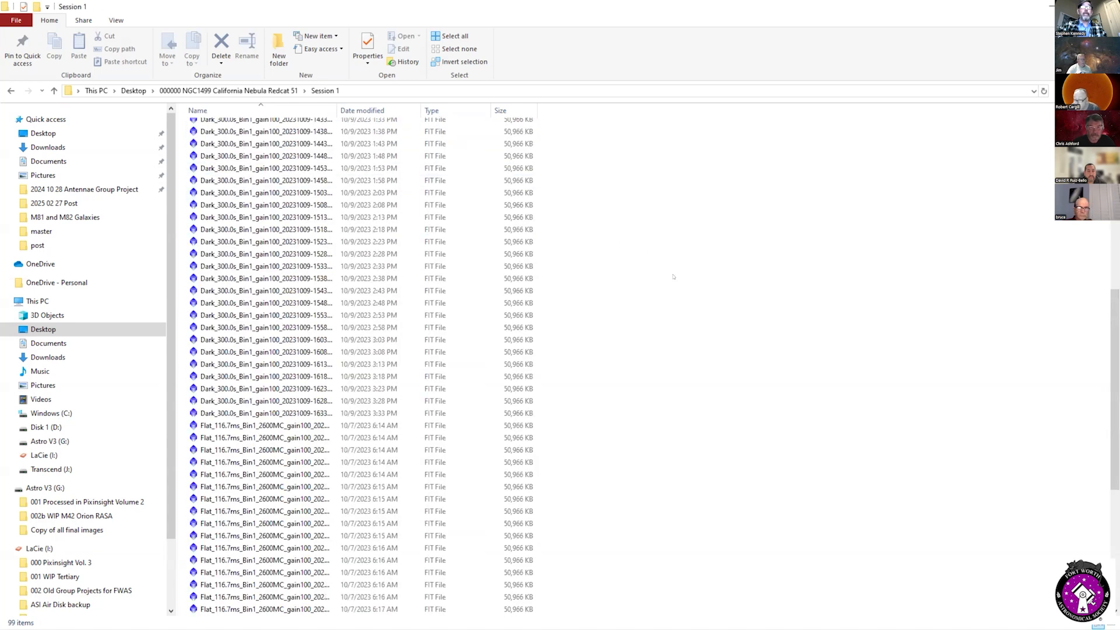
scroll(671, 280, "down", 12)
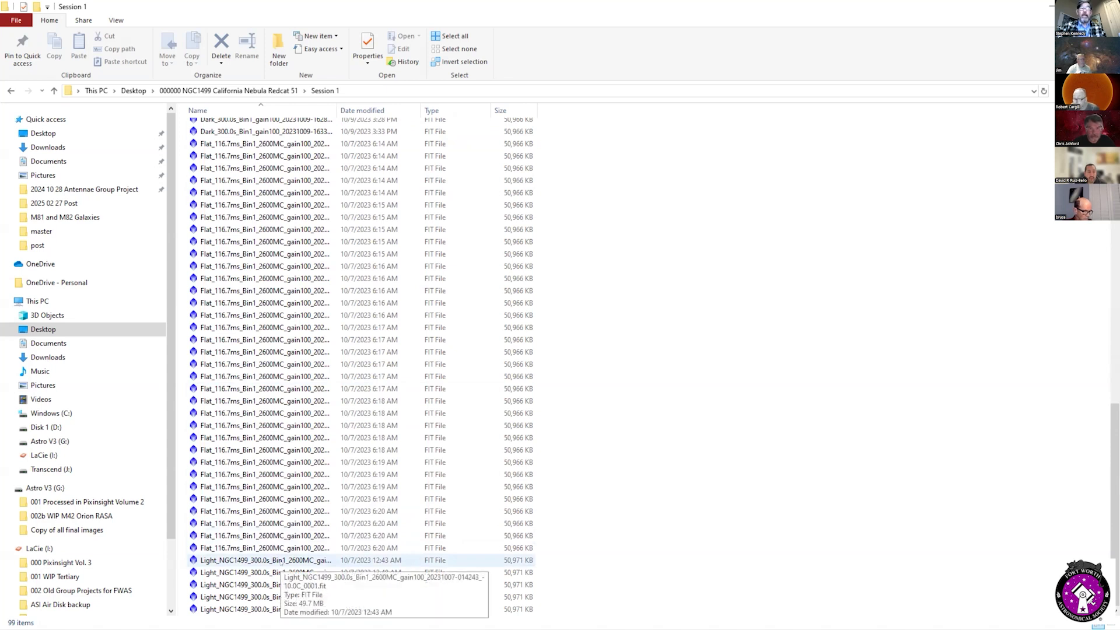
left_click(281, 560)
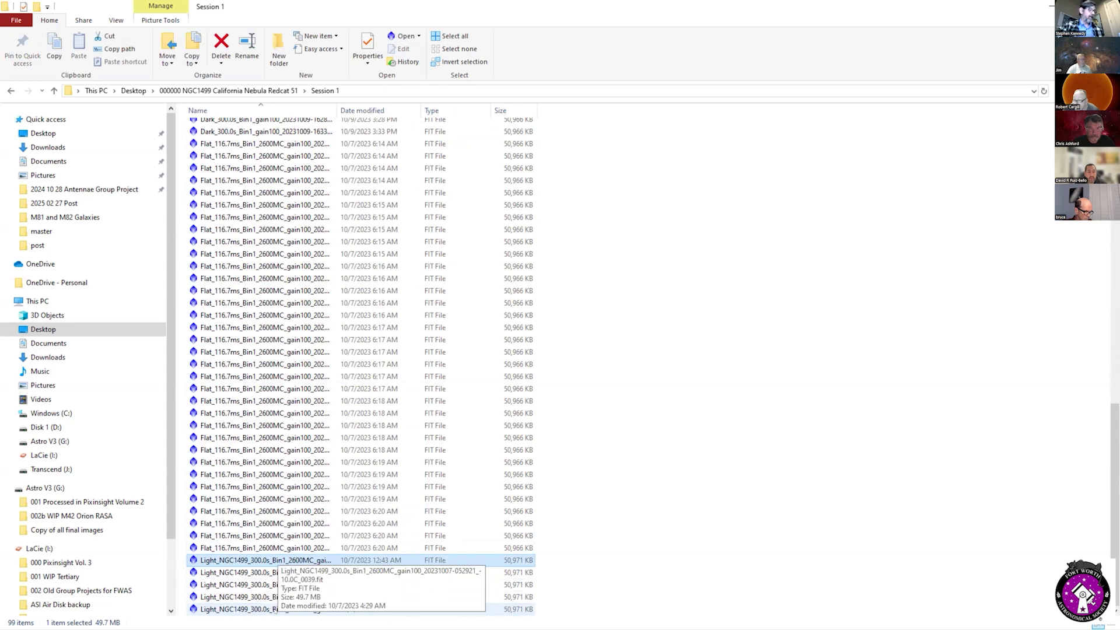
left_click(265, 604, "shift")
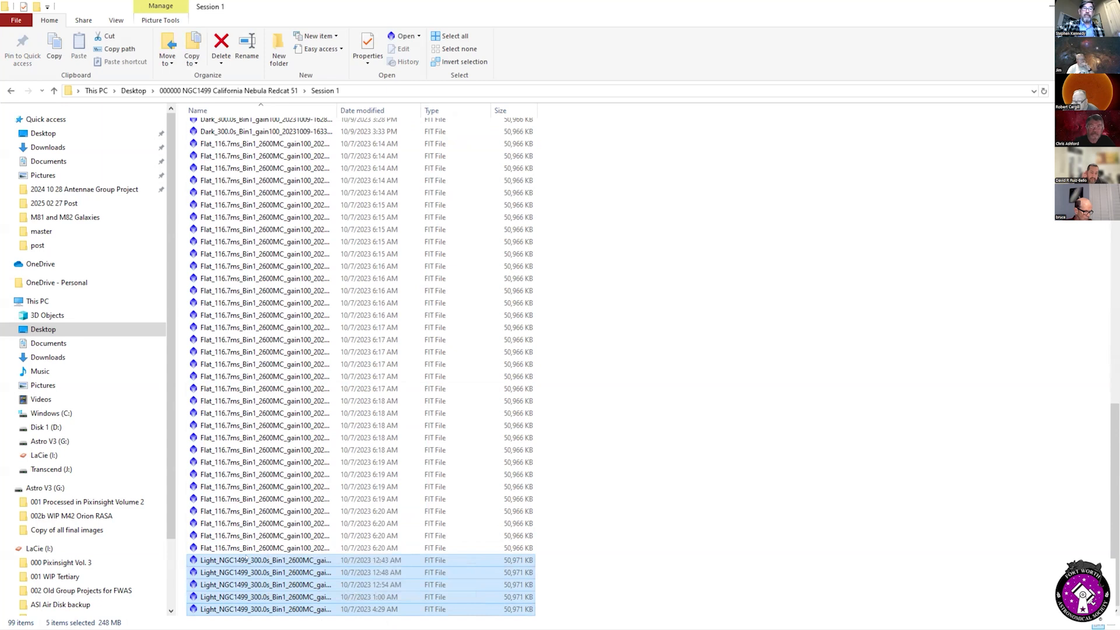
Step: Select all the 116.7 ms flat frames in the Session 1 folder and check their combined properties
left_click(444, 546)
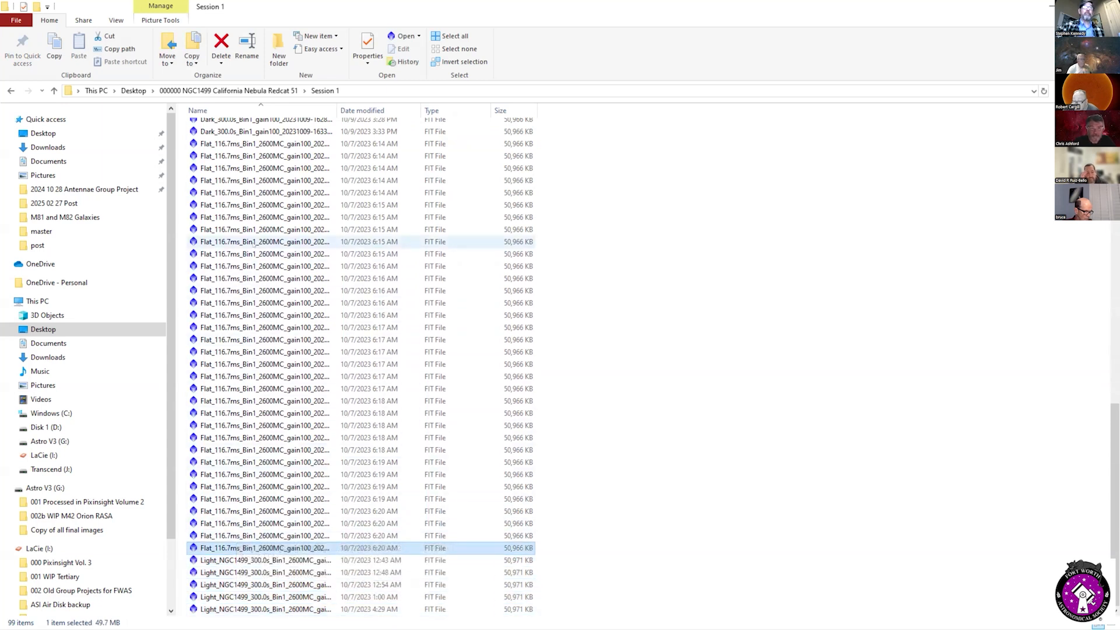
left_click(224, 145, "shift")
right_click(246, 193)
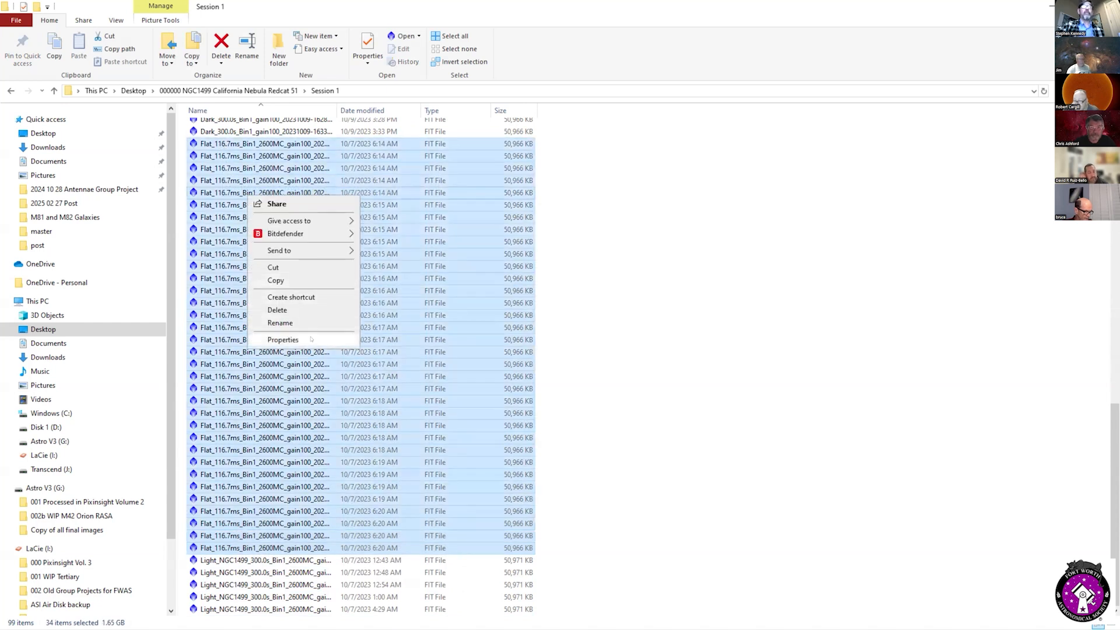
left_click(282, 339)
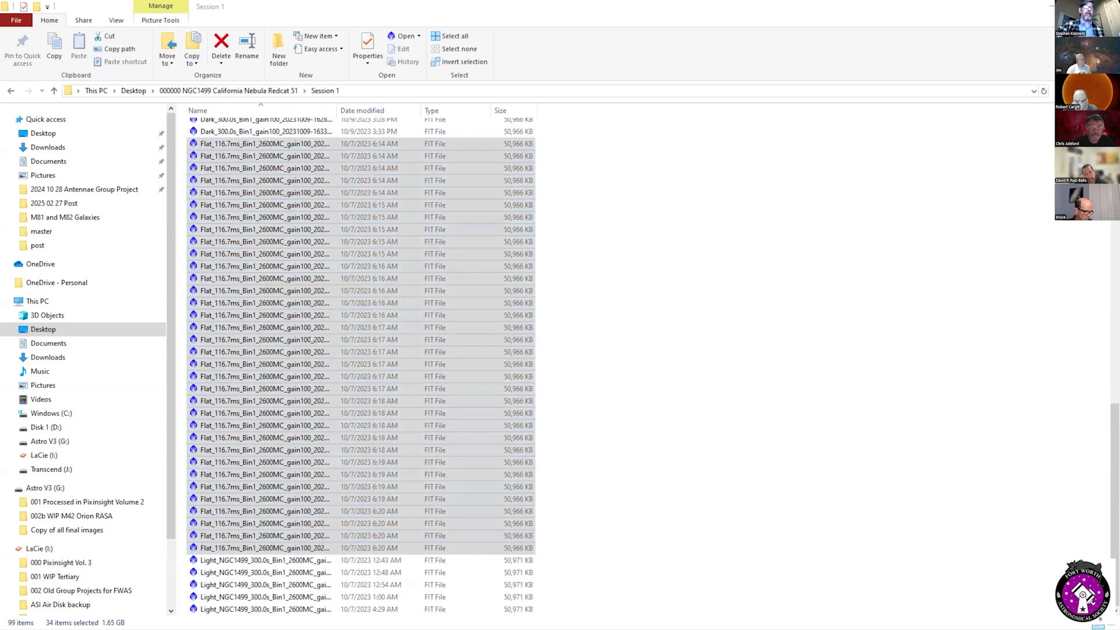
Step: Select all the 300-second dark frames in the Session 1 folder
scroll(340, 462, "up", 8)
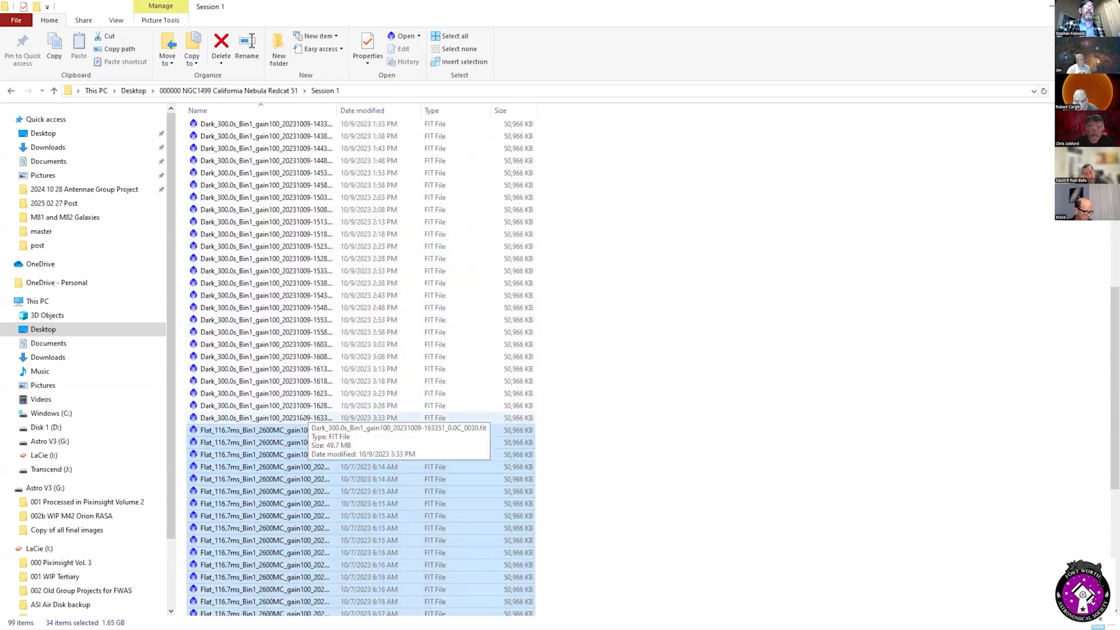
left_click(302, 417)
scroll(303, 418, "up", 4)
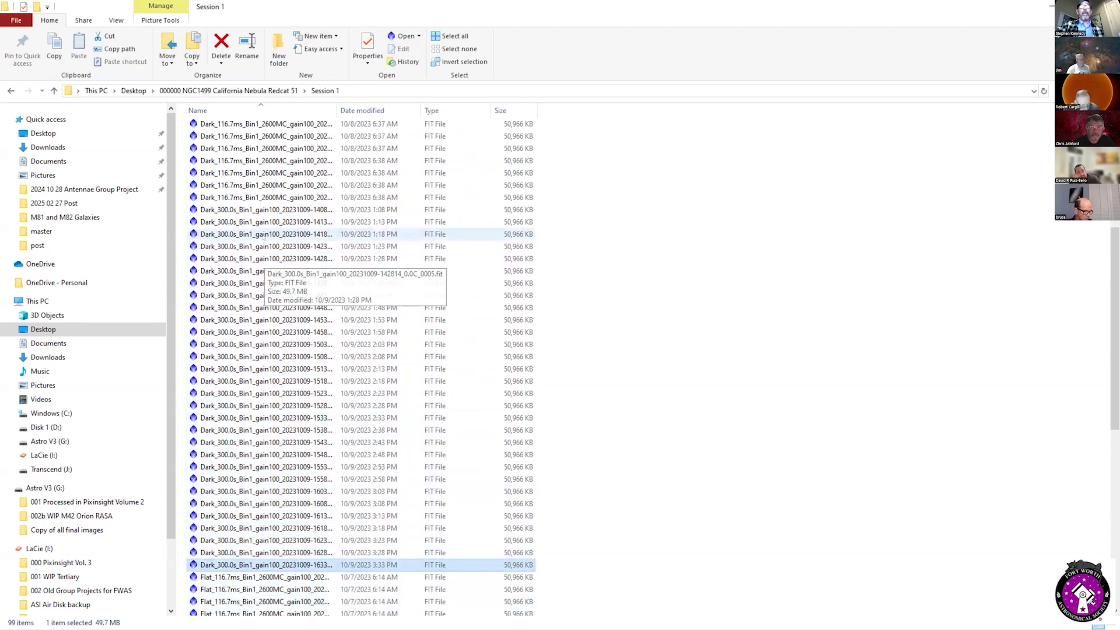
left_click(267, 211, "shift")
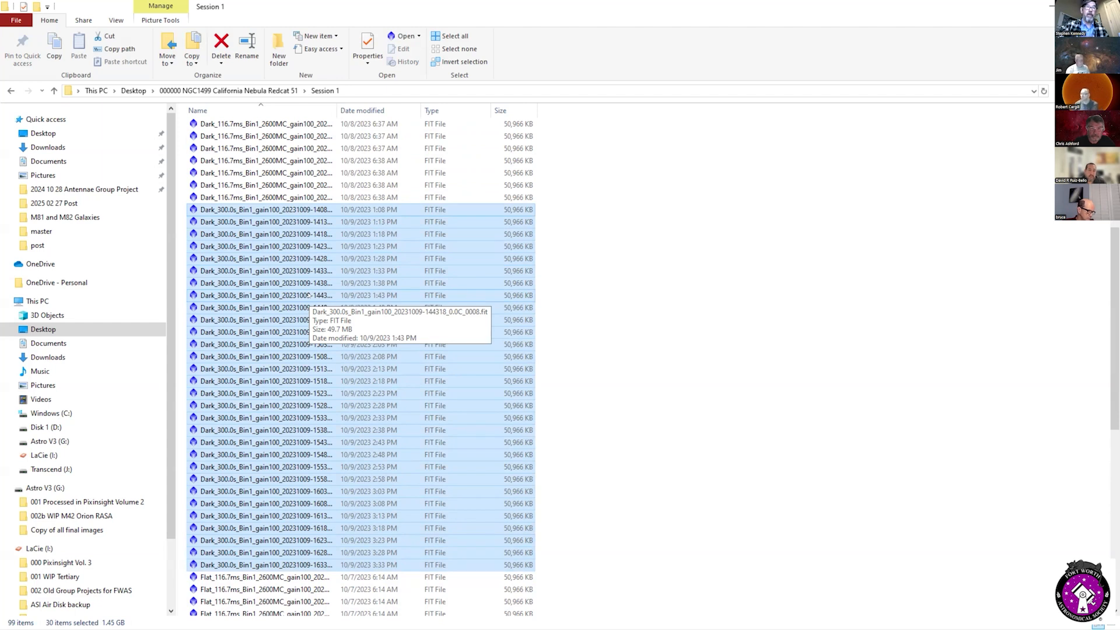
Step: Compare the 116.7 ms dark frames with the flat frames of the same exposure in the Session 1 folder
scroll(309, 296, "up", 2)
left_click(315, 271)
scroll(318, 345, "up", 5)
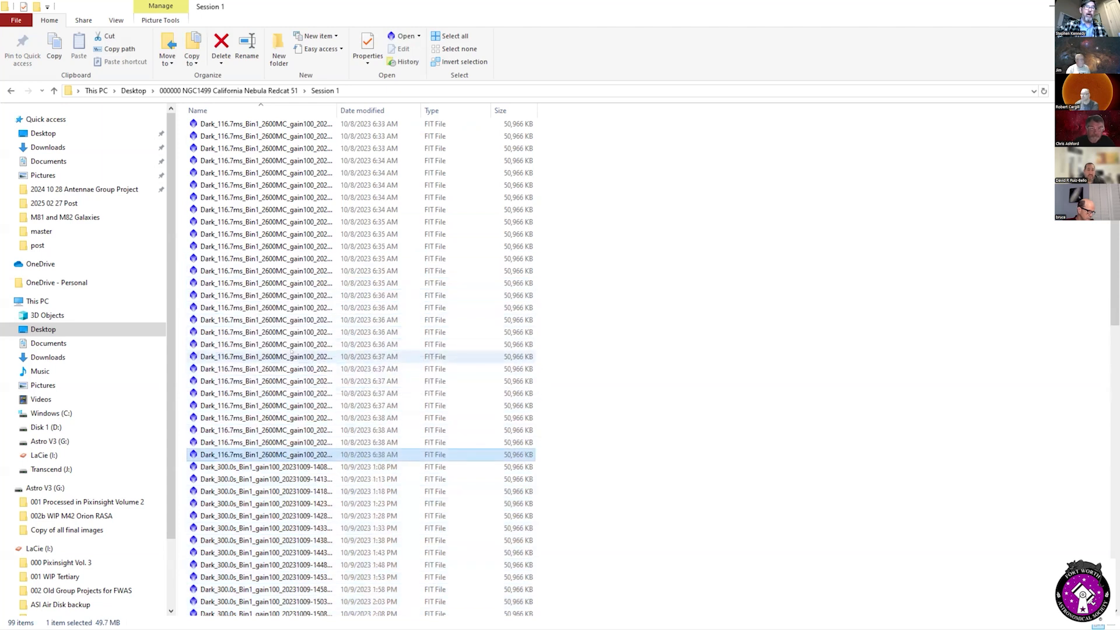
scroll(291, 353, "up", 1)
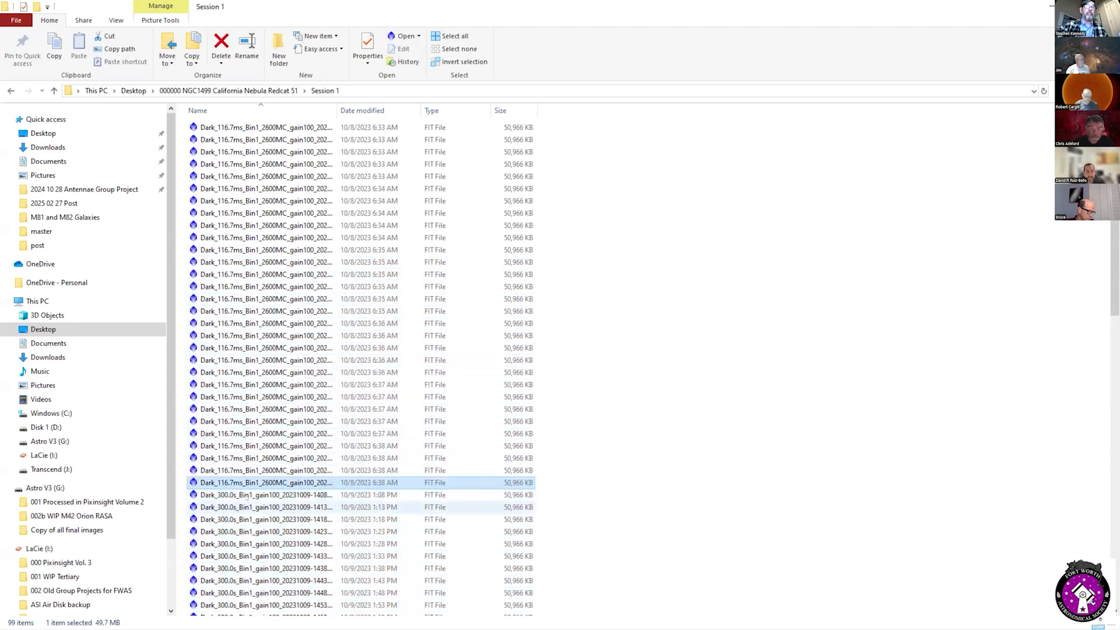
scroll(245, 482, "down", 11)
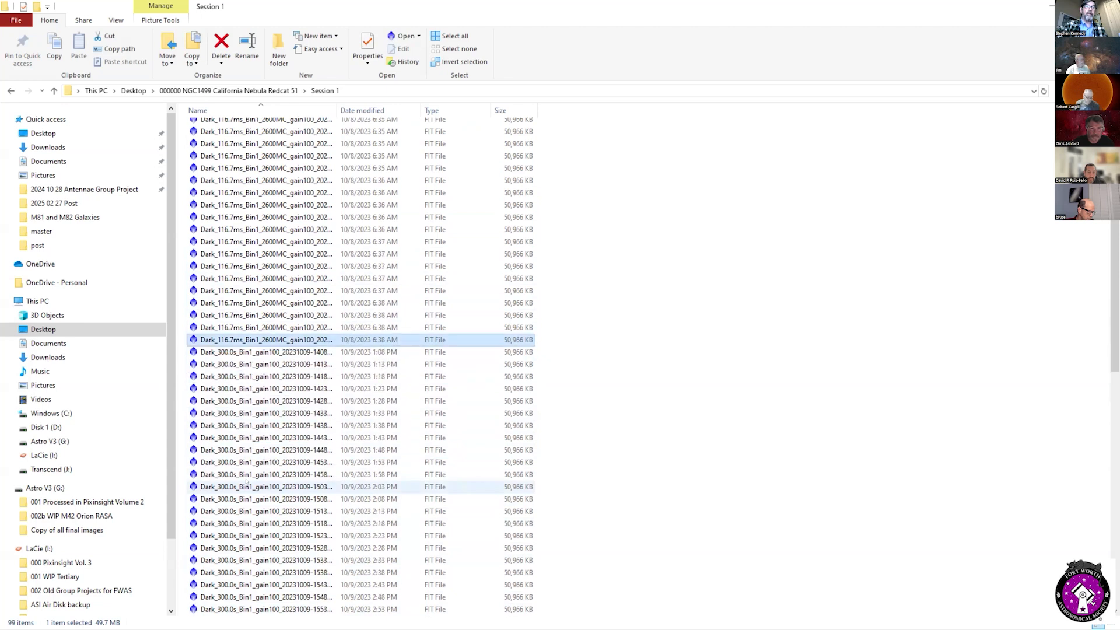
left_click(227, 461)
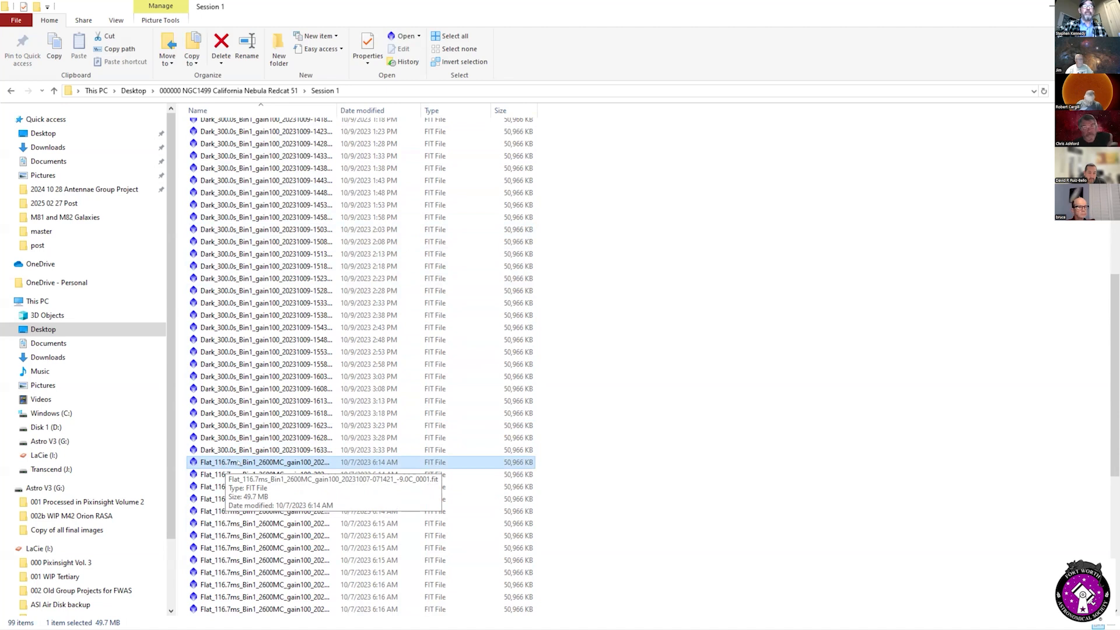
scroll(226, 462, "up", 6)
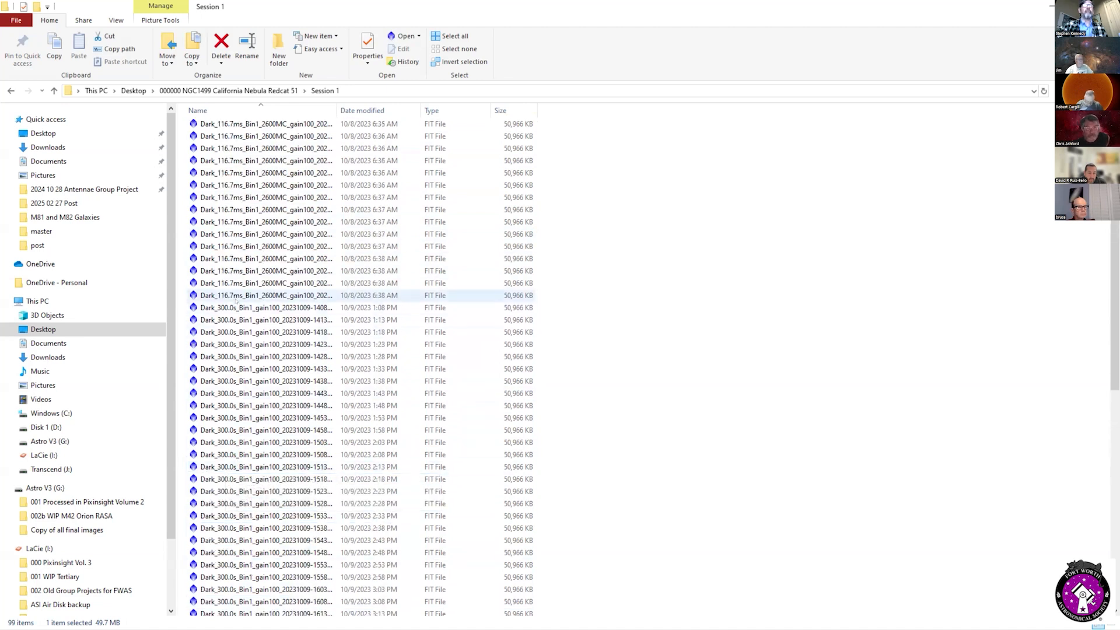
left_click(236, 298)
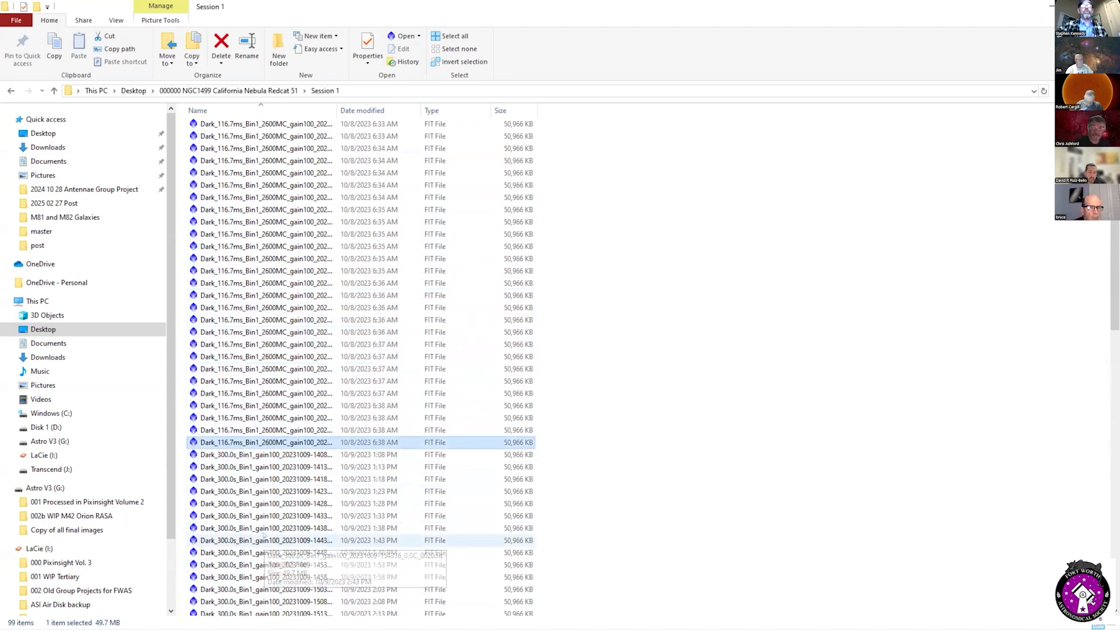
scroll(248, 373, "up", 5)
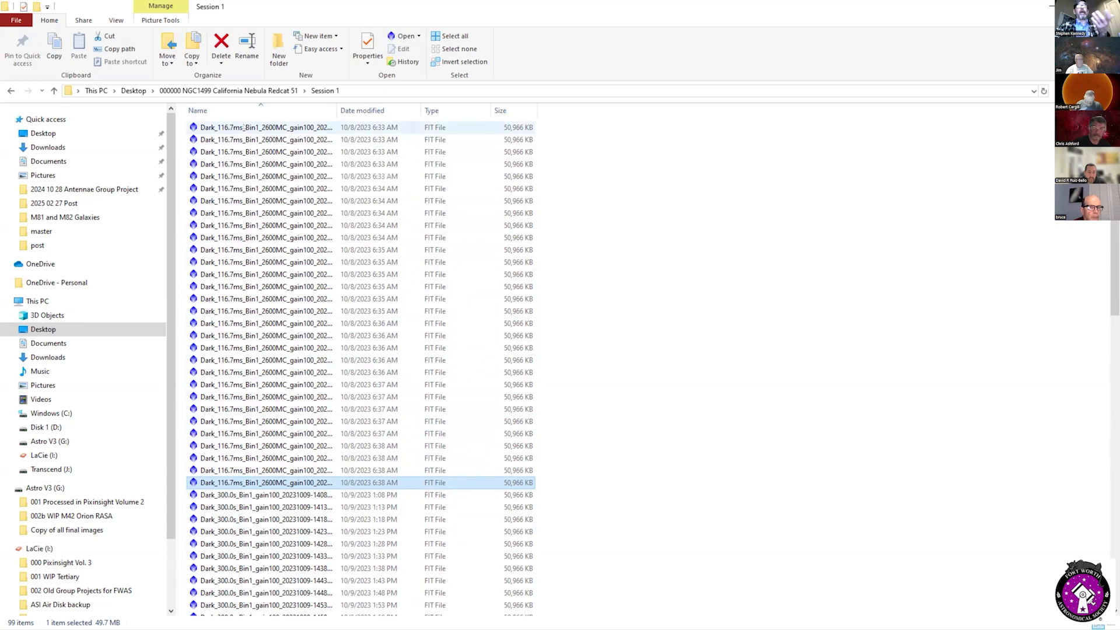
Step: Open the Session 2 folder of the California Nebula Redcat 51 project and review its dark, flat and light frames
left_click(228, 90)
double_click(245, 140)
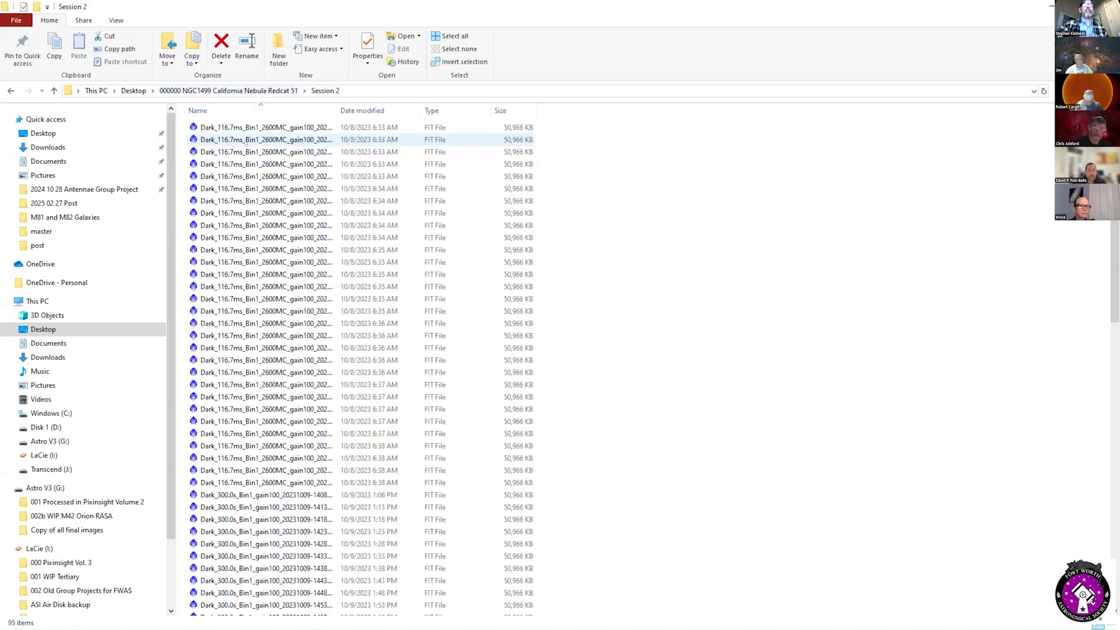
scroll(319, 356, "down", 9)
scroll(320, 354, "down", 9)
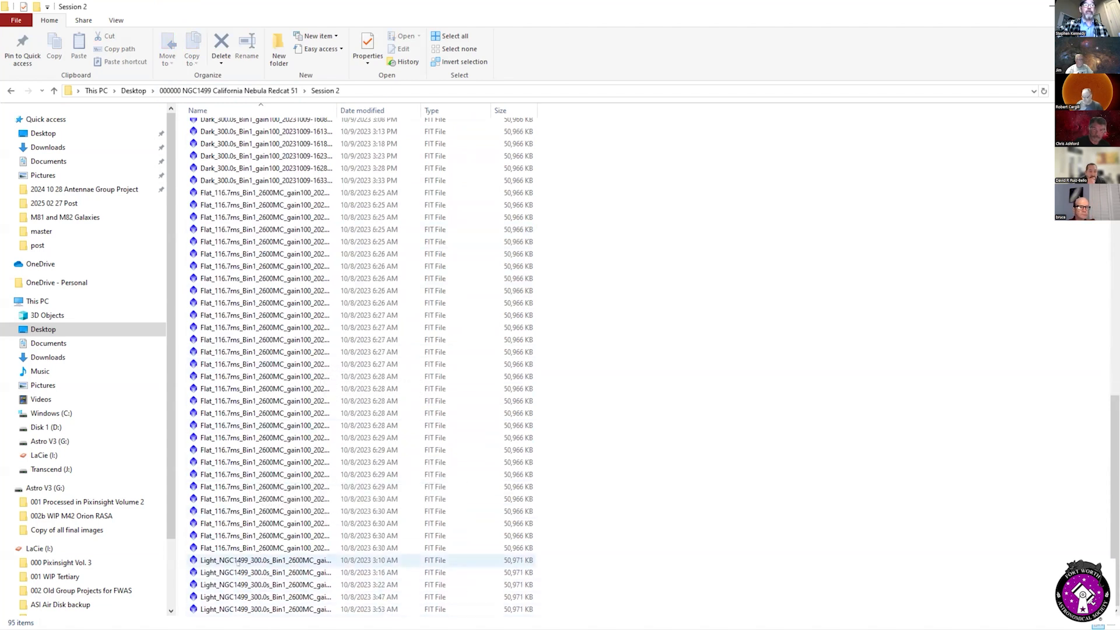
scroll(263, 327, "up", 5)
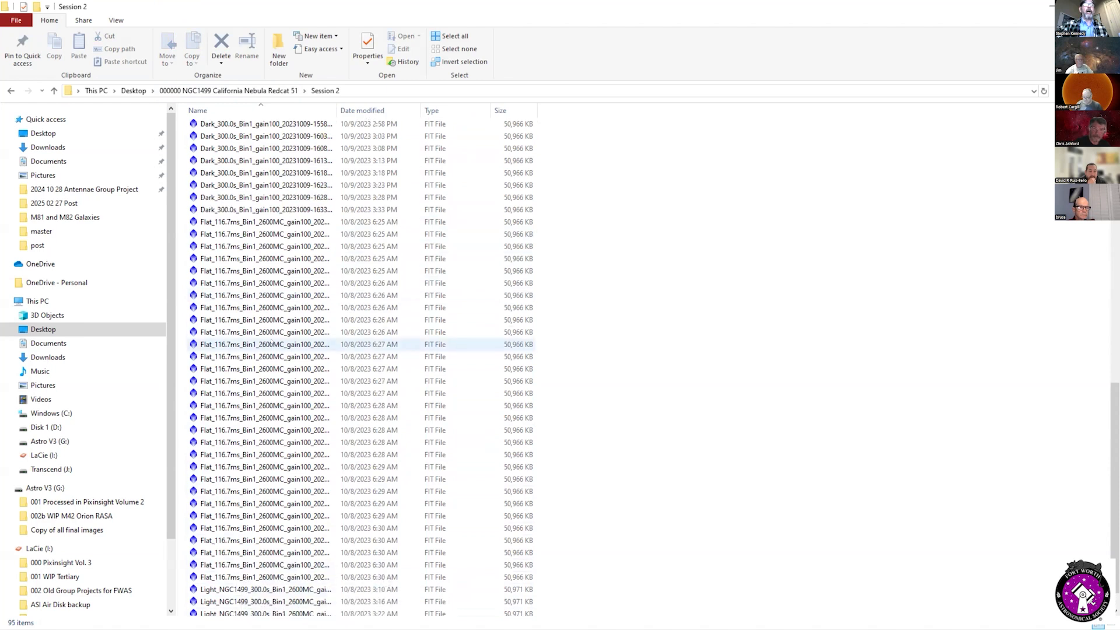
scroll(250, 403, "up", 12)
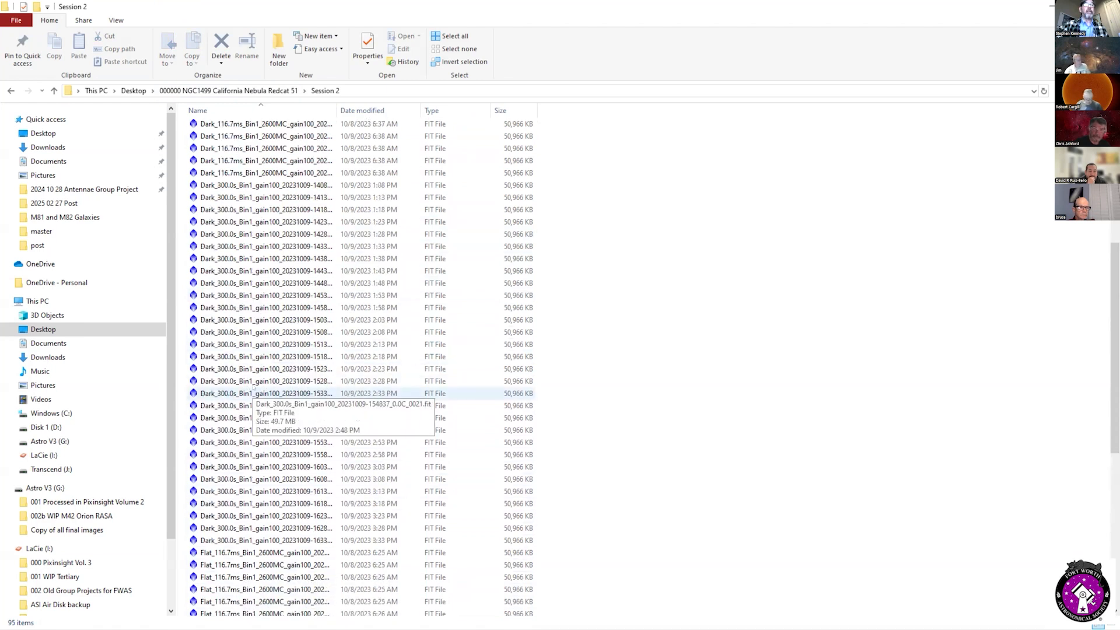
scroll(254, 387, "up", 2)
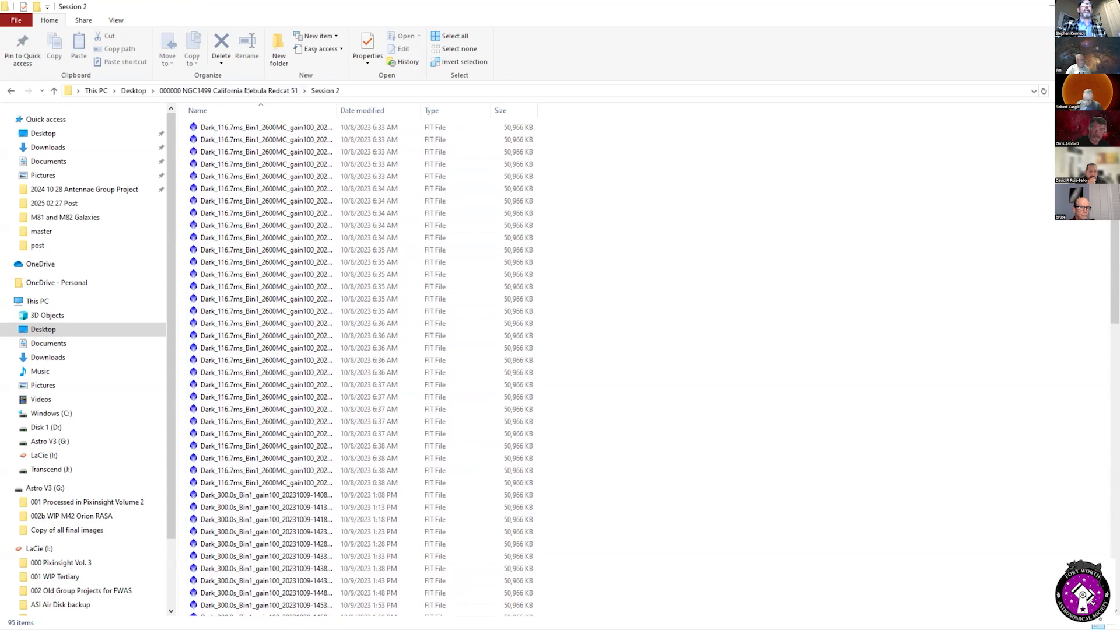
Step: Open the 000000 NGC 1499 WO 111 folder on the Desktop and select the first five blue-filter light frames
left_click(247, 90)
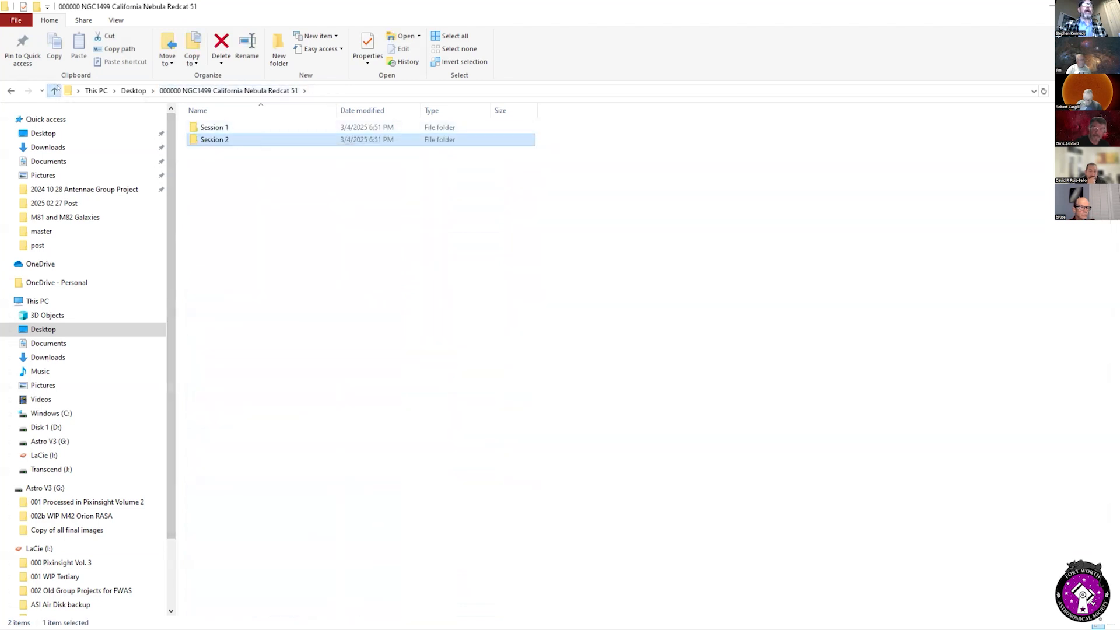
left_click(55, 91)
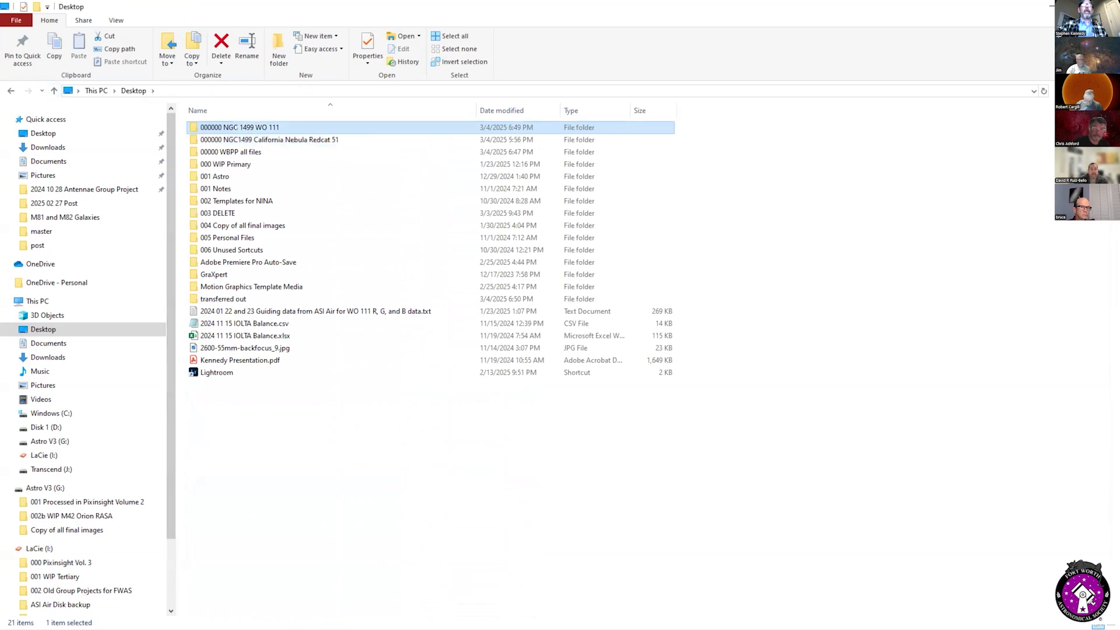
double_click(235, 127)
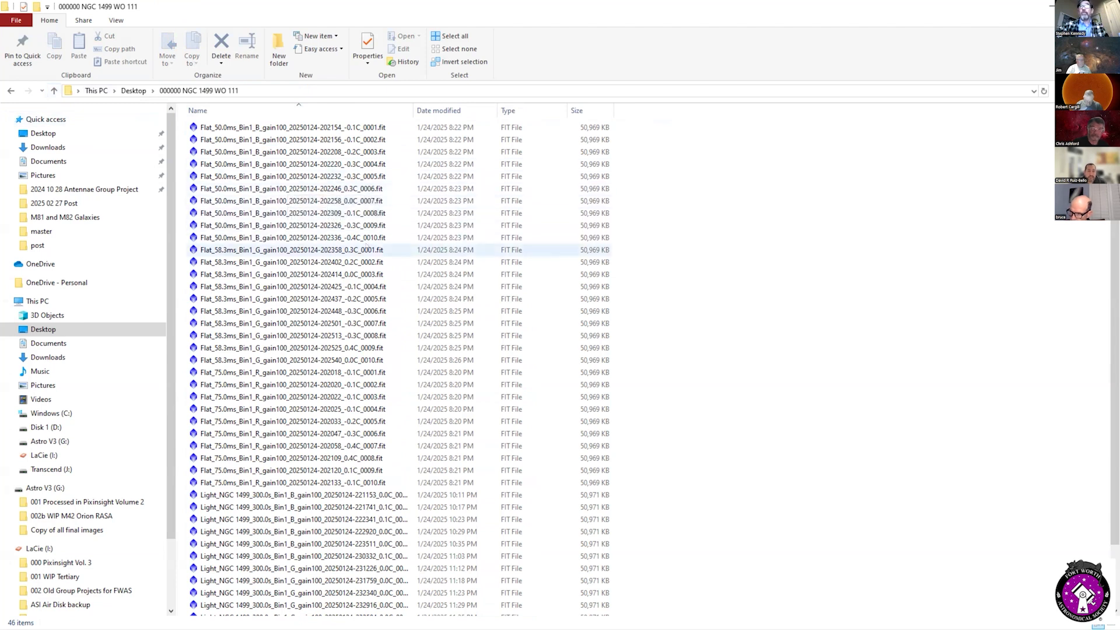
scroll(385, 277, "down", 2)
left_click(507, 425)
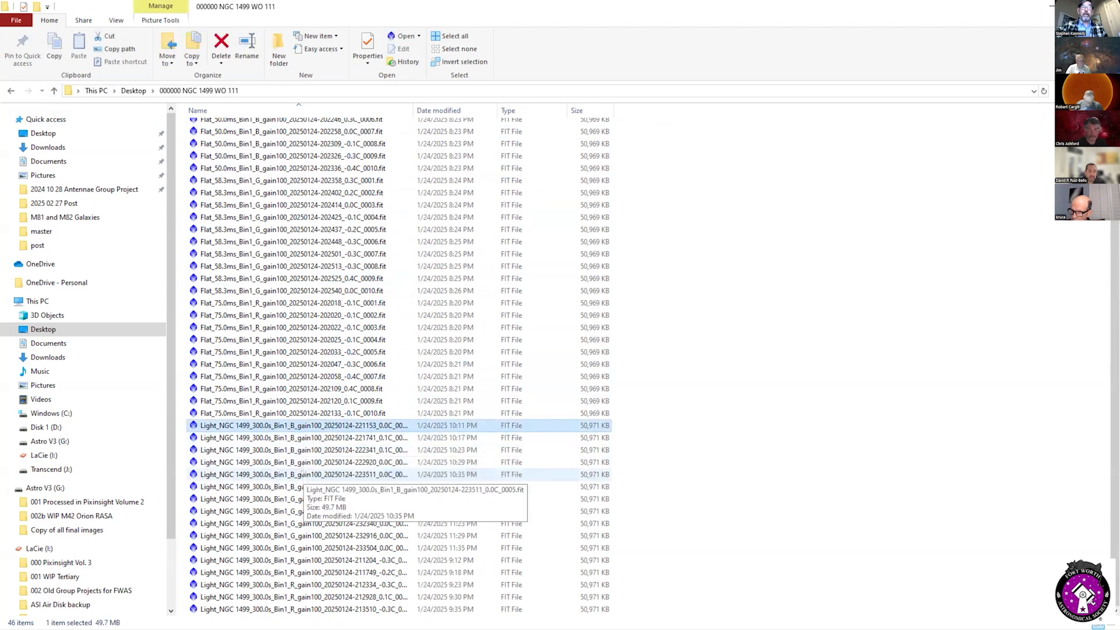
left_click(302, 473, "shift")
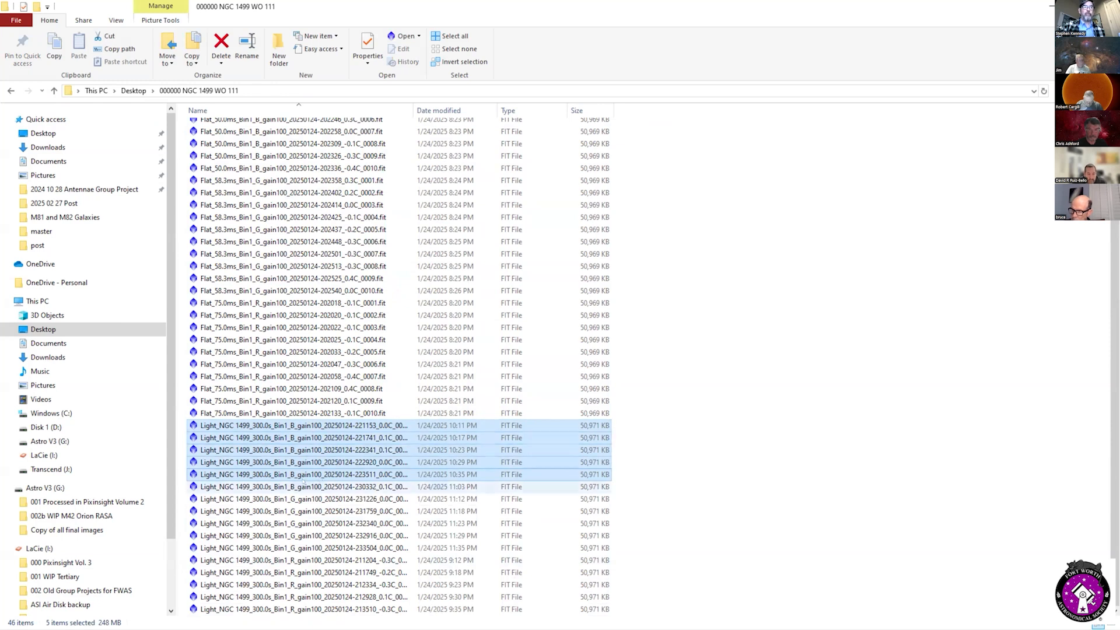
Step: Select all the green-filter 300-second light frames, followed by the first red-filter light frame
left_click(306, 490)
left_click(309, 500)
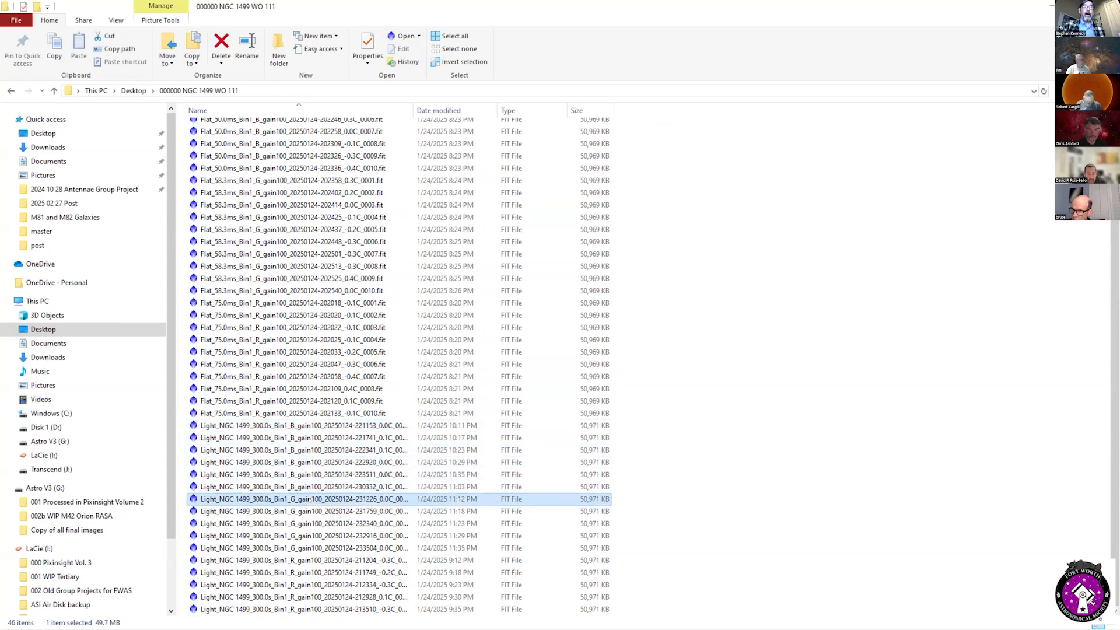
left_click(309, 548, "shift")
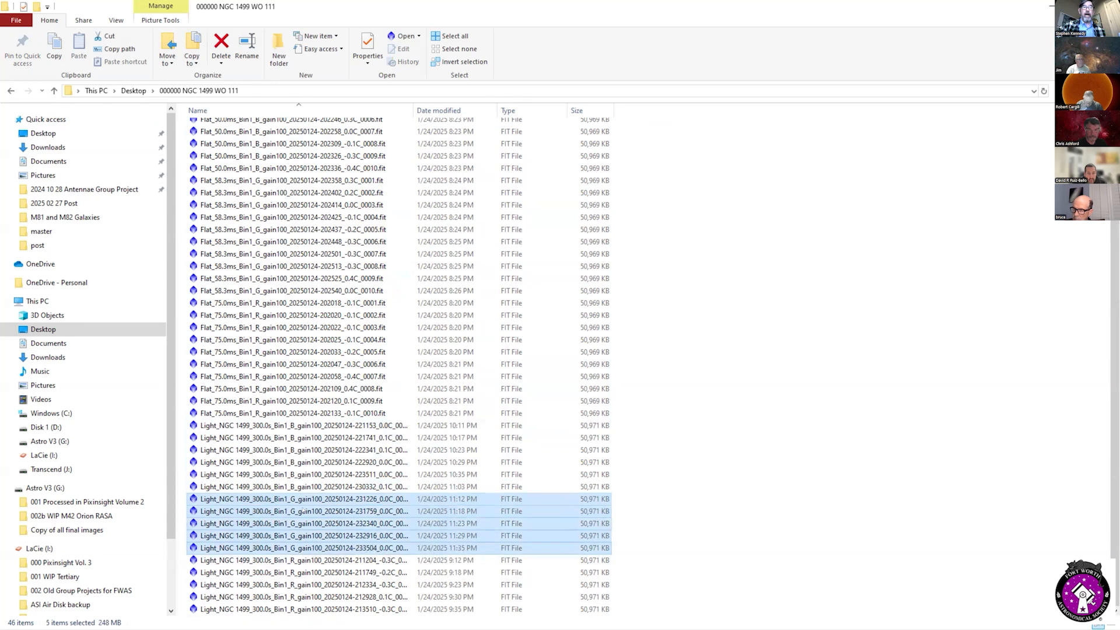
left_click(314, 559)
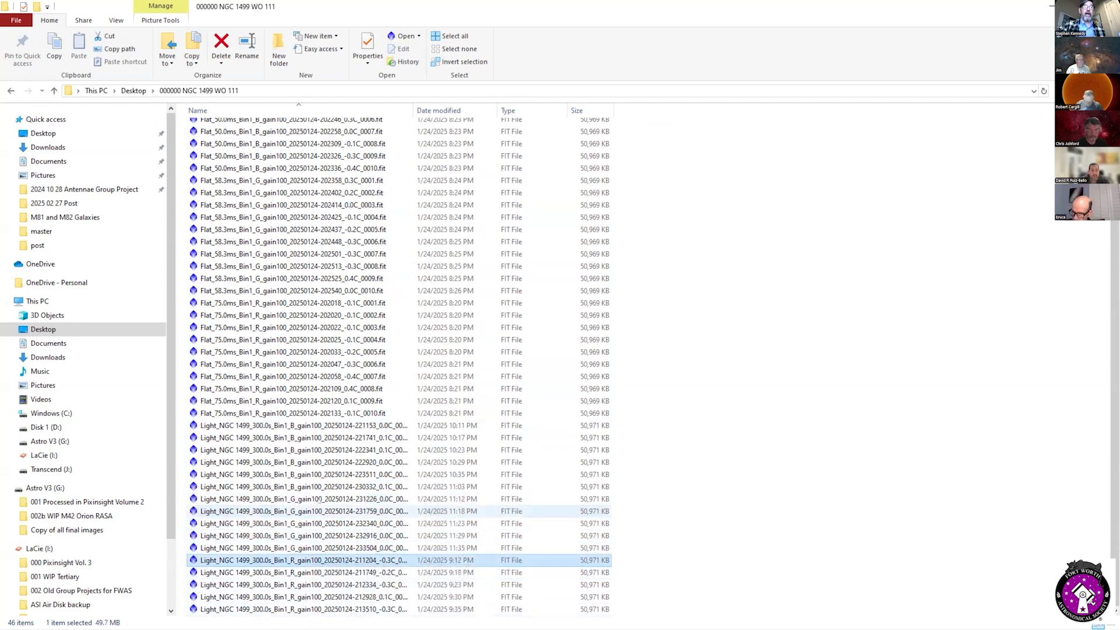
Step: Review the 75.0 ms red, 58.3 ms green and 50.0 ms blue flat frames against the light frames in the WO 111 folder
left_click(328, 413)
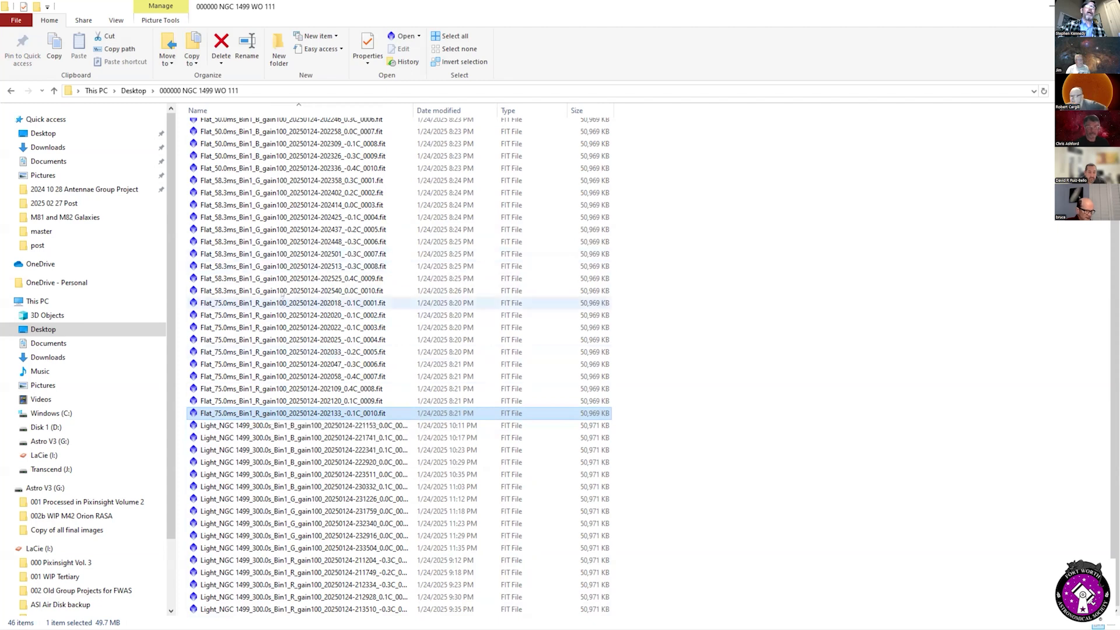
left_click(283, 291)
scroll(283, 292, "up", 2)
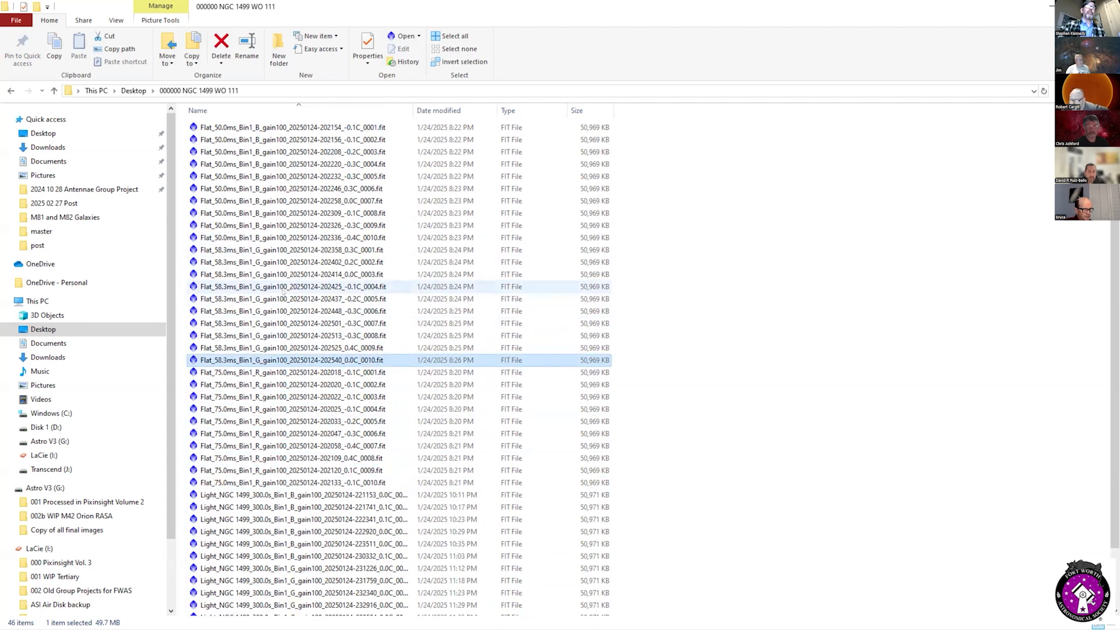
left_click(267, 239)
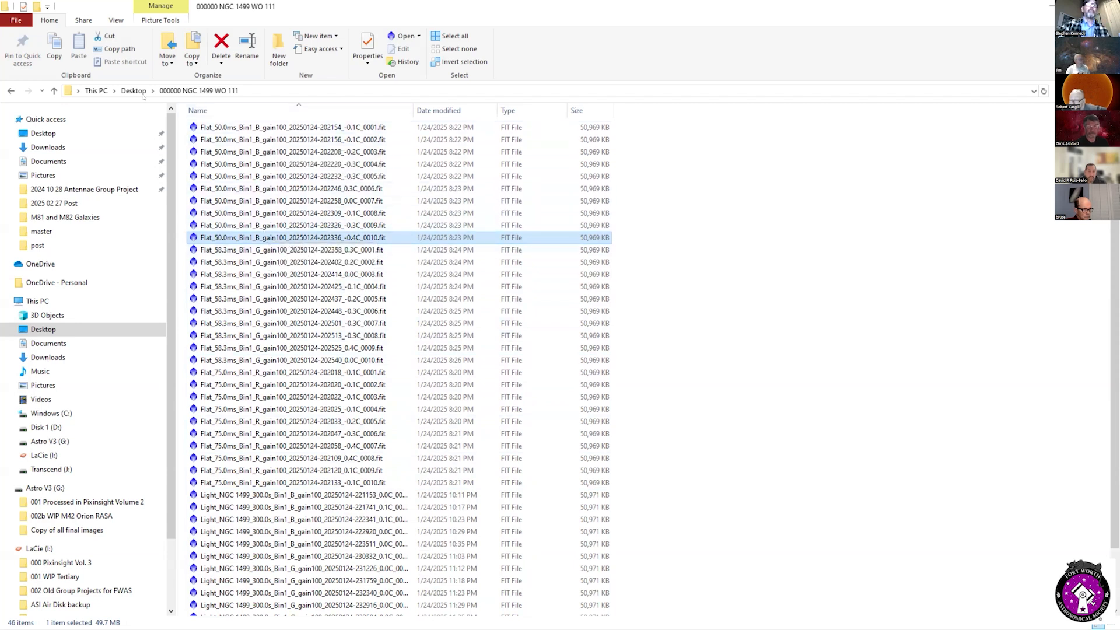
scroll(378, 360, "down", 2)
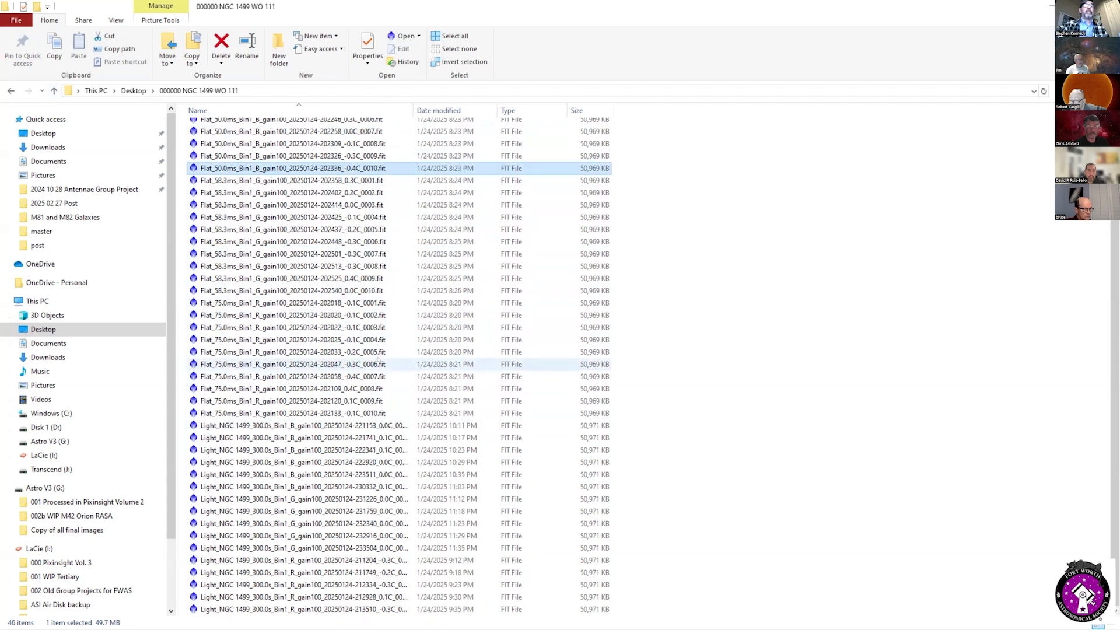
scroll(339, 484, "up", 2)
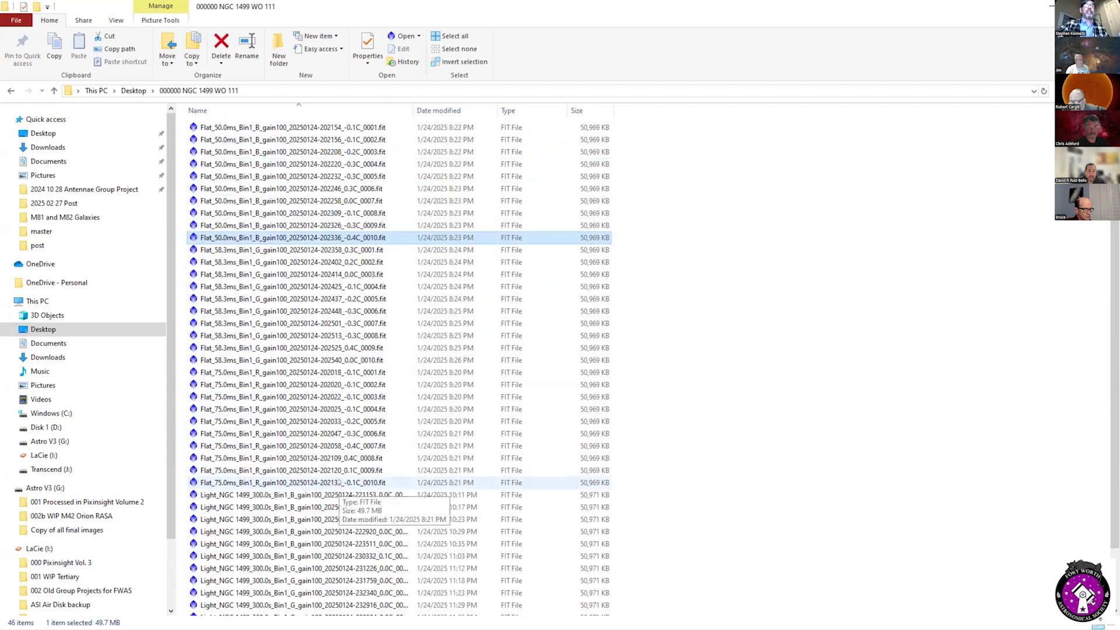
scroll(339, 482, "down", 2)
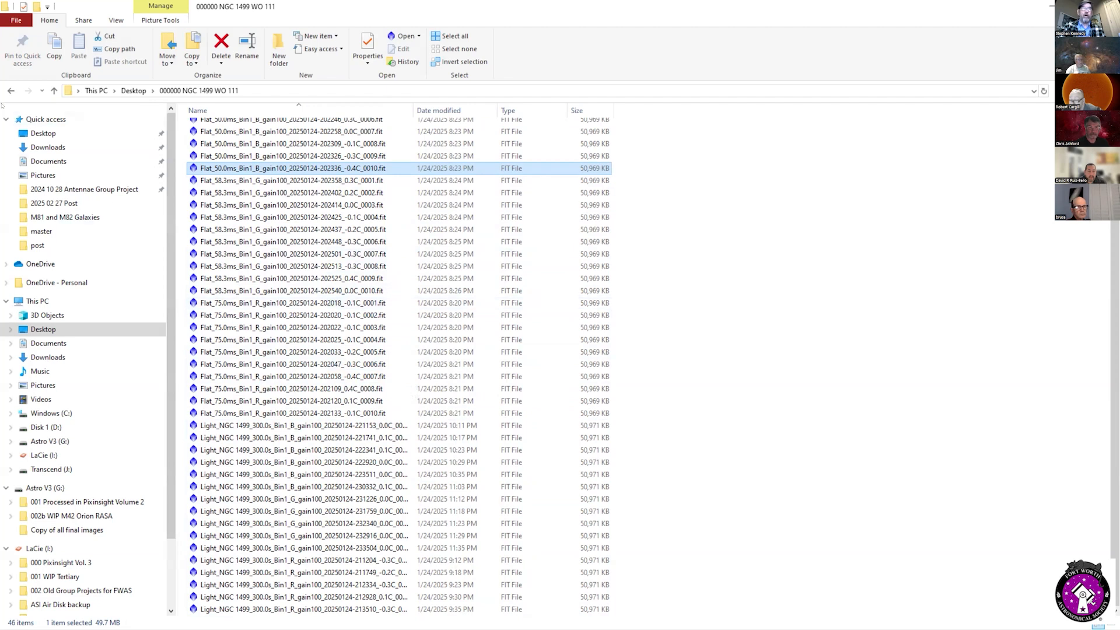
Step: Compare how the Redcat 51 and WO 111 project folders are organised, and return to the Desktop folder
left_click(54, 91)
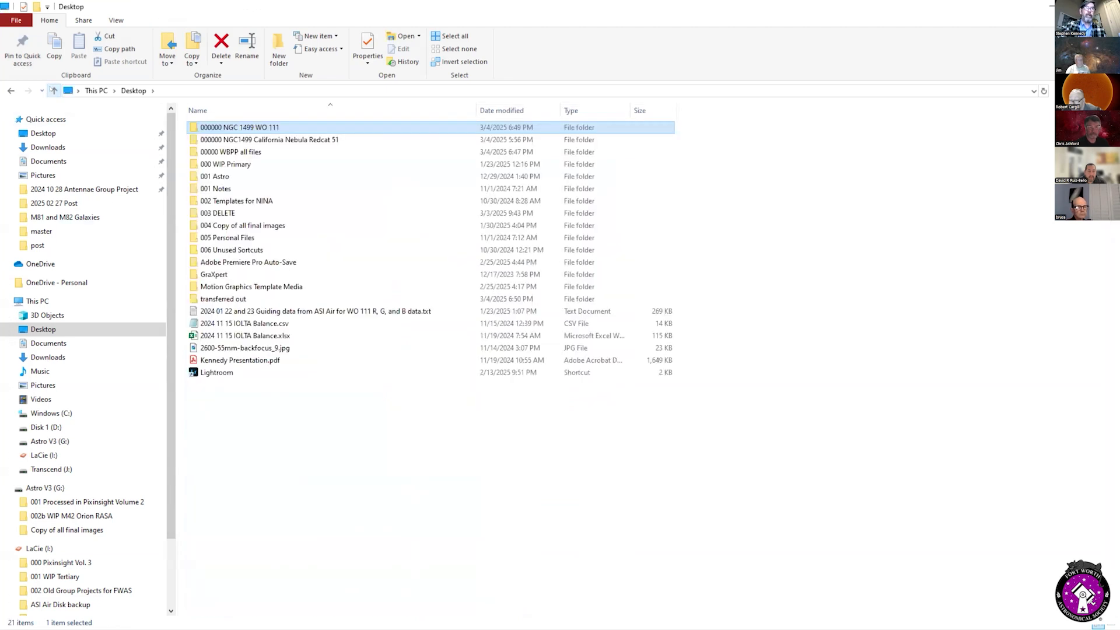
left_click(256, 141)
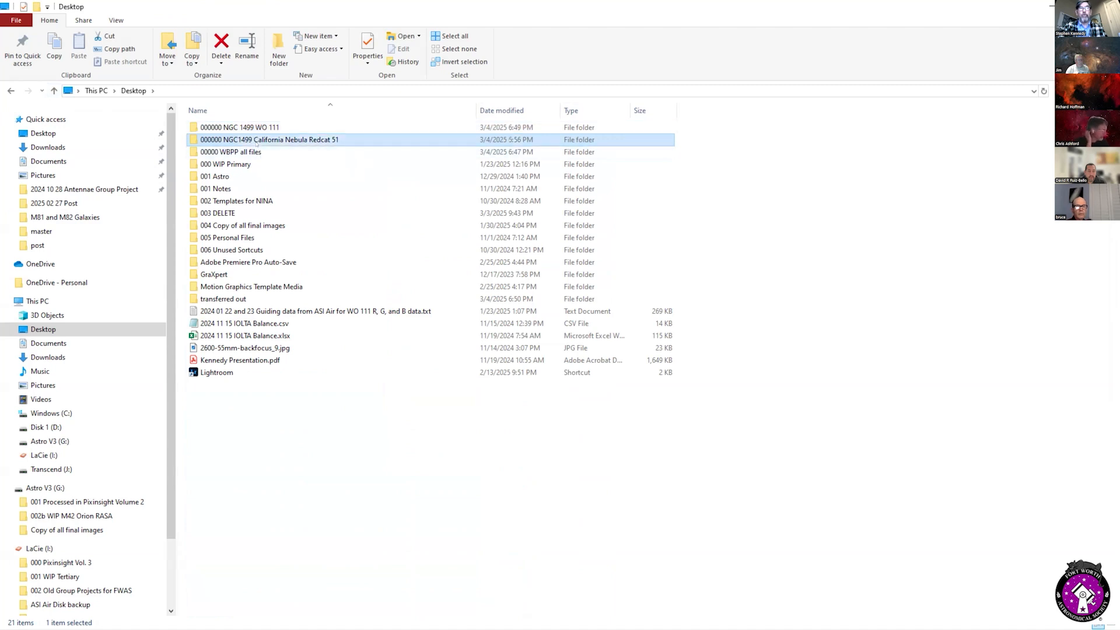
double_click(257, 141)
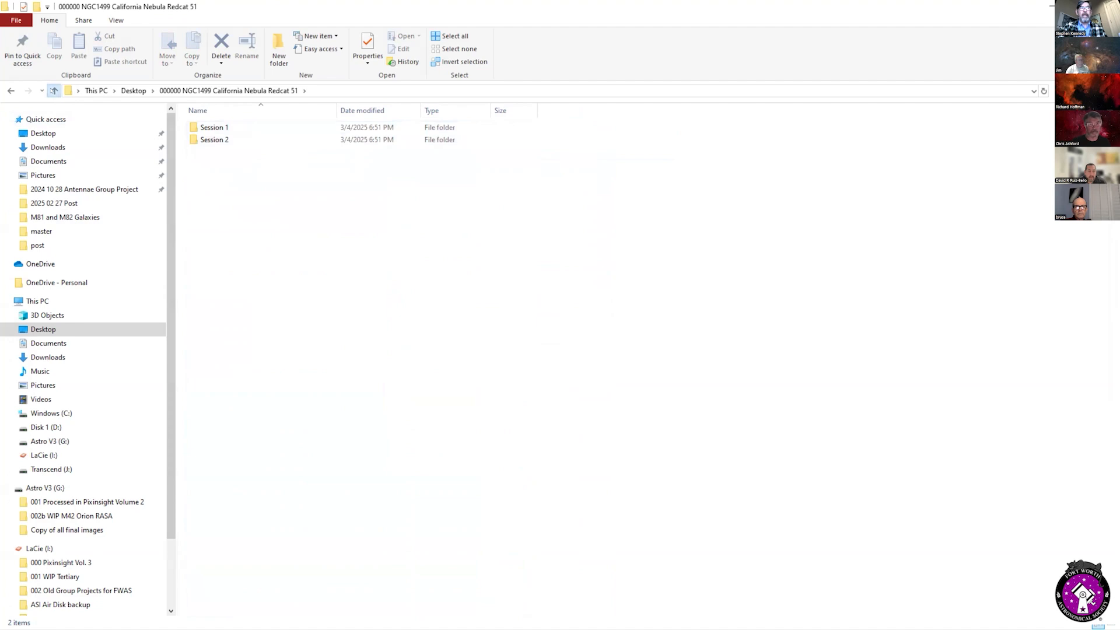
left_click(54, 91)
double_click(239, 127)
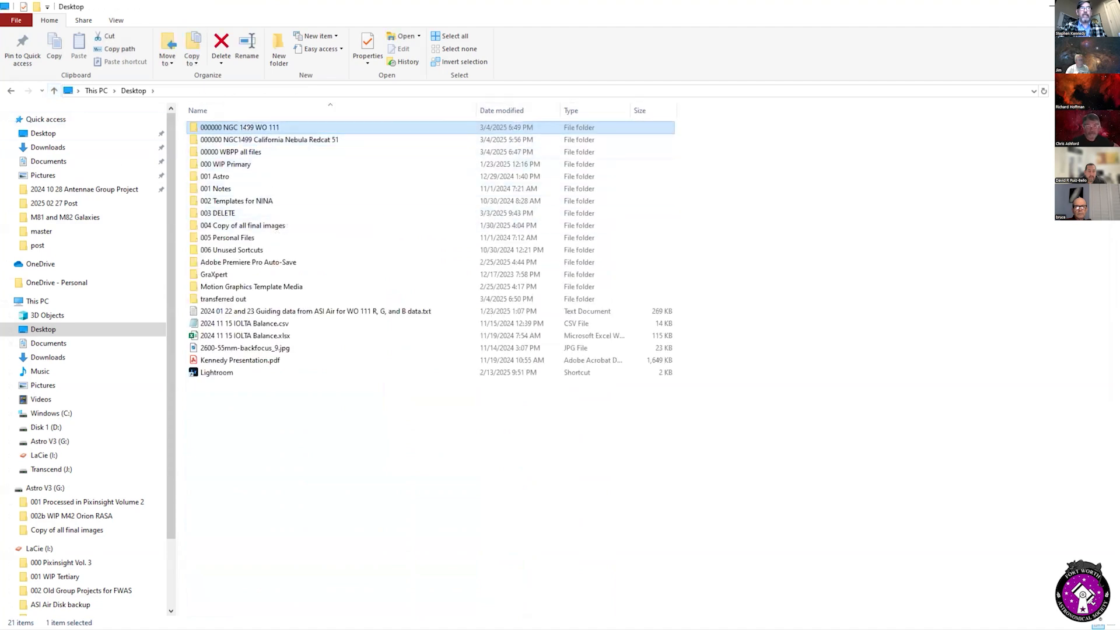
scroll(264, 395, "down", 1)
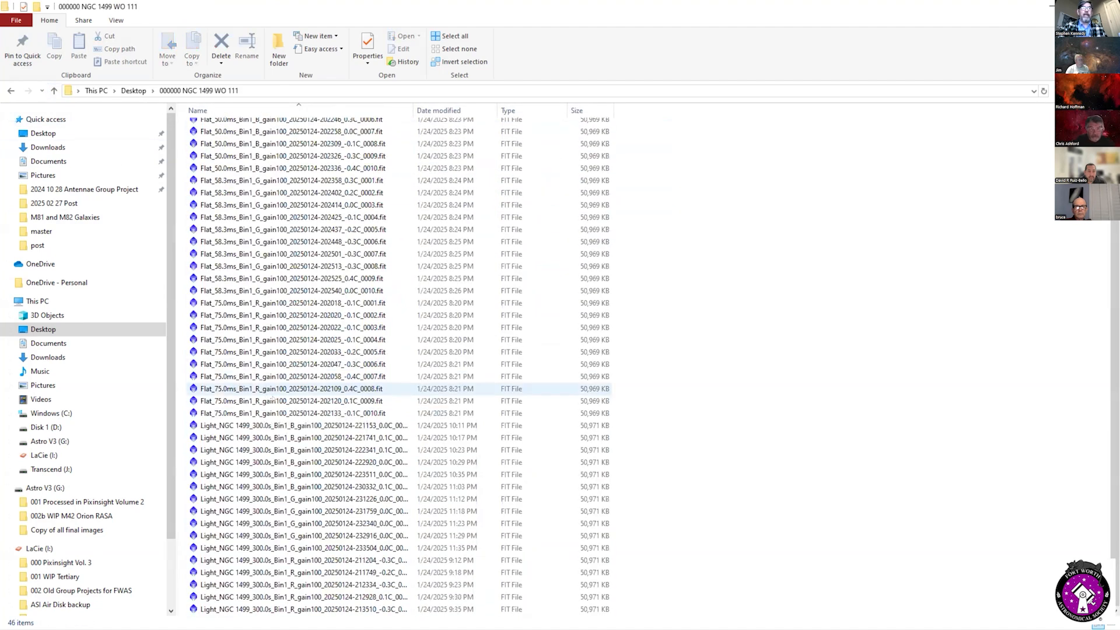
scroll(292, 431, "down", 1)
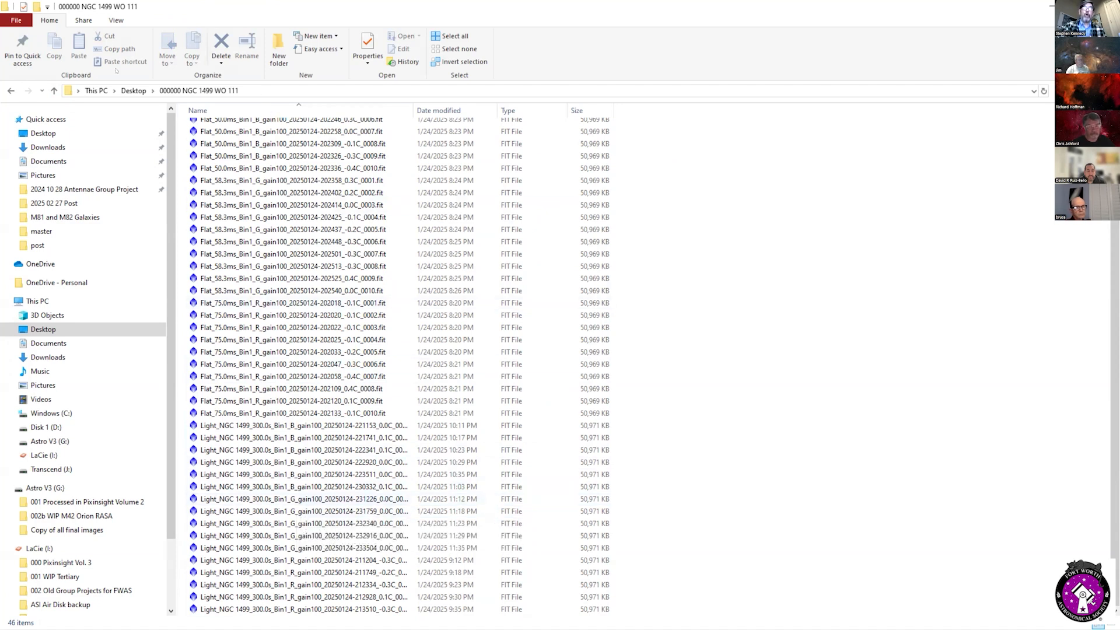
left_click(53, 91)
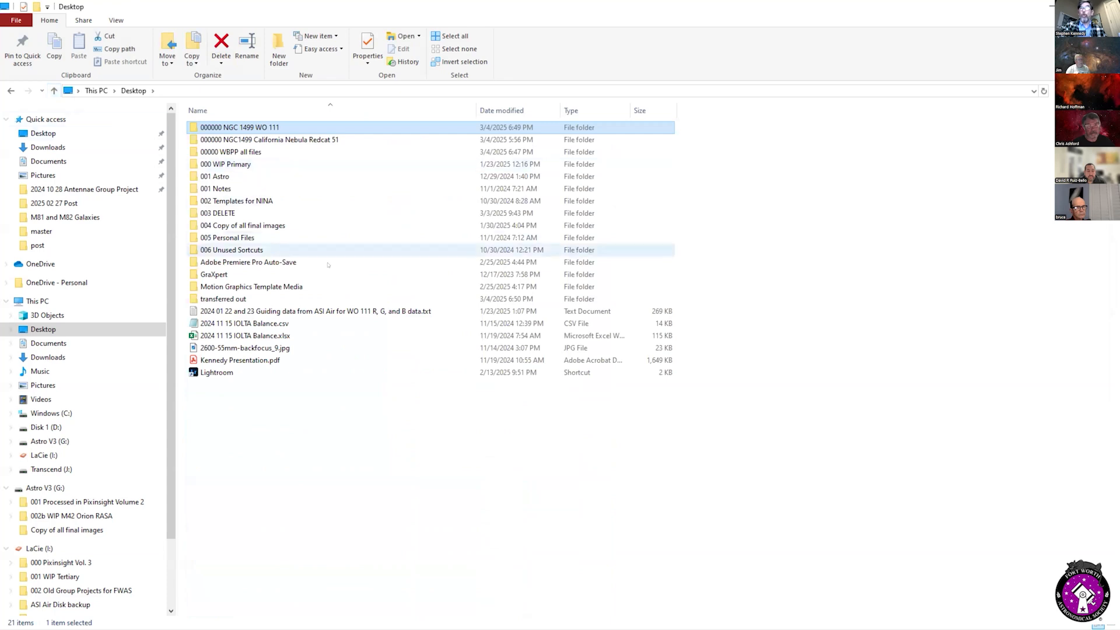
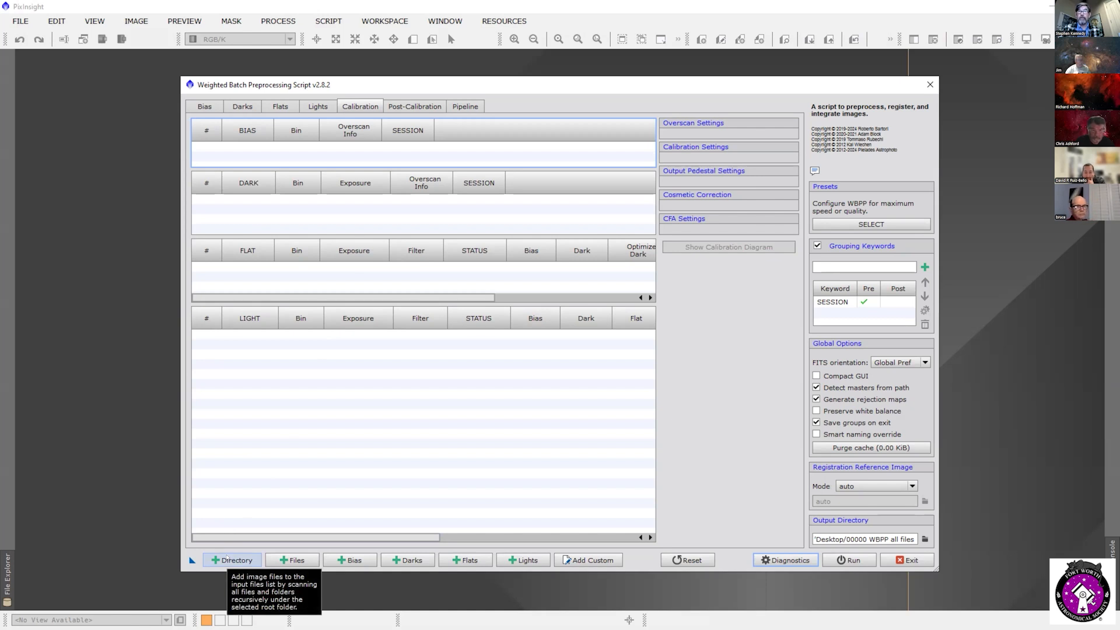
Step: In PixInsight's Weighted Batch Preprocessing script, load all frames from the Desktop directory 000000 NGC1499 California Nebula Redcat 51
left_click(225, 558)
left_click(327, 122)
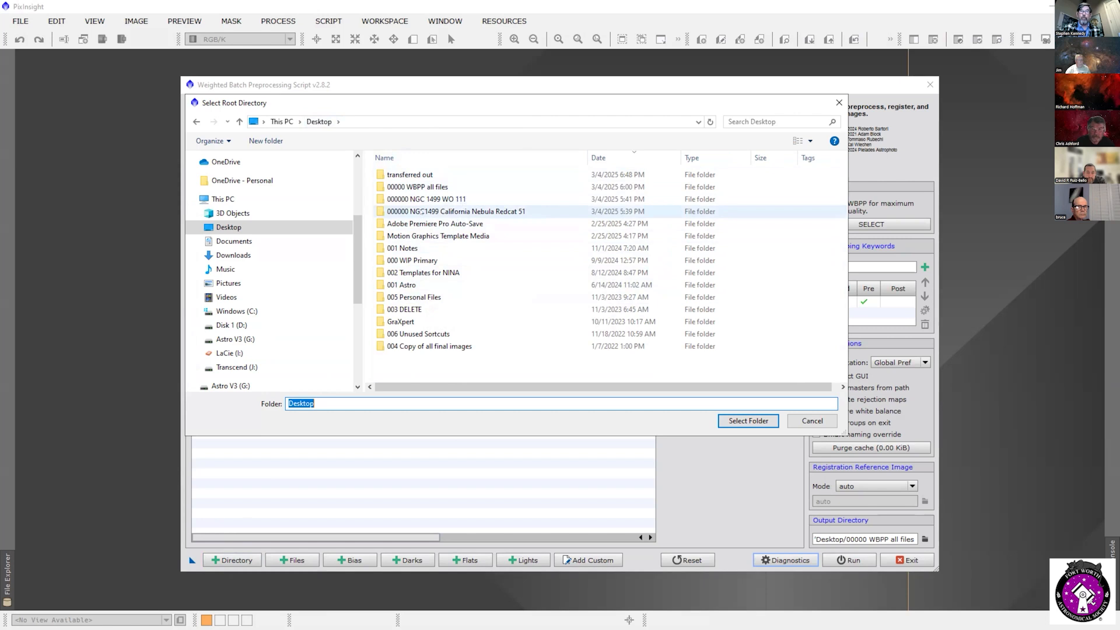
left_click(482, 211)
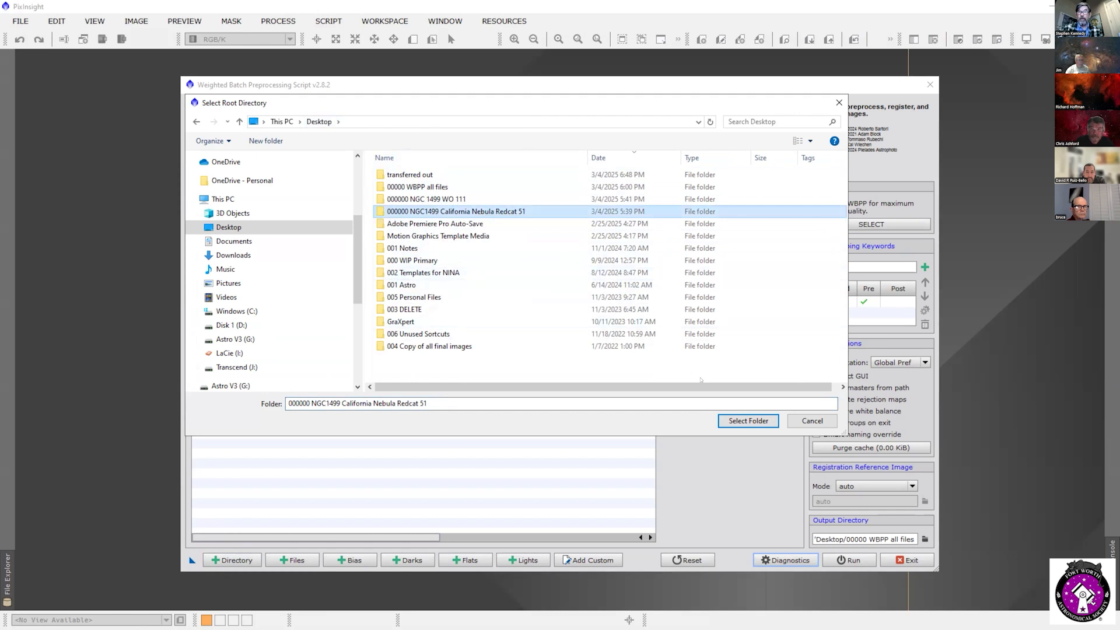
left_click(732, 423)
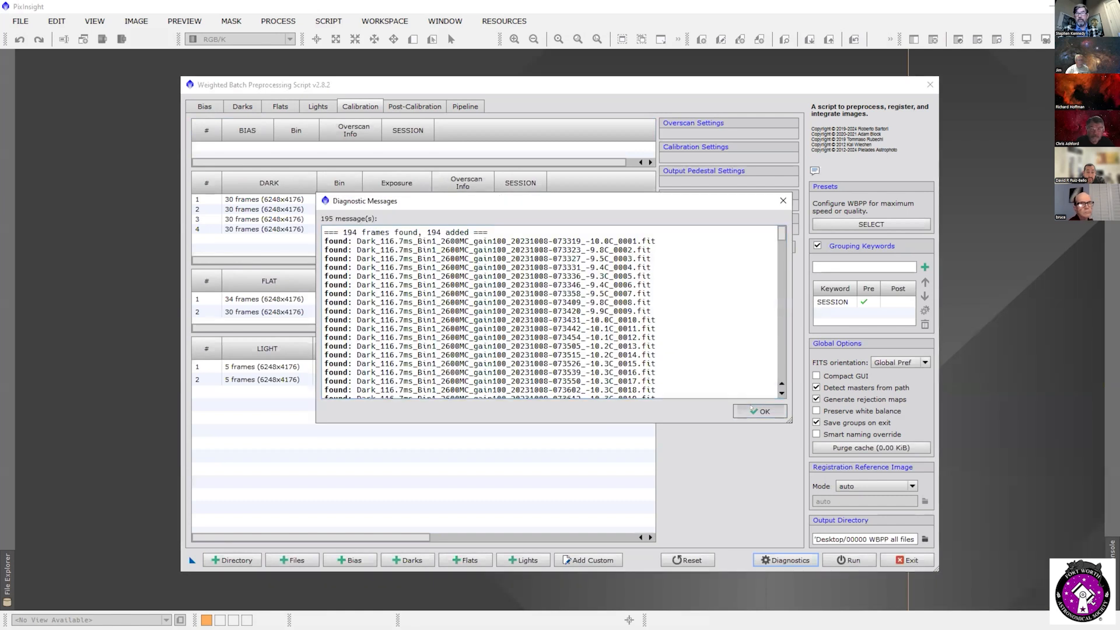
left_click(755, 410)
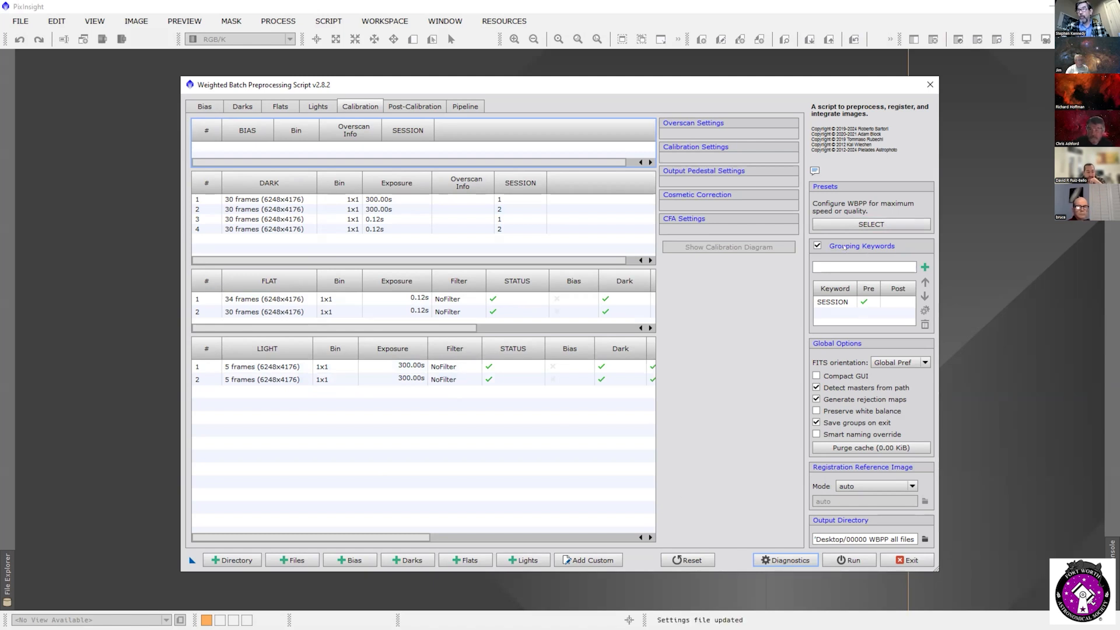
Step: Select the SESSION grouping keyword and examine the calibration settings and session assignment of the light frame groups
left_click(834, 302)
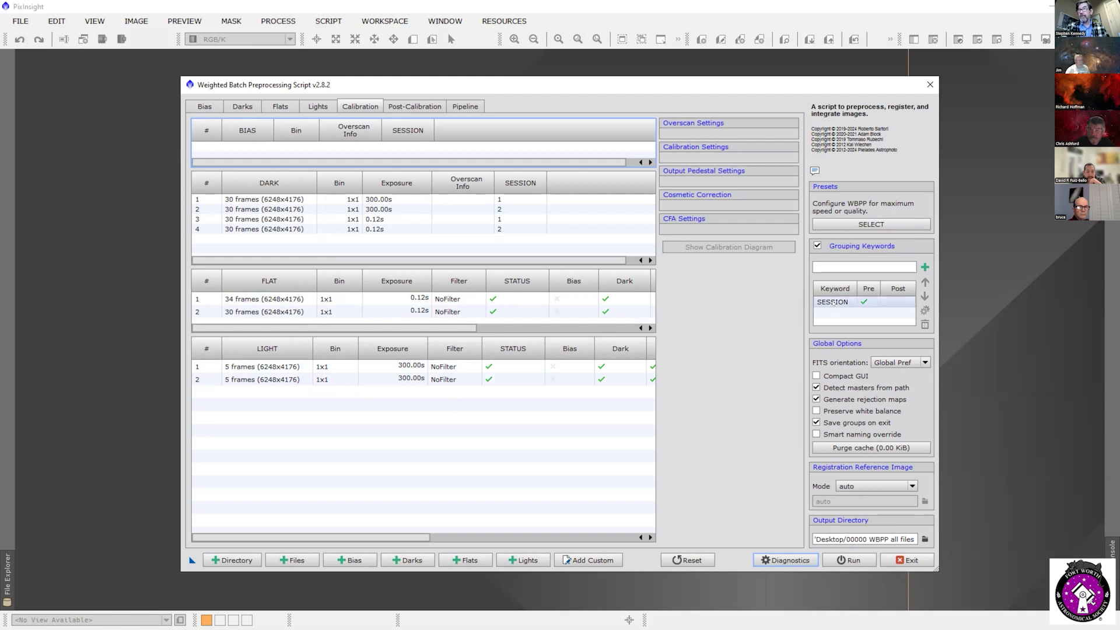
left_click(834, 302)
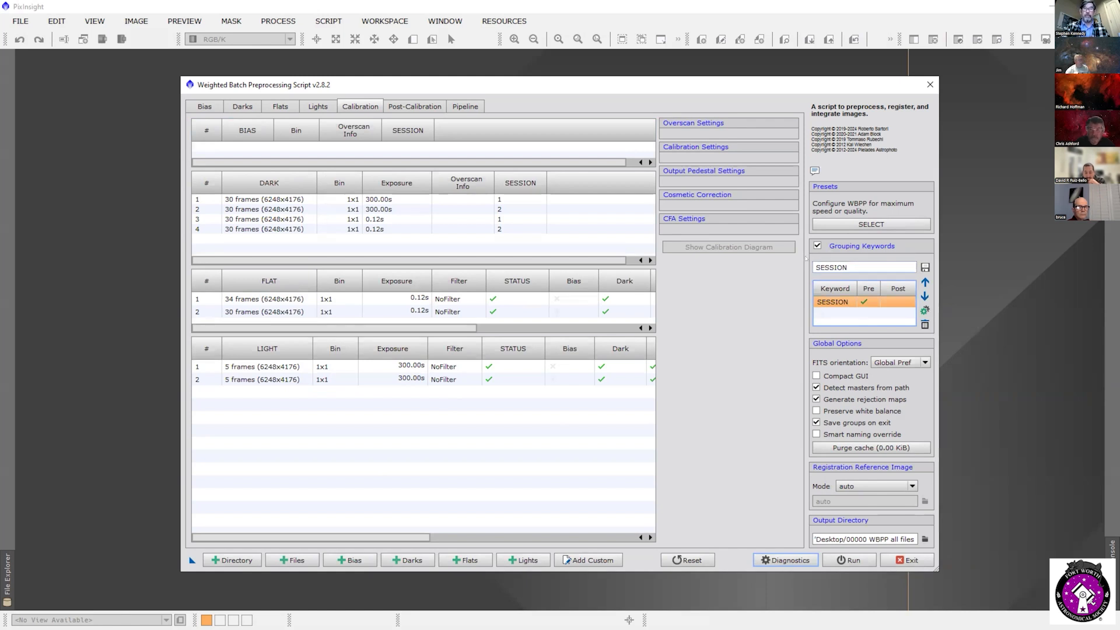
left_click_drag(322, 536, 465, 537)
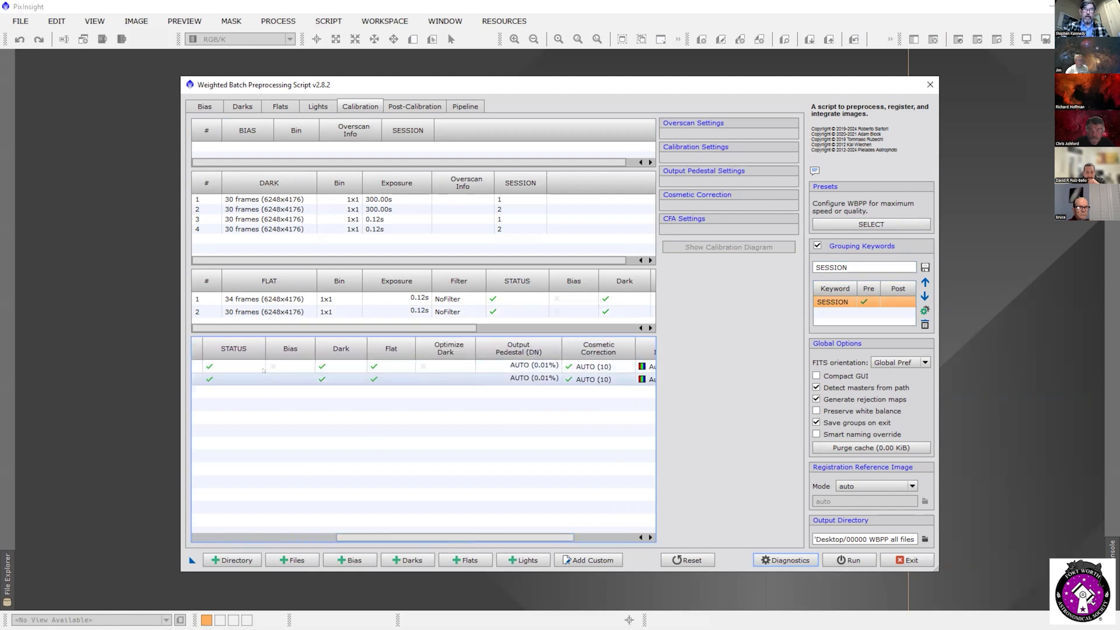
left_click_drag(366, 537, 443, 545)
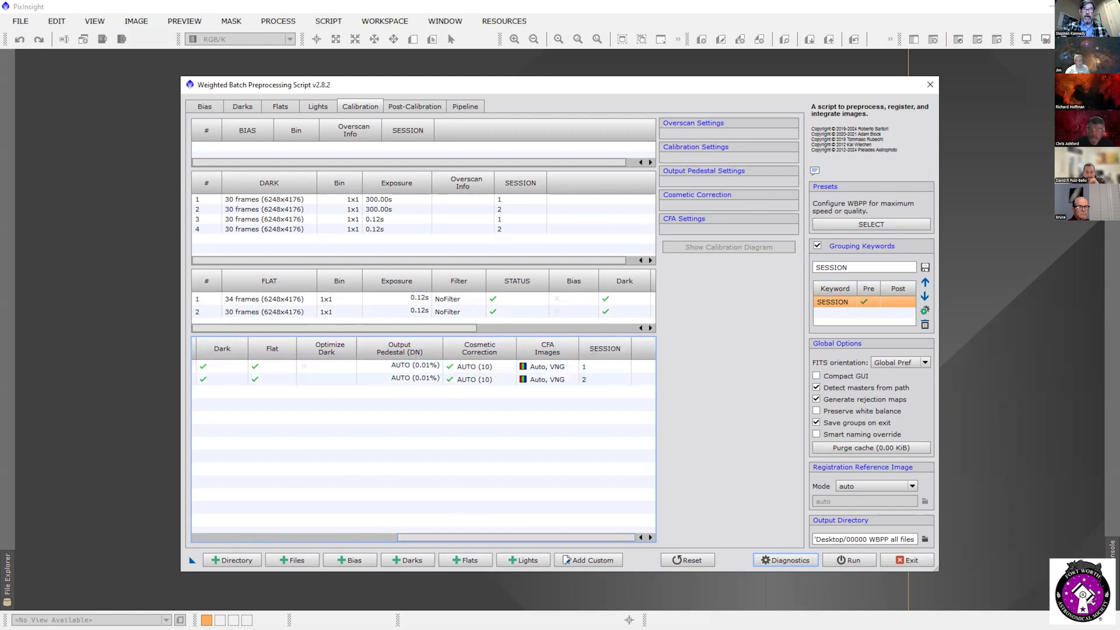
Step: Compare the dark and flat groups matched to the session 1 and session 2 light frames
left_click(592, 362)
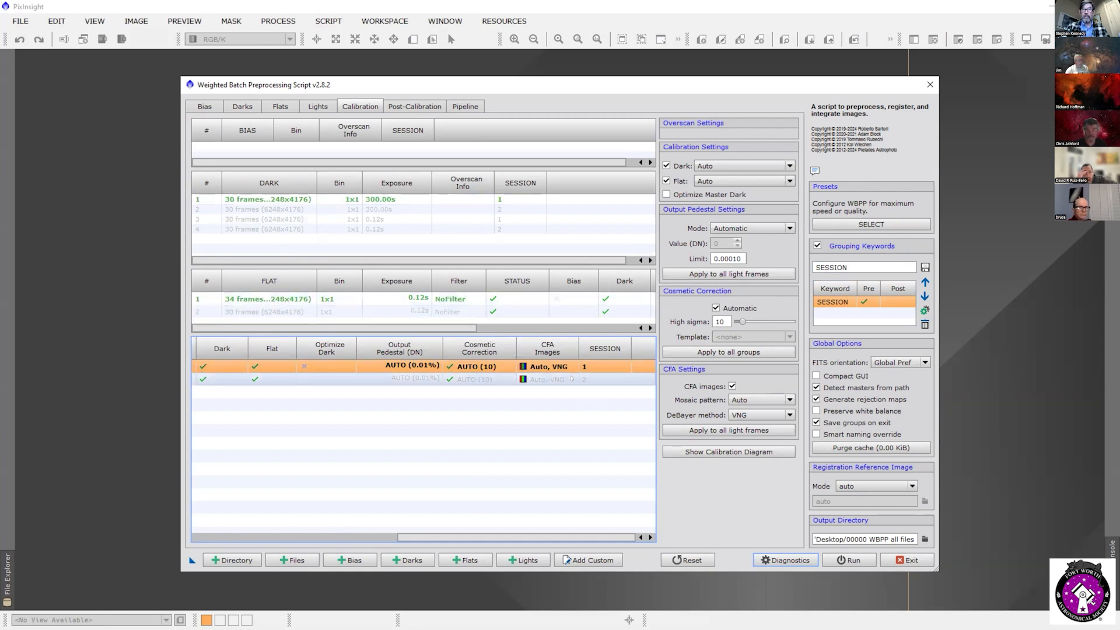
left_click(524, 379)
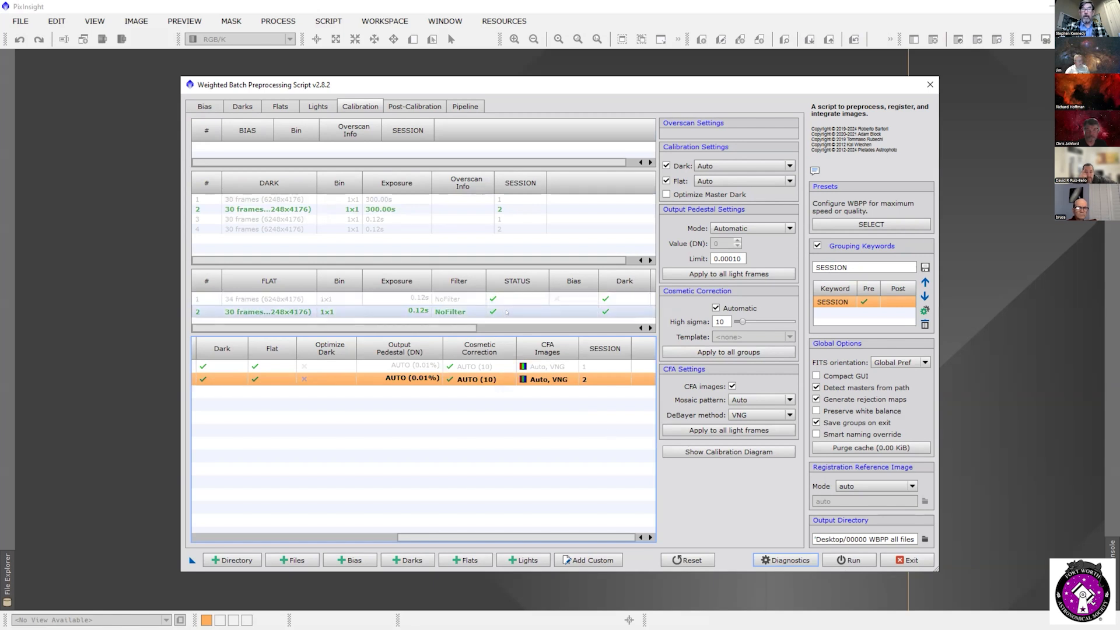
Step: Clear all loaded flat and dark frames, and return to the calibration overview
left_click(281, 106)
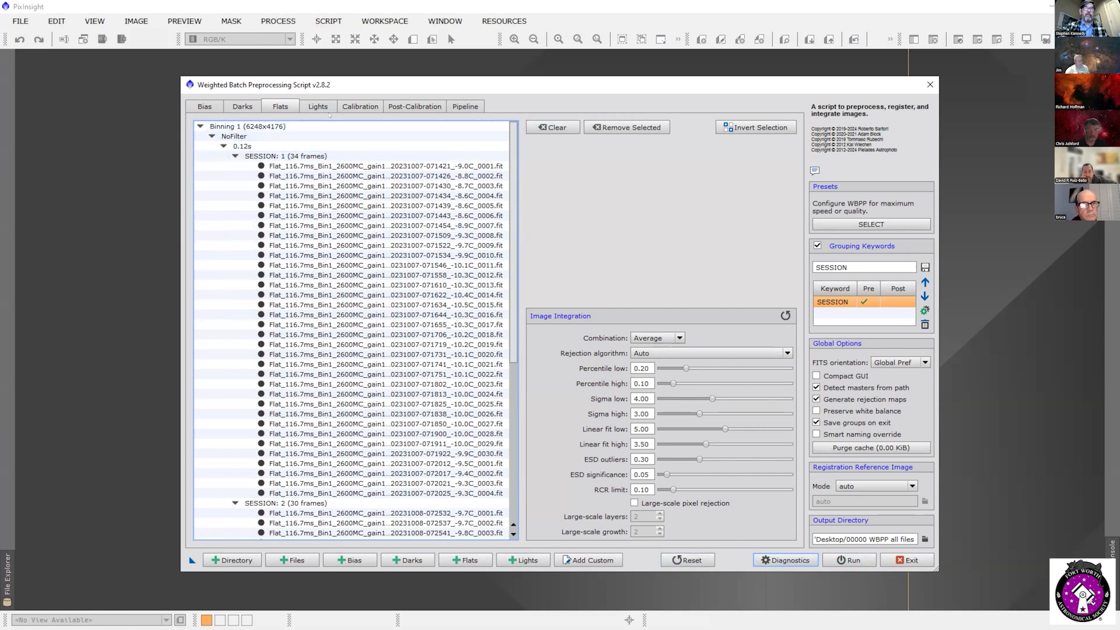
left_click(552, 127)
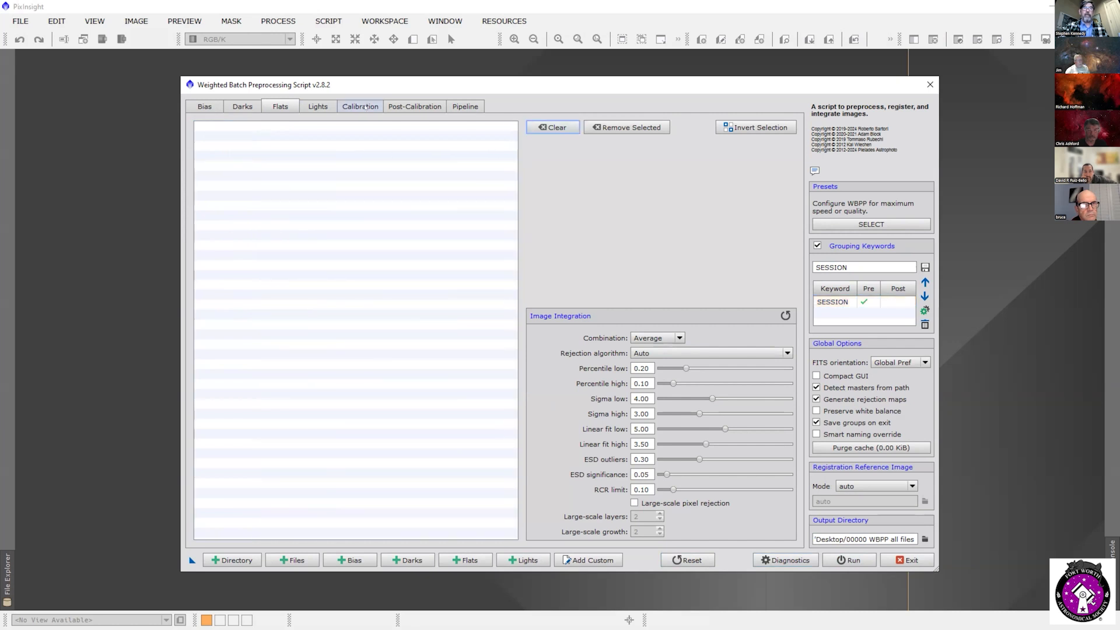
left_click(257, 108)
left_click(553, 127)
left_click(358, 106)
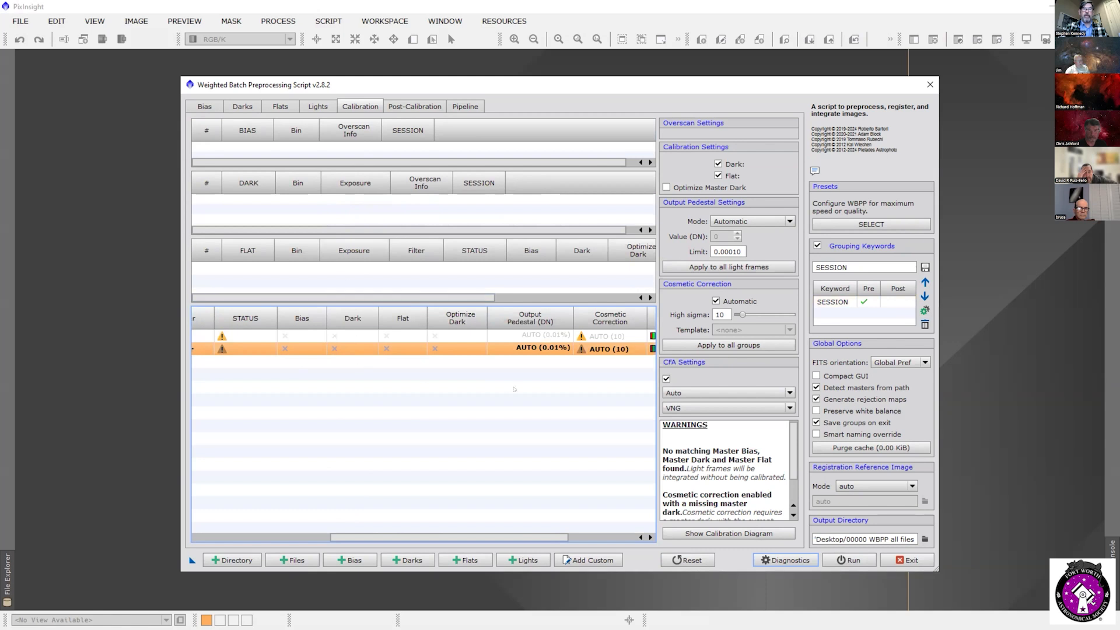
Step: Read the calibration status and warnings for both light frame groups without darks and flats
left_click_drag(377, 537, 235, 518)
left_click(495, 336)
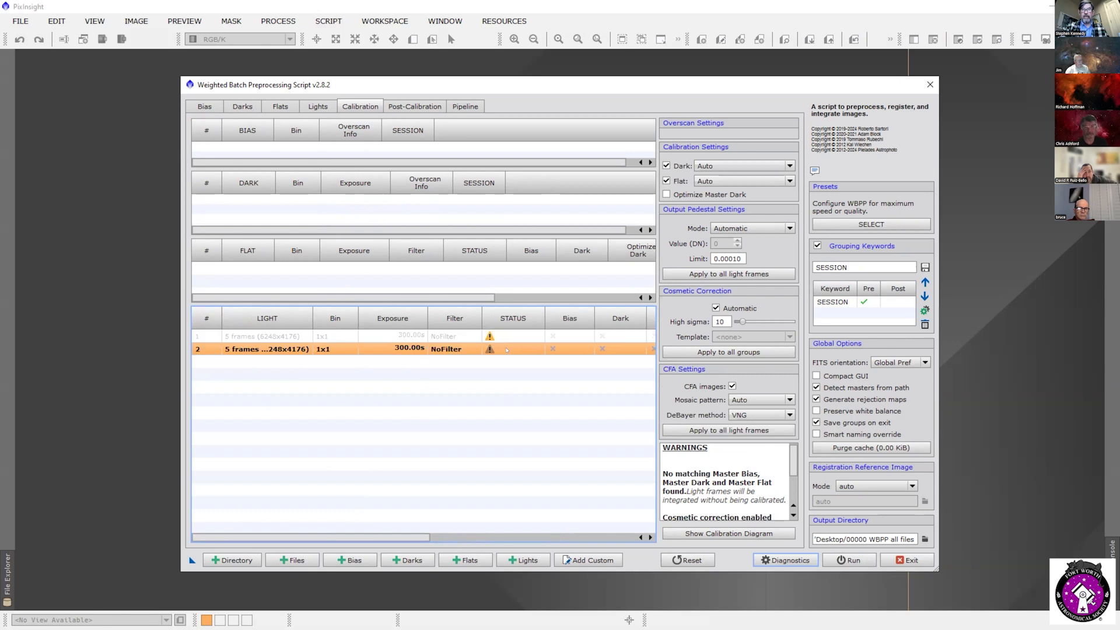
left_click(506, 348)
mouse_move(789, 460)
left_mouse_down()
mouse_move(794, 497)
mouse_move(794, 470)
left_mouse_up()
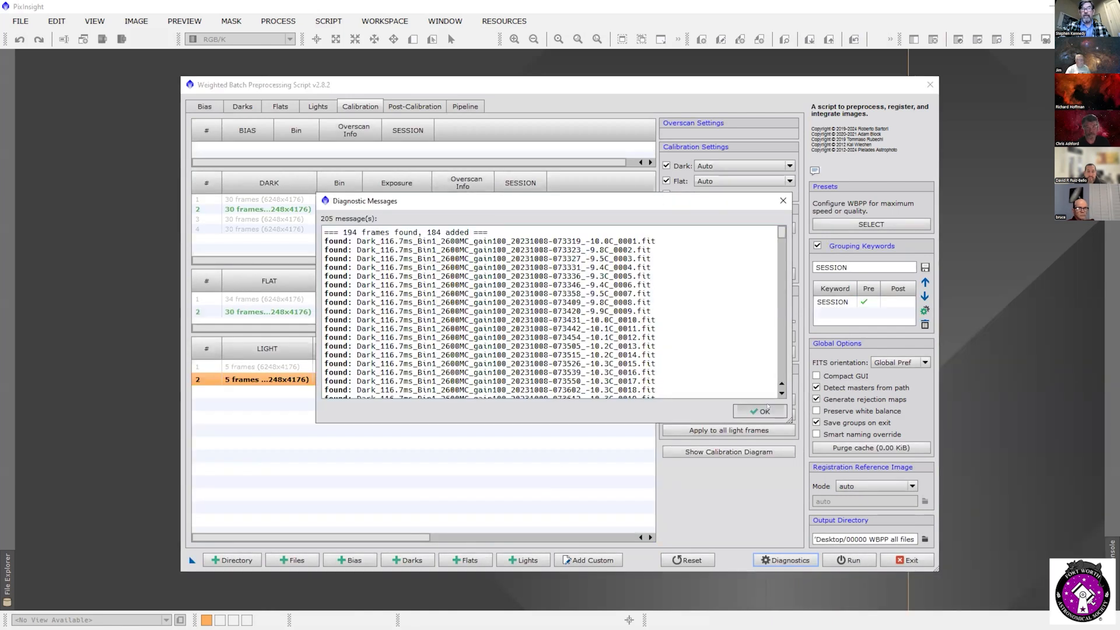
Step: Dismiss the diagnostic messages and inspect the calibration flow diagrams of the session 1 and session 2 light groups
left_click(759, 411)
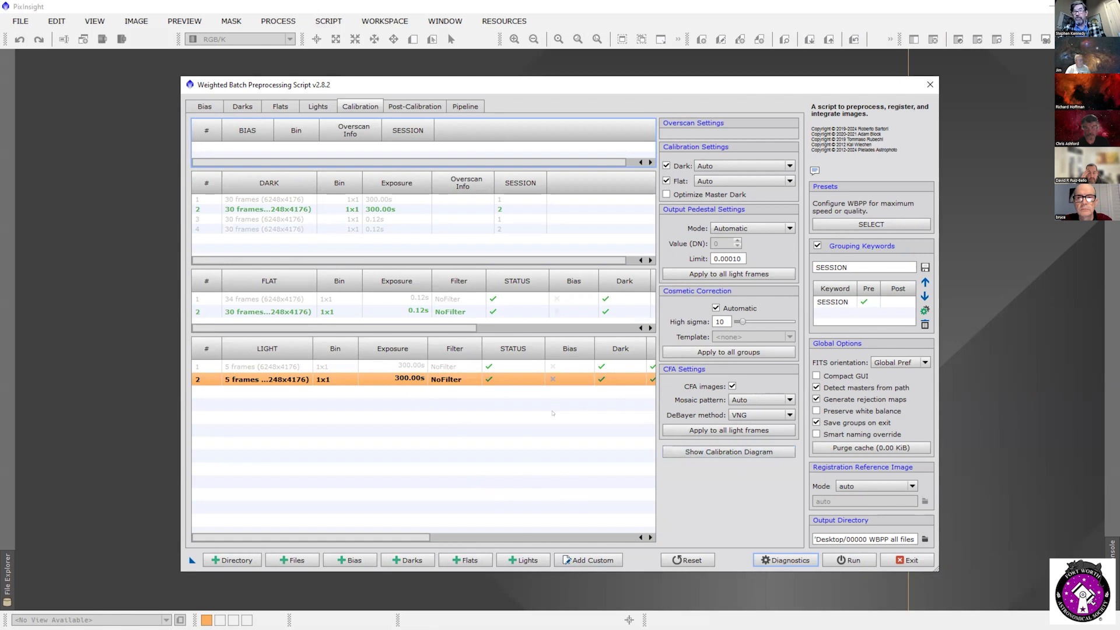
left_click(220, 367)
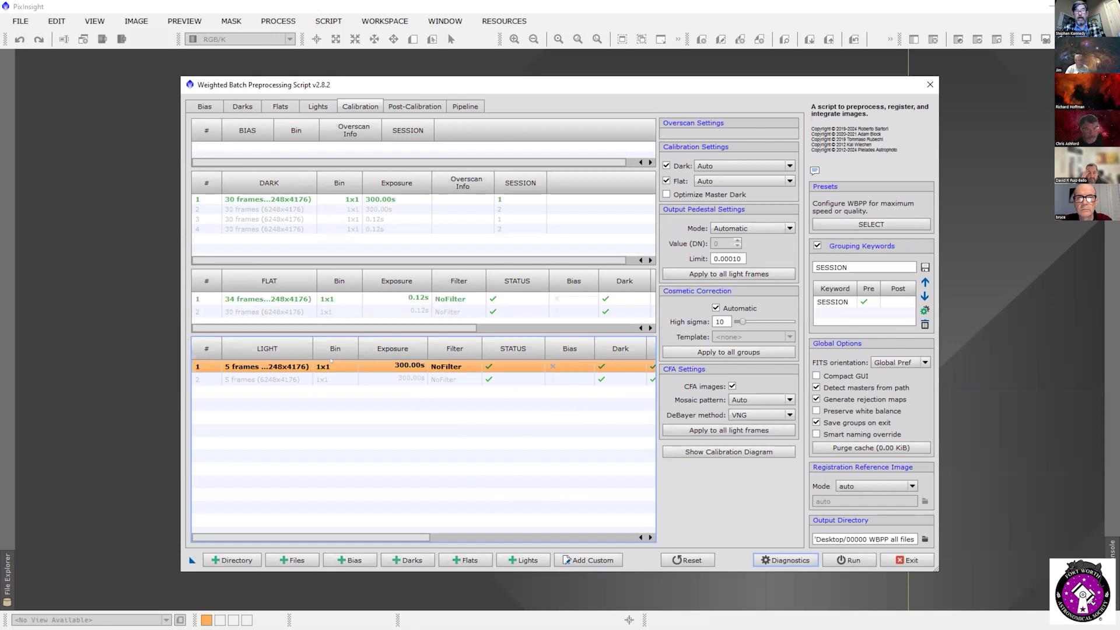
left_click(712, 452)
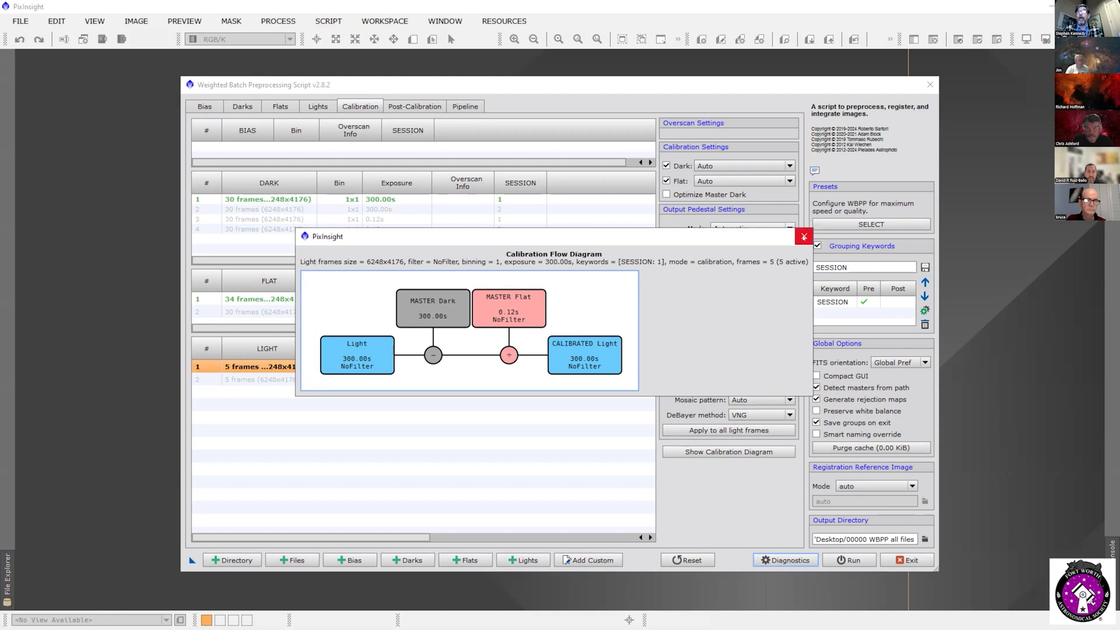
left_click(804, 235)
left_click(404, 378)
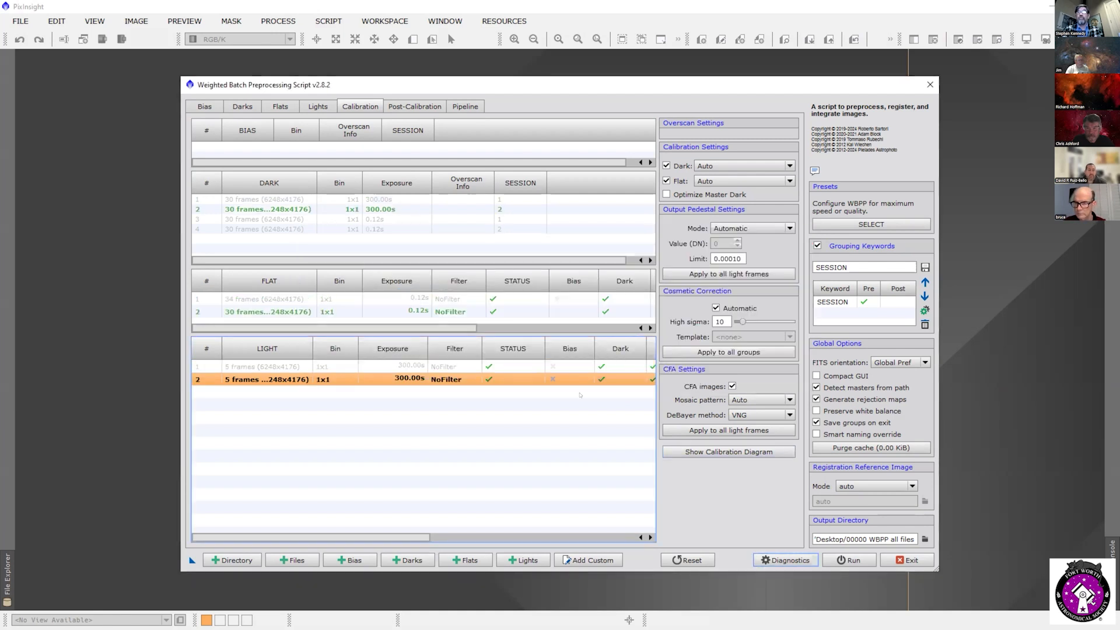
left_click(730, 452)
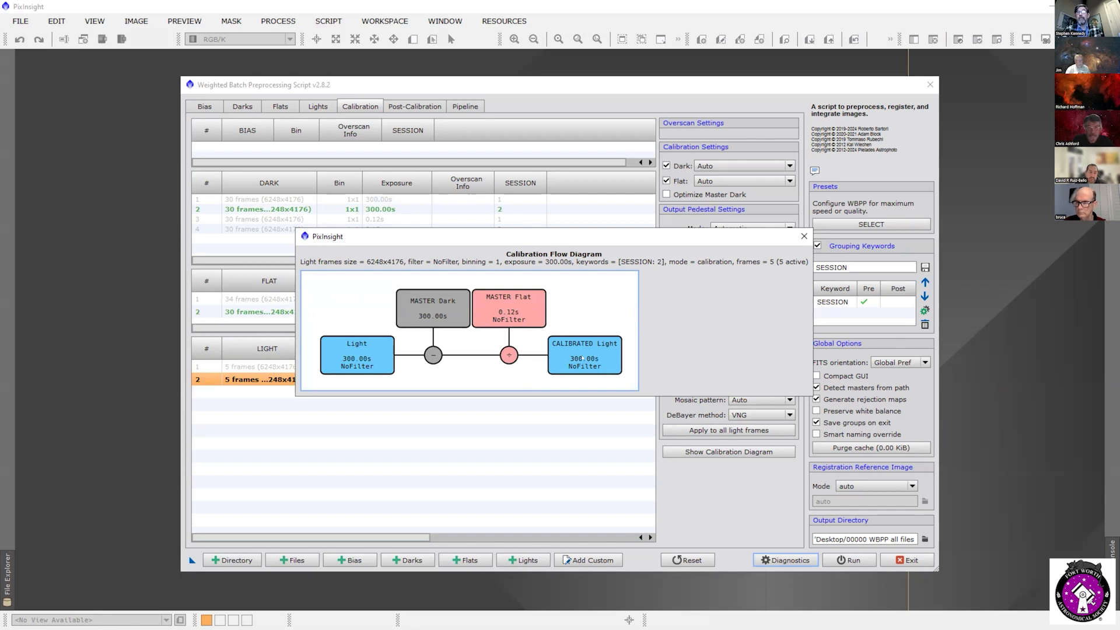
left_click(803, 236)
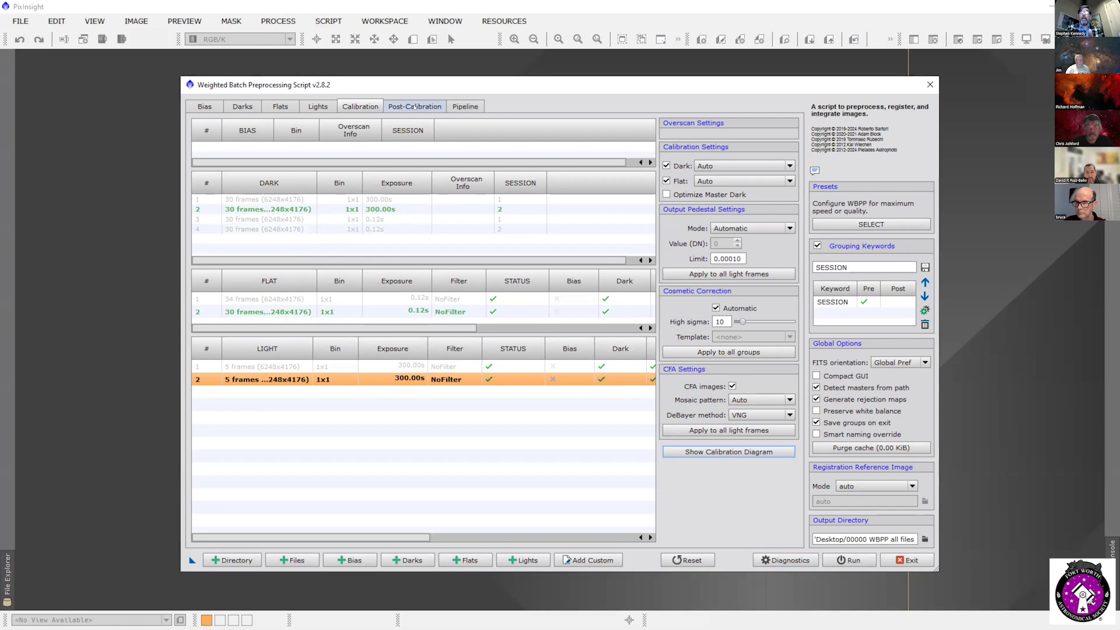
Step: Review the post-calibration grouping and settings of the 300 s light frames, and return to the calibration overview
left_click(415, 107)
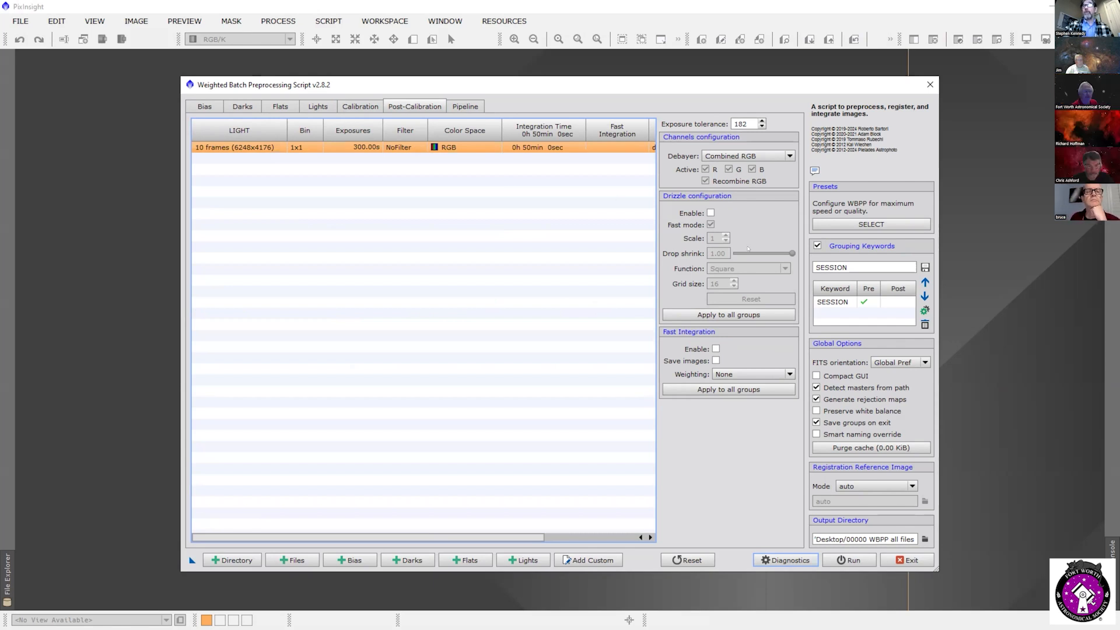
mouse_move(743, 249)
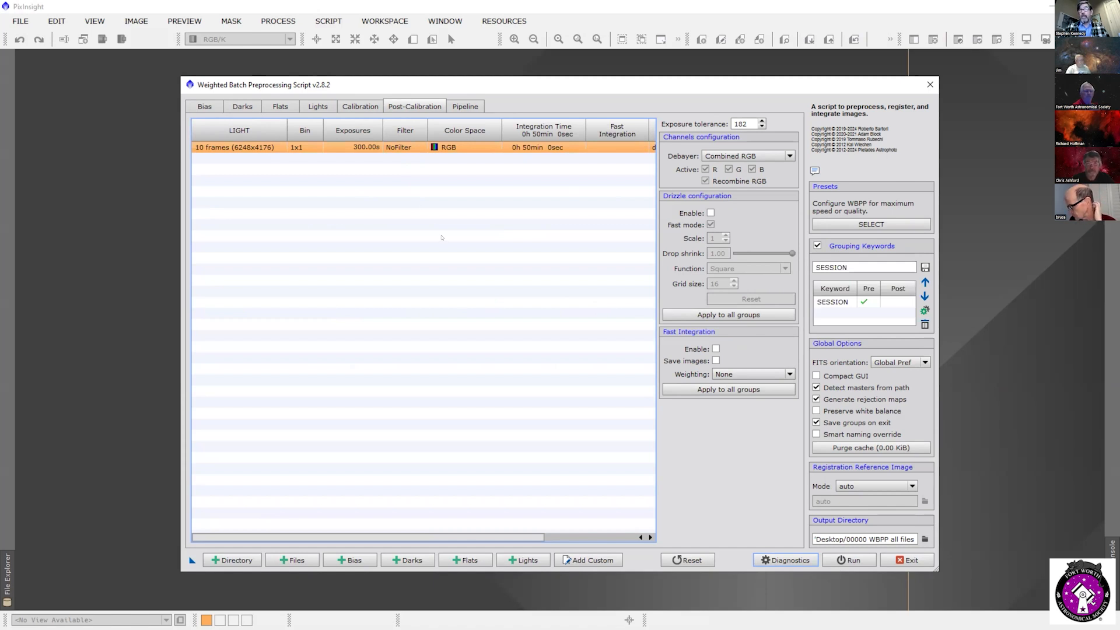
left_click(357, 108)
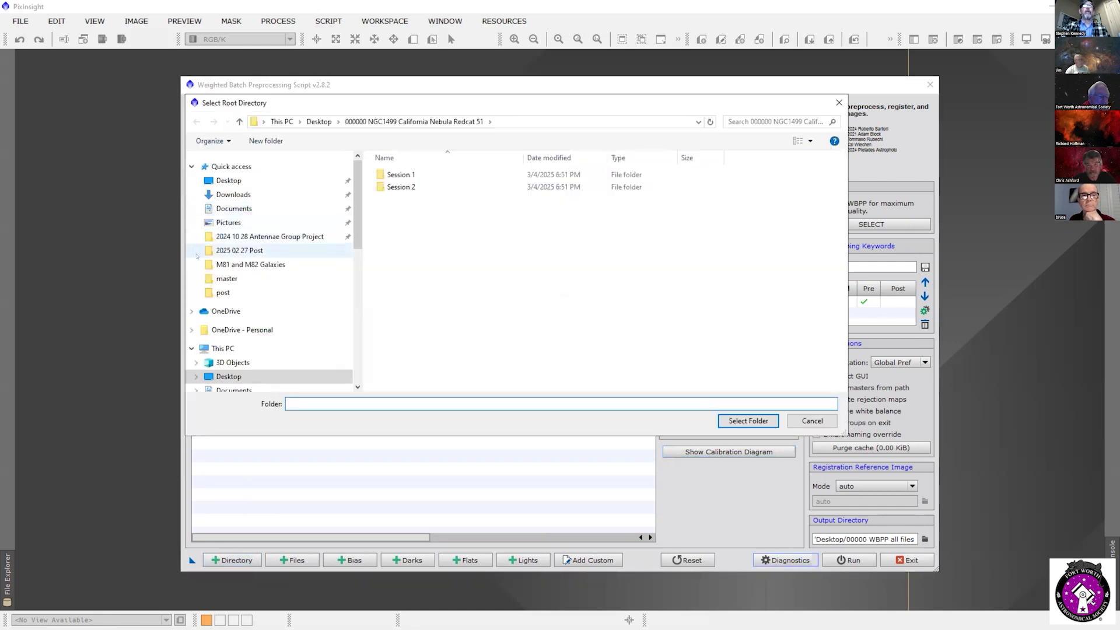
Step: Add the bias frames from the Bias folder in D:, 02 OSC Dark Library, Duo, and dismiss the diagnostic messages
scroll(265, 338, "down", 1)
scroll(265, 339, "down", 2)
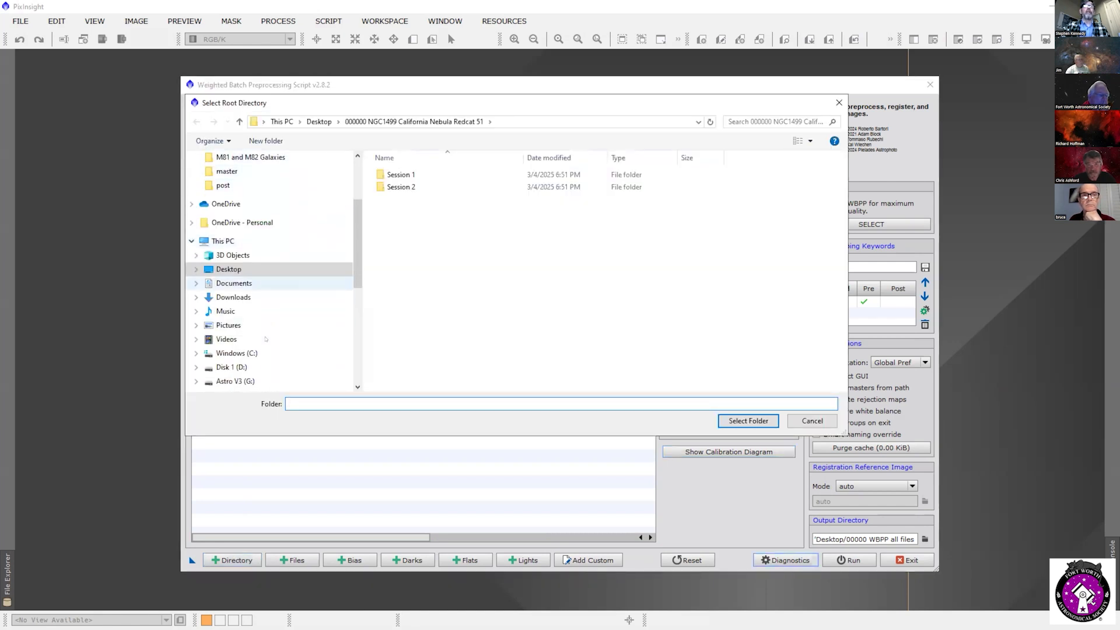
left_click(235, 324)
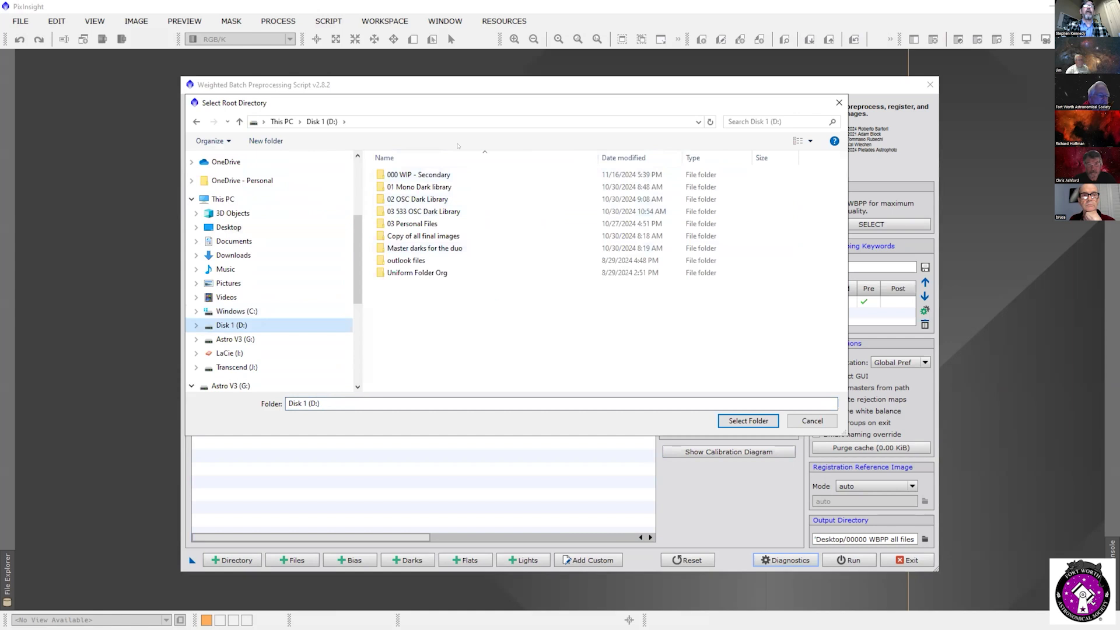
double_click(427, 199)
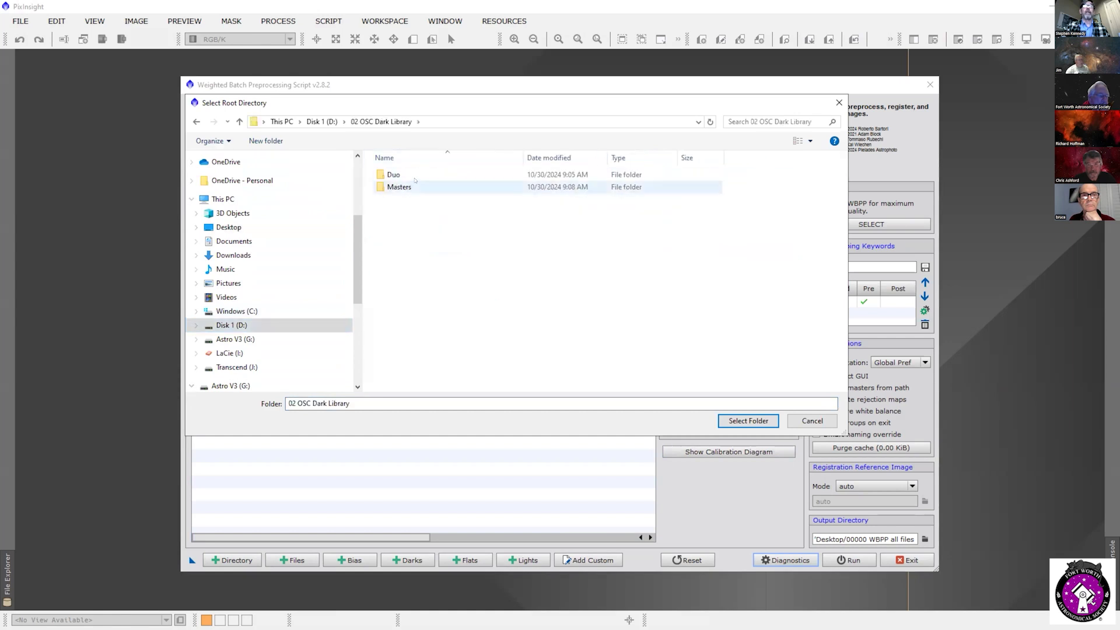
double_click(416, 175)
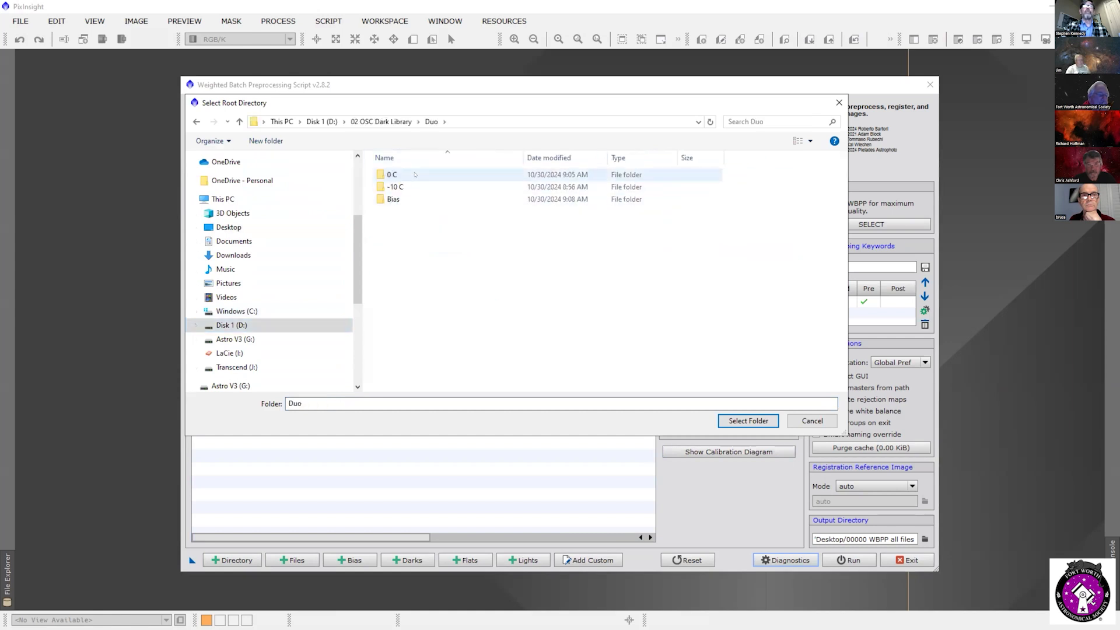
left_click(405, 200)
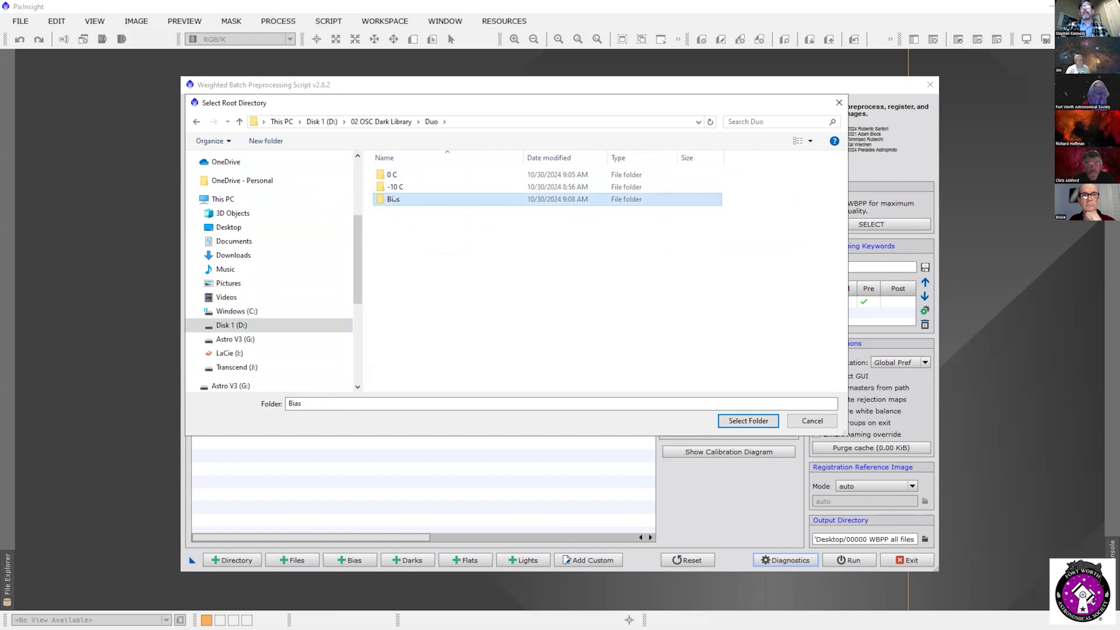
left_click(751, 420)
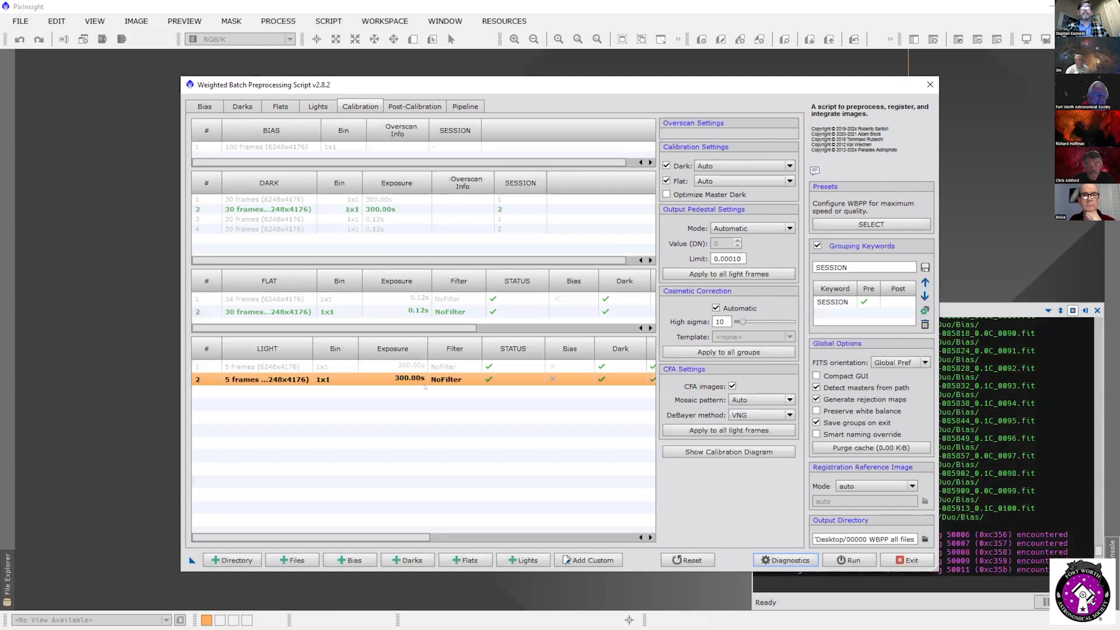
left_click(761, 409)
Step: Check whether the bias group is matched to either light group, and inspect the session 2 calibration flow diagram
left_click(360, 146)
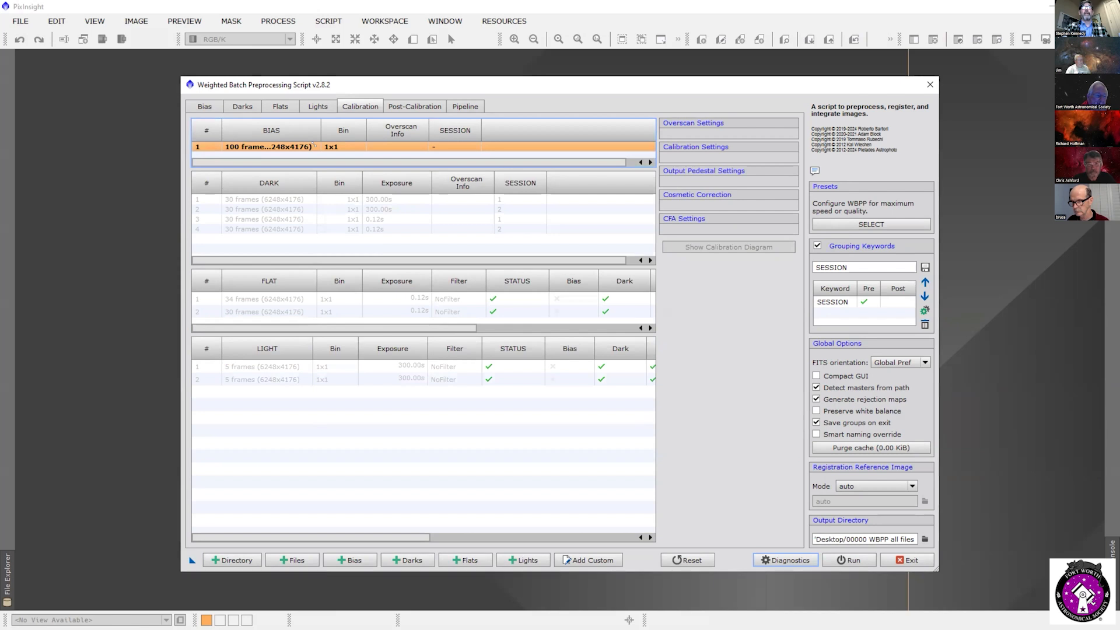
left_click(406, 378)
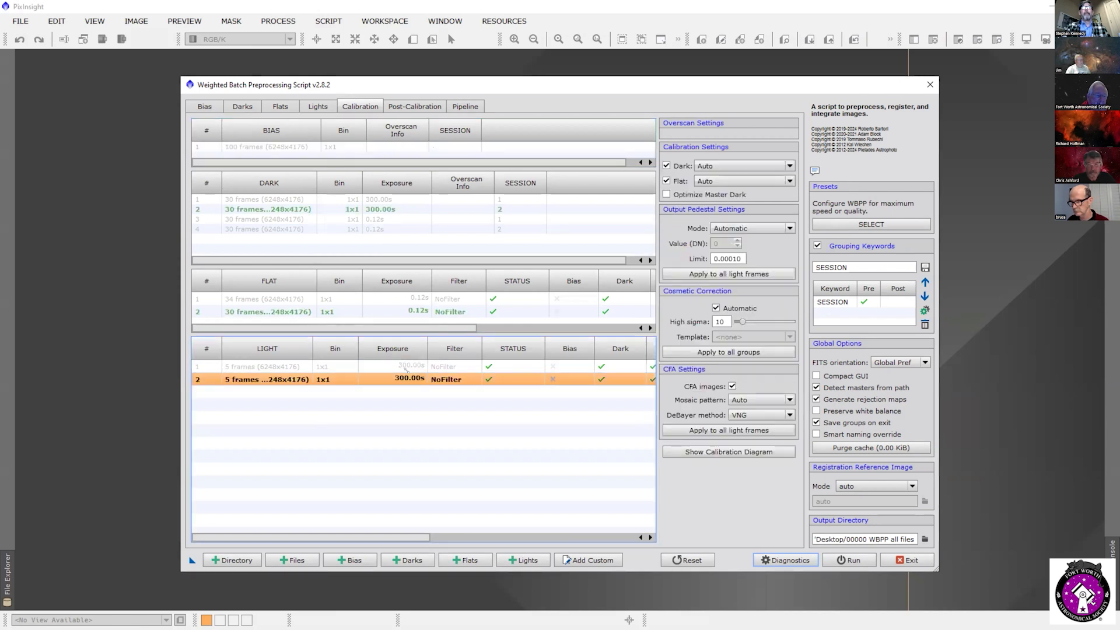
left_click(307, 366)
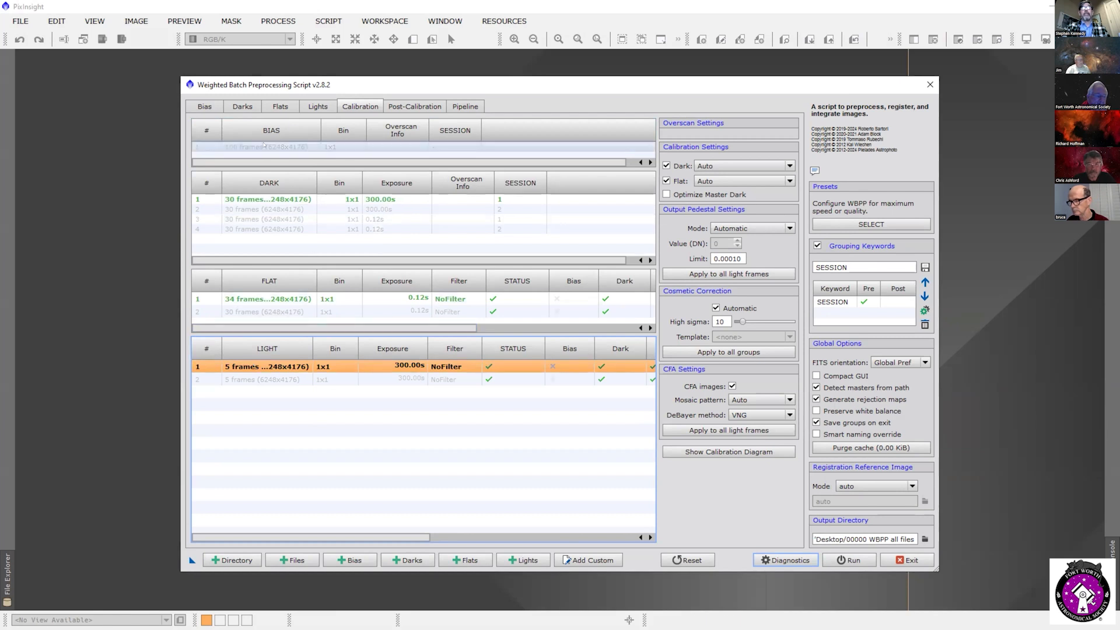
left_click(271, 377)
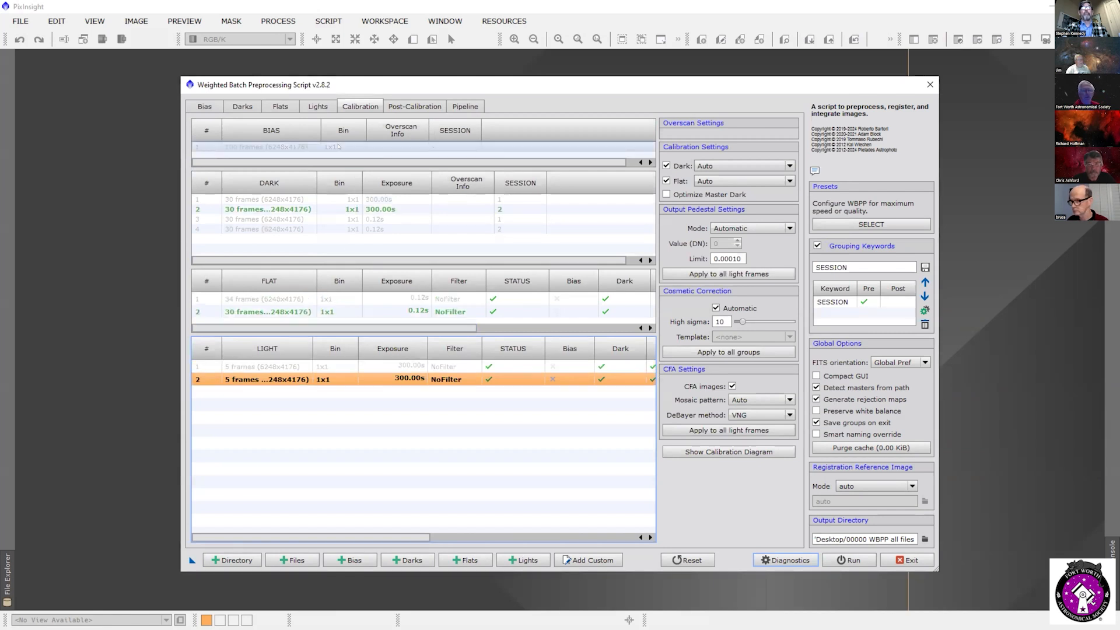
left_click(706, 452)
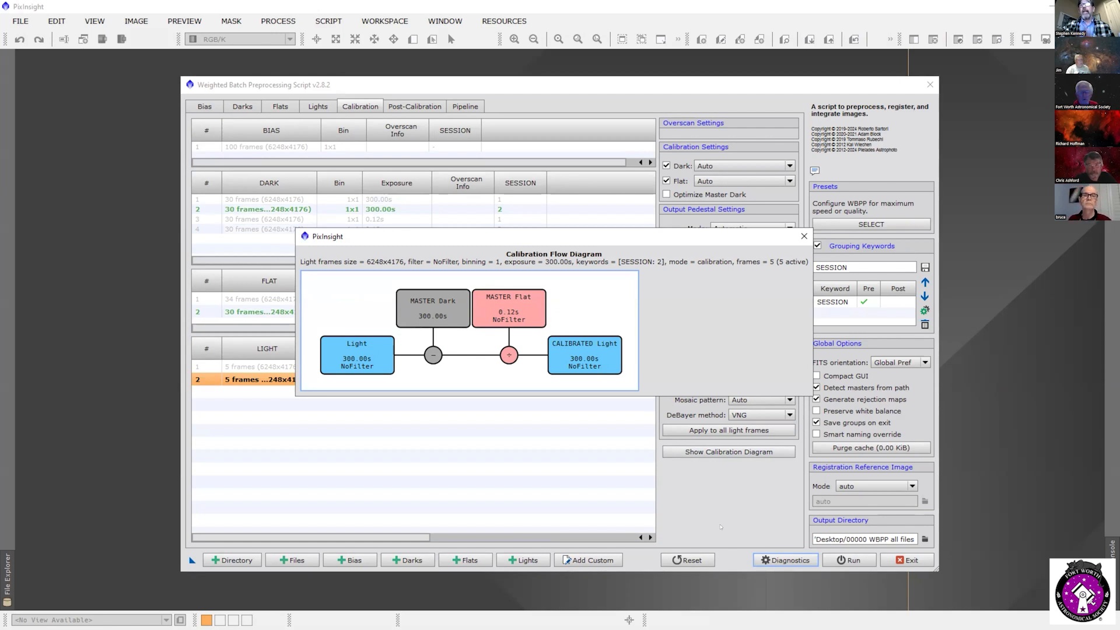
left_click(804, 237)
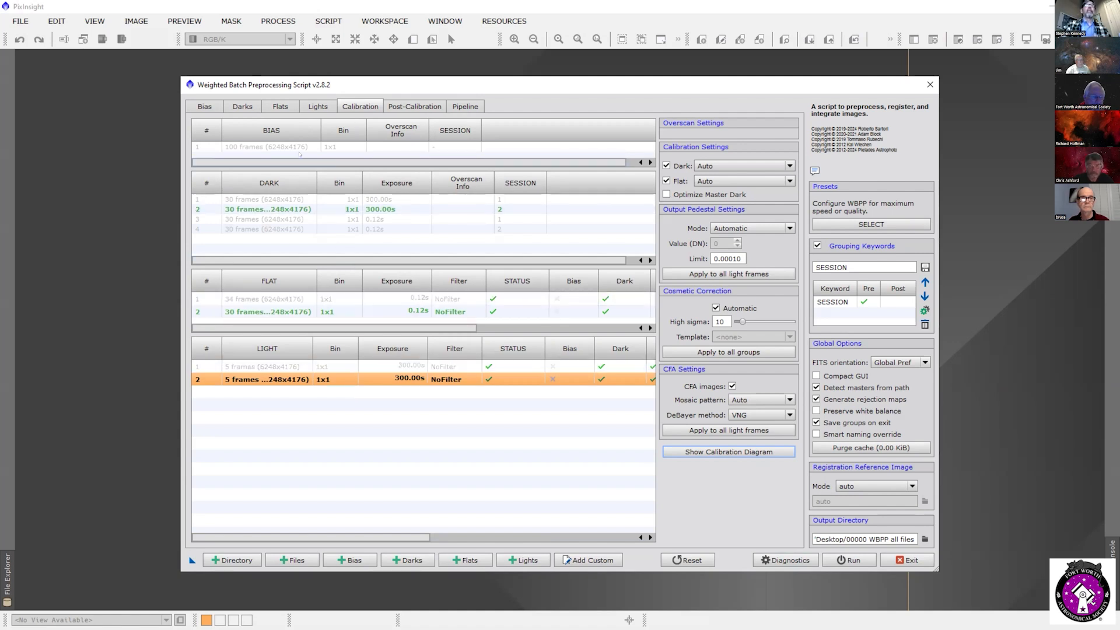
Step: Clear all dark and bias frames from the script, and return to the calibration overview
left_click(244, 107)
left_click(571, 131)
left_click(203, 106)
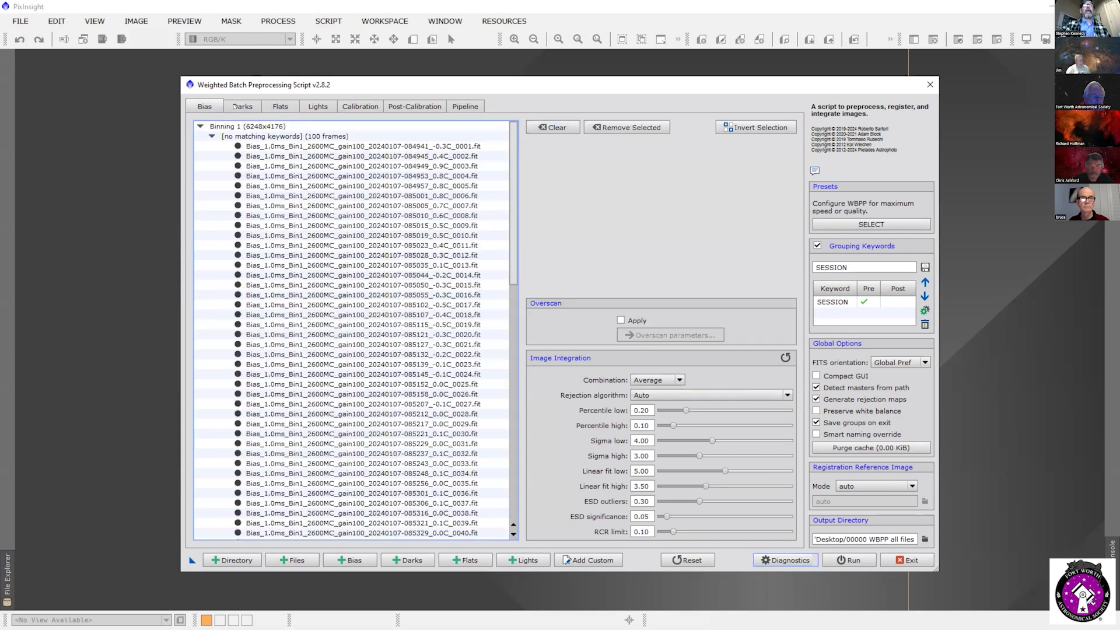
left_click(557, 128)
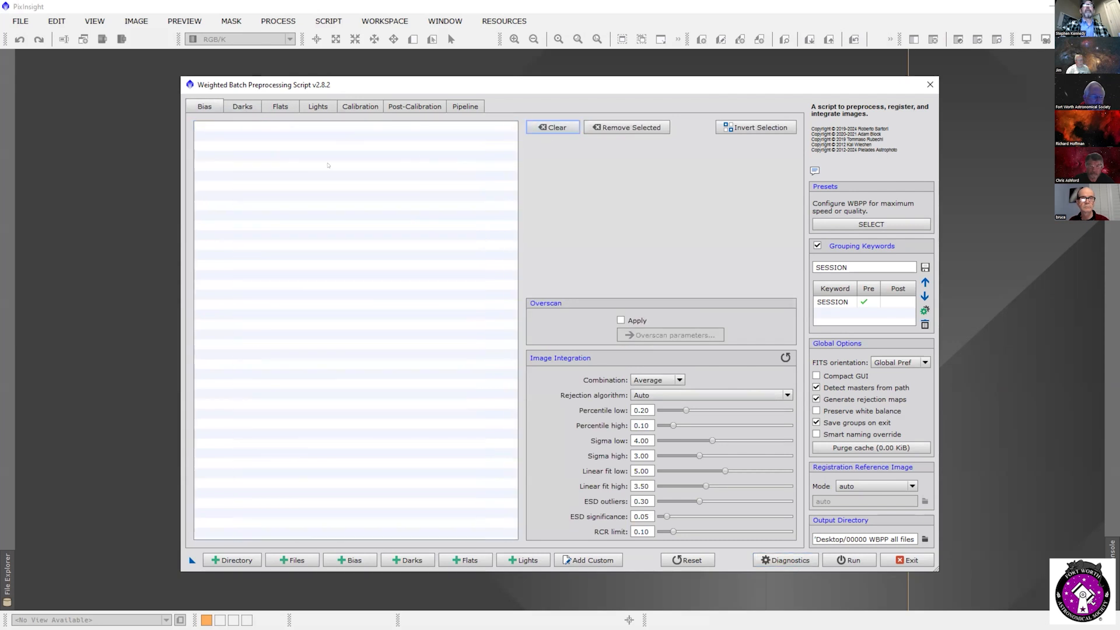
left_click(346, 107)
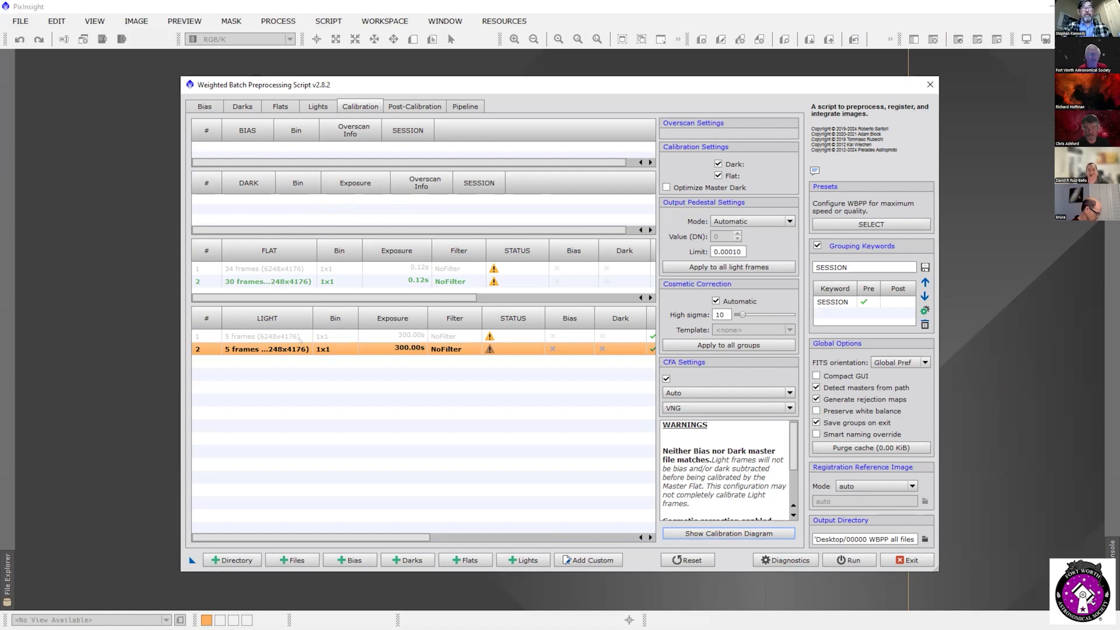
Step: Read through all warnings for the session 1 light group with only flat frames loaded
left_click(413, 336)
scroll(716, 483, "down", 1)
scroll(716, 482, "up", 1)
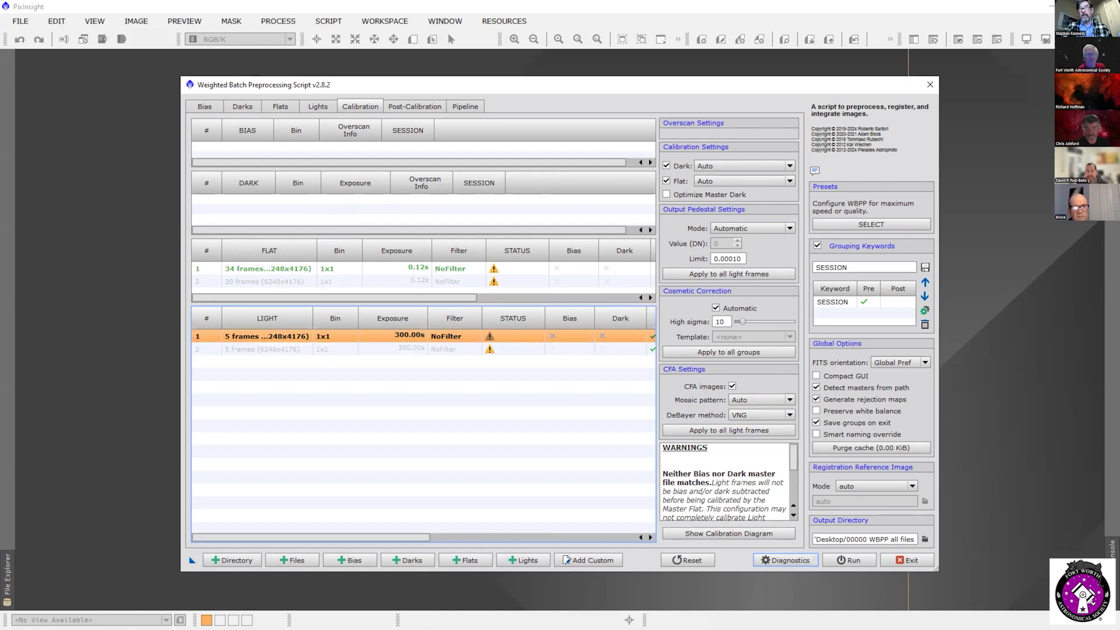
scroll(723, 482, "down", 1)
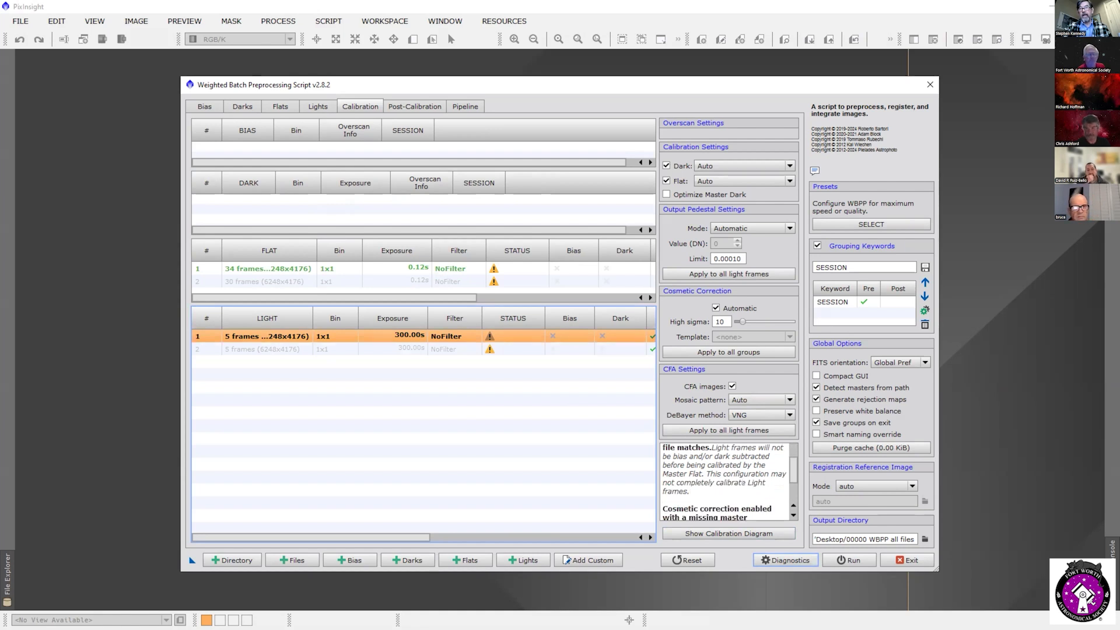
scroll(723, 481, "down", 2)
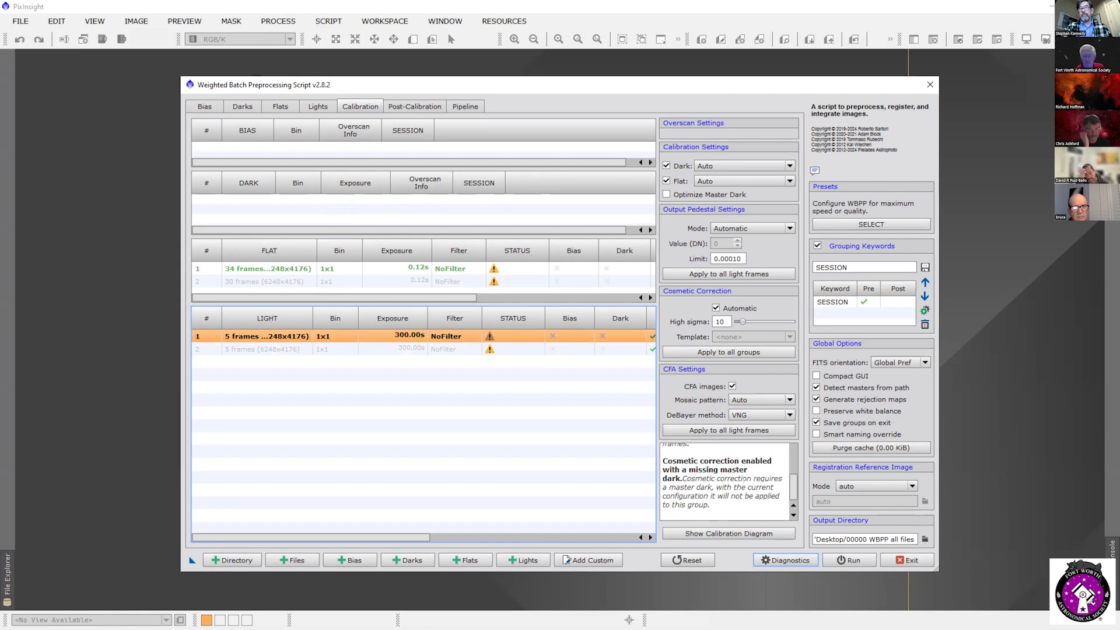
scroll(744, 478, "up", 3)
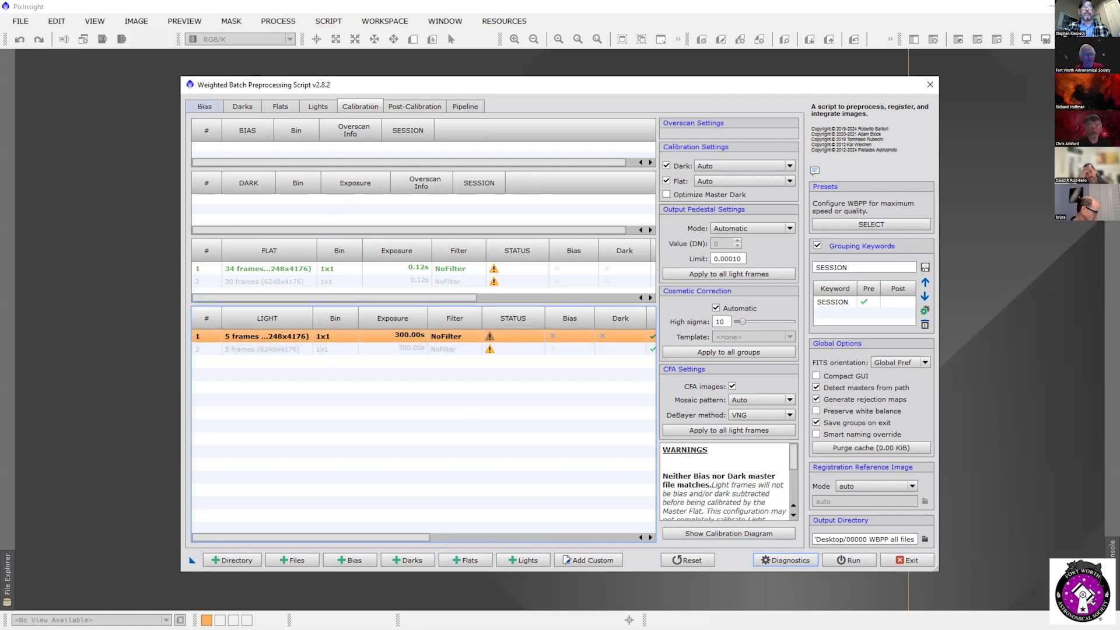
Step: Add the bias frames from the Bias folder to the flats-only setup and check their match with the session 2 flats
left_click(232, 560)
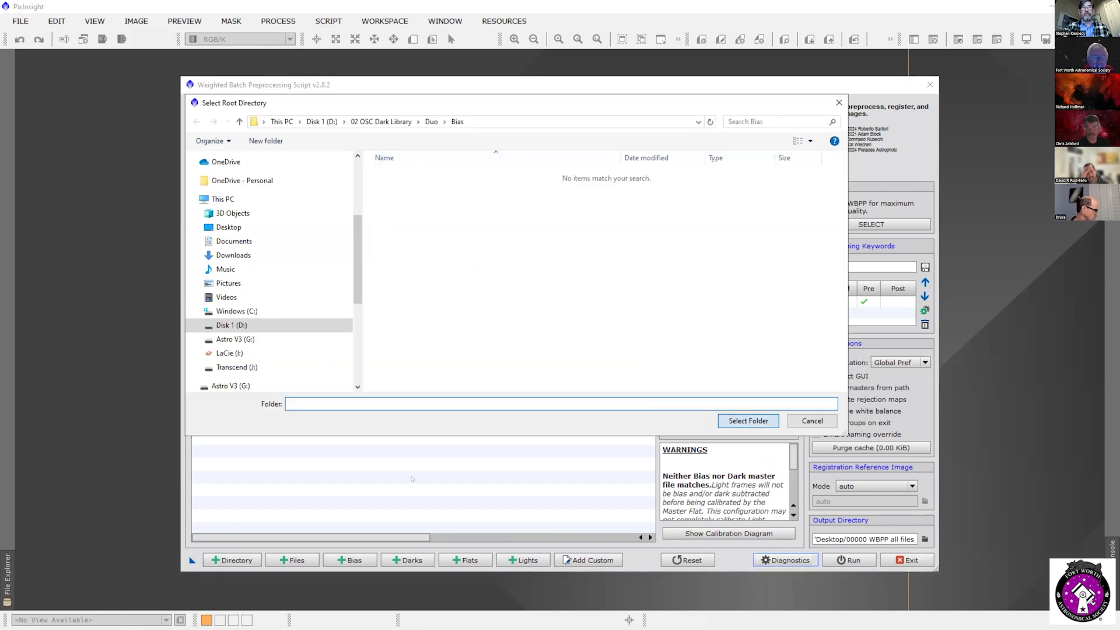
key("Return")
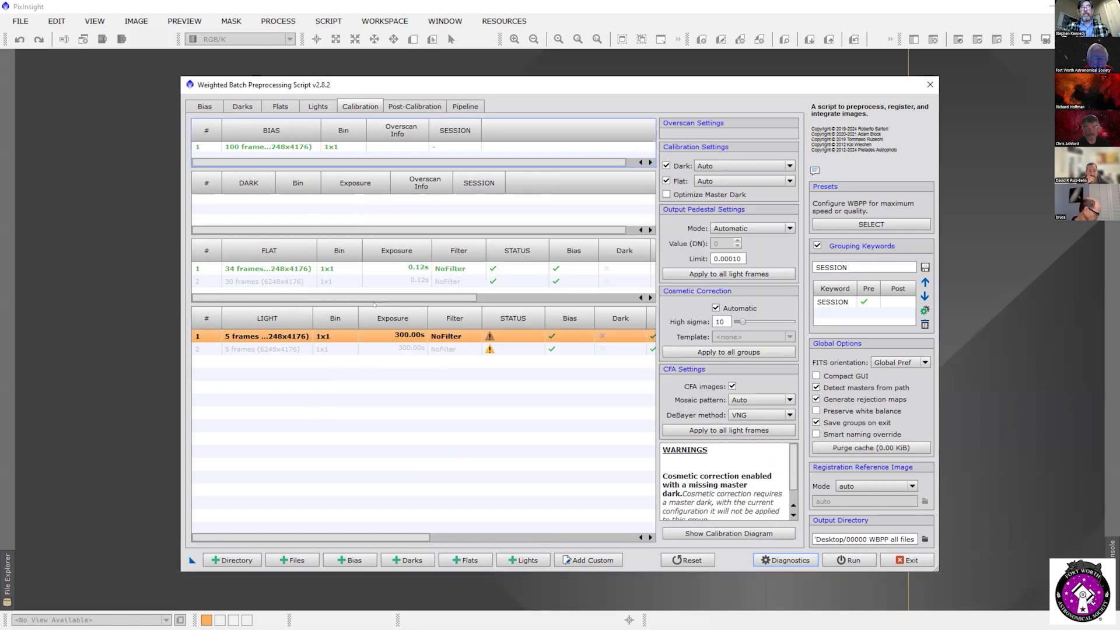
left_click(423, 282)
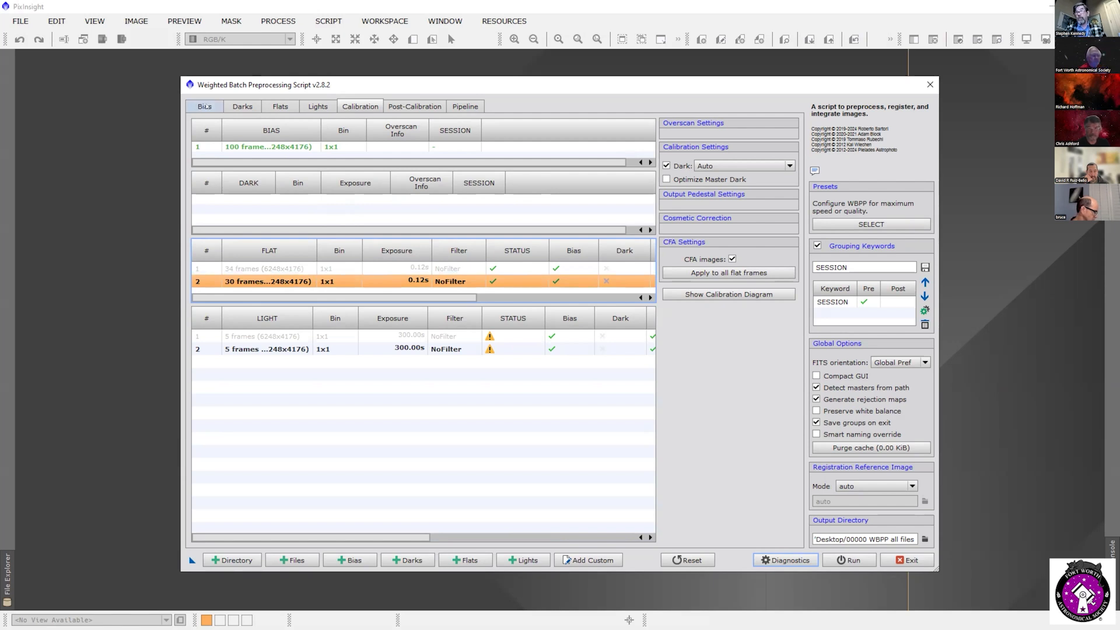
Step: Reset the script by clearing all file lists and purging the cache, without resetting its parameters
left_click(693, 561)
left_click(507, 320)
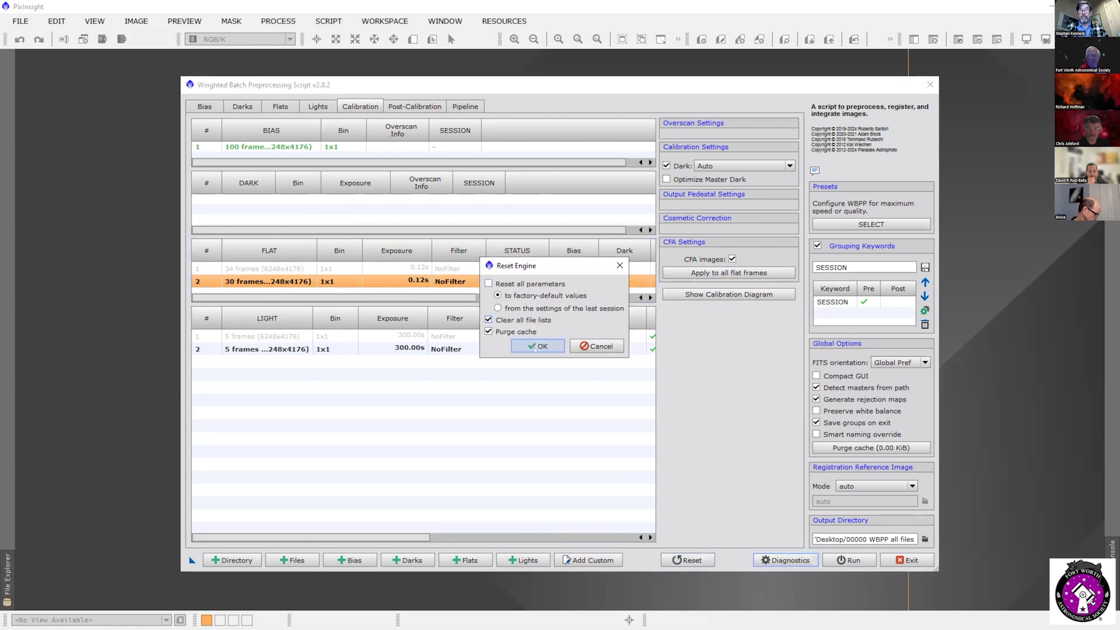
left_click(537, 345)
Step: Load all frames from the Desktop folder 000000 NGC1499 California Nebula Redcat 51 and dismiss the diagnostic messages
left_click(247, 559)
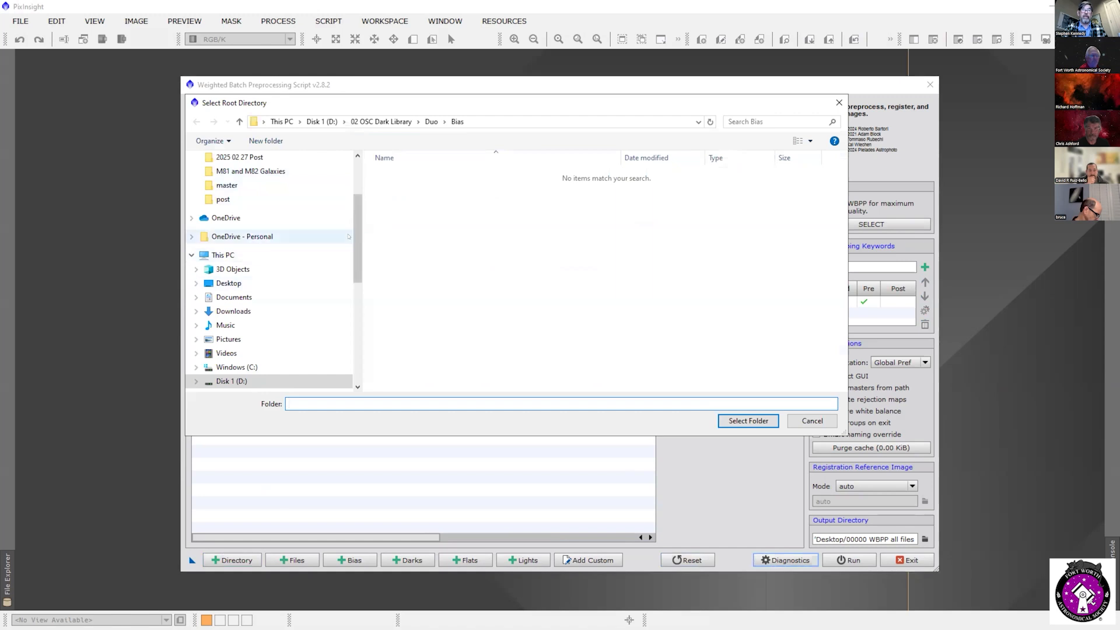
scroll(287, 236, "up", 3)
left_click(292, 182)
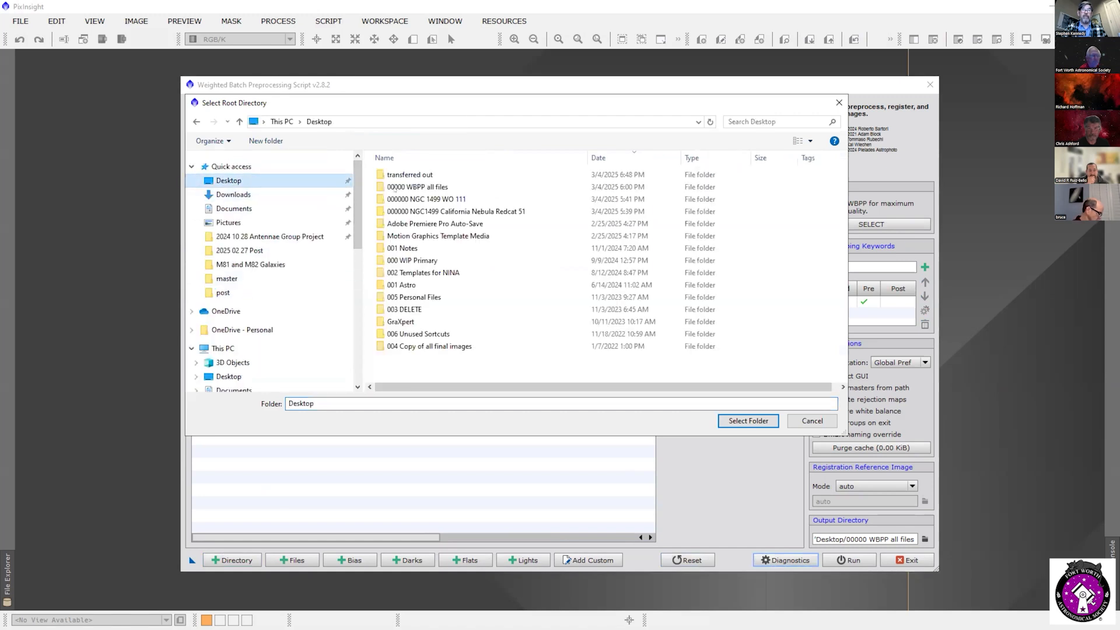
double_click(473, 211)
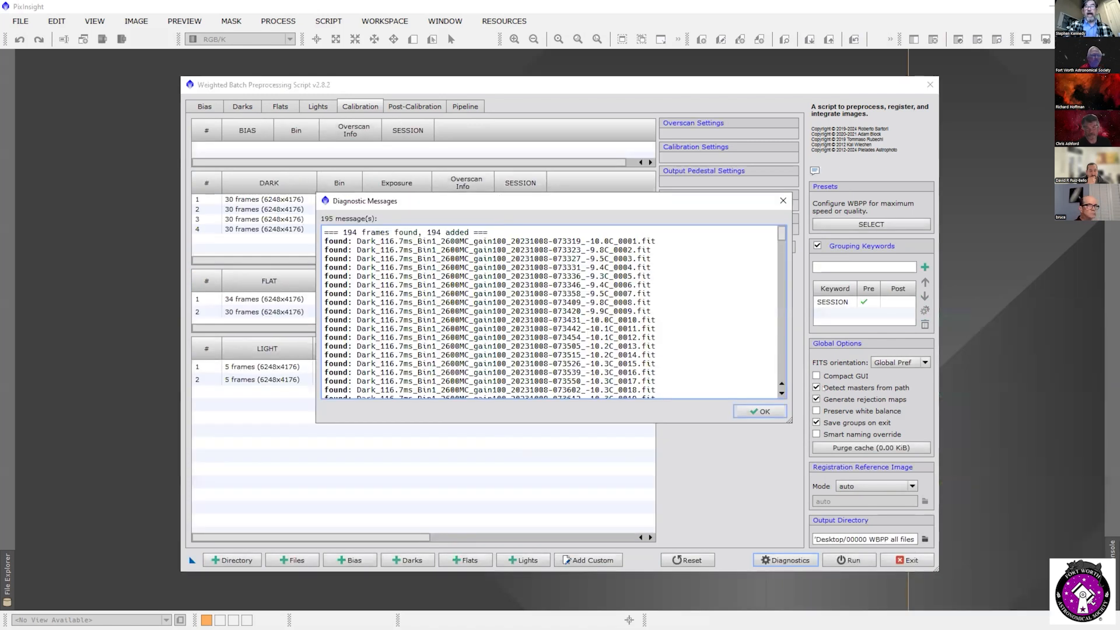
left_click(775, 413)
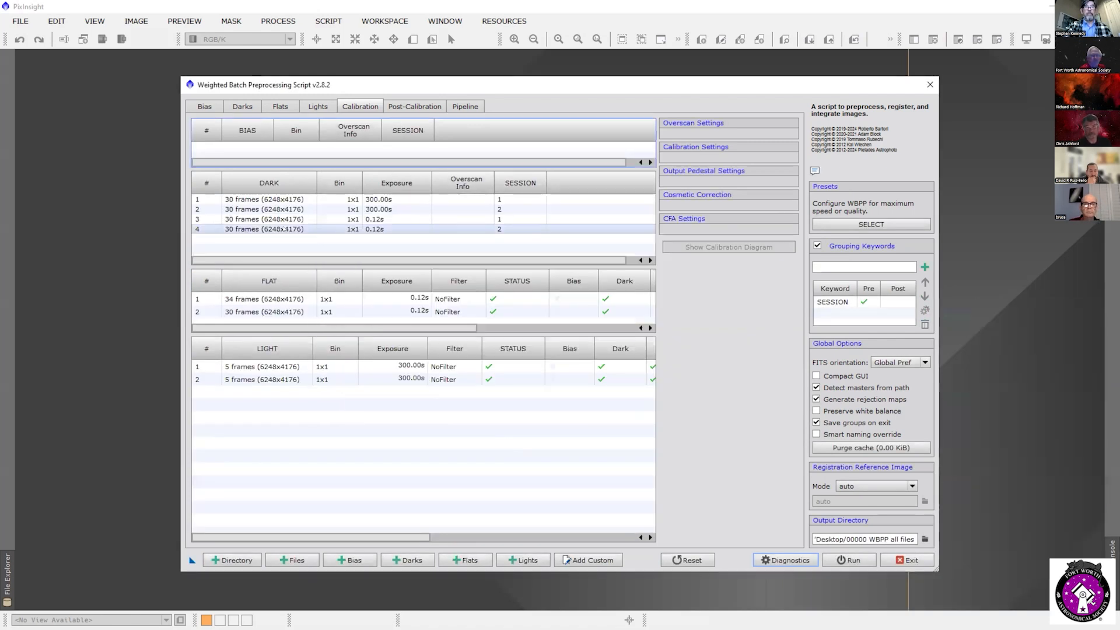
Step: Check which darks and flats match the session 2 flat and light groups, including the flat group's calibration flow diagram
left_click(283, 312)
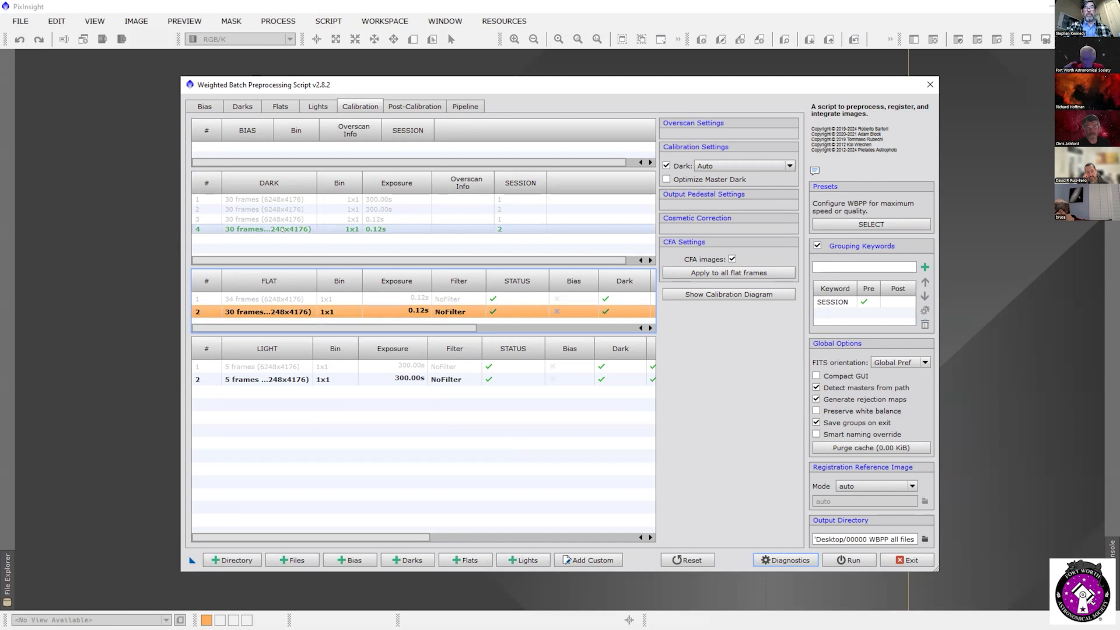
left_click(728, 294)
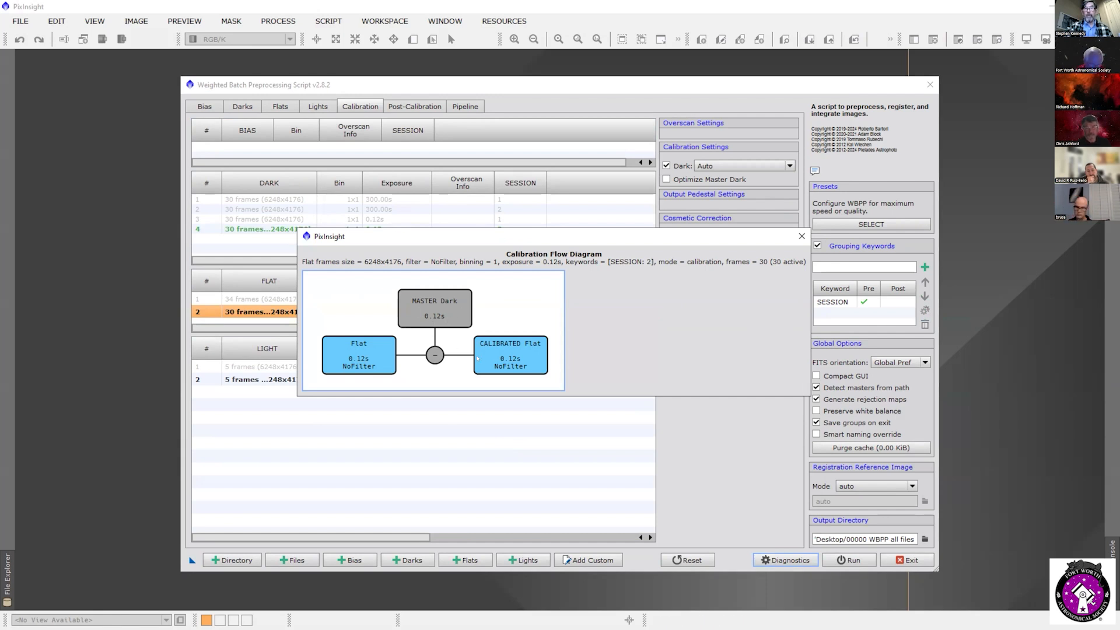
left_click(801, 237)
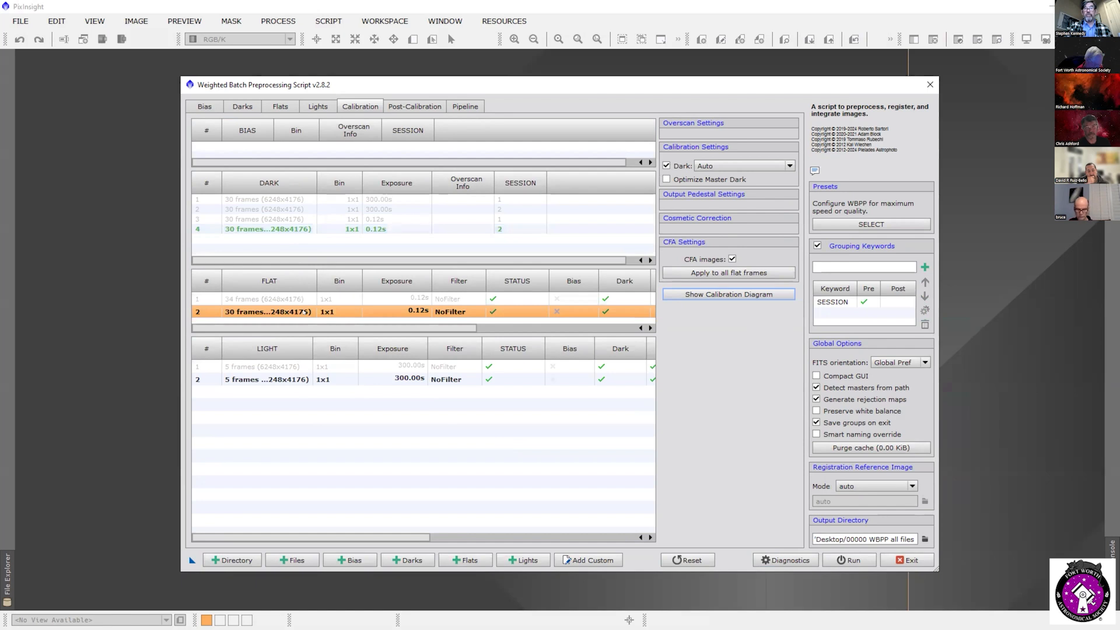
left_click(318, 228)
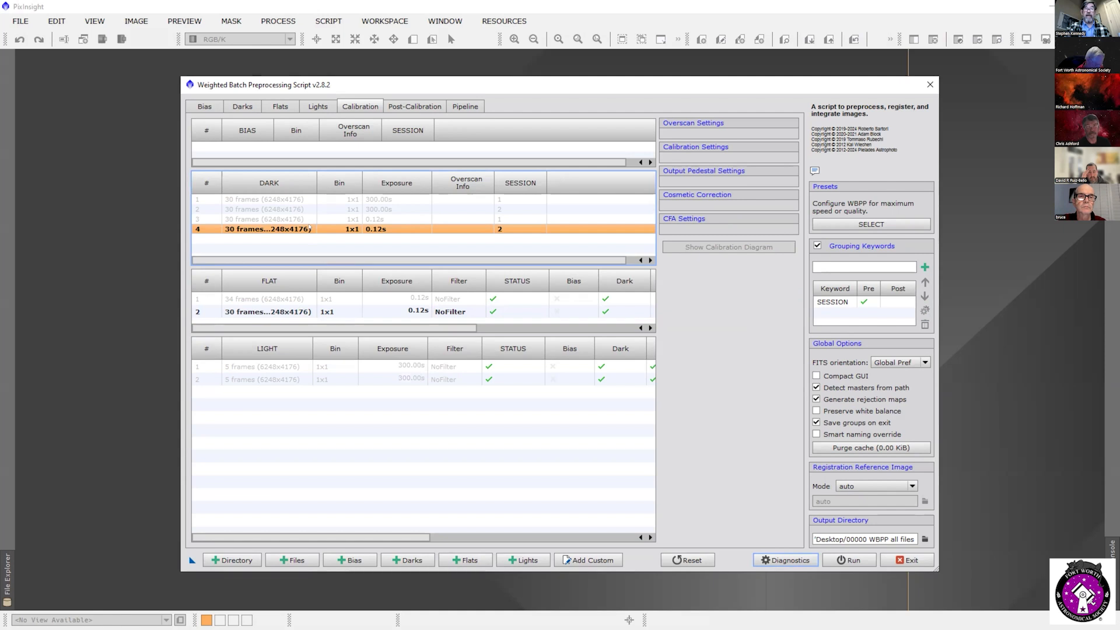
left_click(385, 208)
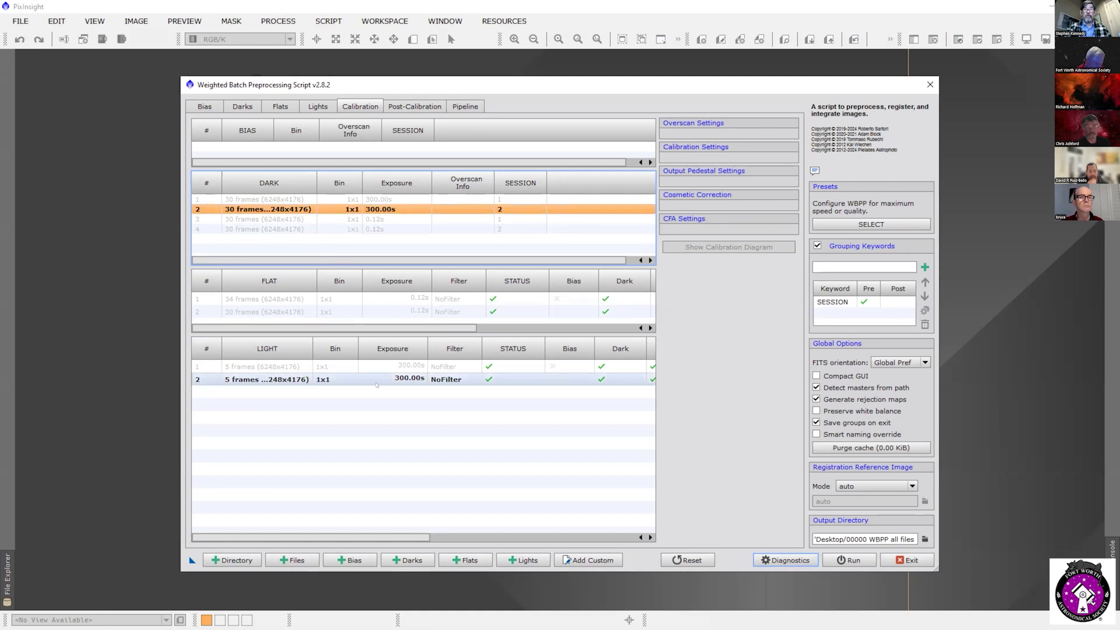
left_click(402, 379)
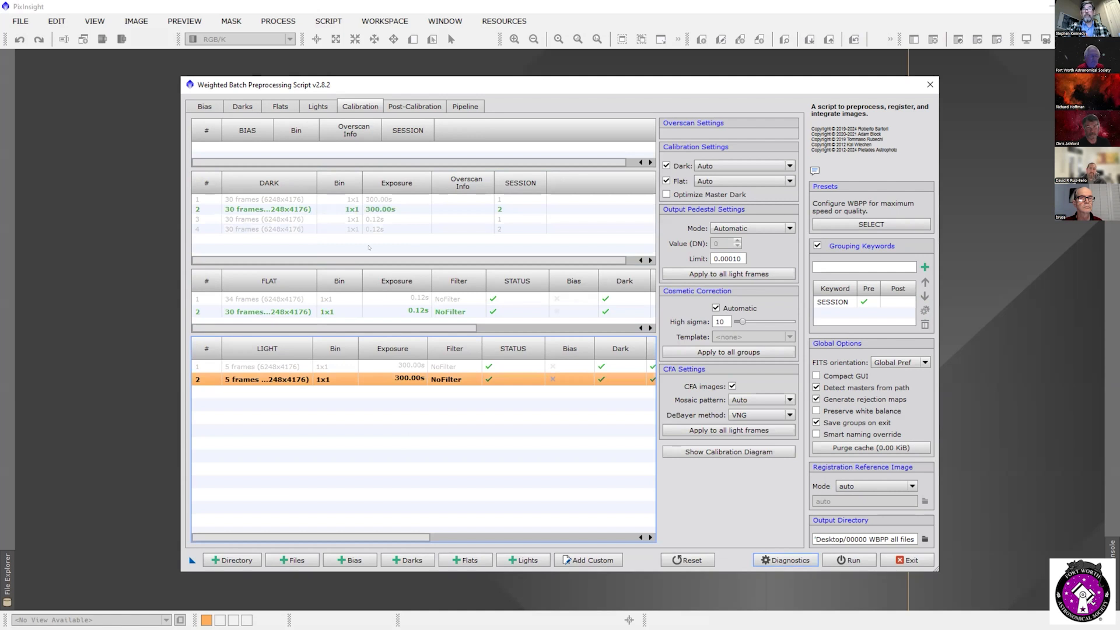
Step: Review the combined light group's post-calibration settings and the SESSION keyword, and enable drizzle for the group
left_click(420, 107)
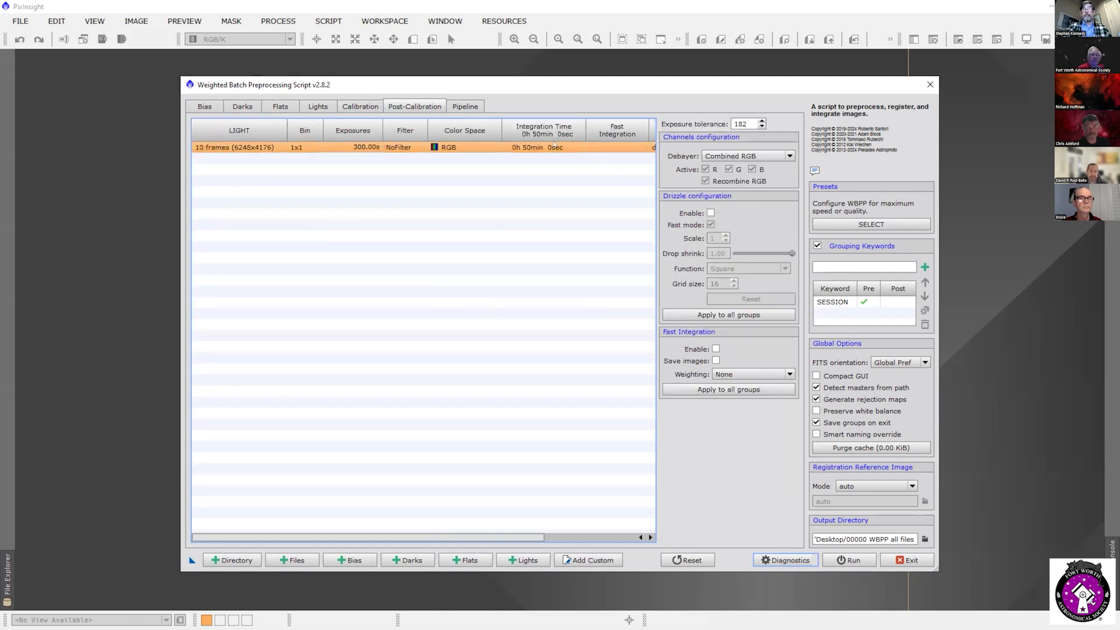
left_click(839, 304)
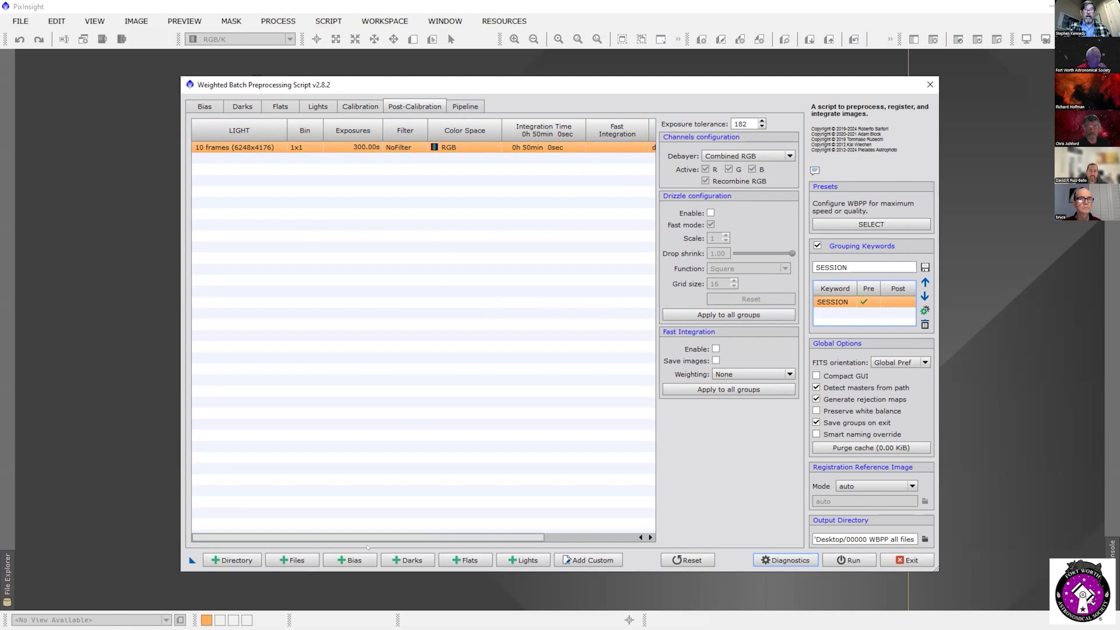
left_click_drag(350, 537, 442, 537)
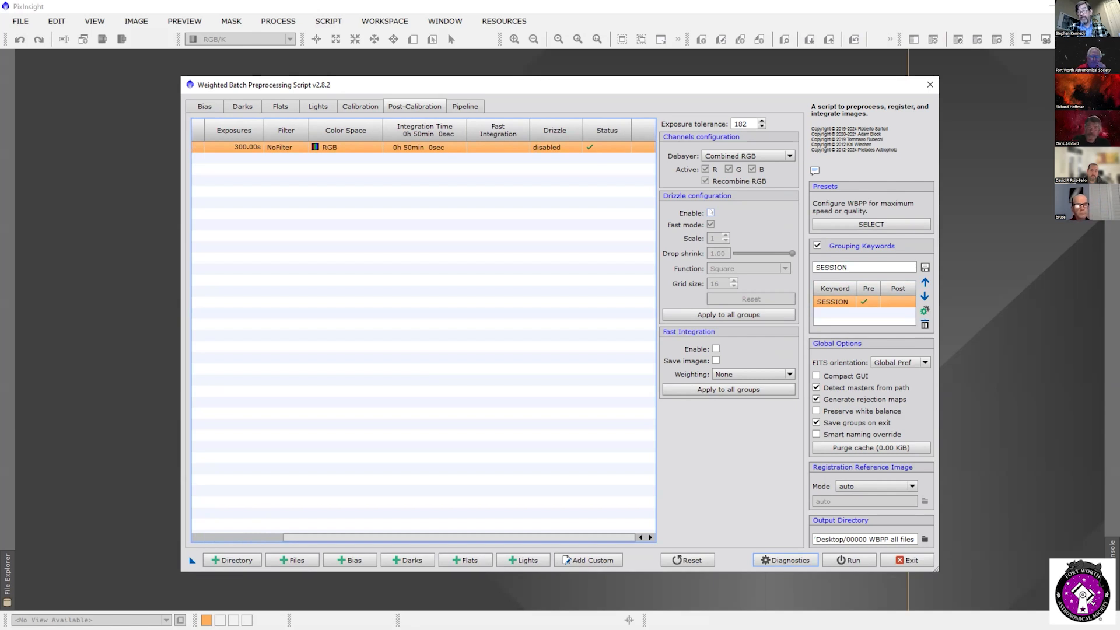
left_click(710, 212)
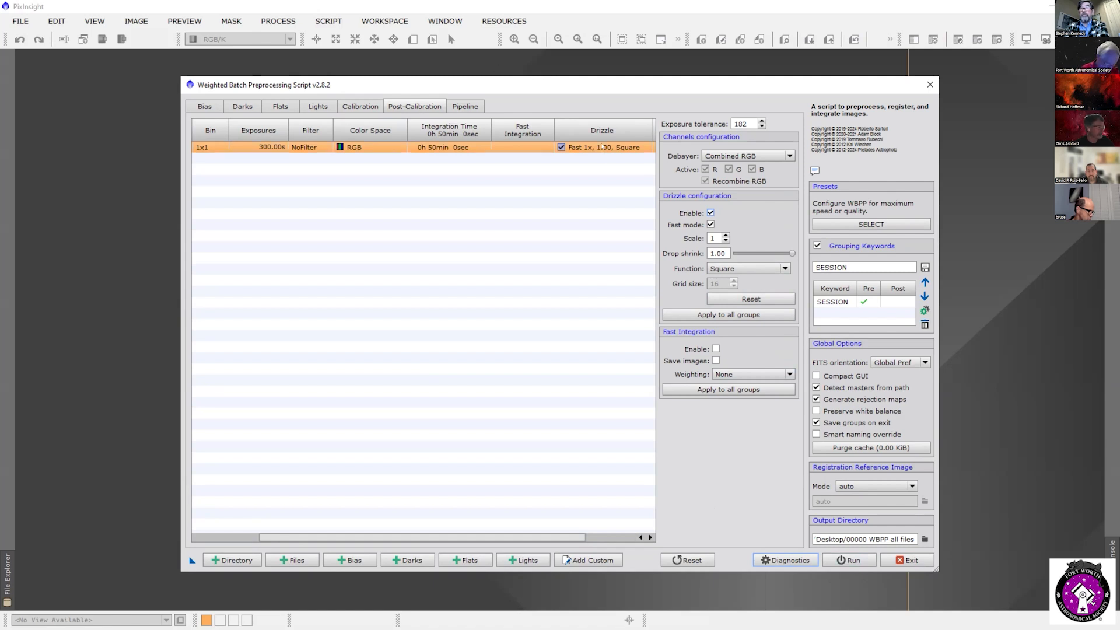
Step: Review the processing pipeline and confirm the Desktop folder 00000 WBPP all files as the output directory
left_click(467, 106)
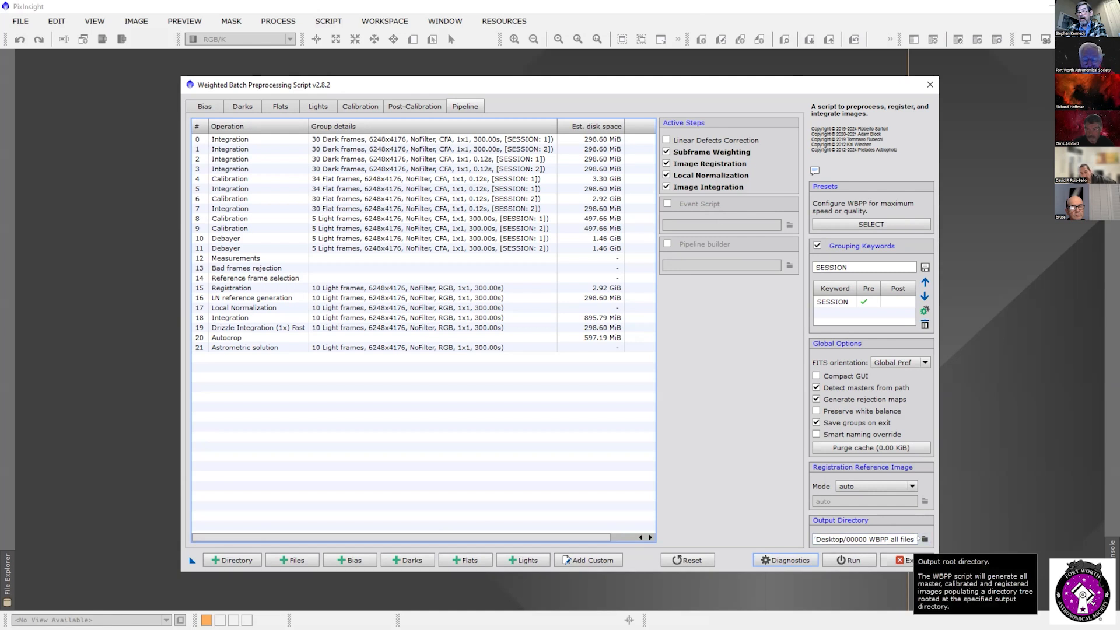
left_click(924, 539)
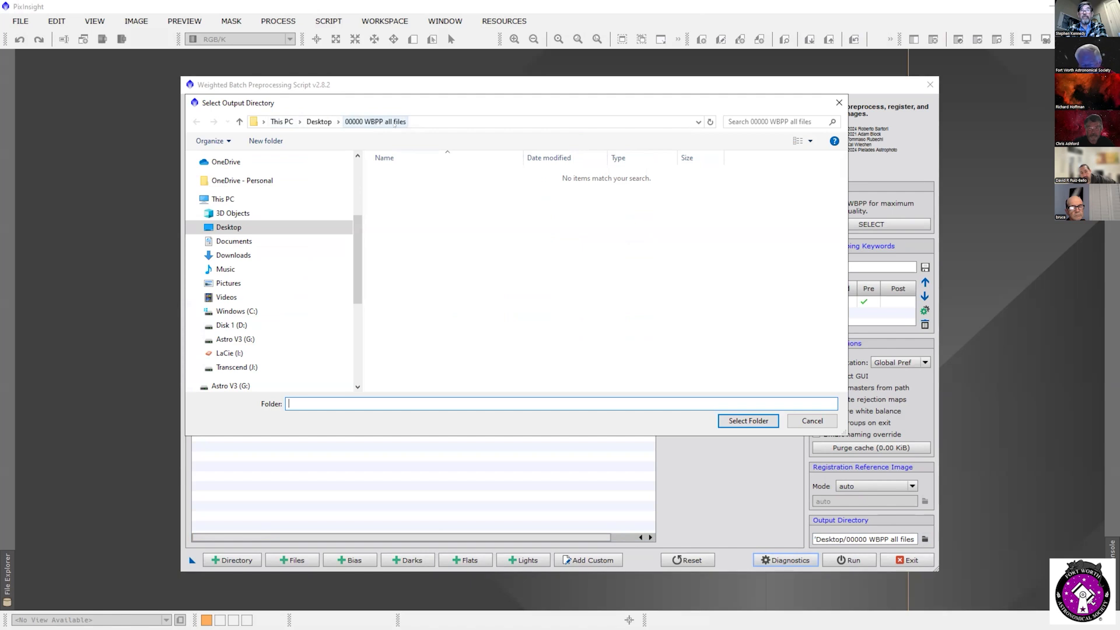
left_click(748, 421)
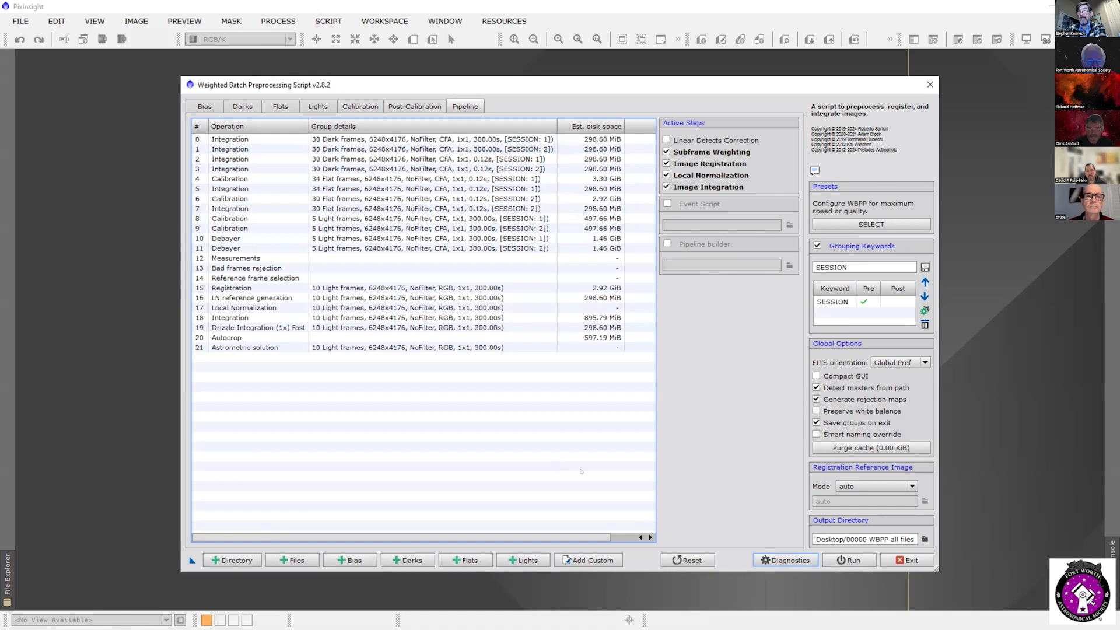
Step: Run the diagnostics, read the messages through to the disk space check, and start the preprocessing run
left_click(774, 561)
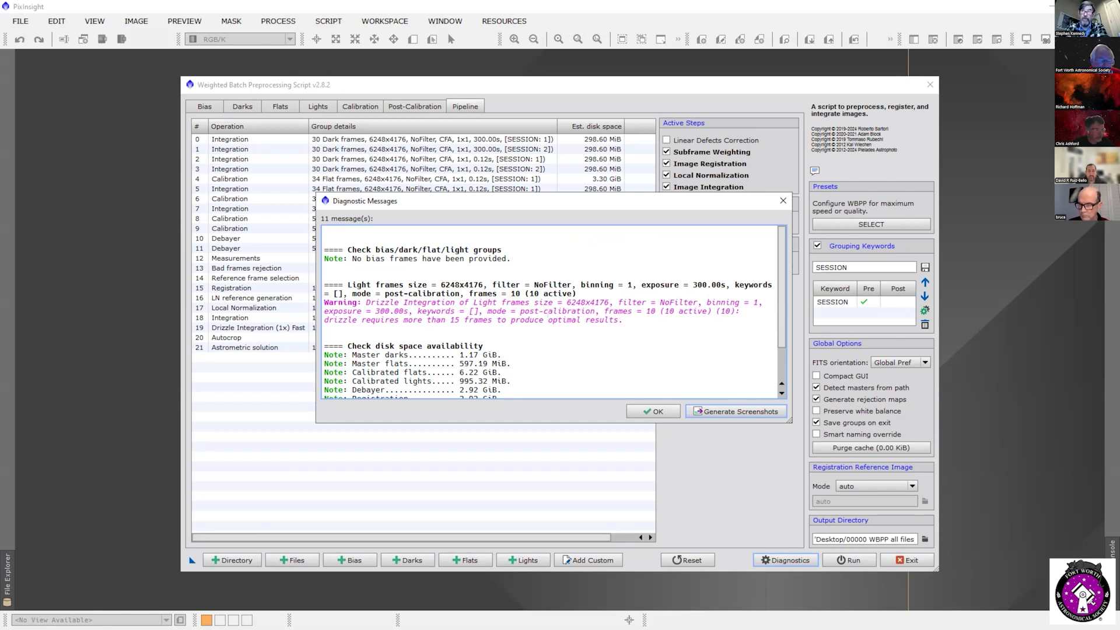
scroll(684, 332, "down", 2)
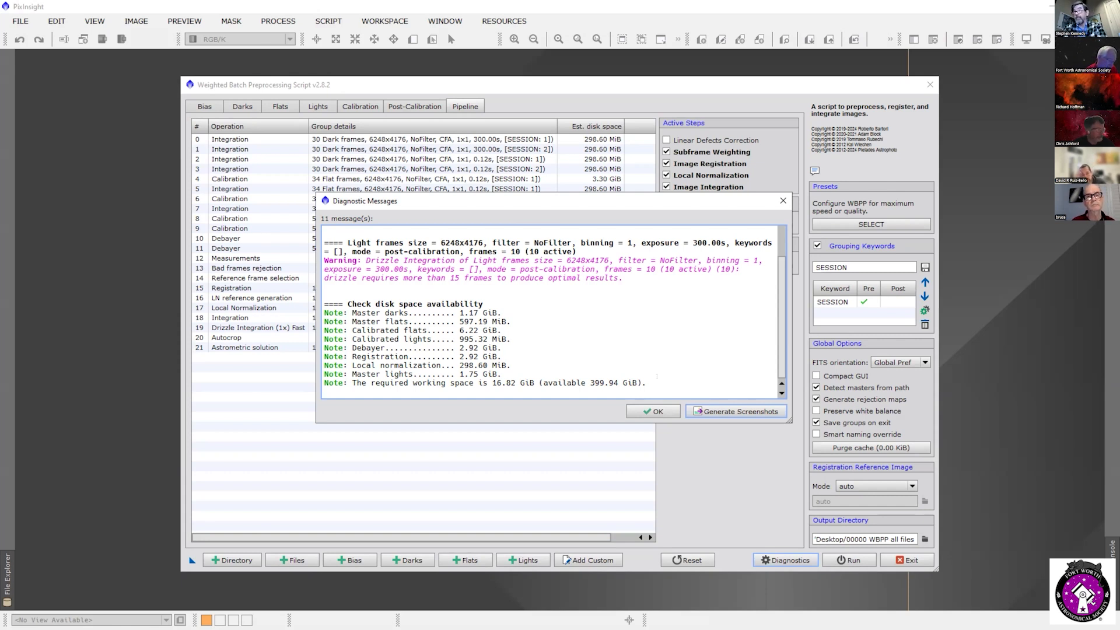
left_click(663, 408)
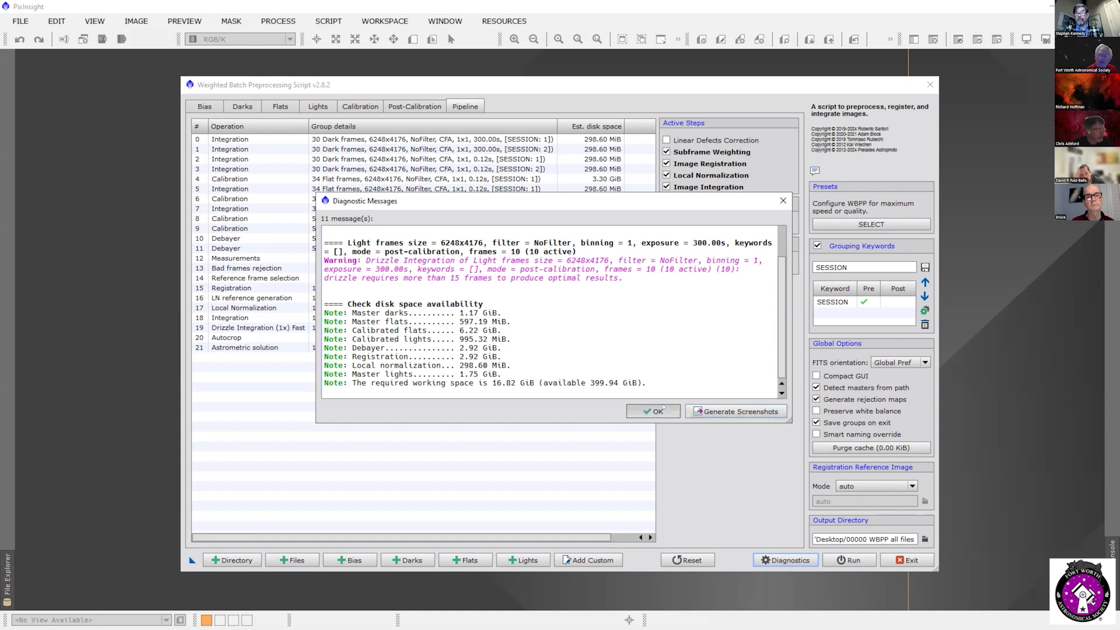
left_click(853, 560)
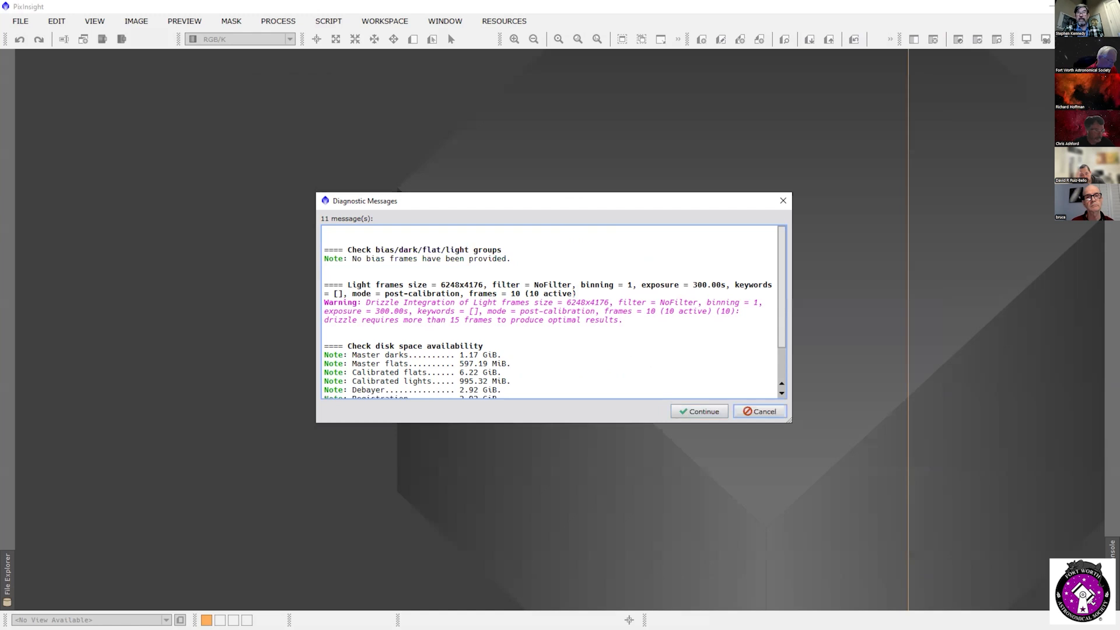
Step: Review the diagnostic messages on frame groups and disk space, and continue with the batch preprocessing run
scroll(592, 304, "down", 3)
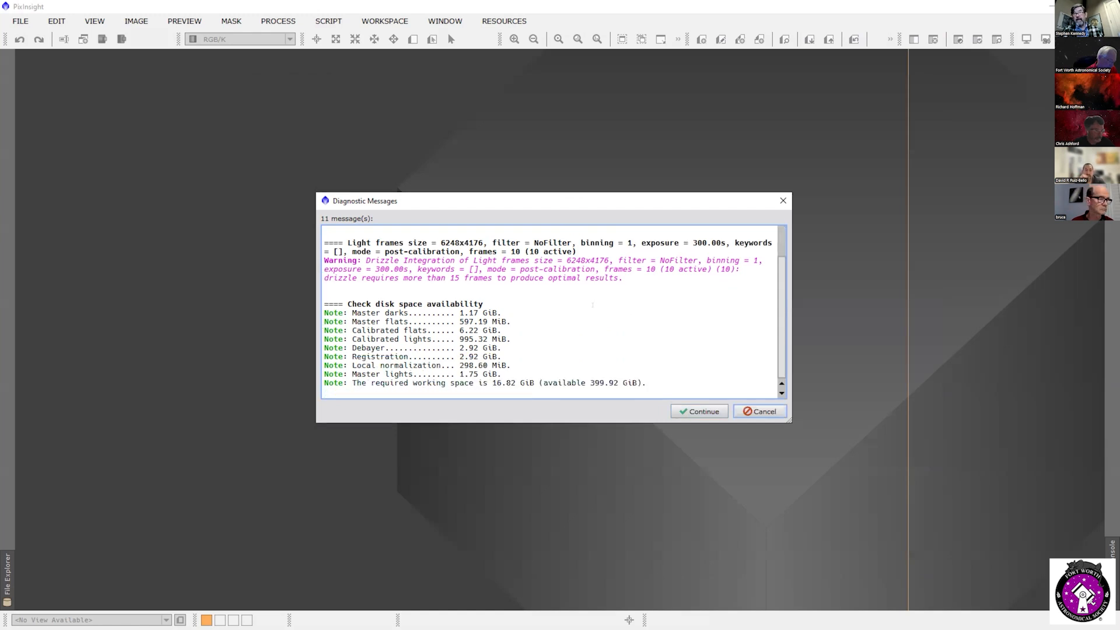
scroll(592, 305, "up", 3)
scroll(594, 311, "down", 3)
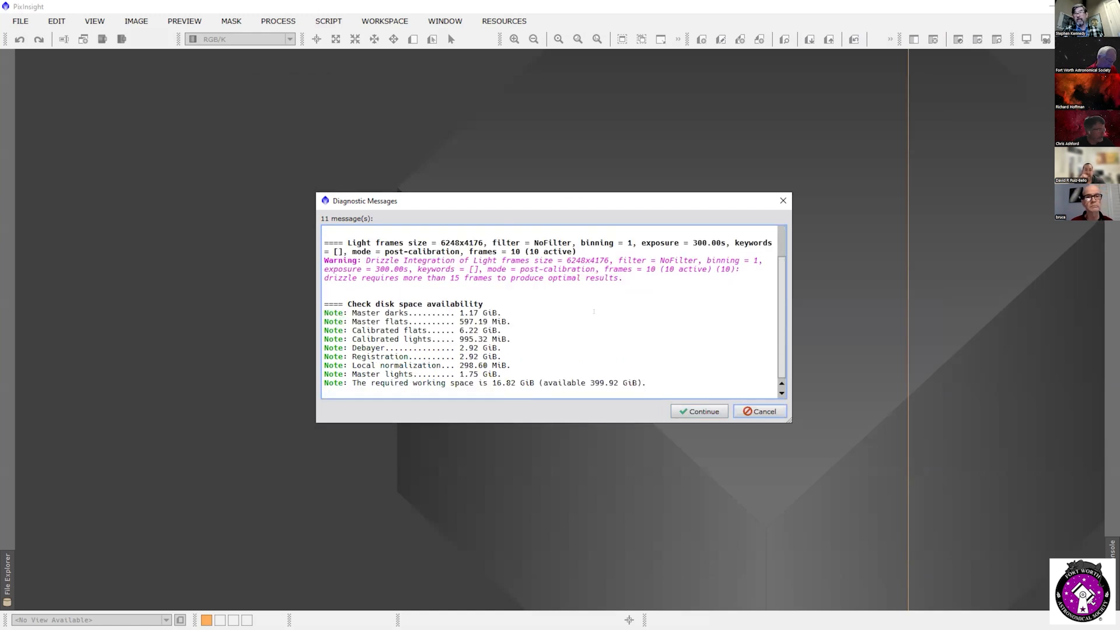
left_click(704, 412)
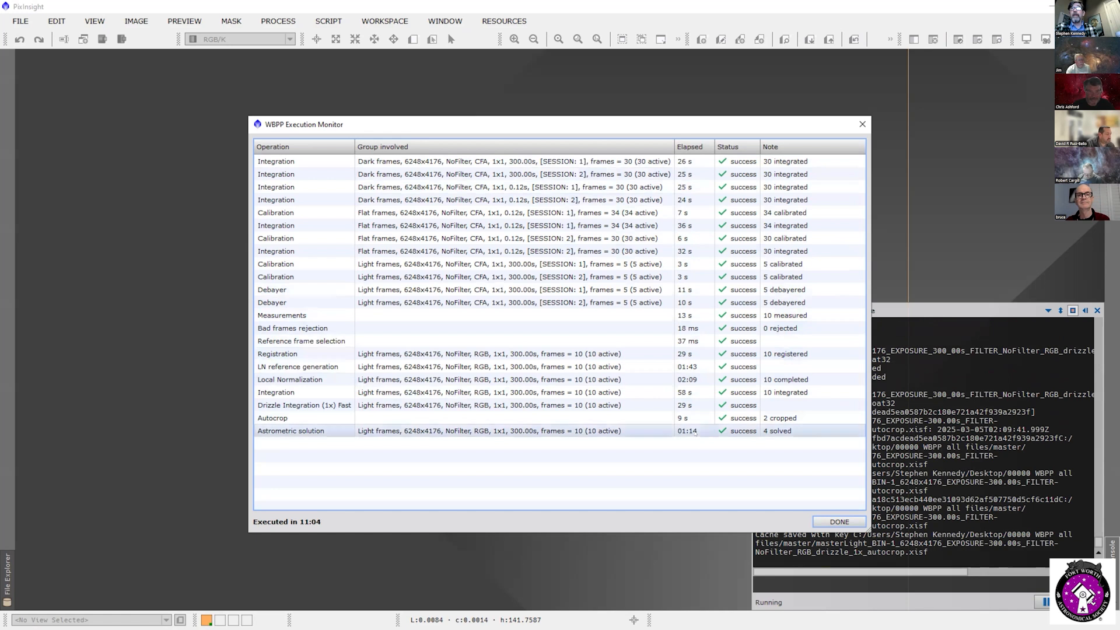
Step: Close the execution monitor and the Smart Report, and exit the Weighted Batch Preprocessing script
left_click(839, 521)
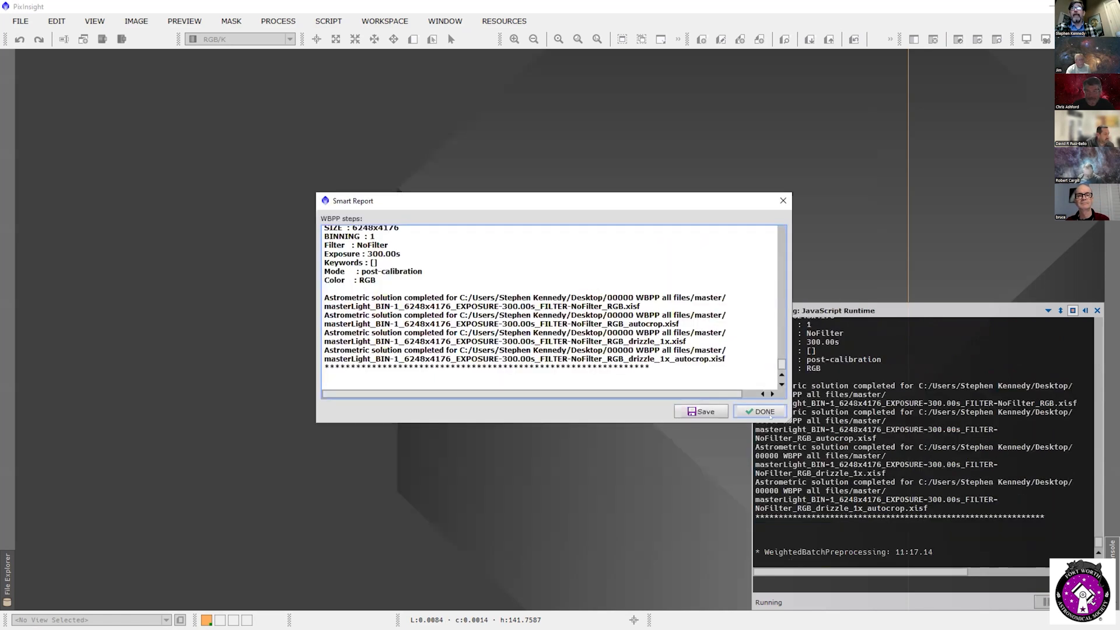
left_click(759, 410)
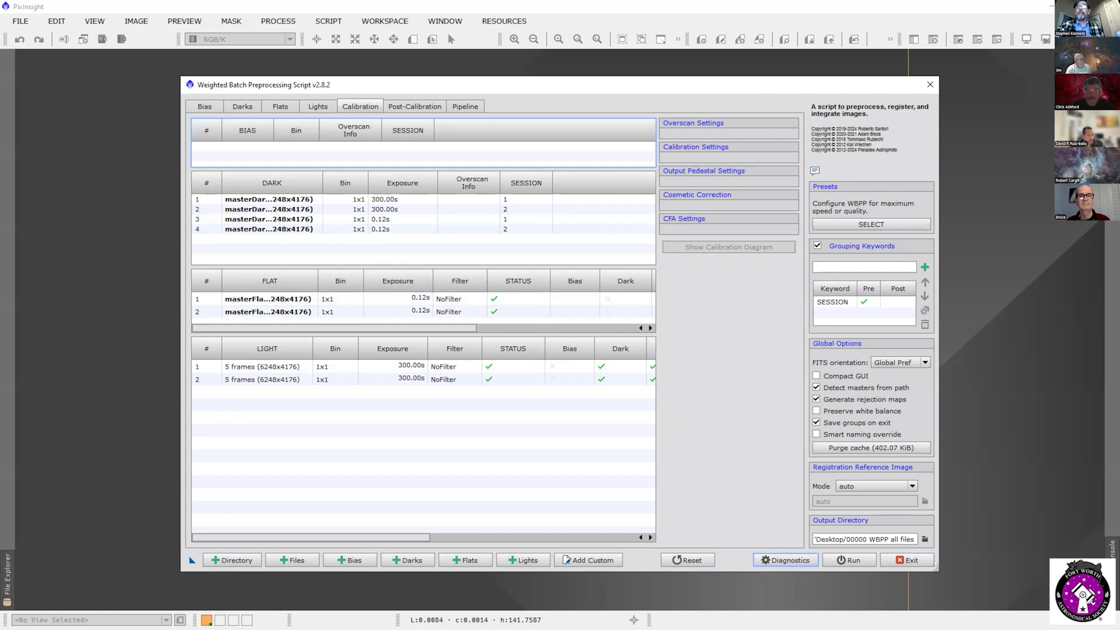
left_click(922, 558)
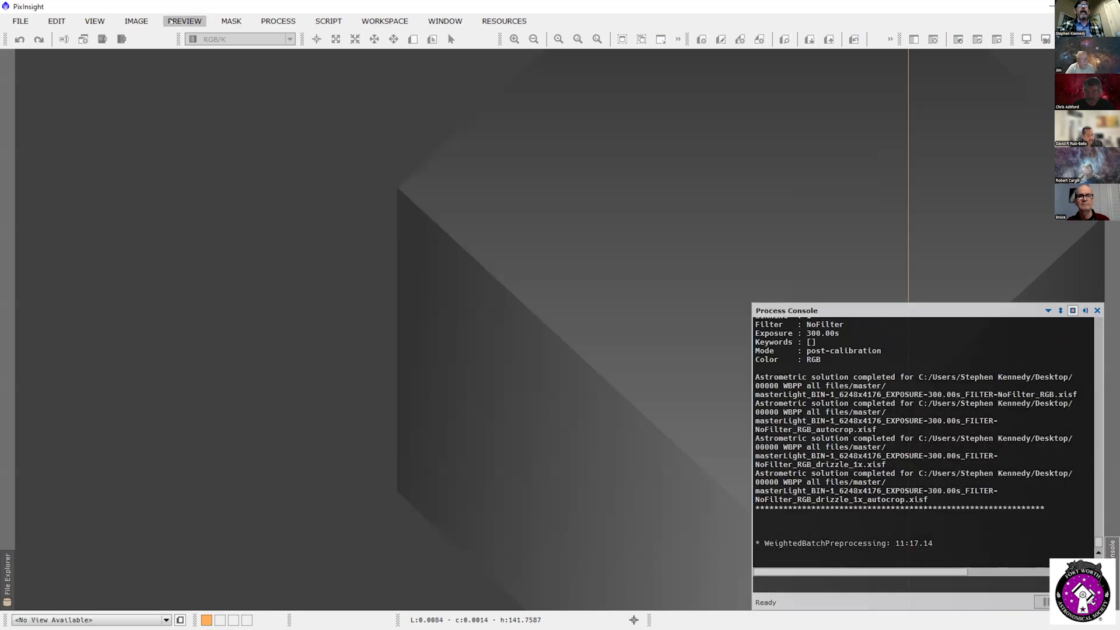
Step: Start opening image files and look through the calibrated and debayered folders inside "00000 WBPP all files"
left_click(21, 21)
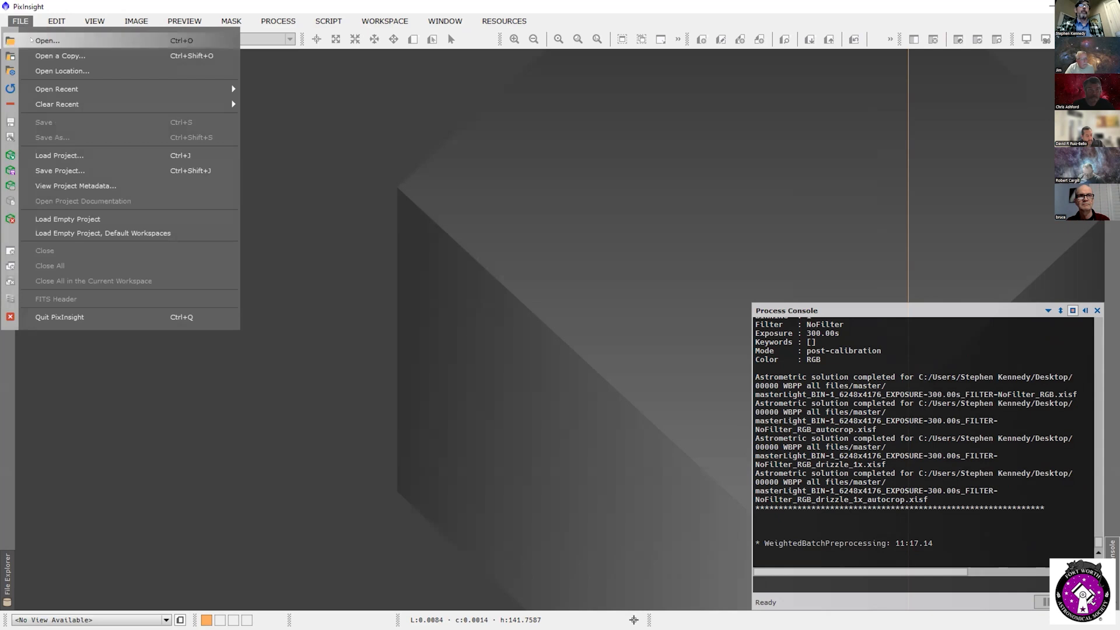
left_click(33, 40)
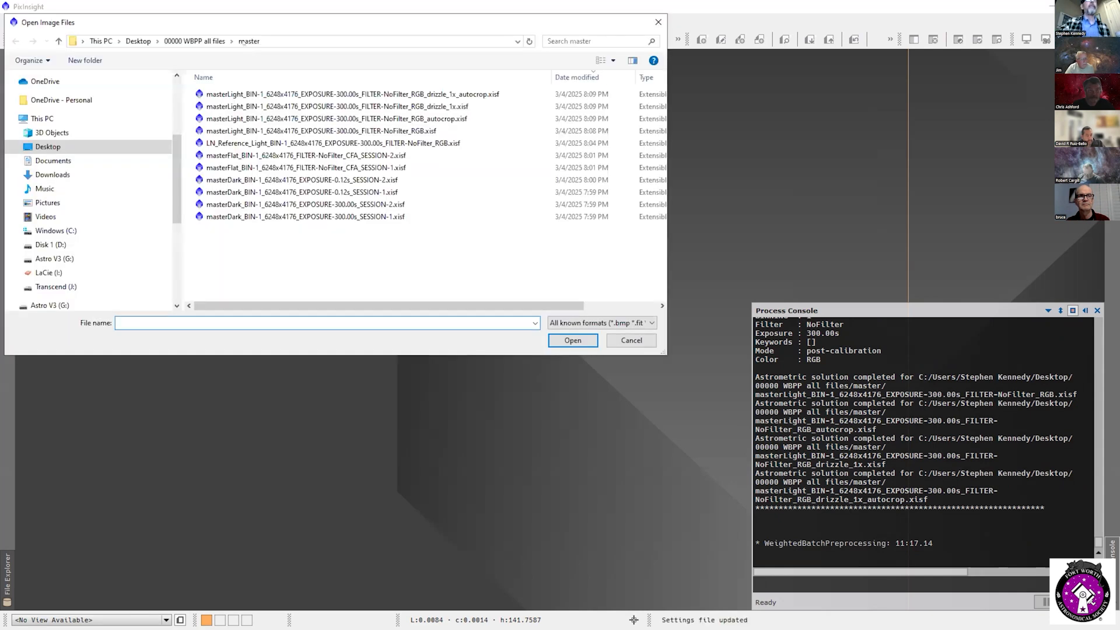
left_click(198, 41)
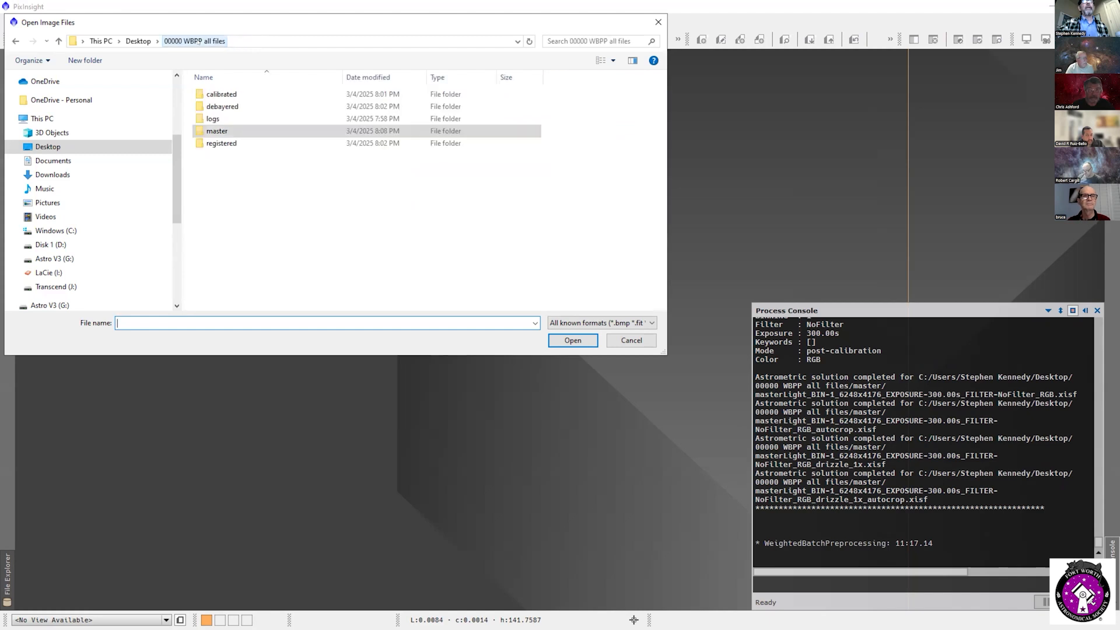
double_click(225, 95)
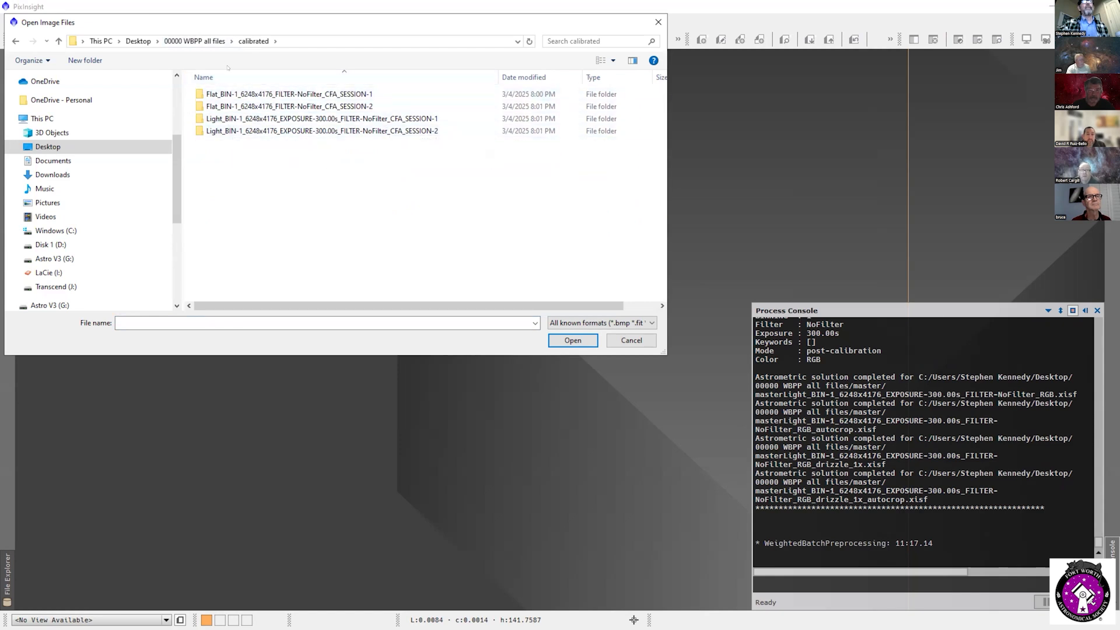
left_click(200, 42)
double_click(234, 106)
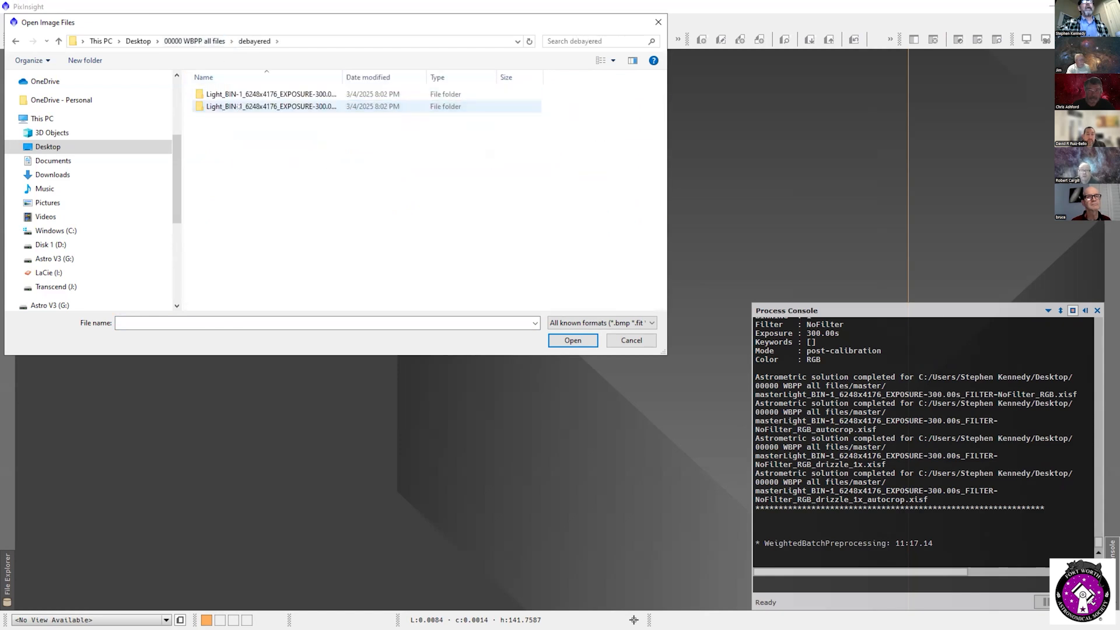
left_click_drag(339, 72, 484, 73)
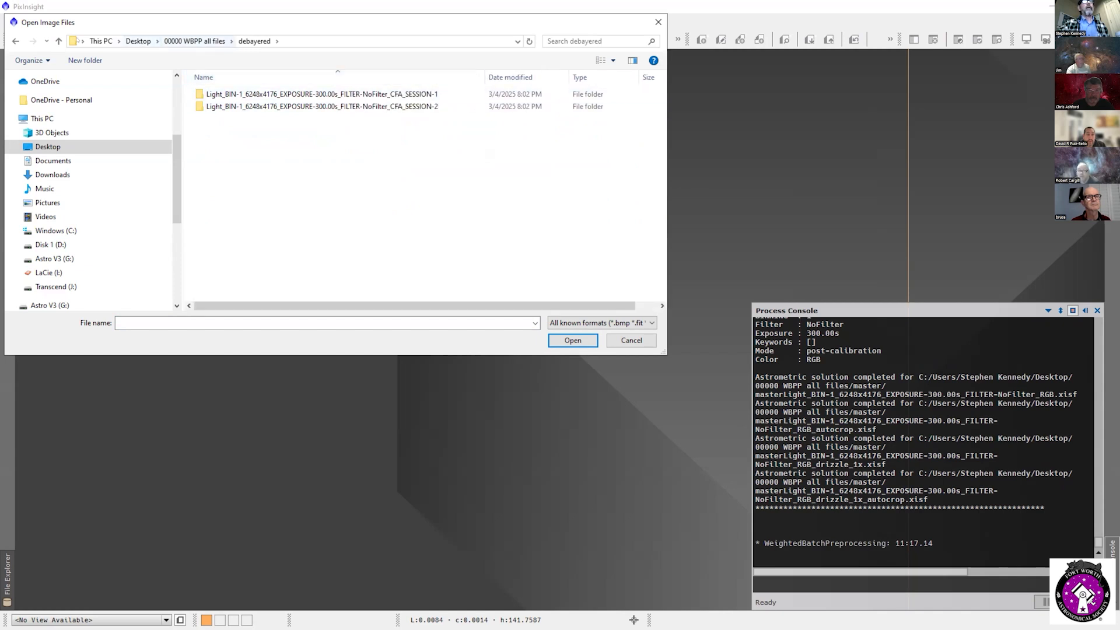
left_click(59, 41)
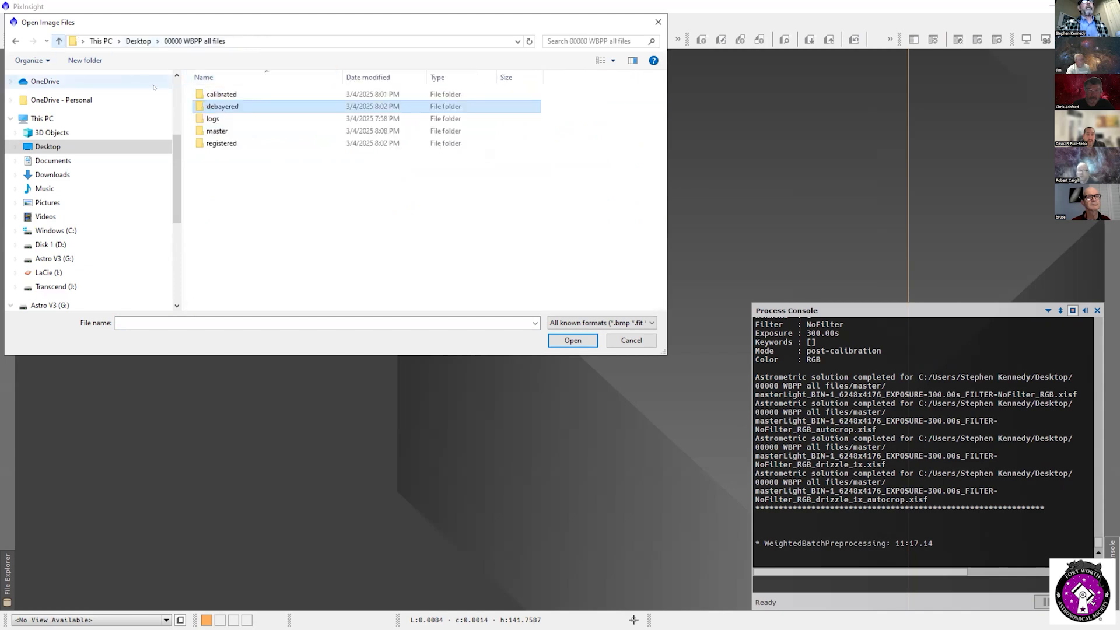
Step: Look through the logs and registered folders, including the registered light frames, and return to "00000 WBPP all files"
double_click(215, 118)
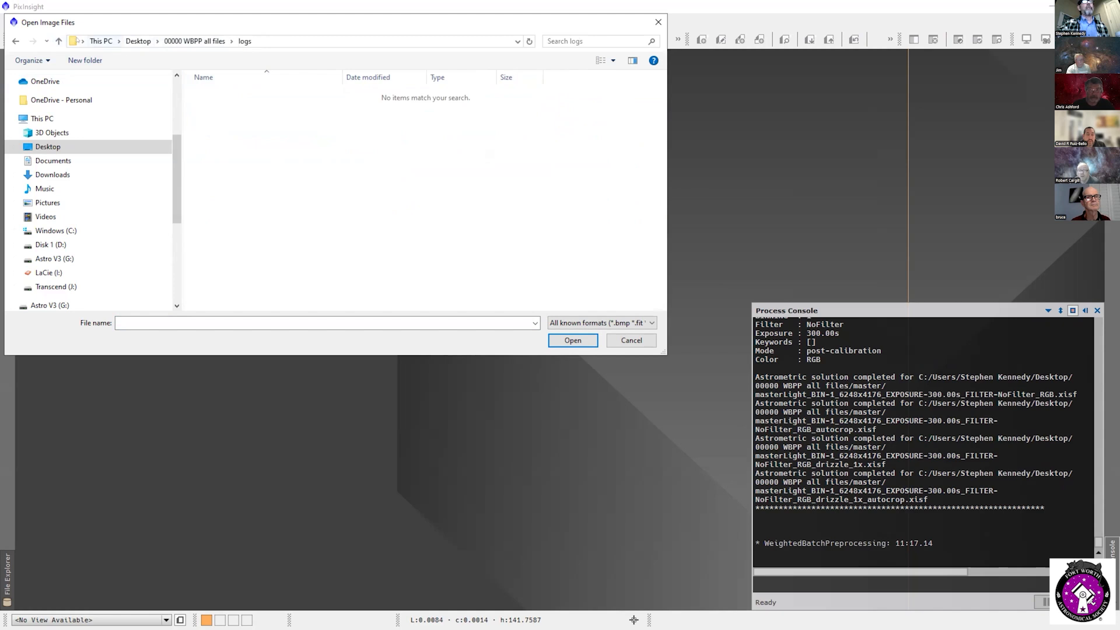
left_click(58, 41)
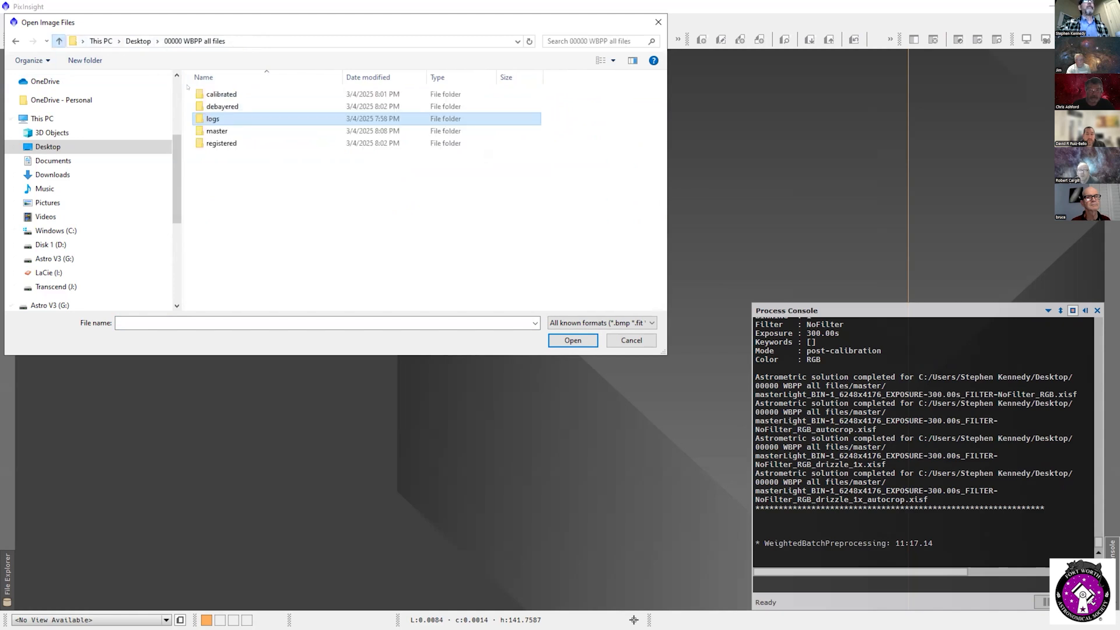
double_click(253, 142)
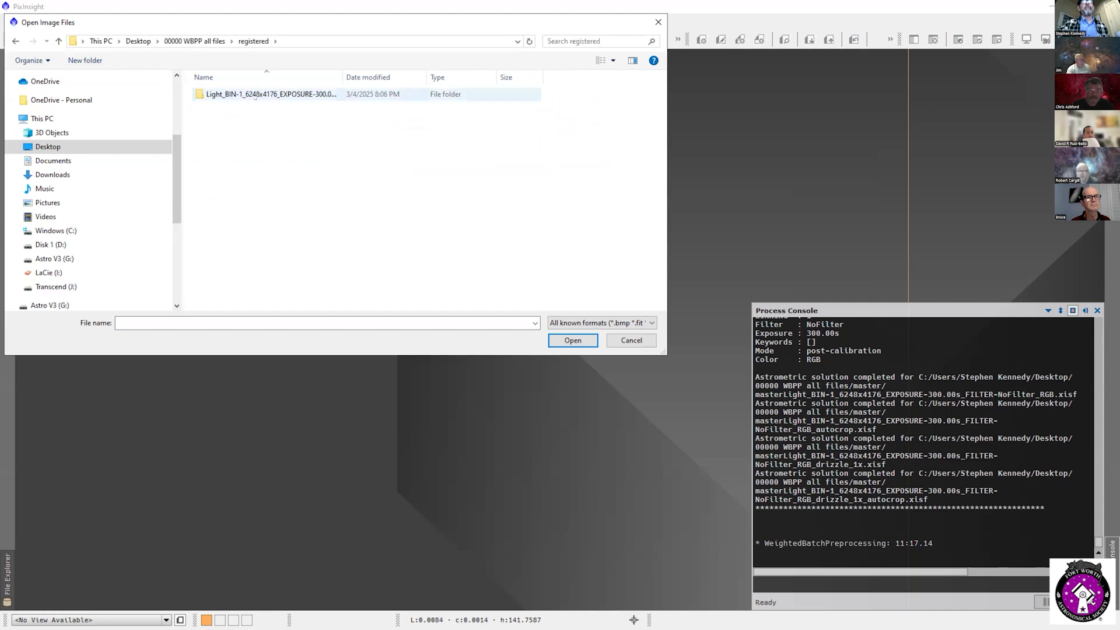
double_click(255, 95)
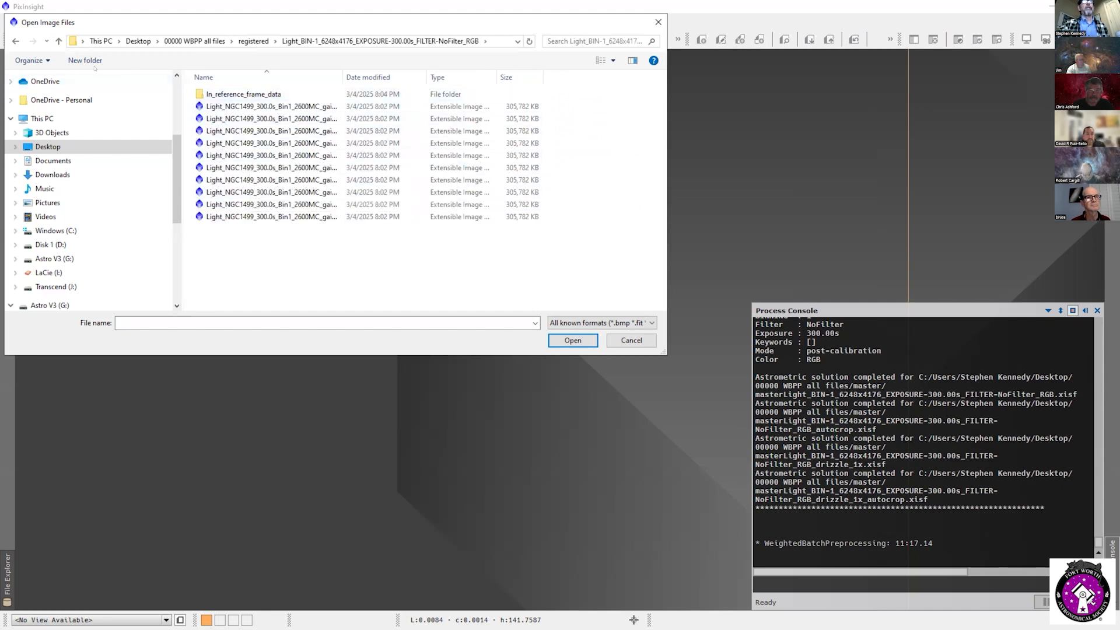
left_click(59, 41)
left_click(59, 41)
Step: Open the RGB_drizzle_1x_autocrop and RGB_autocrop master light files together from the master folder
double_click(257, 131)
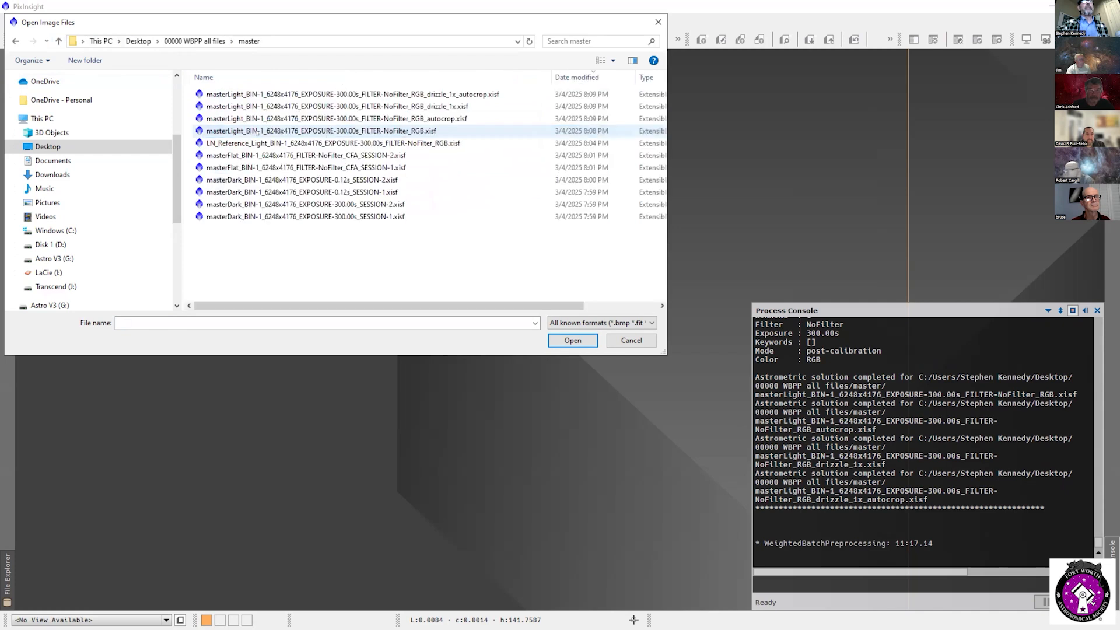
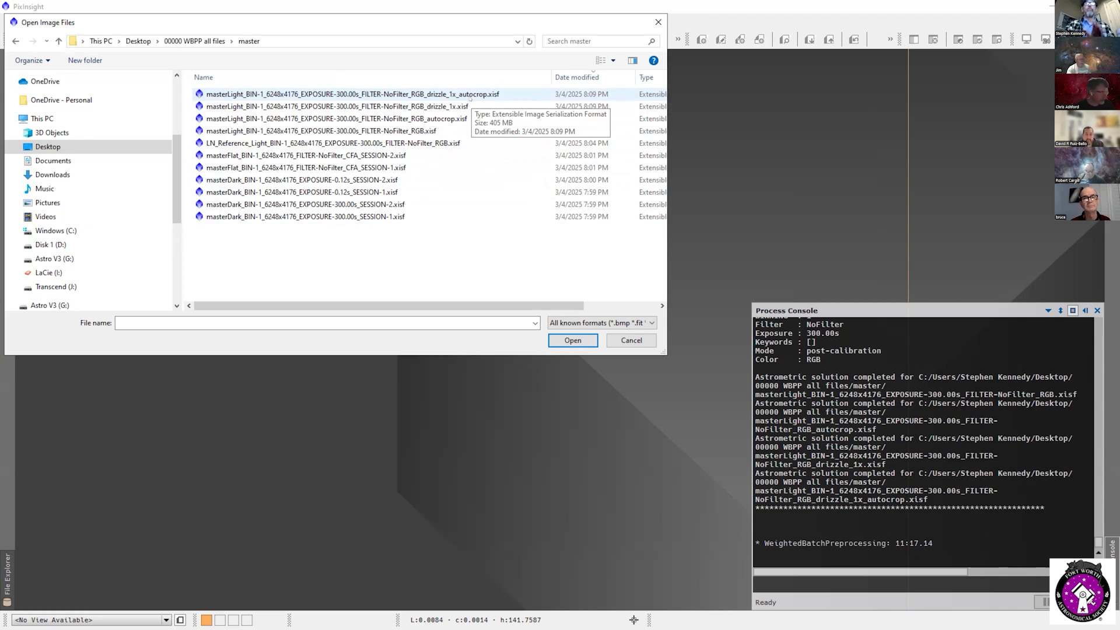
left_click(472, 95)
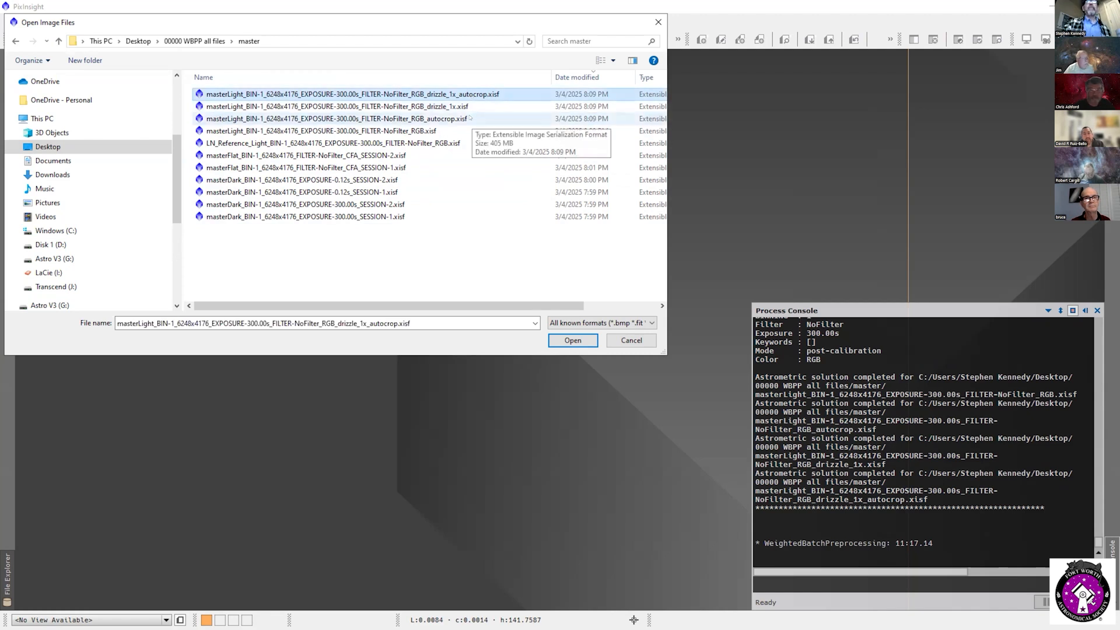
left_click(469, 118, "ctrl")
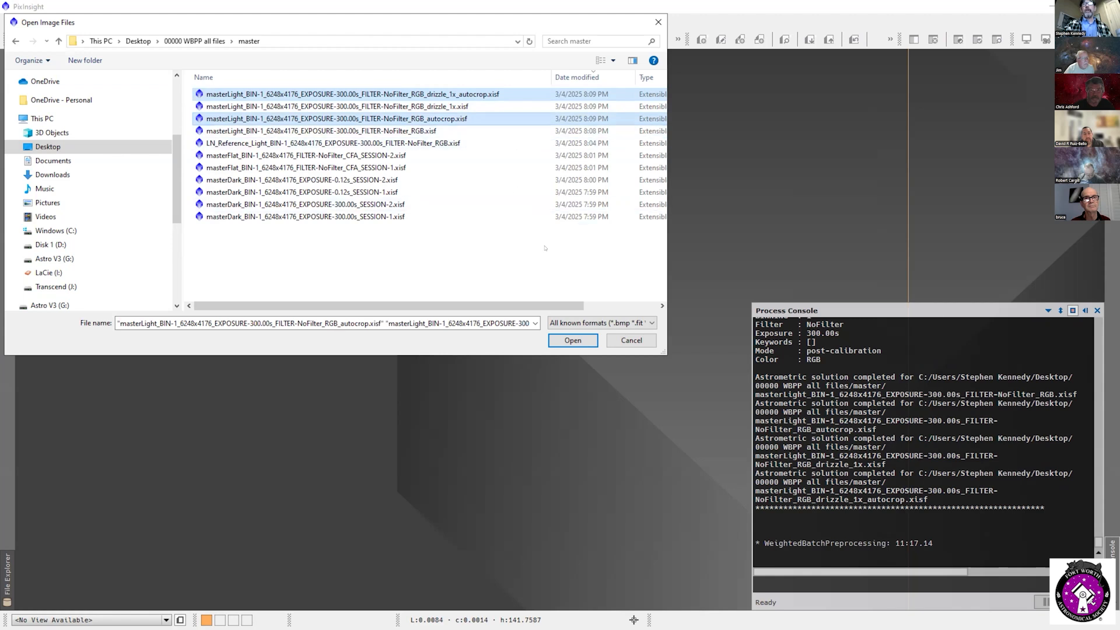
left_click(590, 339)
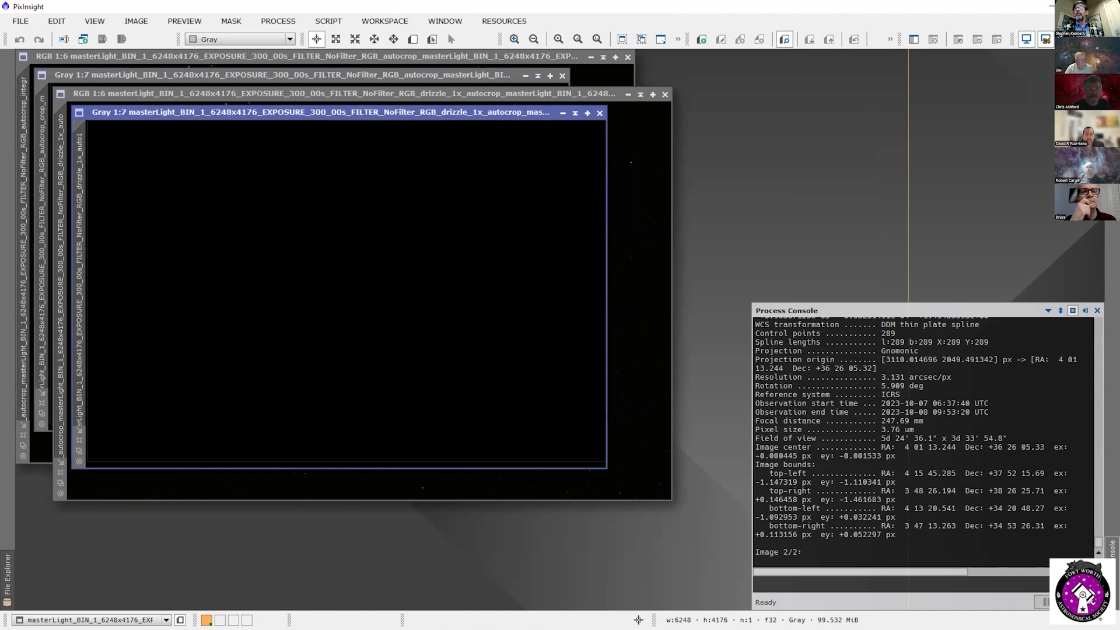
Step: Apply an STF AutoStretch to the grayscale crop mask of the drizzle_1x_autocrop master light
left_click(1113, 39)
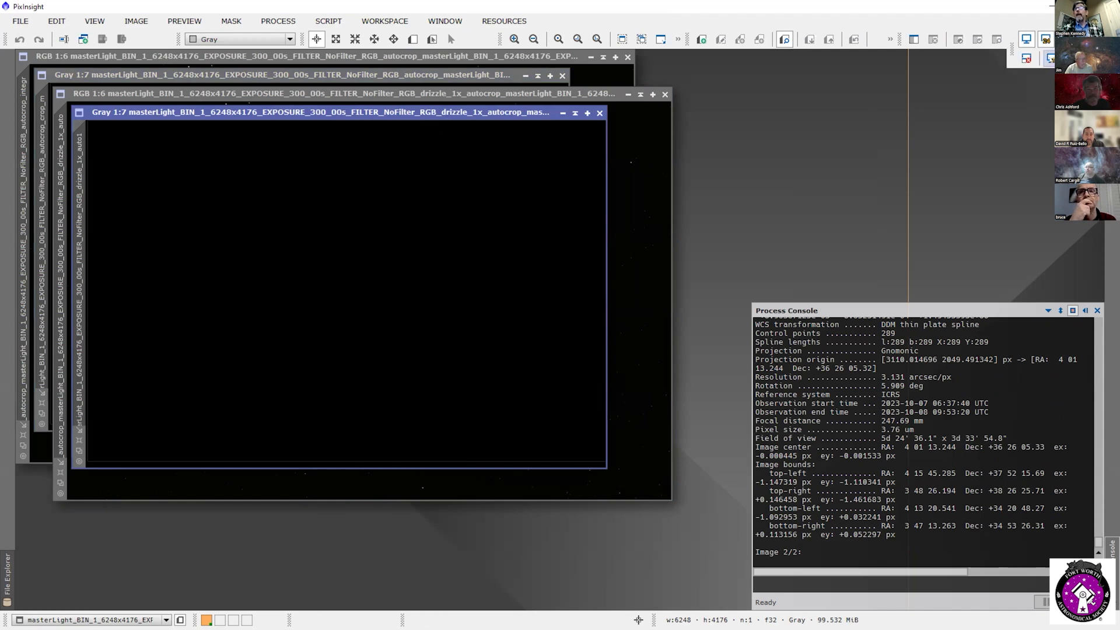
left_click(1051, 59)
left_click(1112, 39)
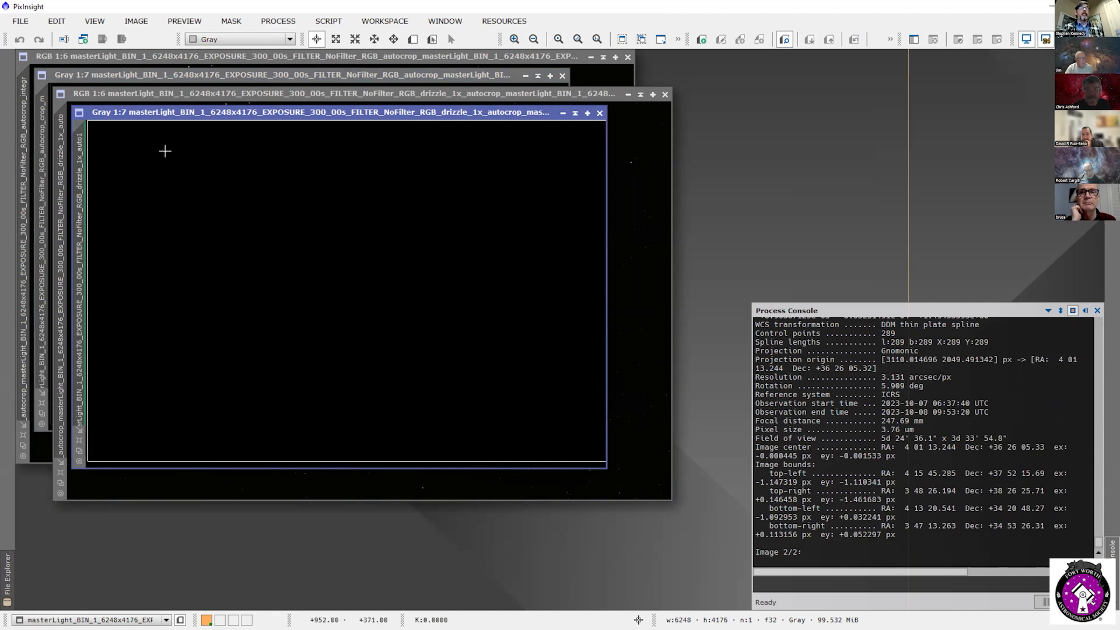
Step: Examine the right and top borders of the drizzle crop mask at 16:1 magnification and close its window
scroll(431, 188, "down", 3)
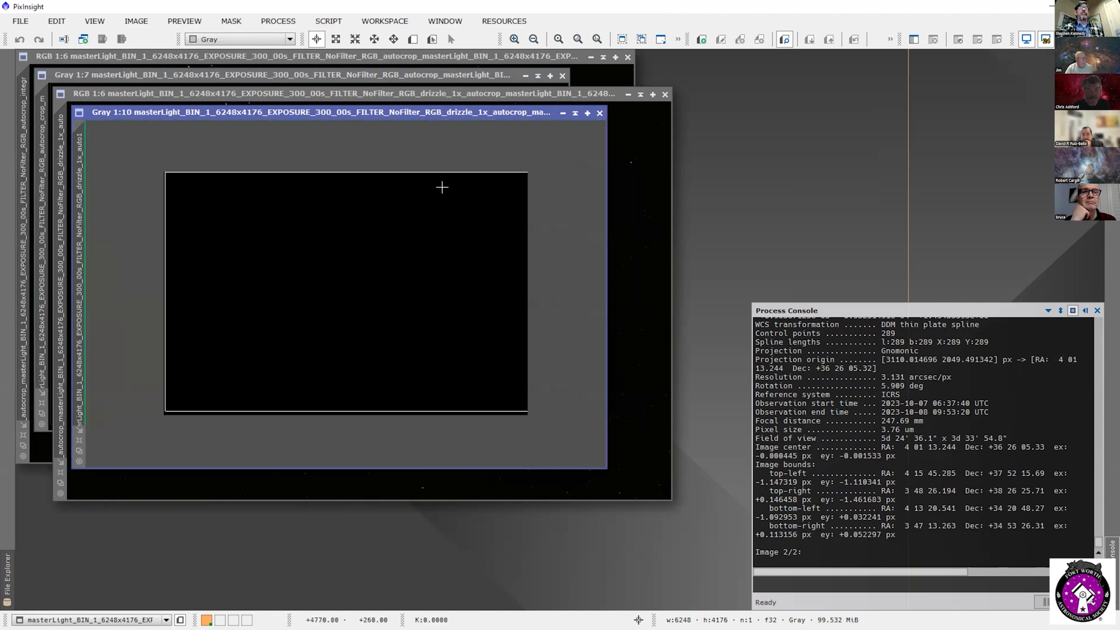
scroll(488, 204, "up", 10)
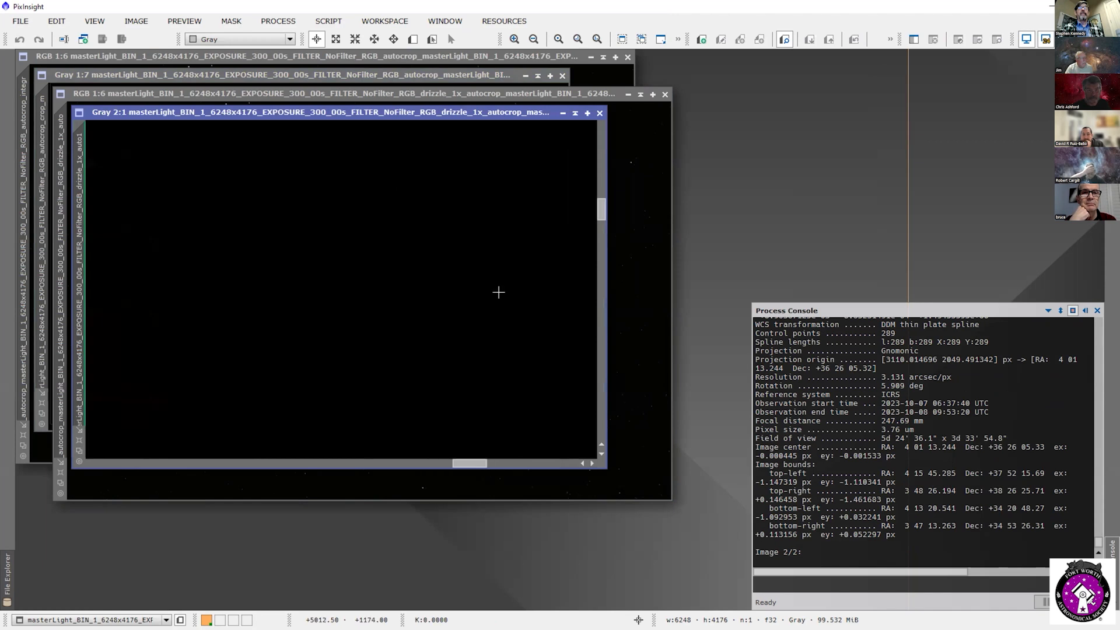
left_click_drag(470, 462, 558, 461)
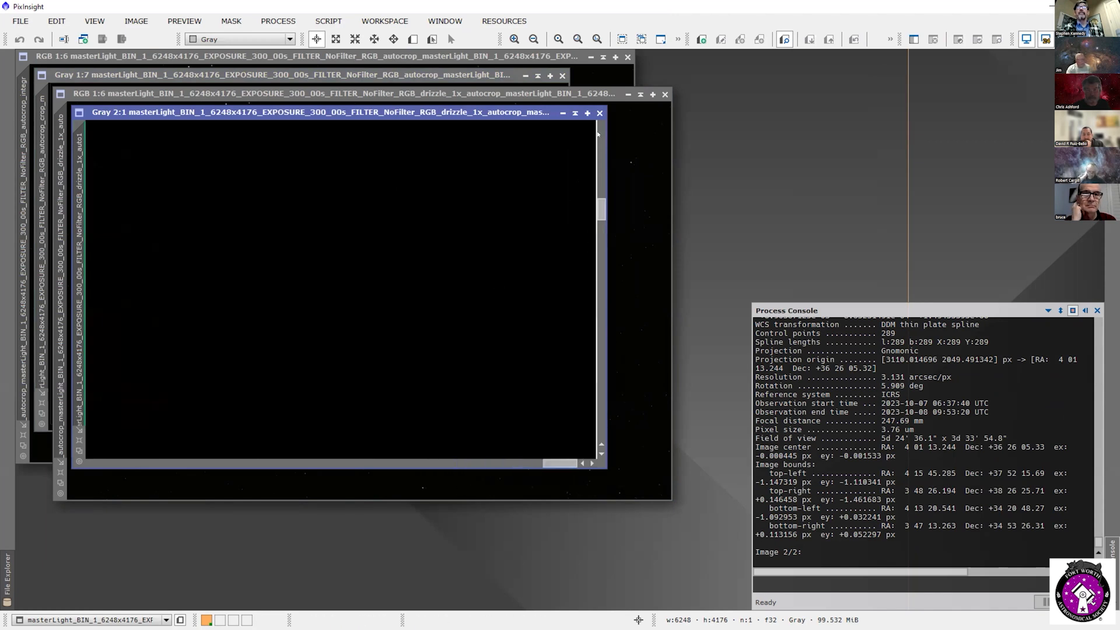
scroll(570, 250, "up", 11)
scroll(560, 301, "up", 2)
left_click_drag(570, 463, 572, 462)
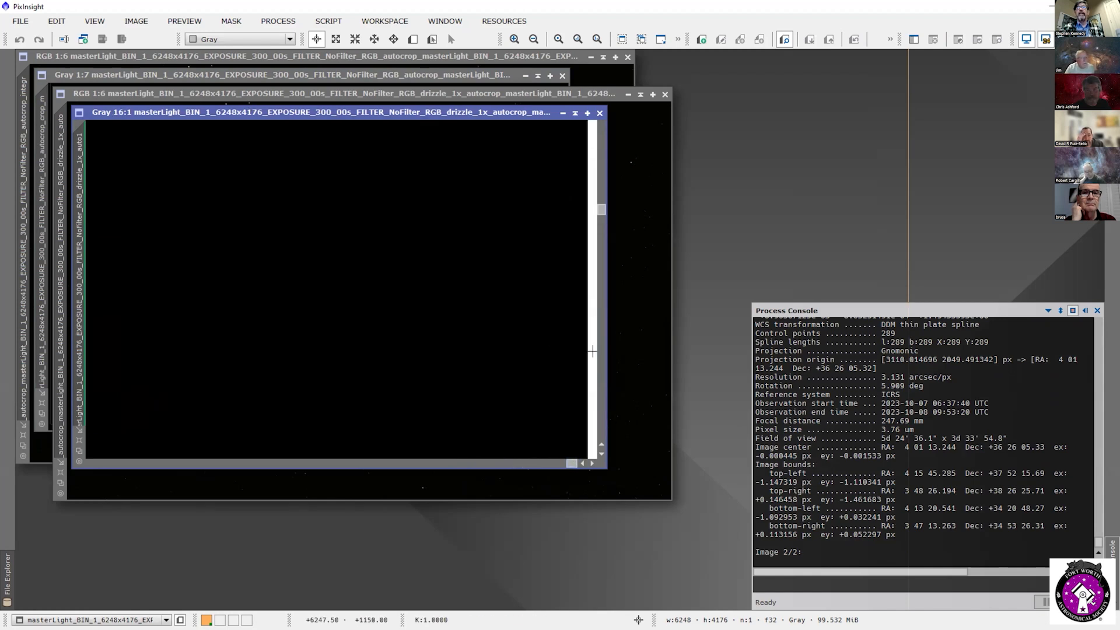
left_click_drag(598, 209, 600, 126)
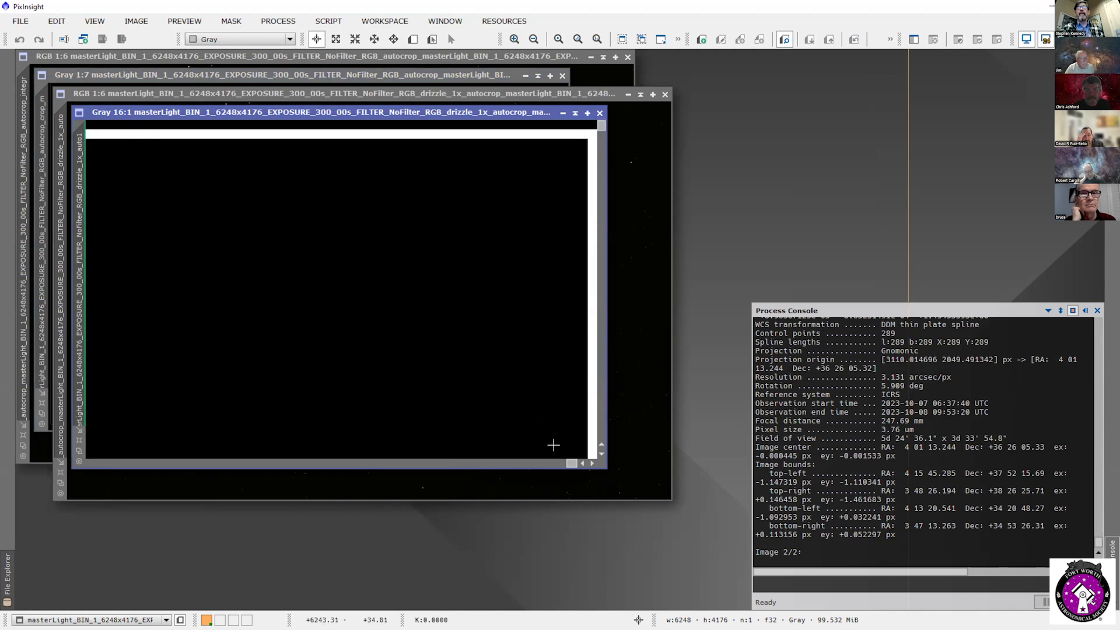
left_click_drag(571, 464, 97, 469)
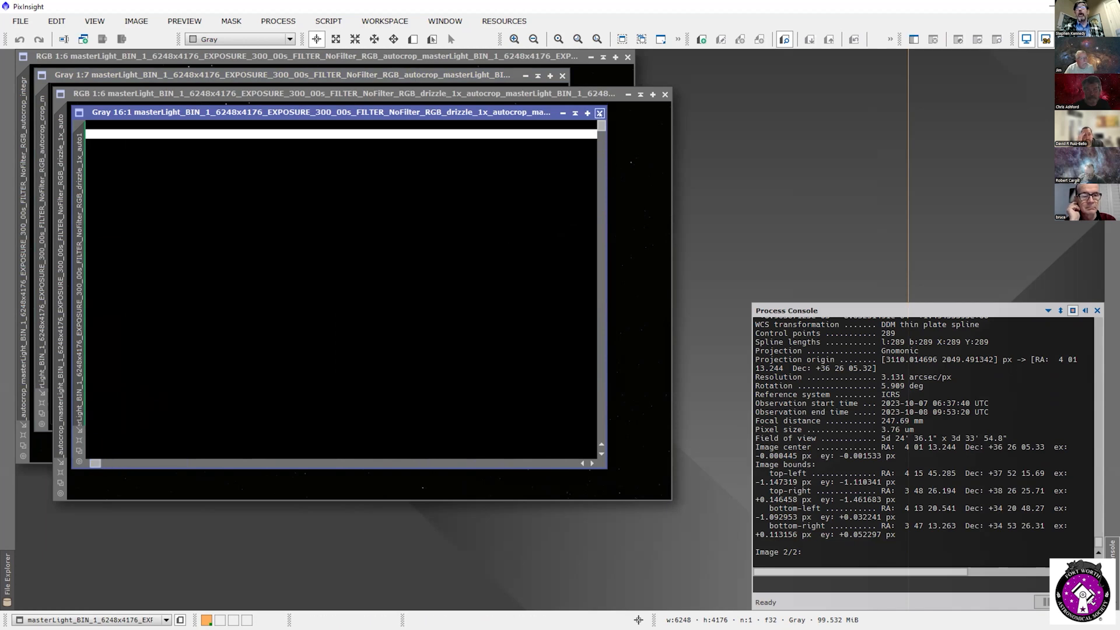
left_click(598, 112)
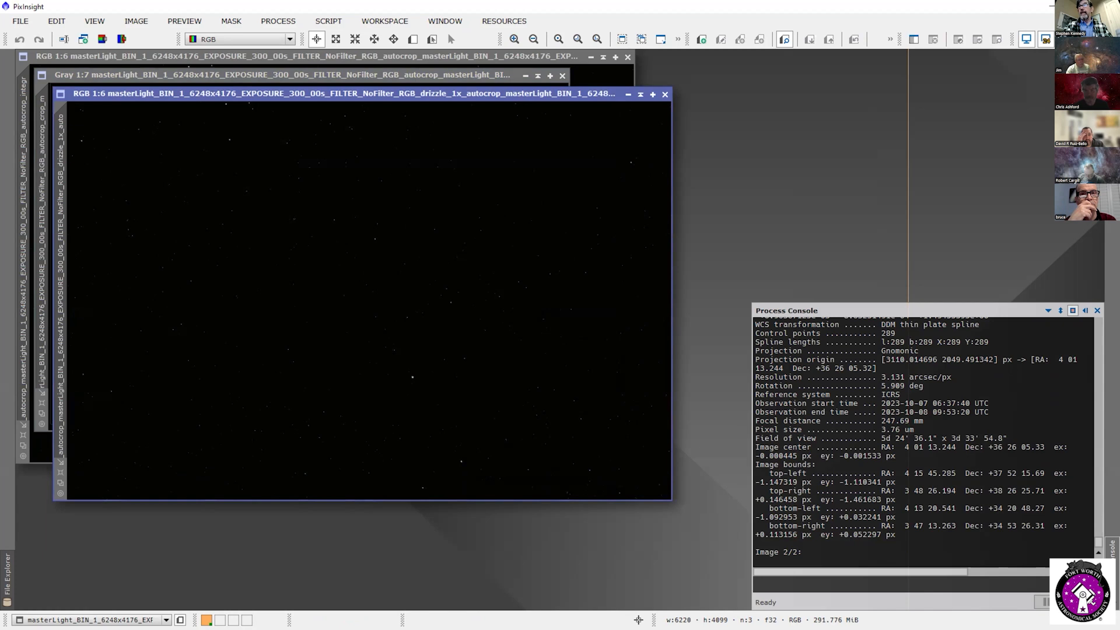
Step: Apply an STF AutoStretch to the RGB drizzle_1x_autocrop image, and reapply it in unlinked mode
left_click(1114, 39)
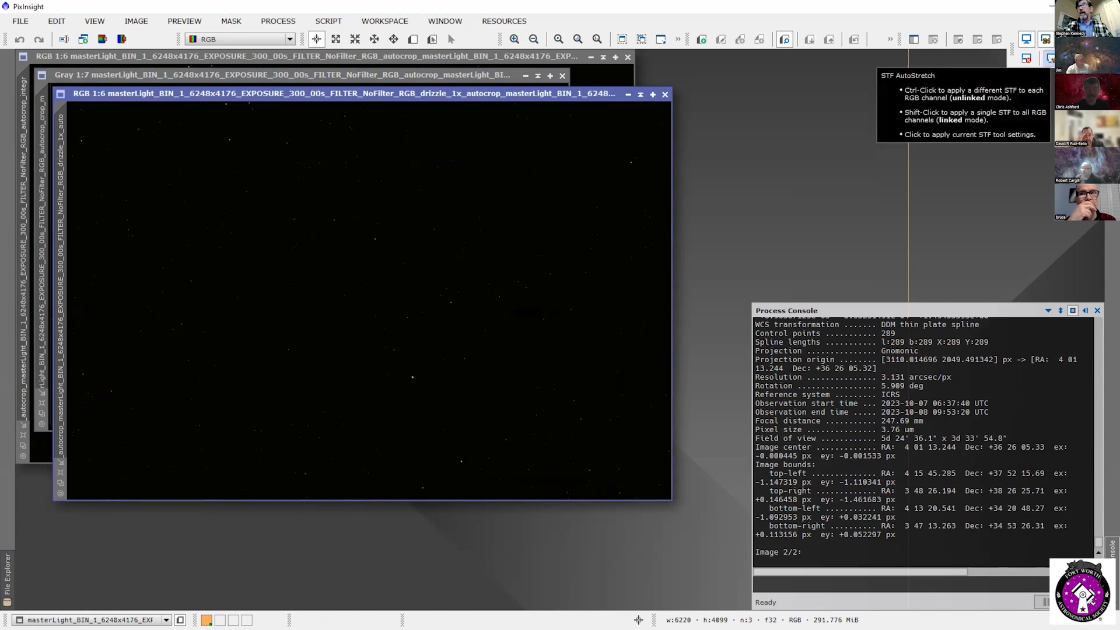
key("ctrl+a")
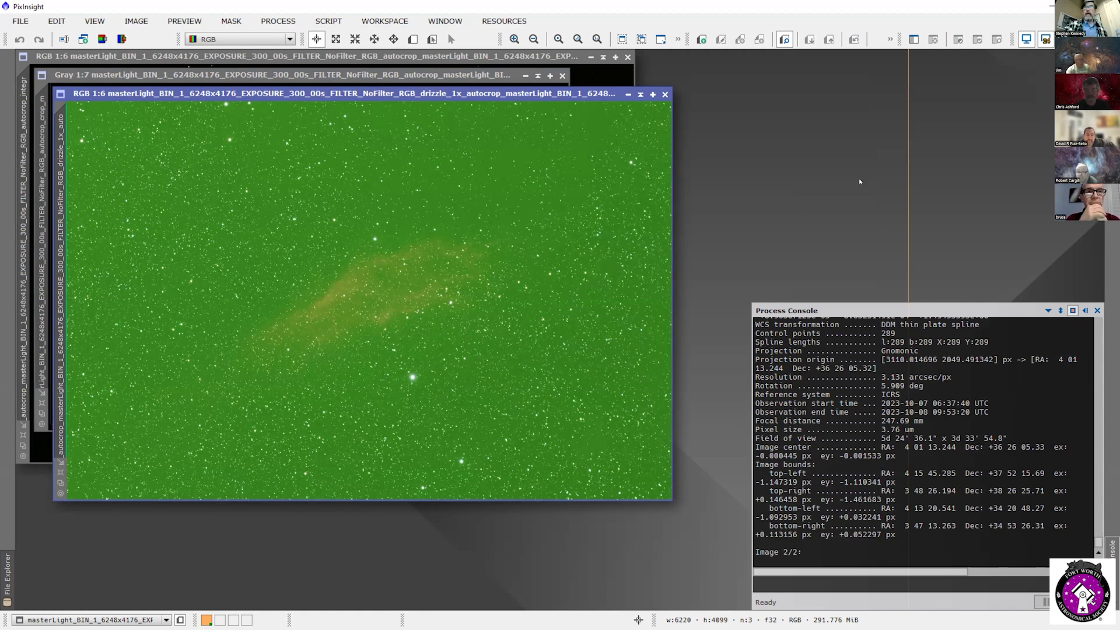
left_click(1110, 39)
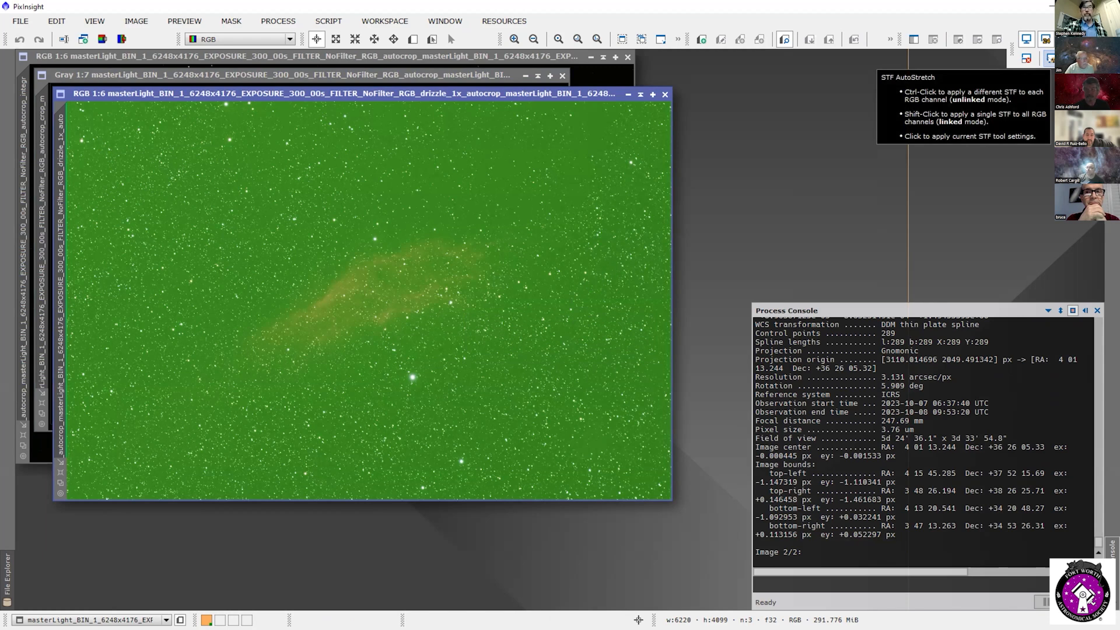
left_click(1049, 58, "ctrl")
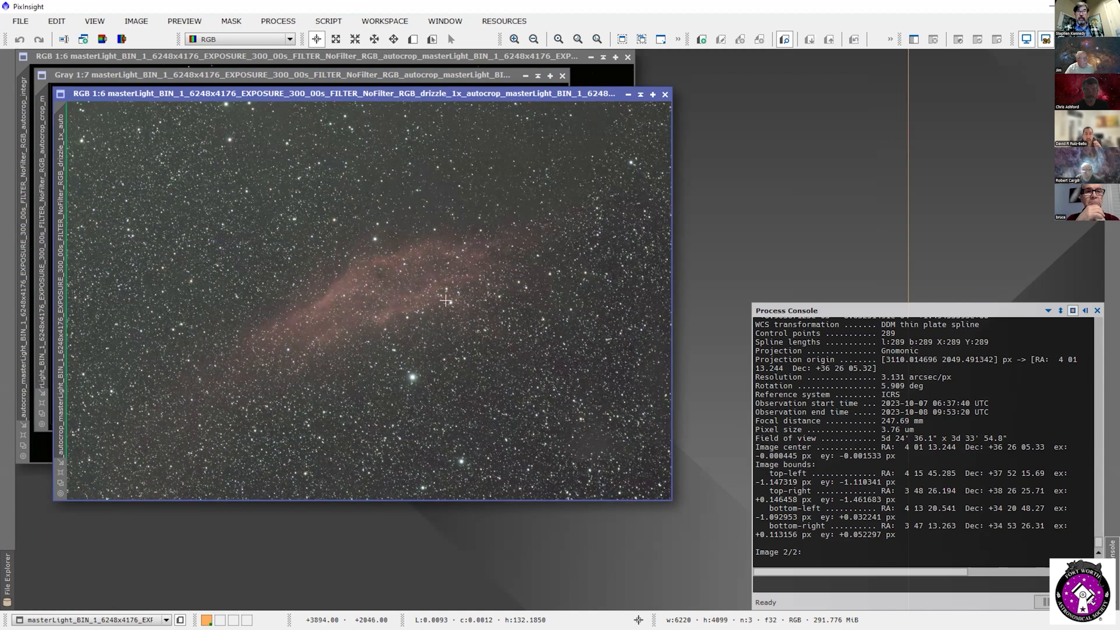
Step: Examine the nebula and the bright star below it in the drizzle_1x_autocrop image, at full-frame scale and up to 3:1 magnification
scroll(449, 302, "up", 4)
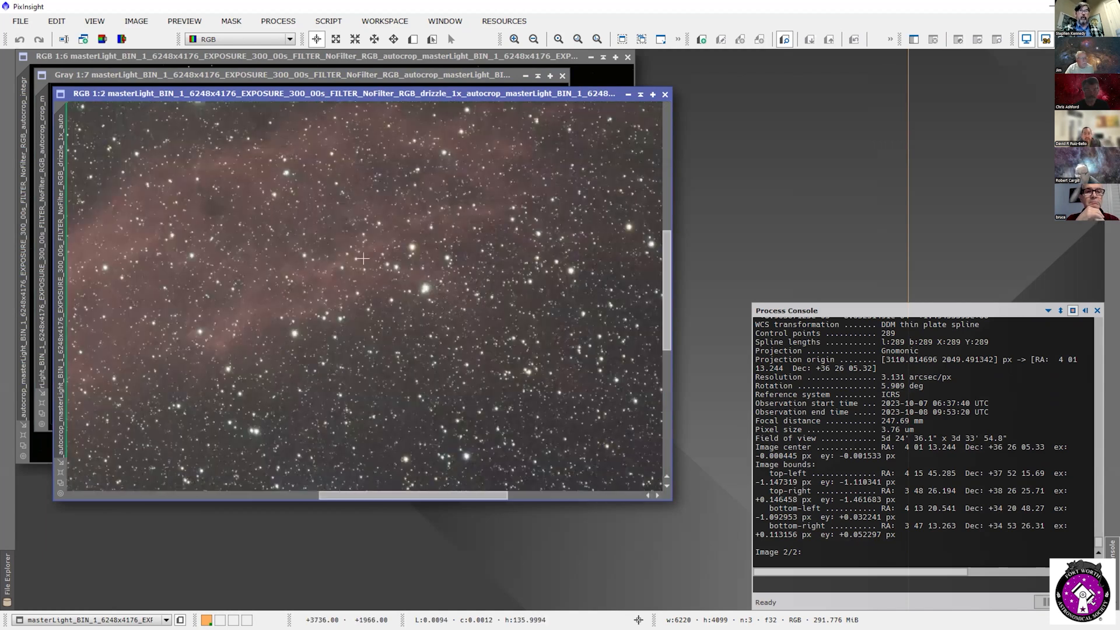
scroll(362, 259, "up", 2)
scroll(471, 325, "down", 11)
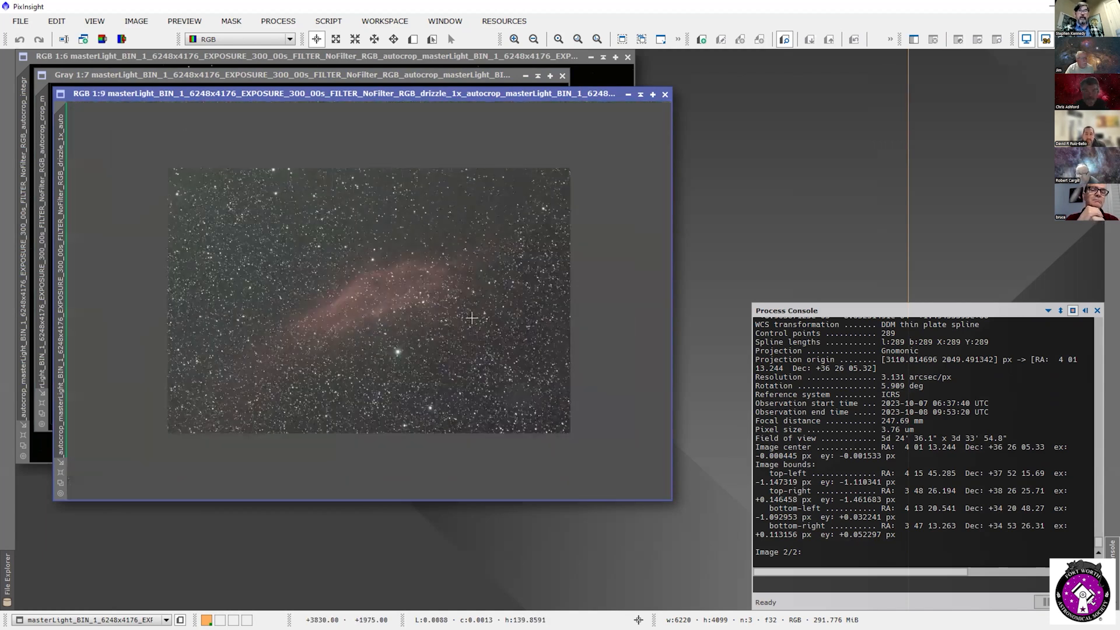
scroll(470, 319, "up", 3)
scroll(411, 377, "up", 6)
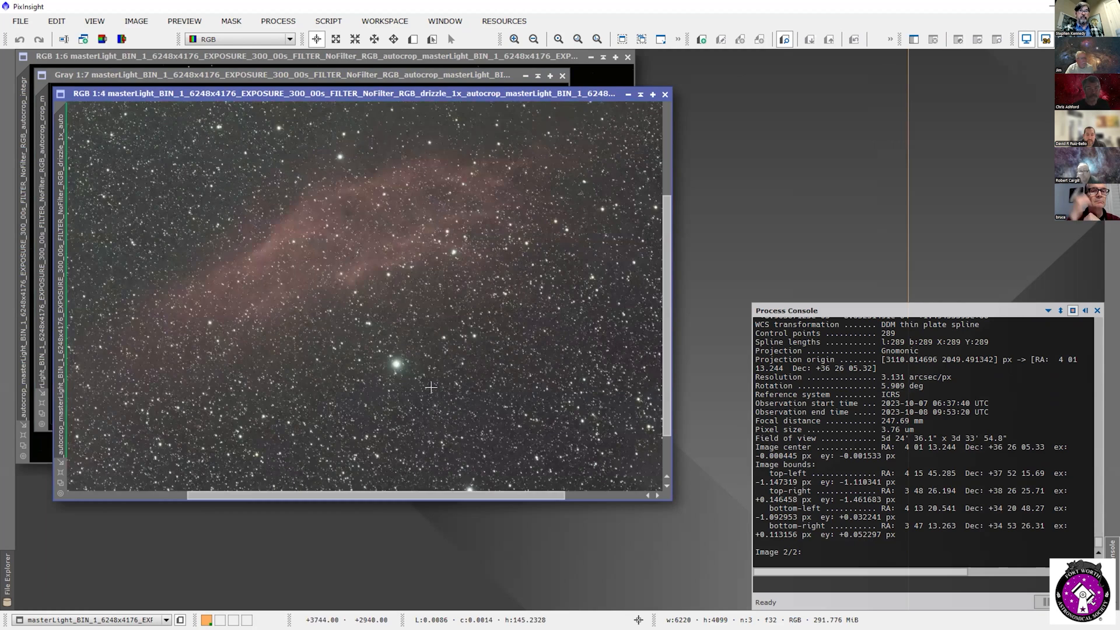
scroll(398, 309, "up", 1)
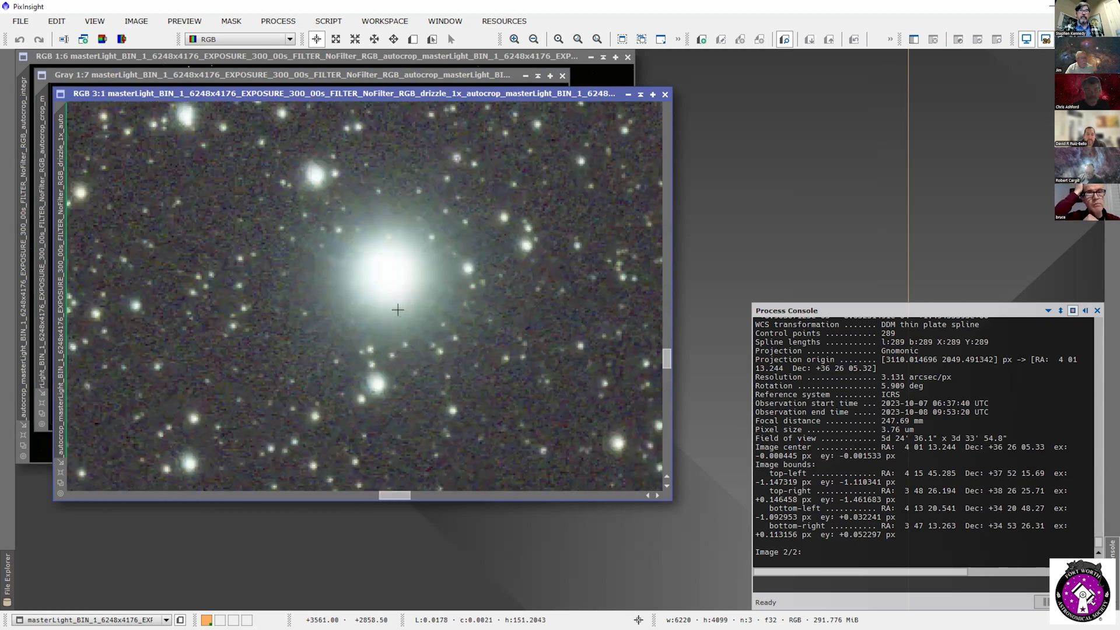
scroll(399, 312, "down", 4)
scroll(399, 310, "down", 5)
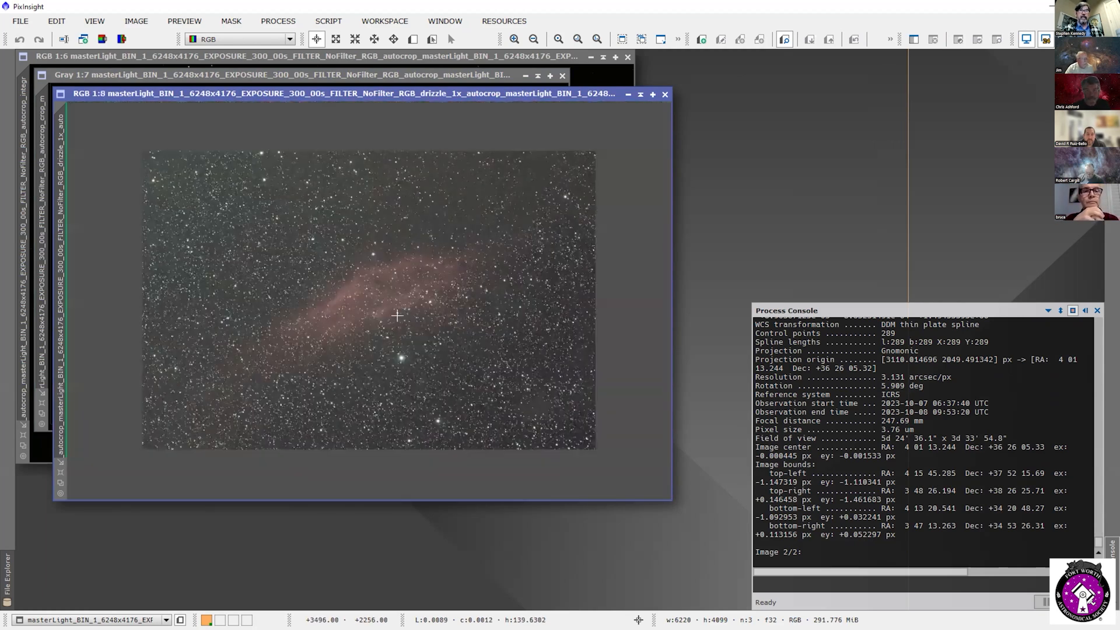
scroll(84, 124, "up", 10)
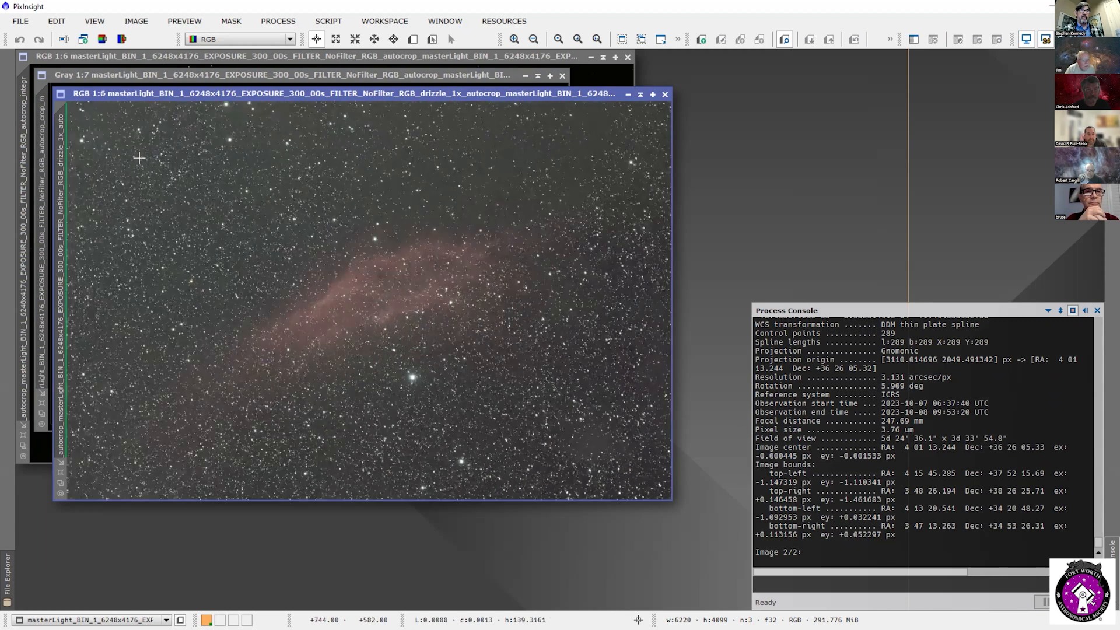
Step: Inspect the stars and background in the upper-left corner of the drizzle_1x_autocrop image at about 5:1, ending on the full frame
scroll(83, 124, "up", 1)
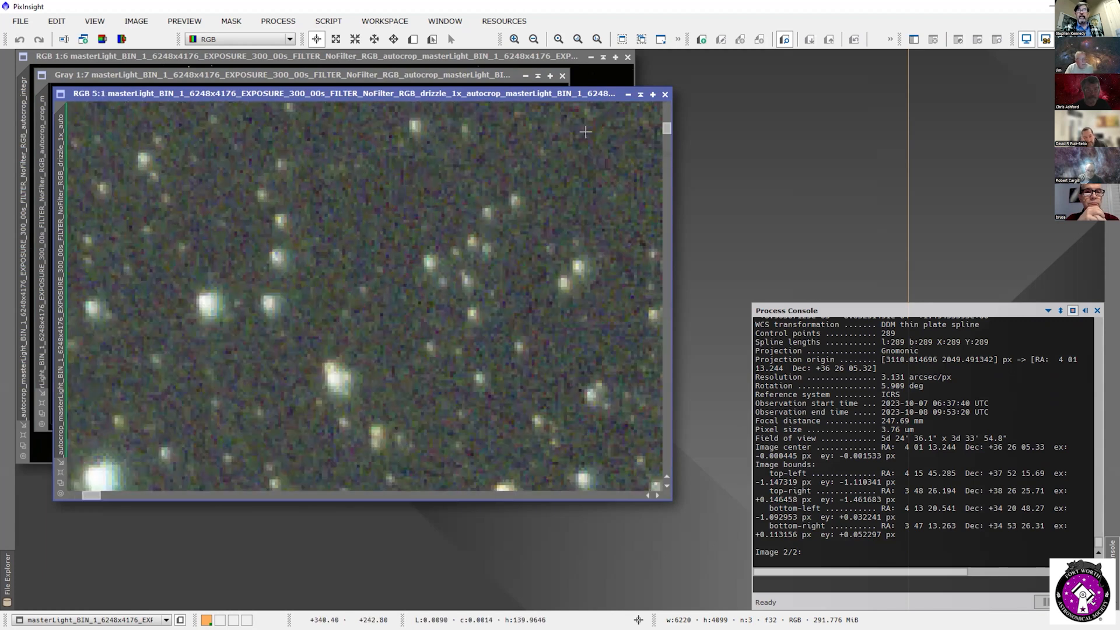
left_click_drag(667, 127, 668, 103)
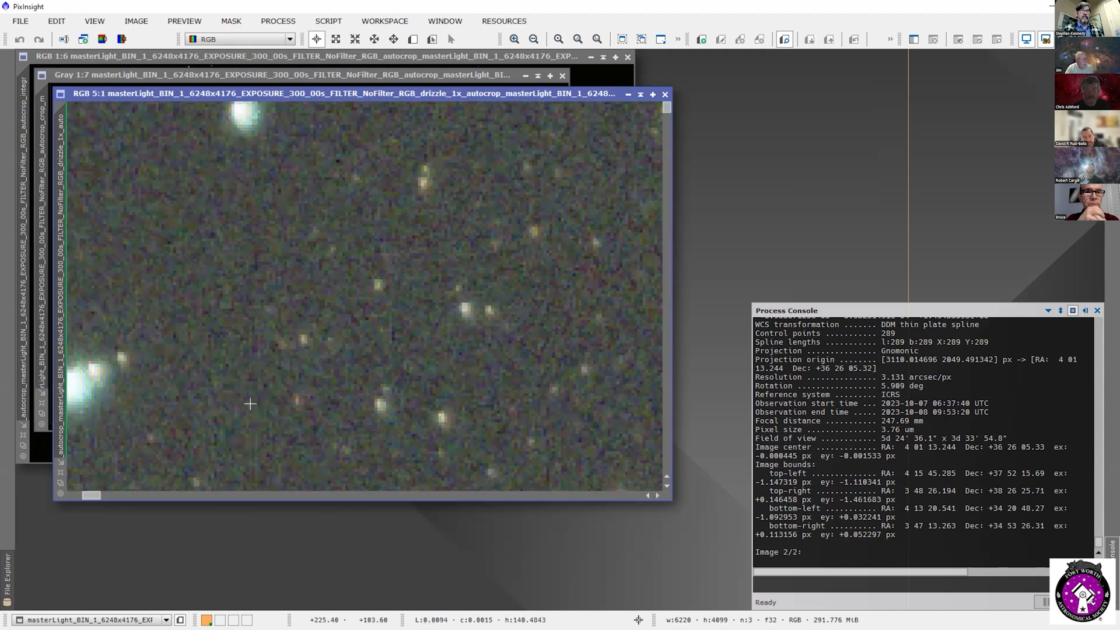
left_click(70, 496)
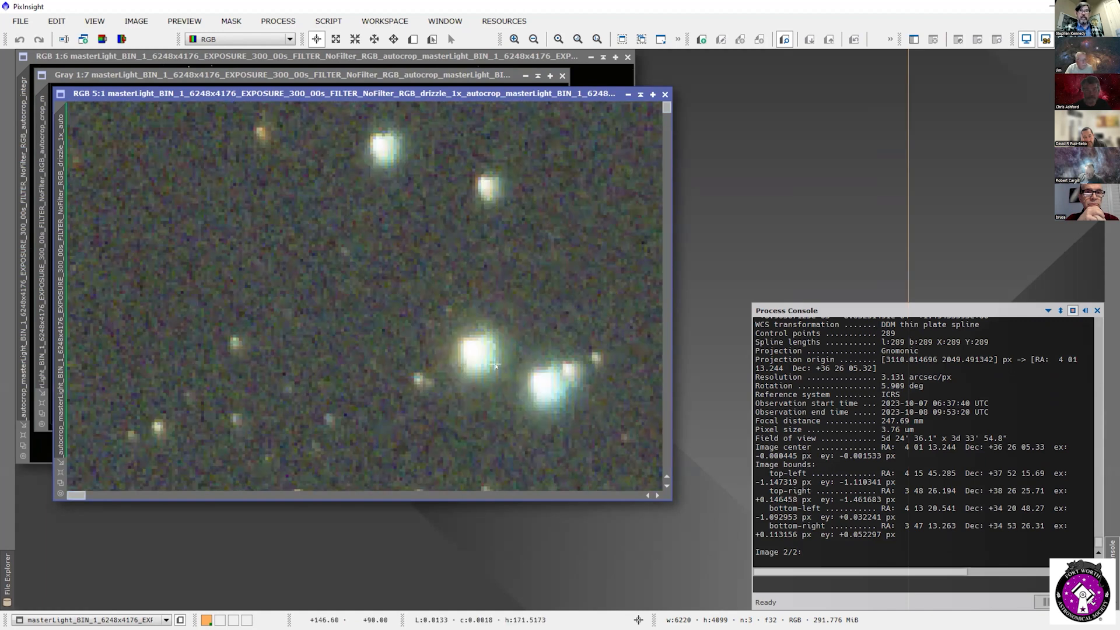
scroll(505, 366, "up", 1)
scroll(505, 364, "down", 2)
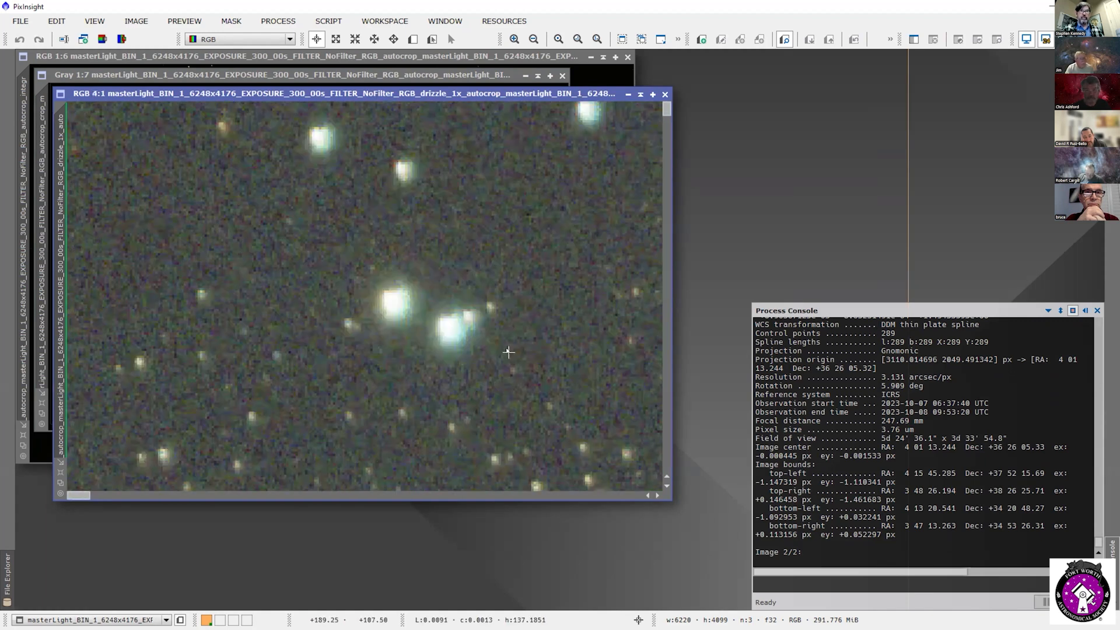
scroll(507, 356, "down", 8)
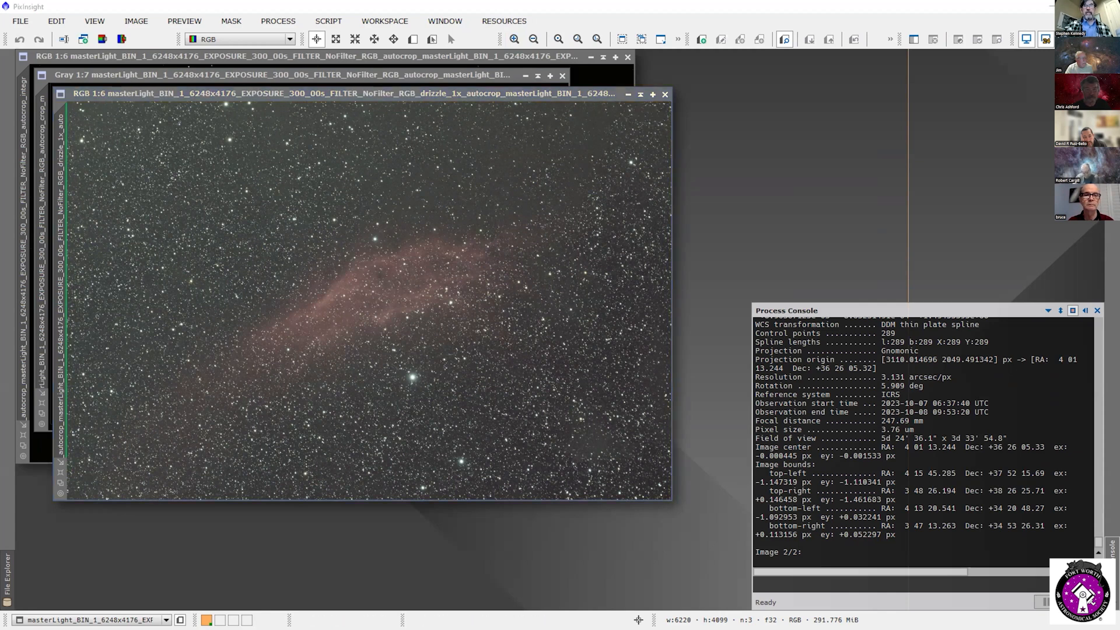
Step: Apply an STF AutoStretch to the grayscale crop mask of the RGB_autocrop master light and close its window
left_click(514, 58)
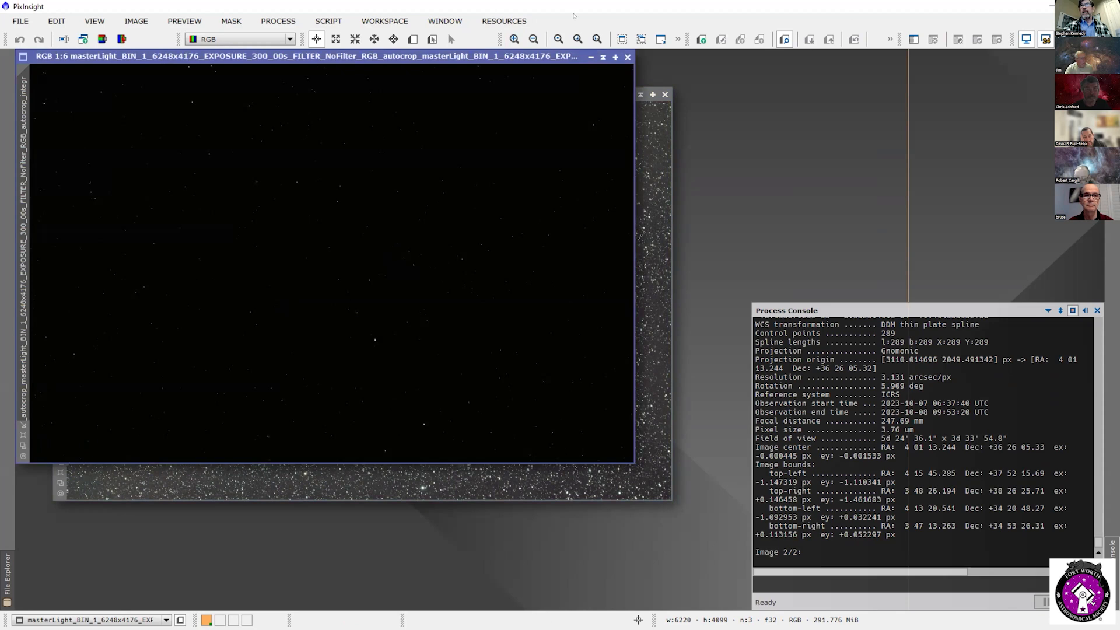
left_click_drag(560, 57, 522, 160)
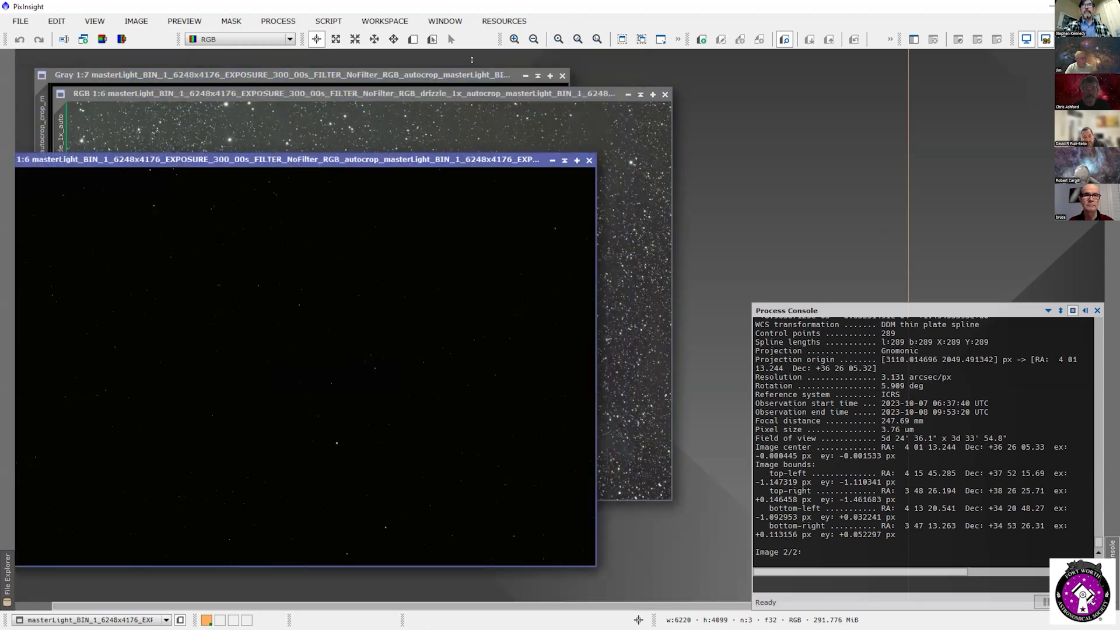
left_click_drag(476, 71, 479, 69)
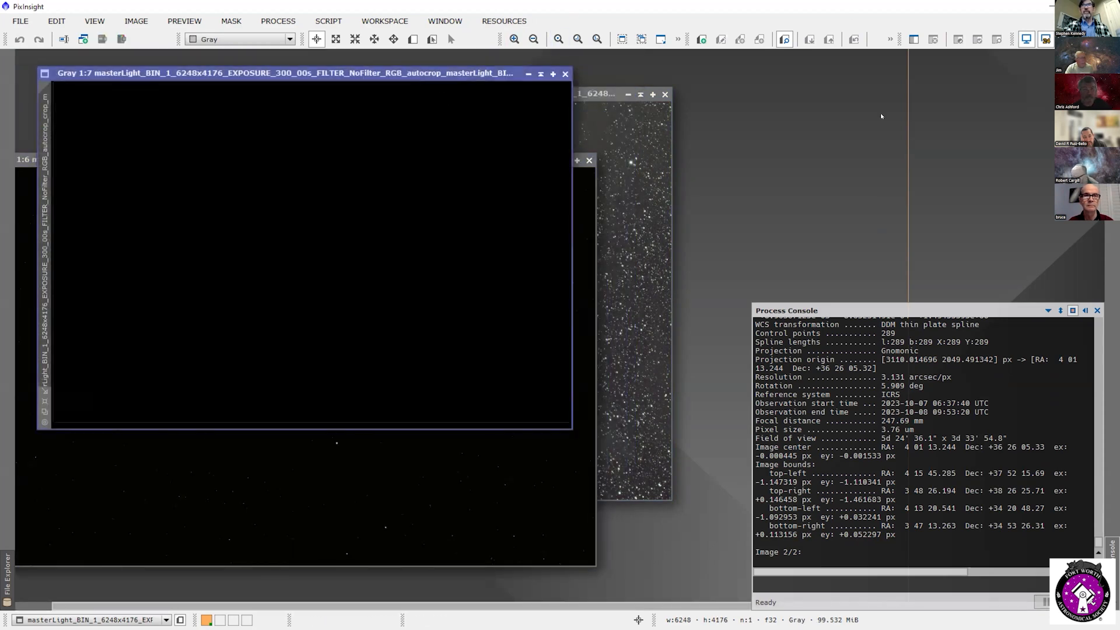
left_click(1110, 39)
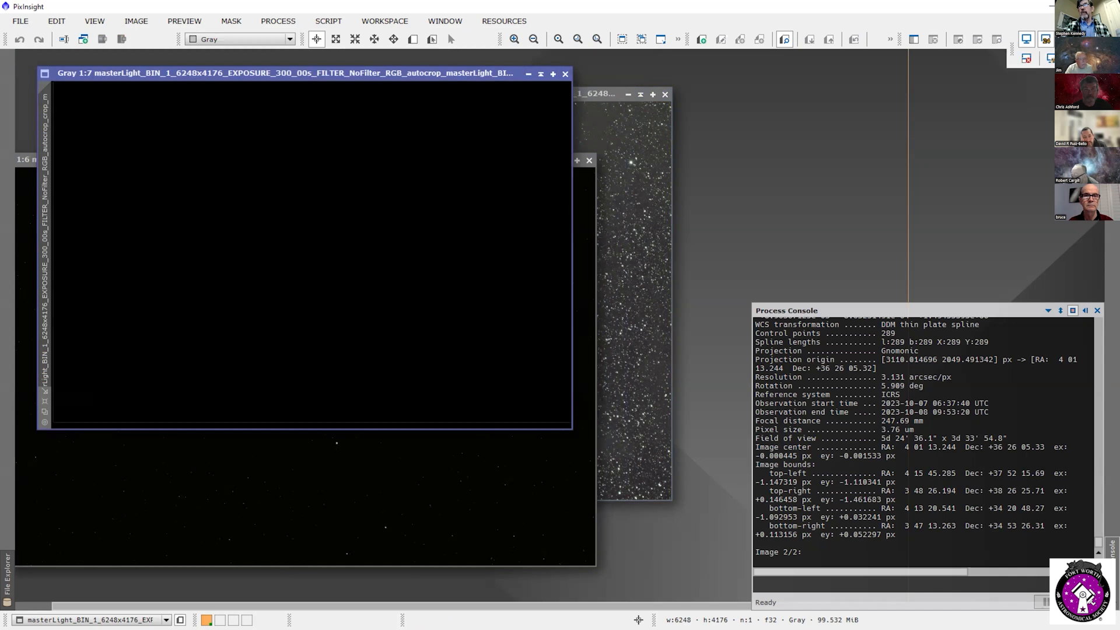
left_click(1039, 61)
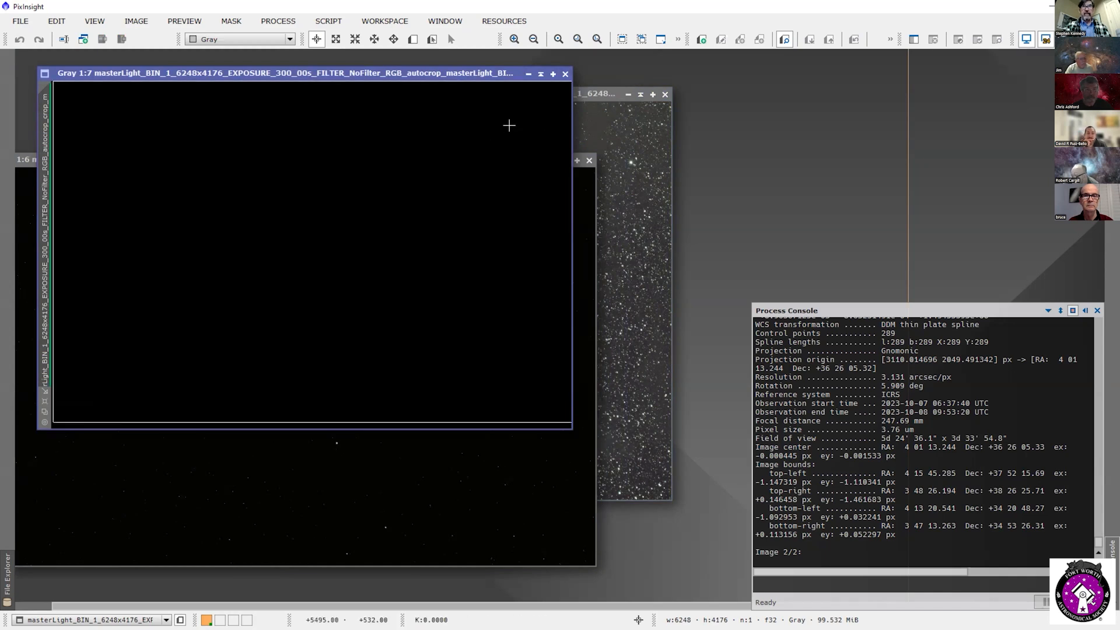
left_click(564, 75)
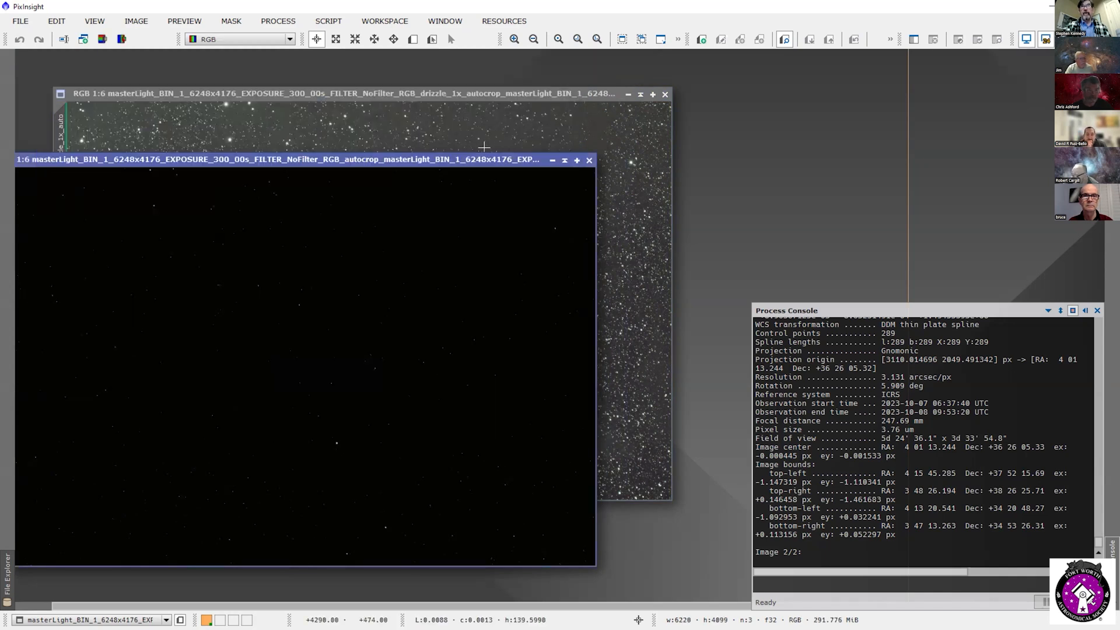
Step: Move the RGB_autocrop master light window fully into view and apply an STF AutoStretch to the image
left_click_drag(505, 160, 534, 124)
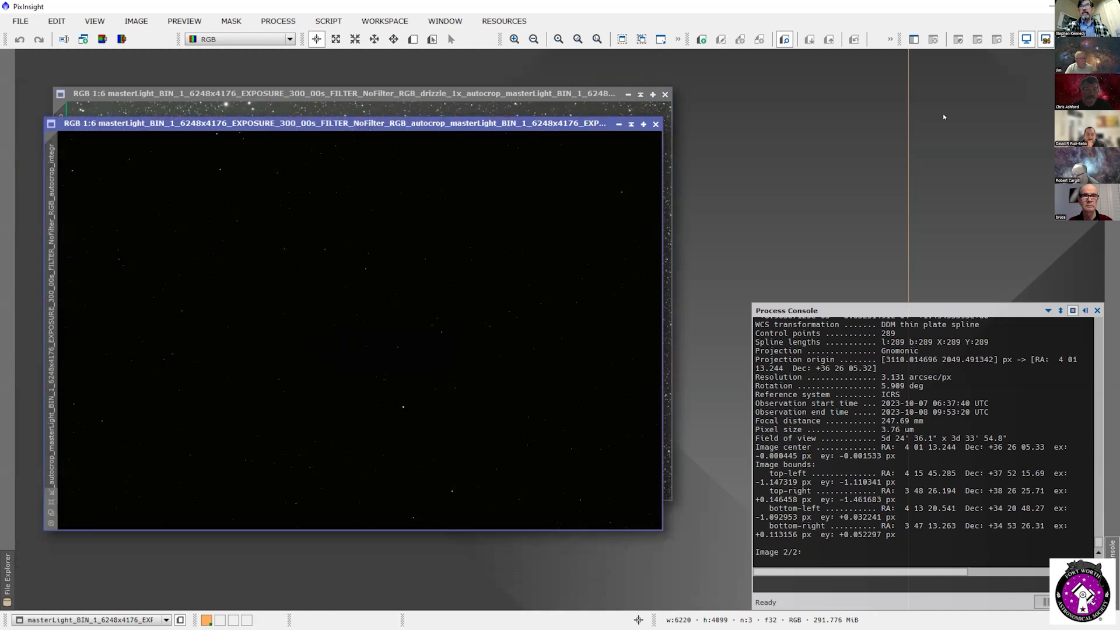
left_click(1056, 39)
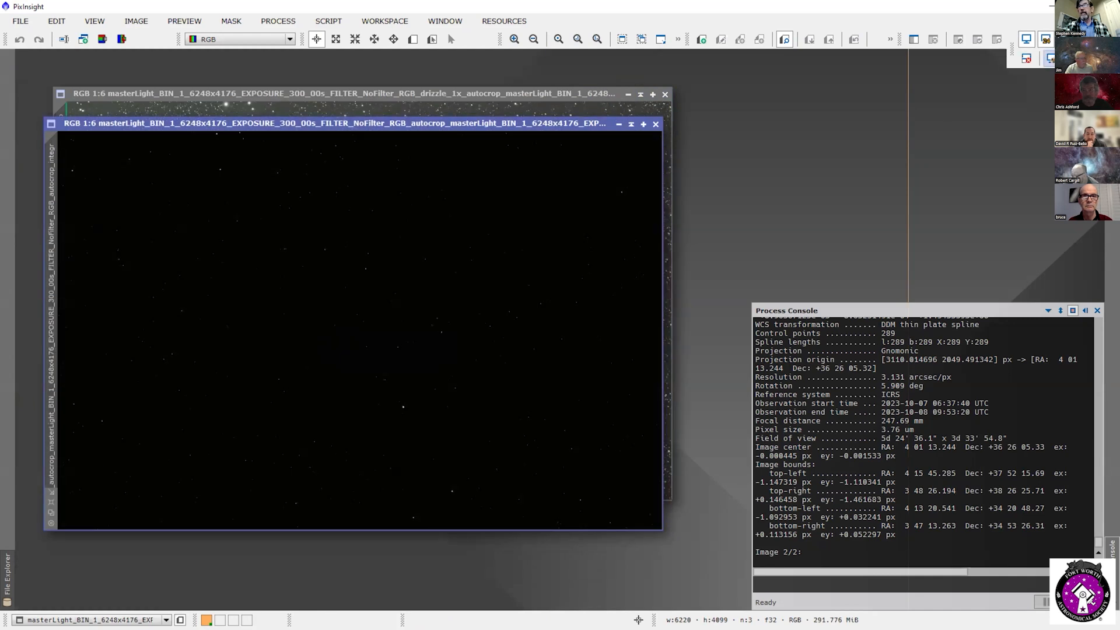
left_click(1049, 59)
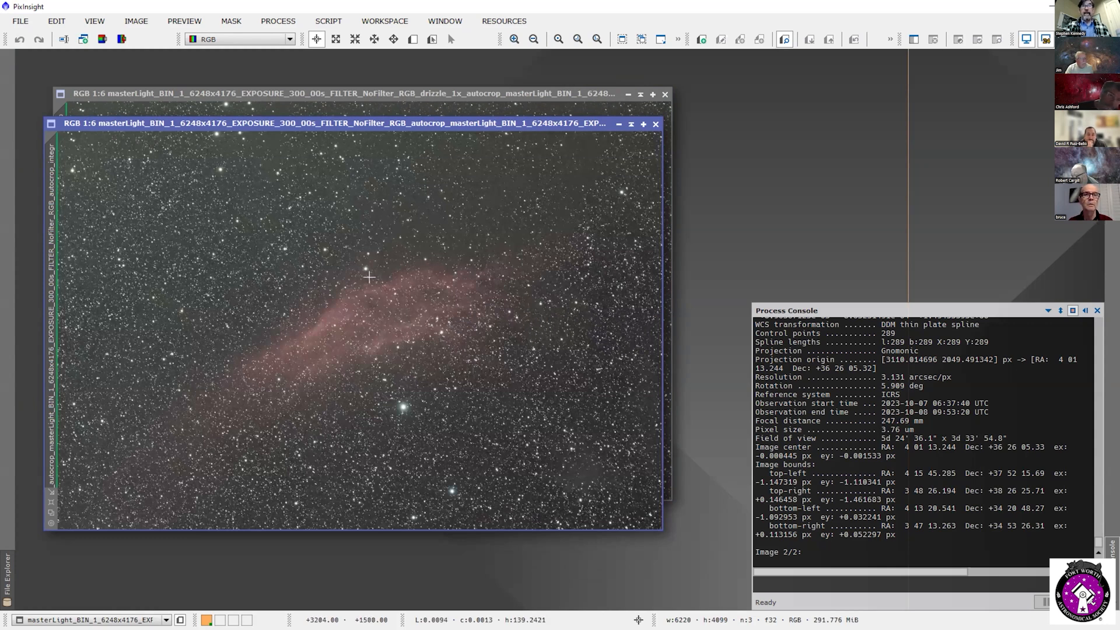
Step: Examine the bright star just above the nebula in the RGB_autocrop image at 8:1 magnification
scroll(369, 274, "up", 6)
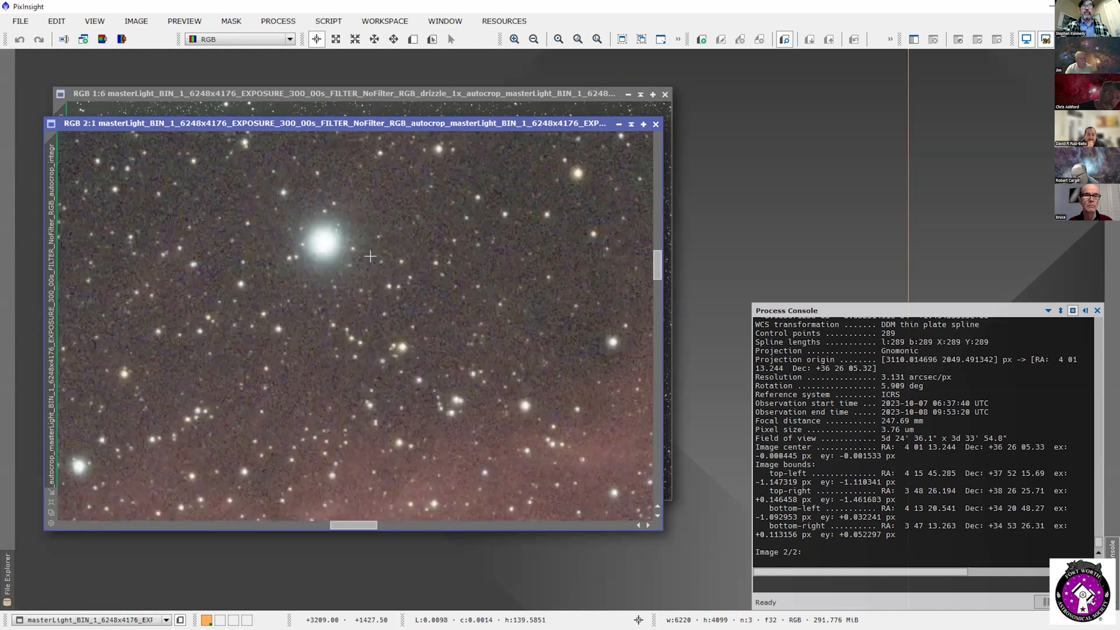
scroll(322, 213, "up", 4)
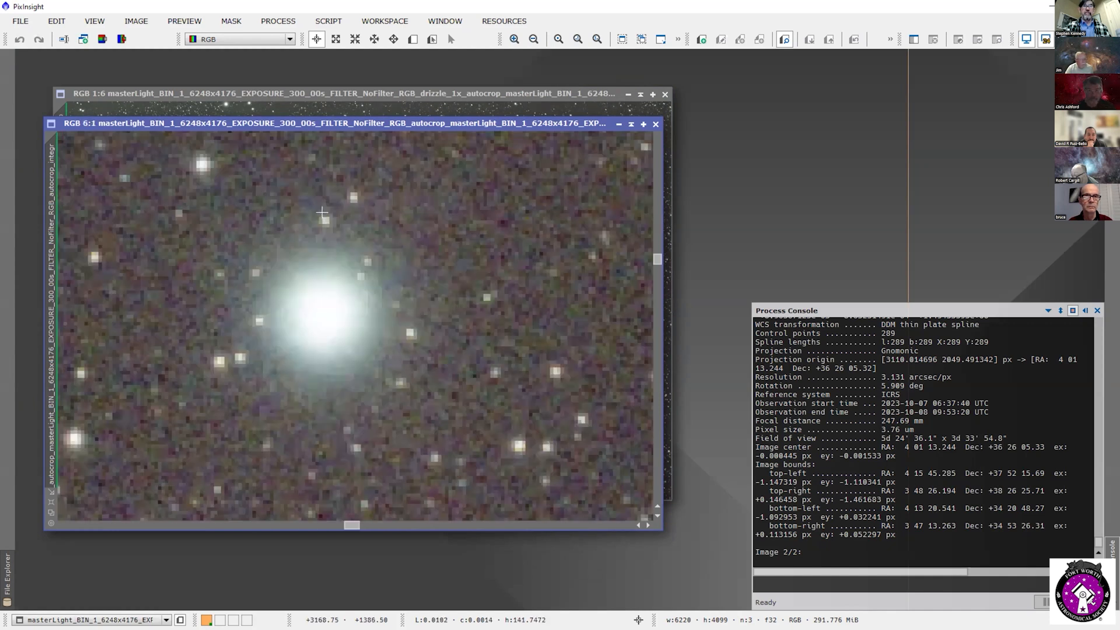
scroll(322, 212, "up", 1)
scroll(322, 214, "up", 1)
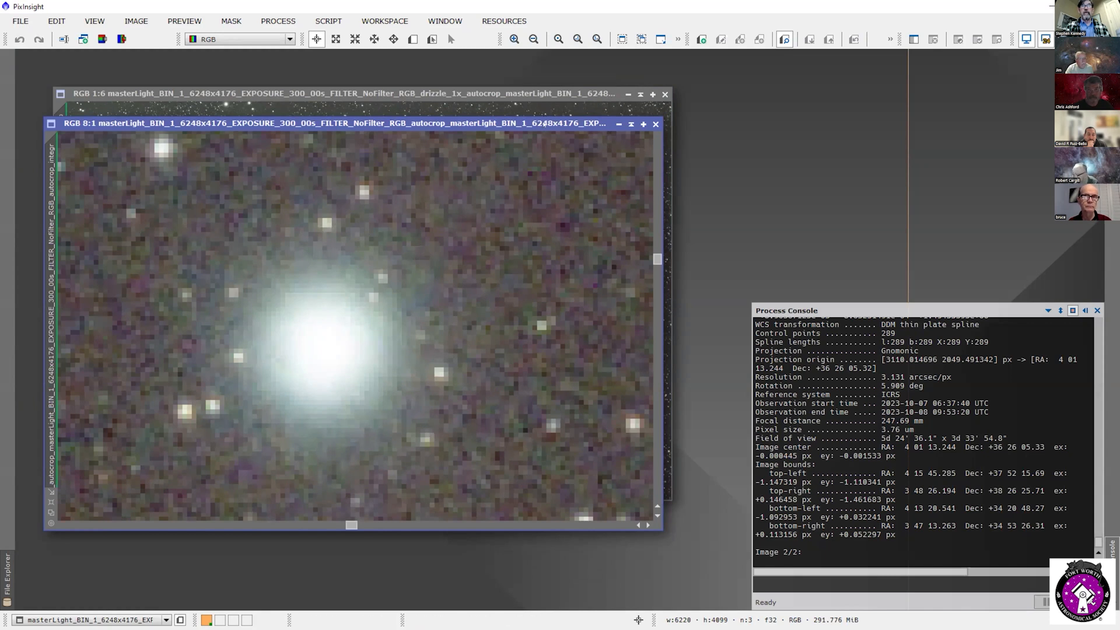
Step: Match the drizzle_1x_autocrop image to the RGB_autocrop image's 8:1 view of the bright star and place both windows side by side
left_click_drag(479, 119, 565, 140)
left_click(491, 115)
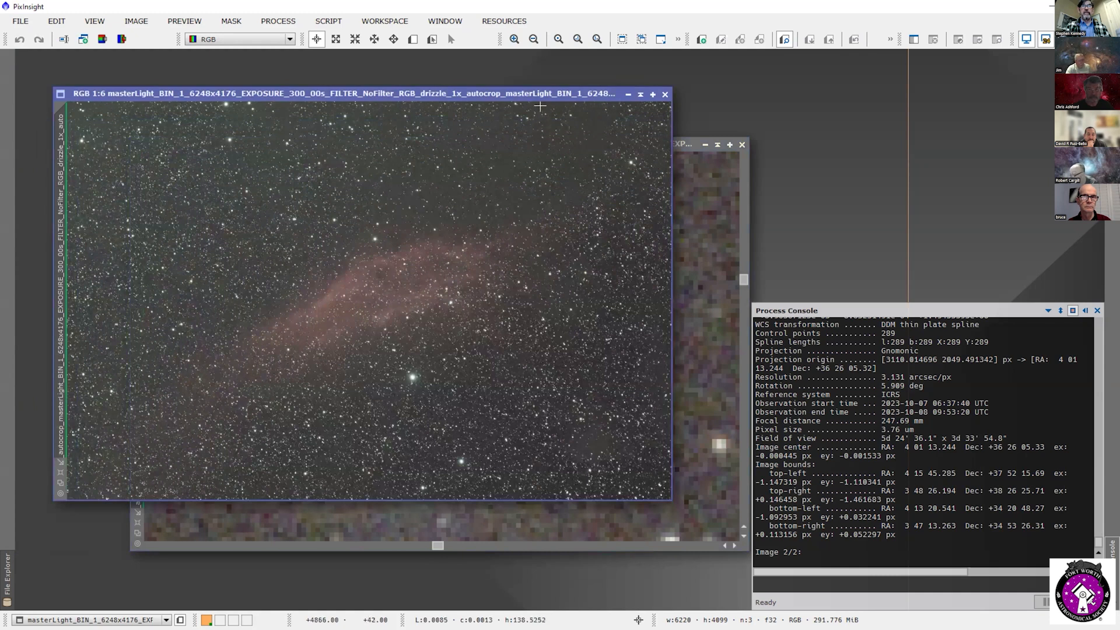
left_click(688, 213)
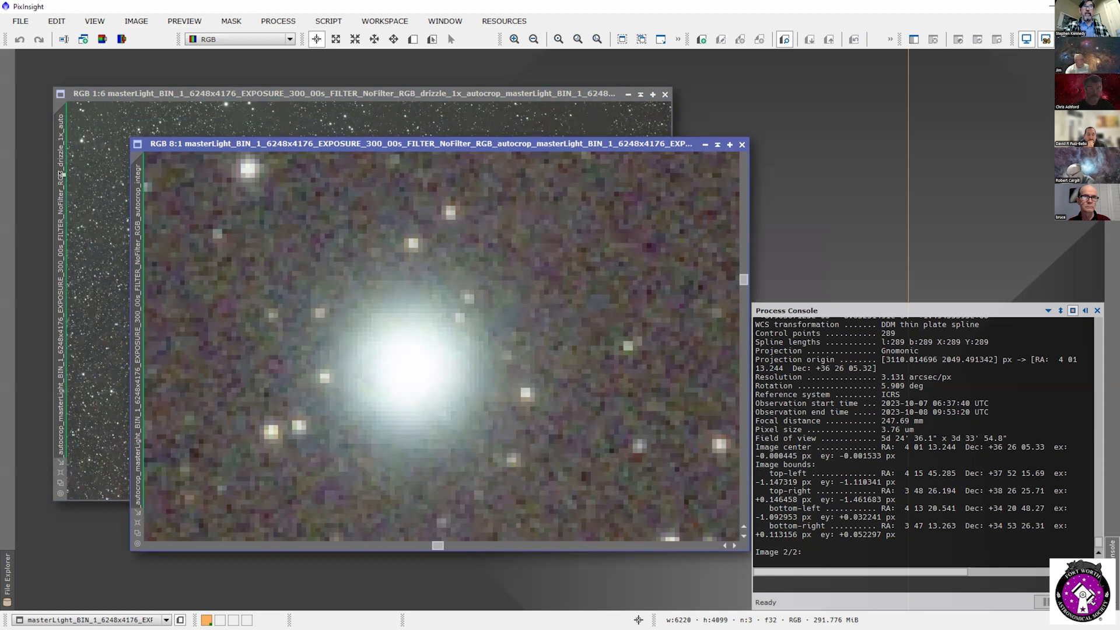
left_click_drag(58, 171, 60, 172)
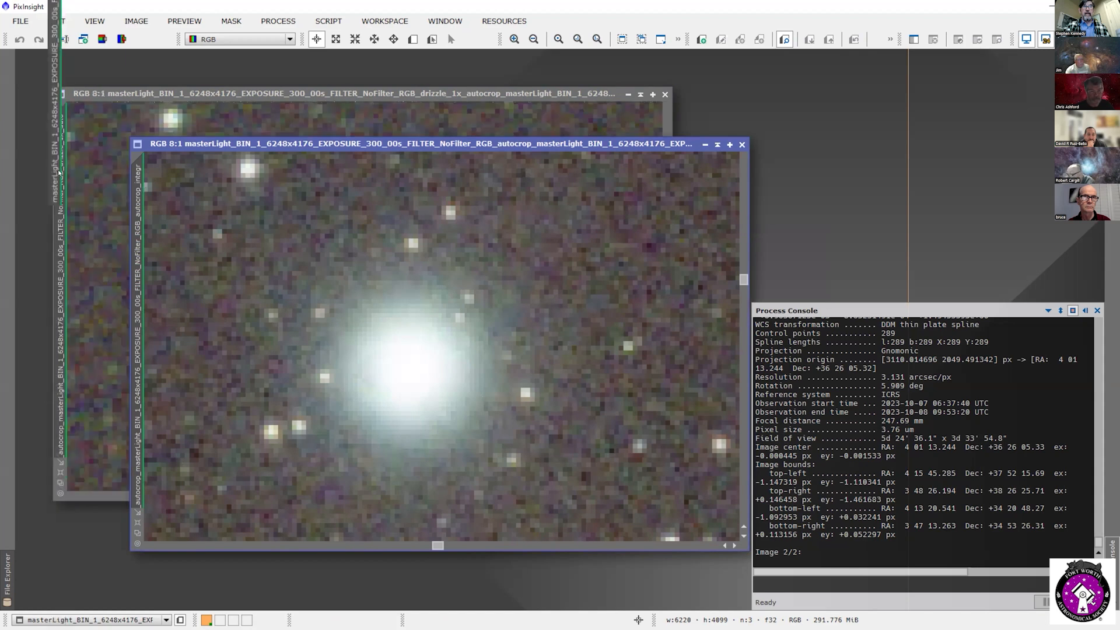
left_click_drag(246, 141, 561, 105)
left_click_drag(255, 91, 198, 98)
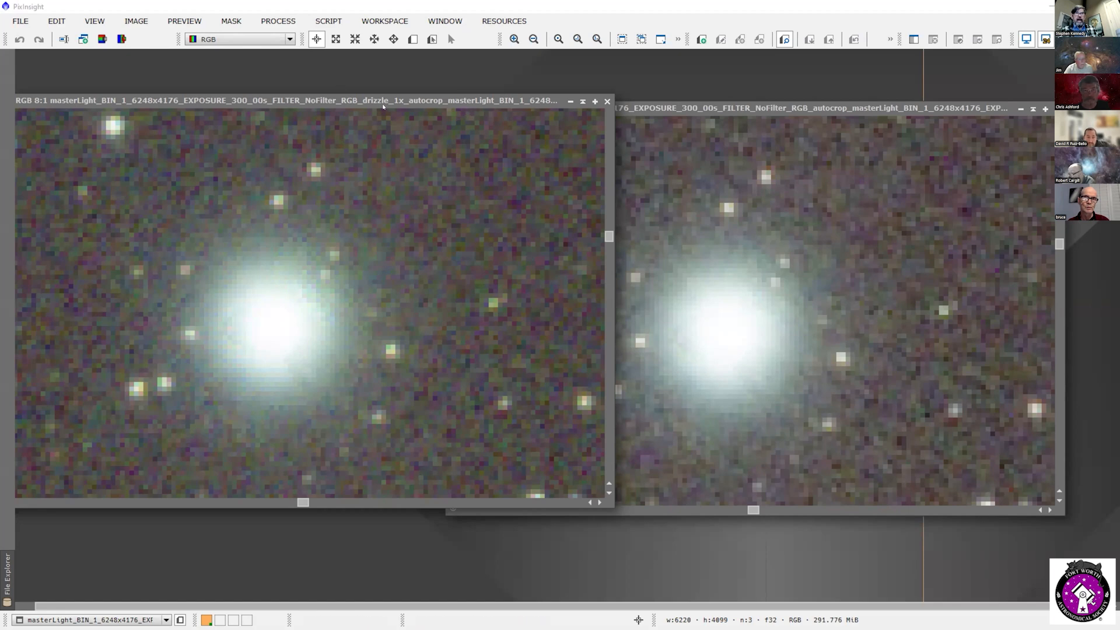
Step: Compare the bright star's pixels and surrounding noise in the drizzle image at 11:1 with the RGB_autocrop image at 10:1
scroll(268, 363, "up", 3)
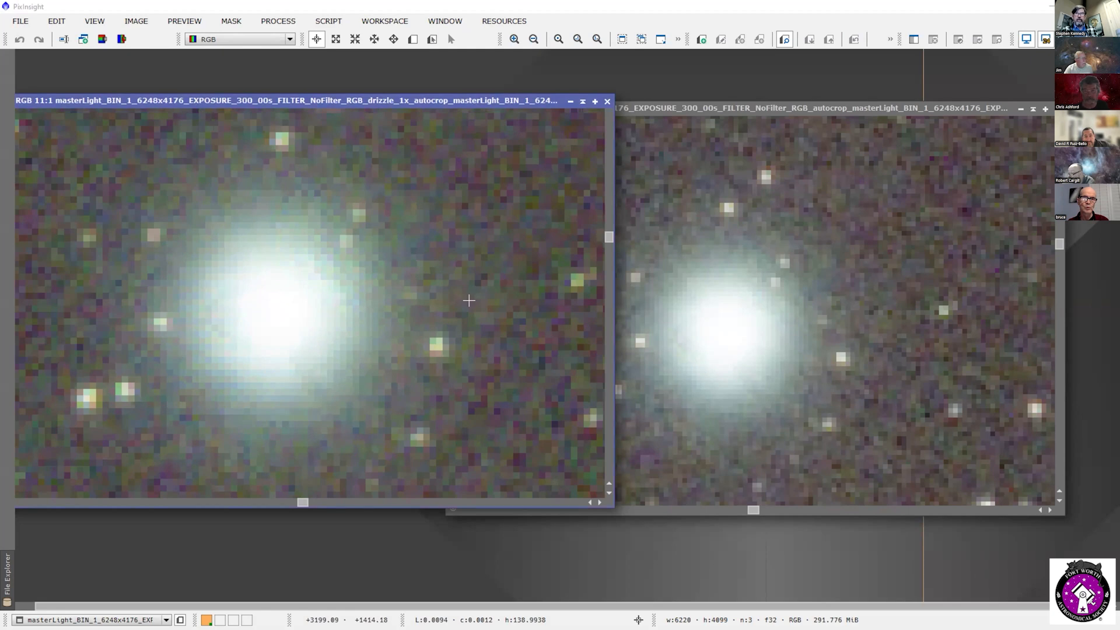
scroll(763, 317, "up", 2)
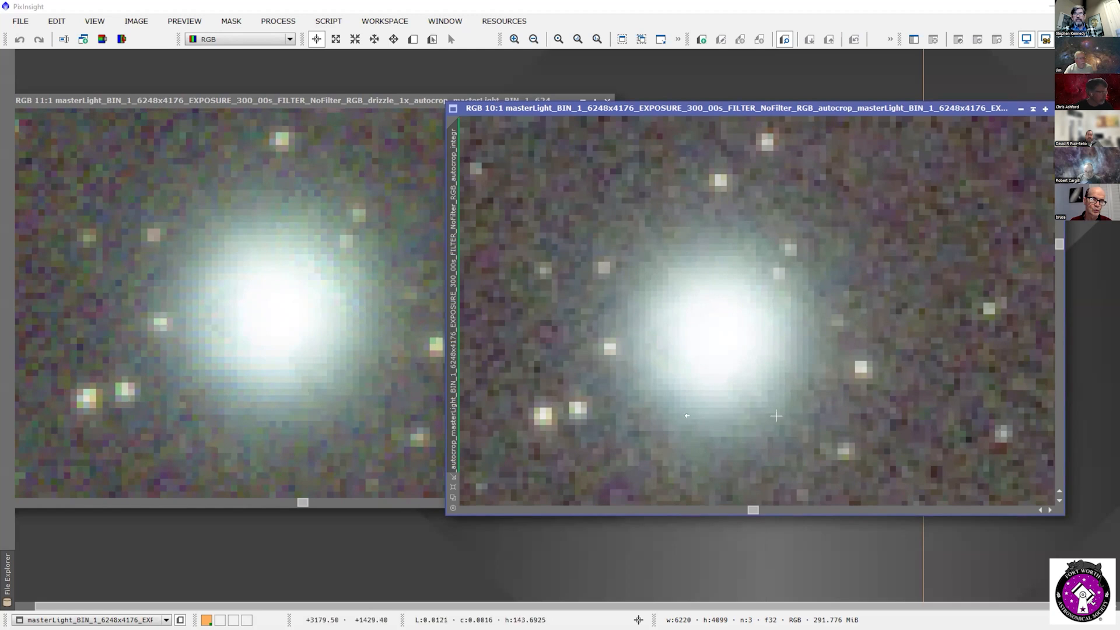
left_click_drag(336, 104, 302, 106)
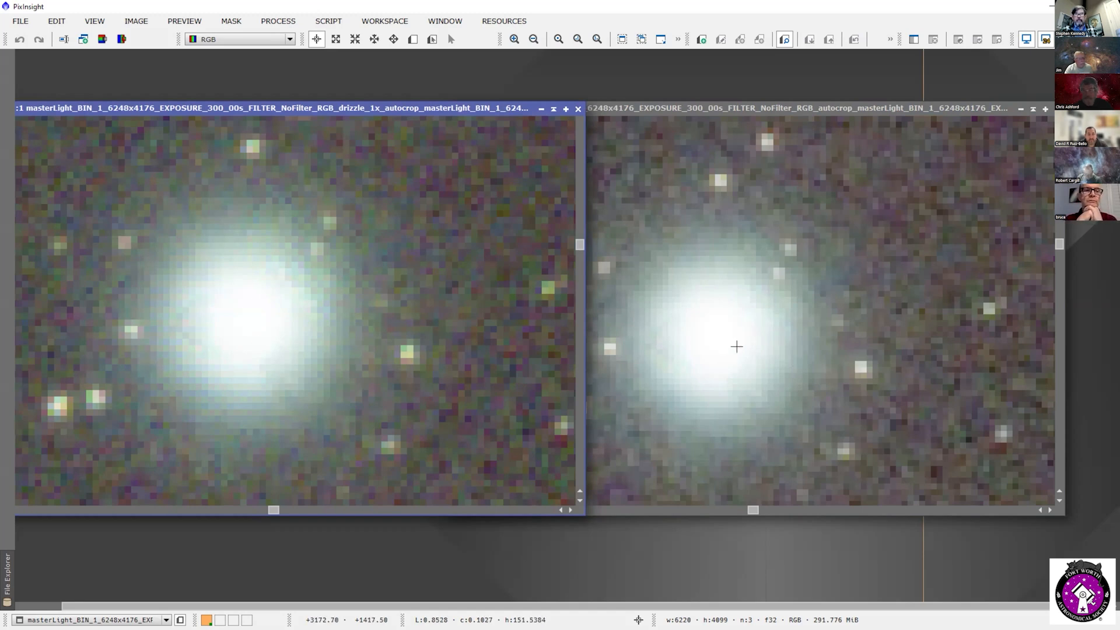
left_click(728, 455)
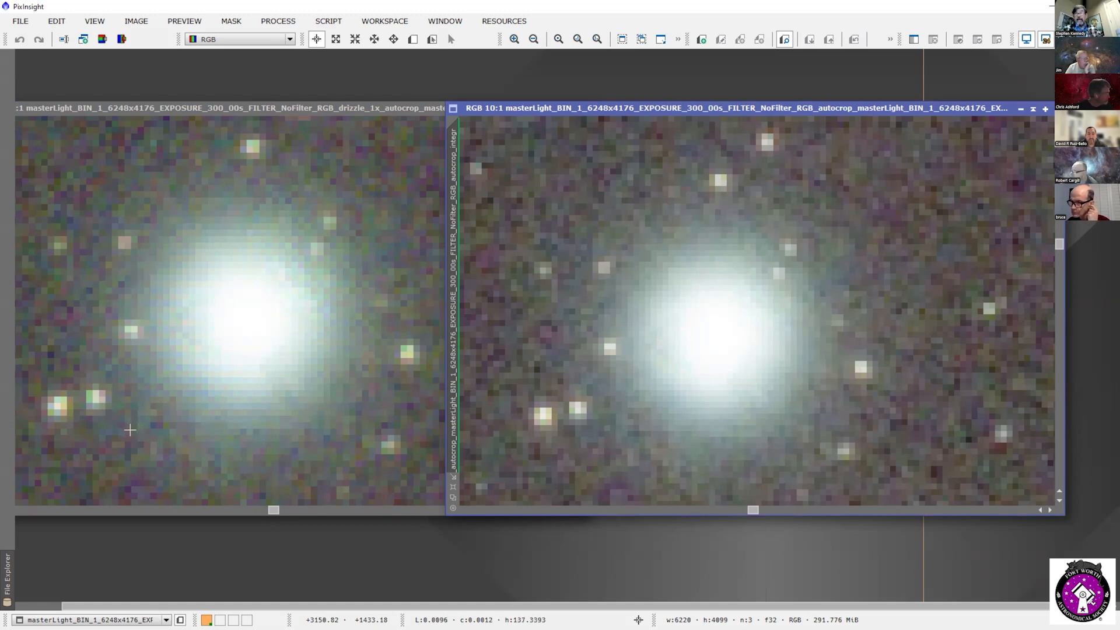
Step: Compare the whole nebula frame in the drizzle_1x_autocrop and RGB_autocrop images, both at 1:7 scale
scroll(130, 430, "down", 5)
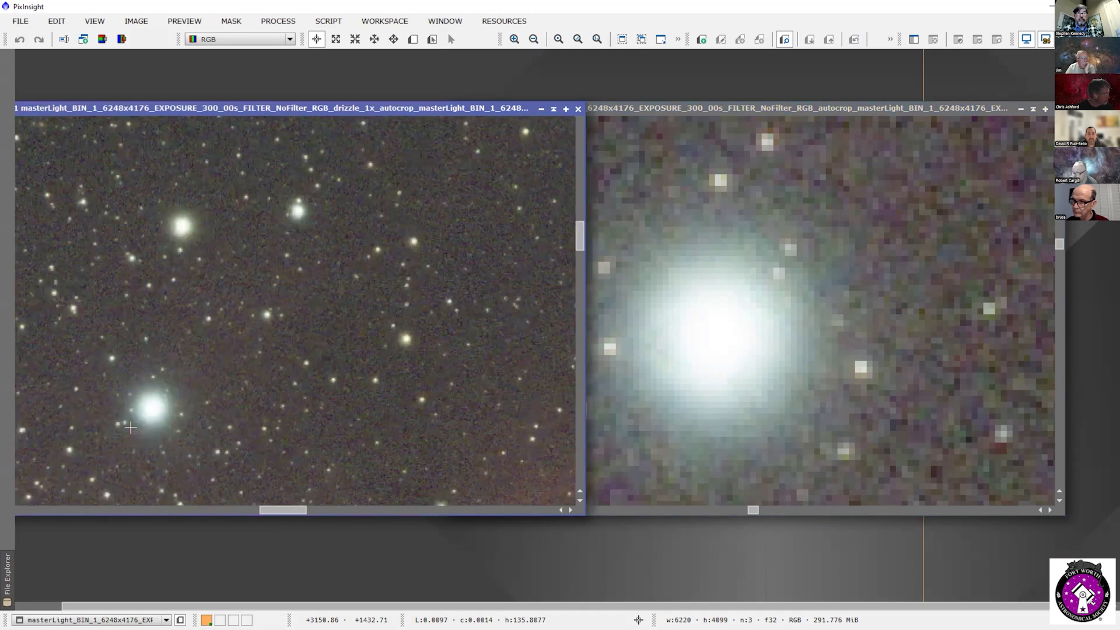
scroll(130, 428, "down", 4)
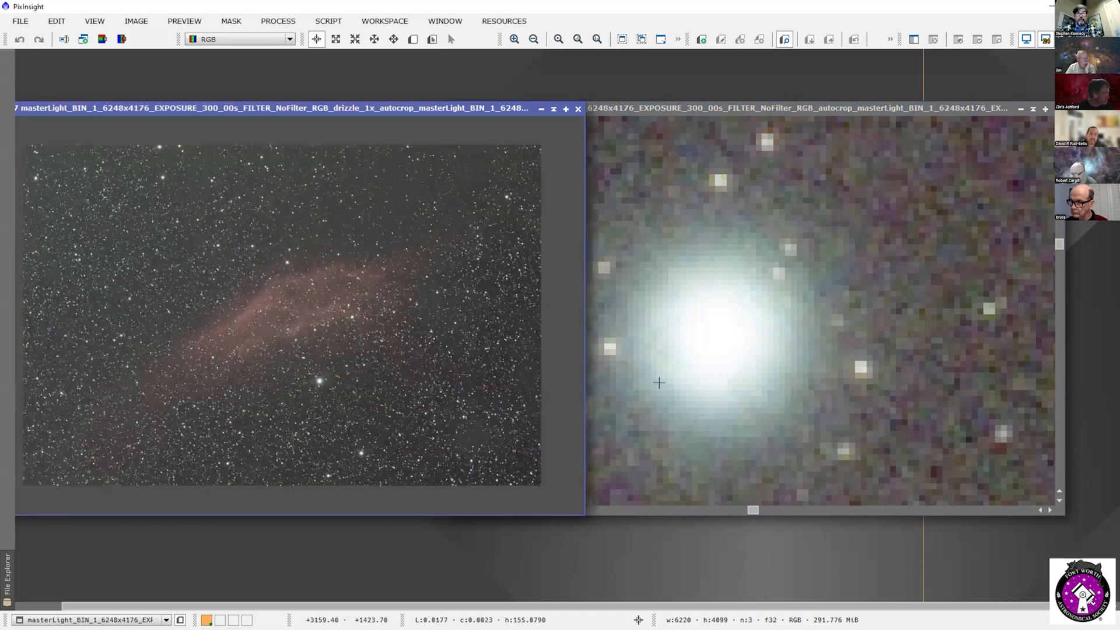
scroll(682, 378, "down", 5)
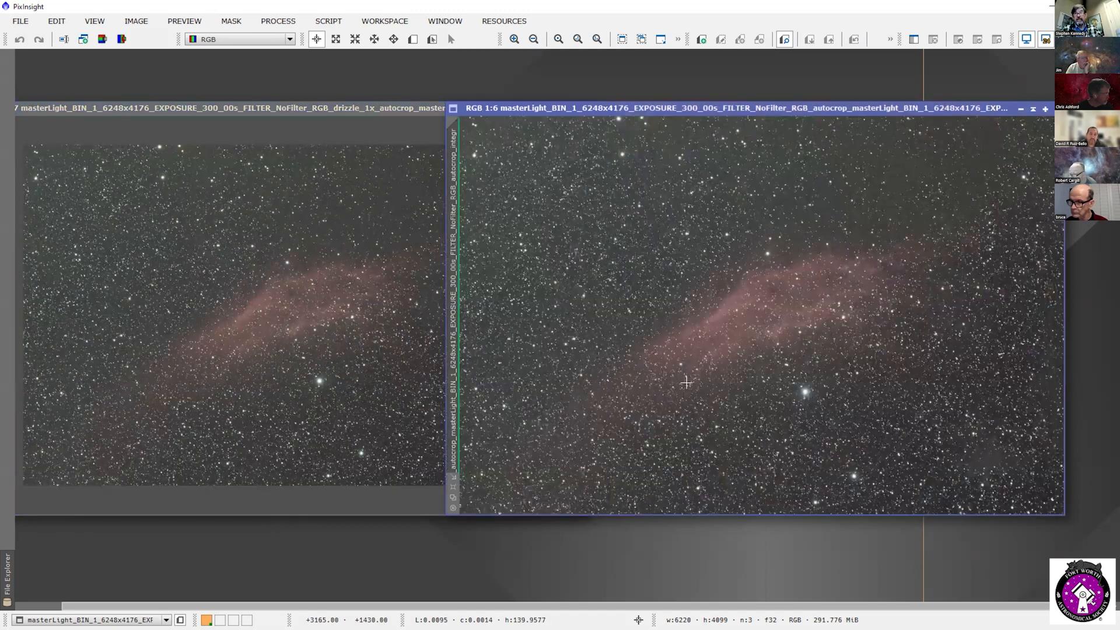
scroll(685, 386, "down", 1)
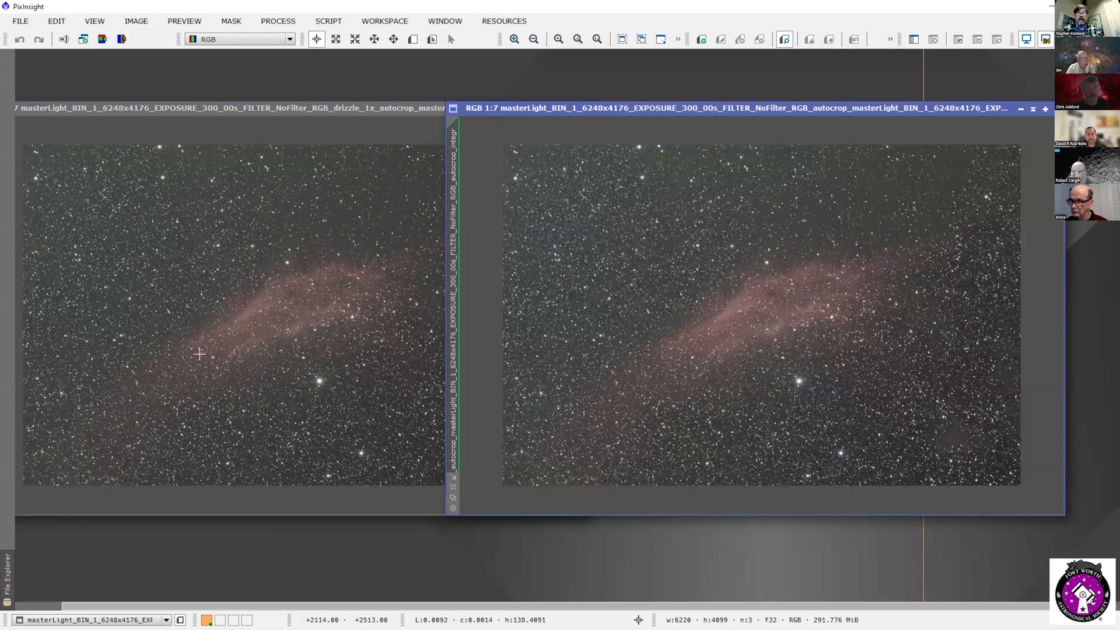
Step: Switch to File Explorer and compare the sizes of the RGB, RGB_autocrop, drizzle_1x and drizzle_1x_autocrop master light files in the master folder
left_click(340, 107)
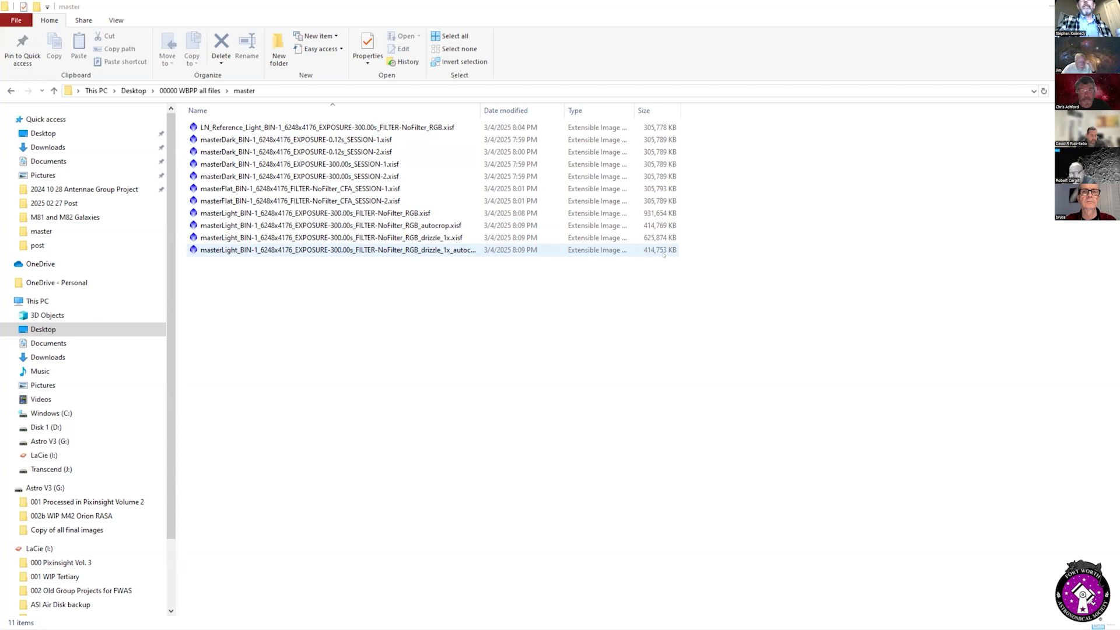
double_click(473, 108)
left_click(489, 250)
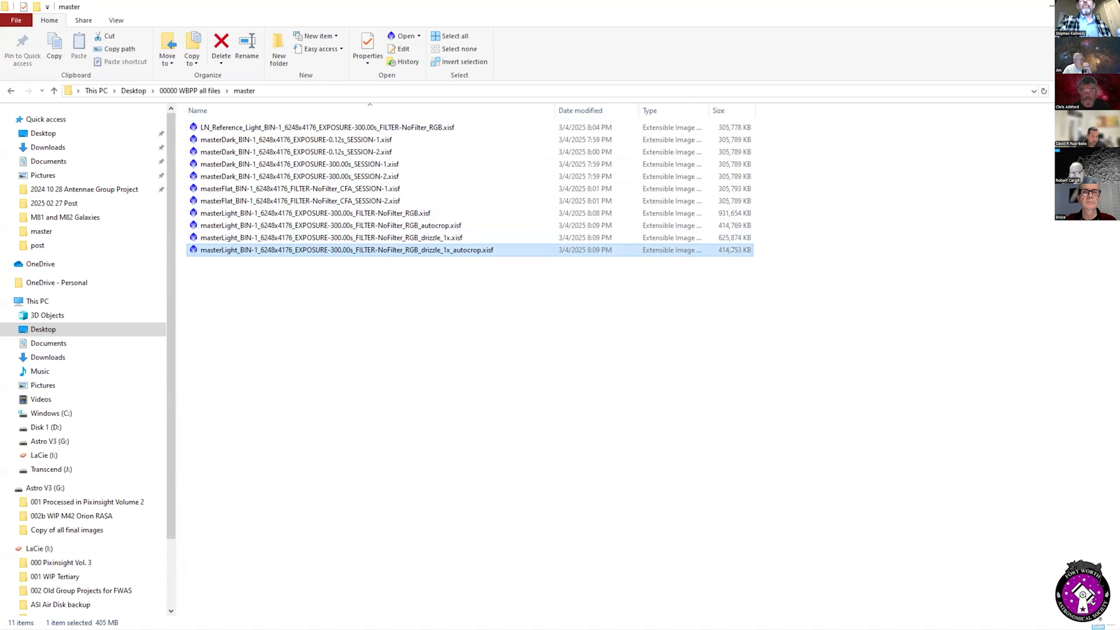
left_click(496, 238)
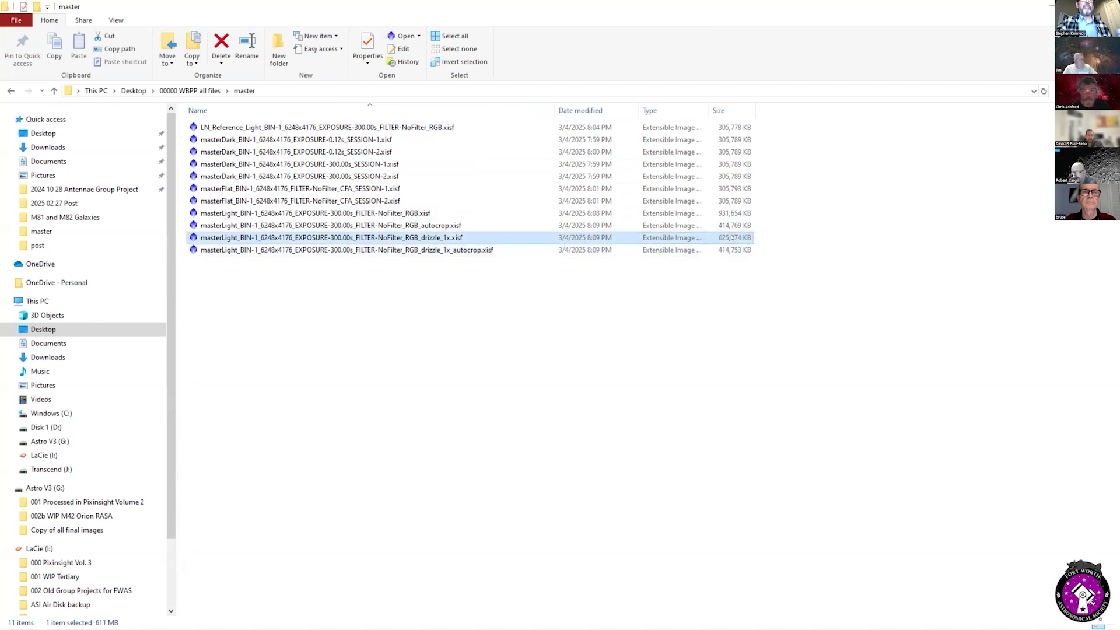
left_click(514, 227)
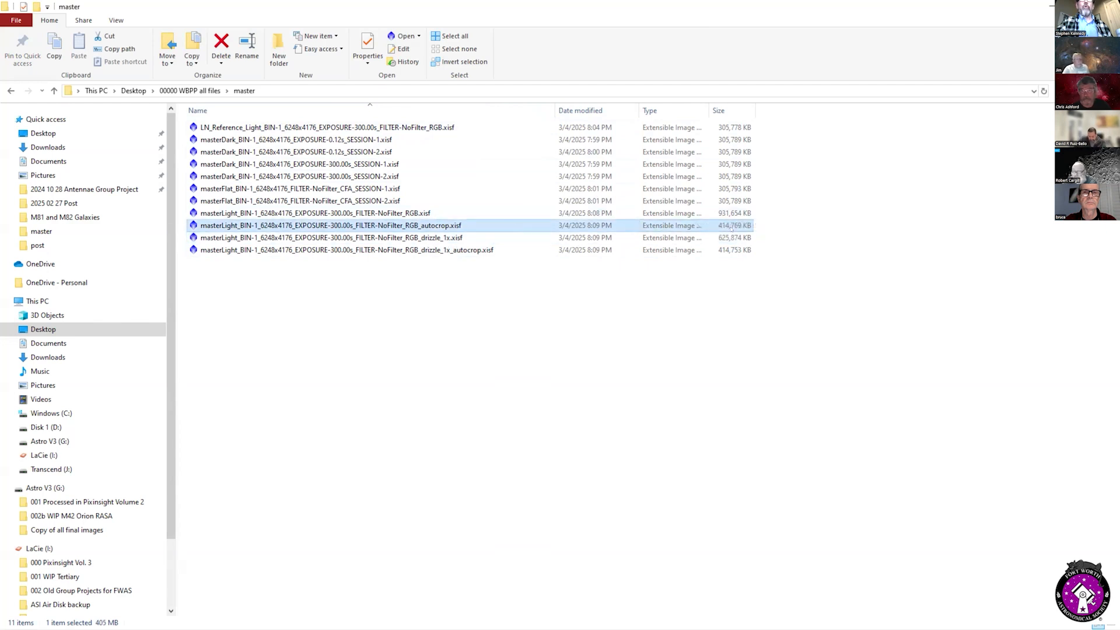
left_click(440, 213)
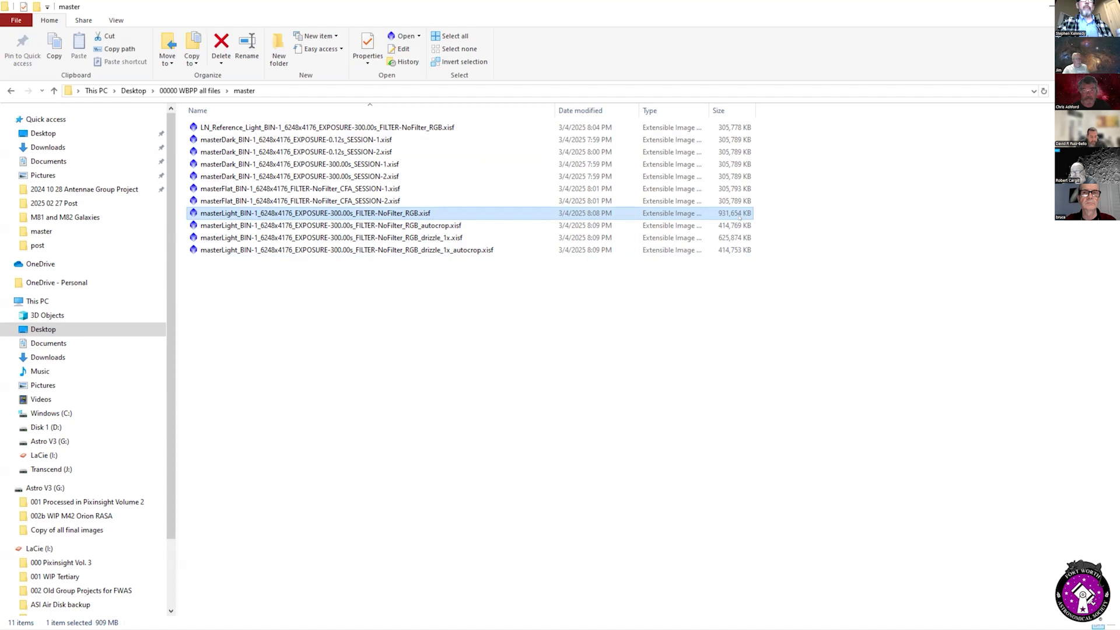
left_click(422, 238)
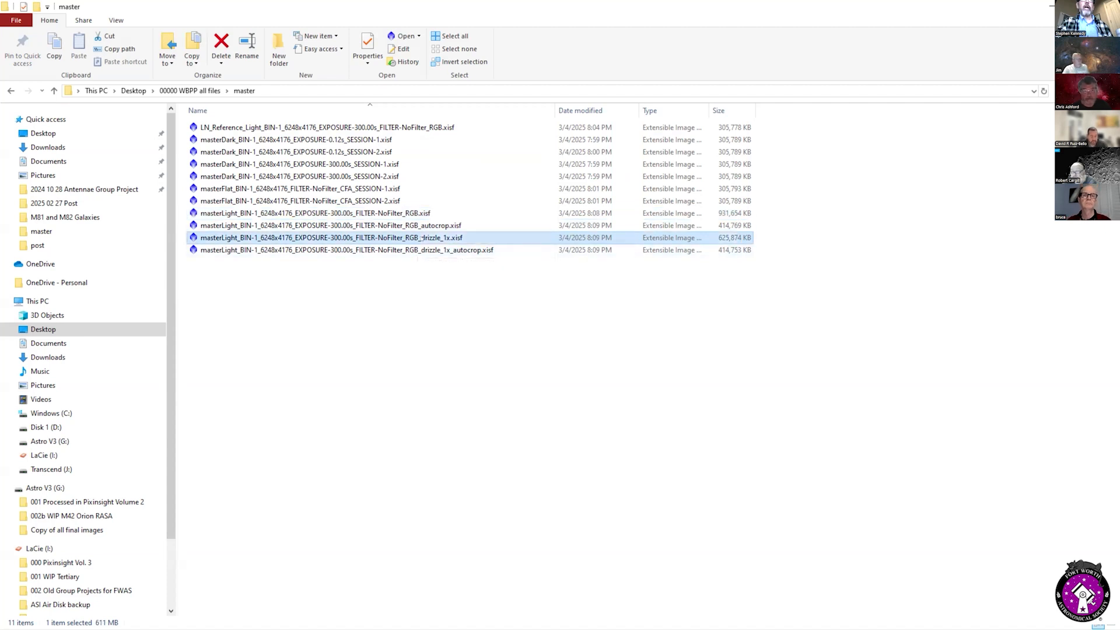
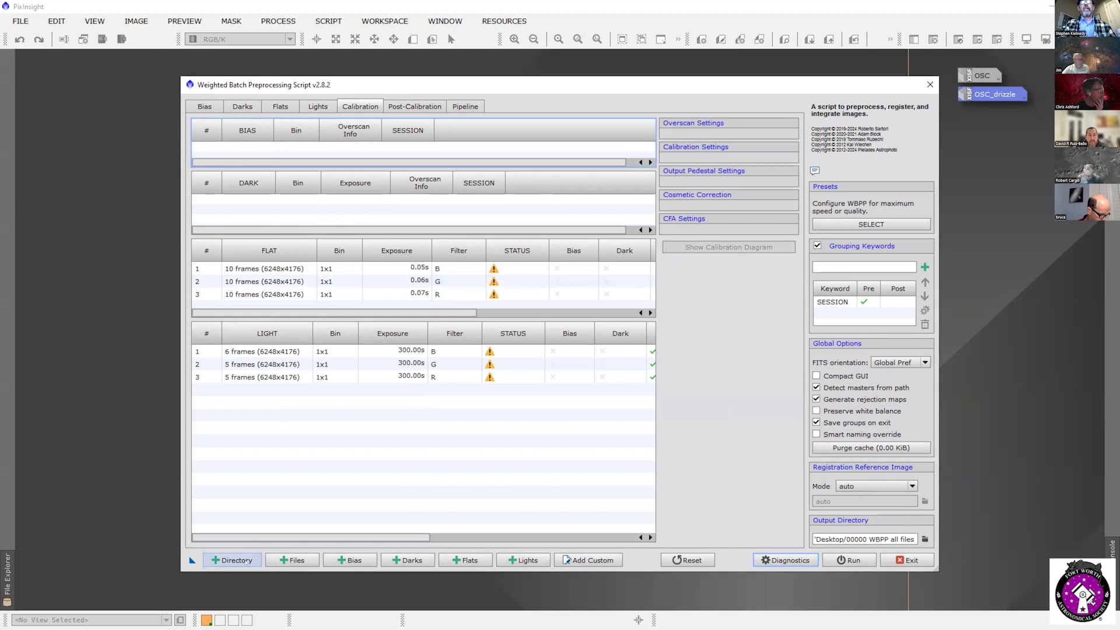
Step: Add the dark frames from the folder "300s 100 gain temp 0" under 01 Mono Dark library\2023 08 14 Mono @ 0 degrees on Disk 1 (D:)
left_click(245, 557)
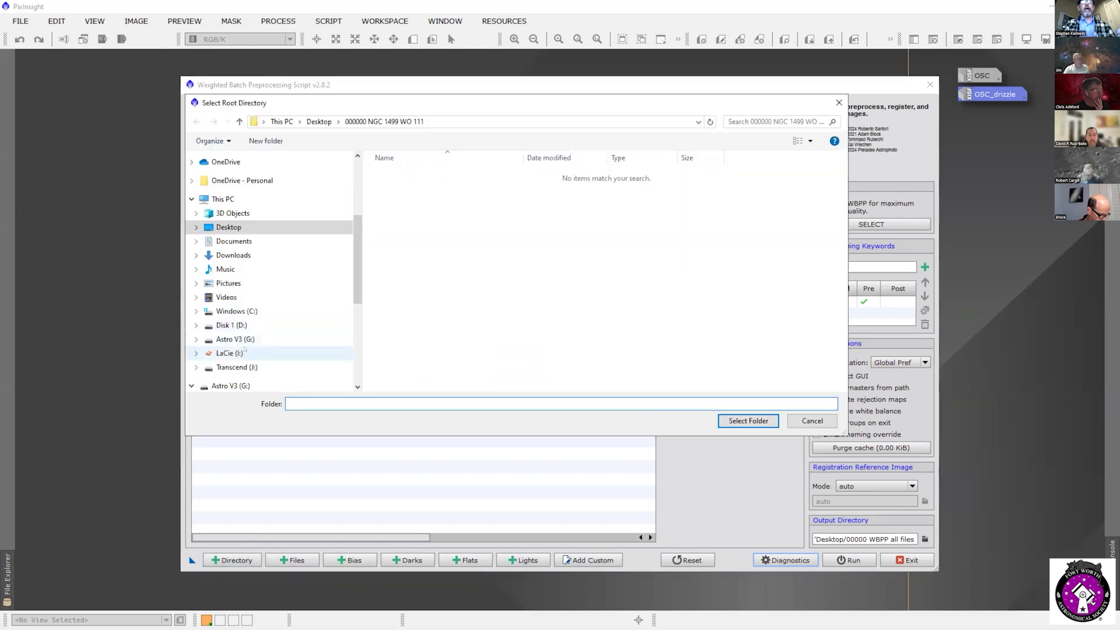
left_click(240, 327)
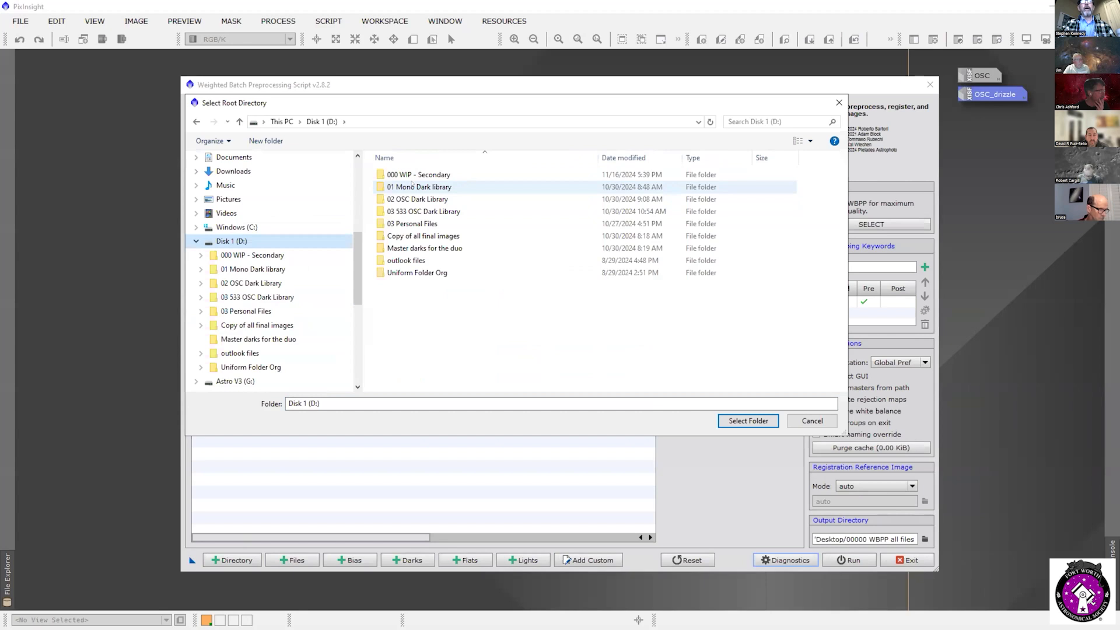
double_click(412, 186)
double_click(421, 174)
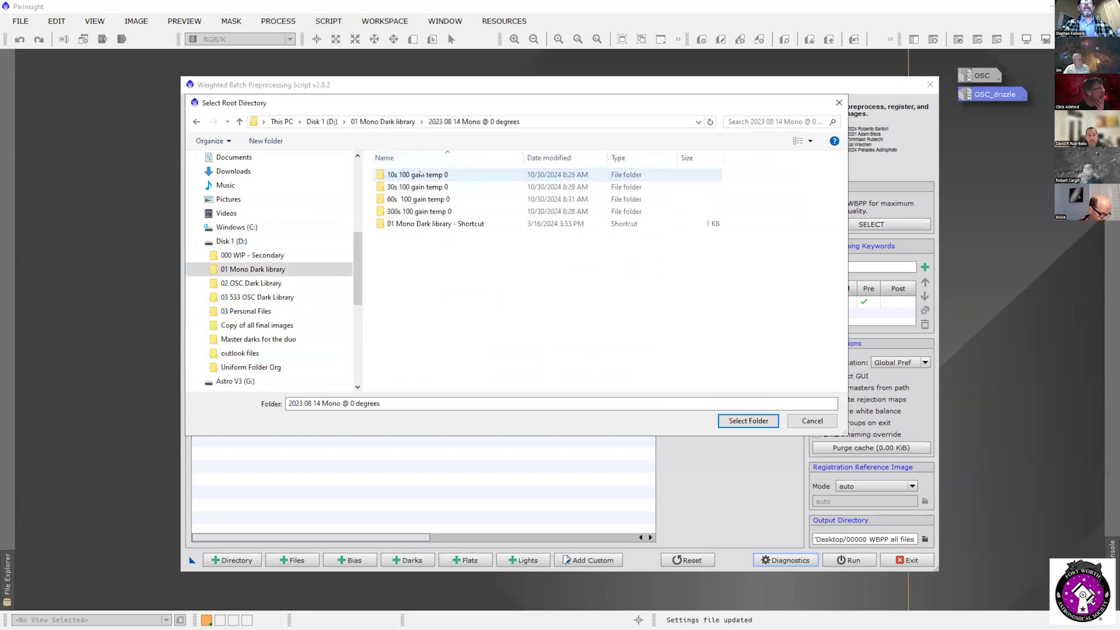
left_click(422, 211)
double_click(422, 211)
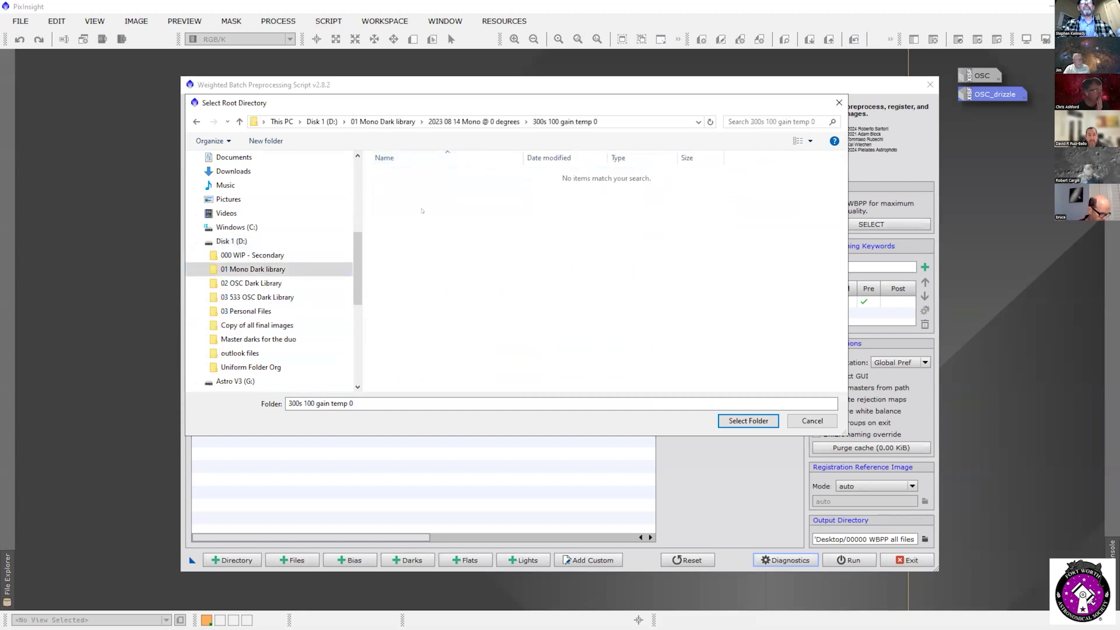
left_click(738, 422)
left_click(733, 422)
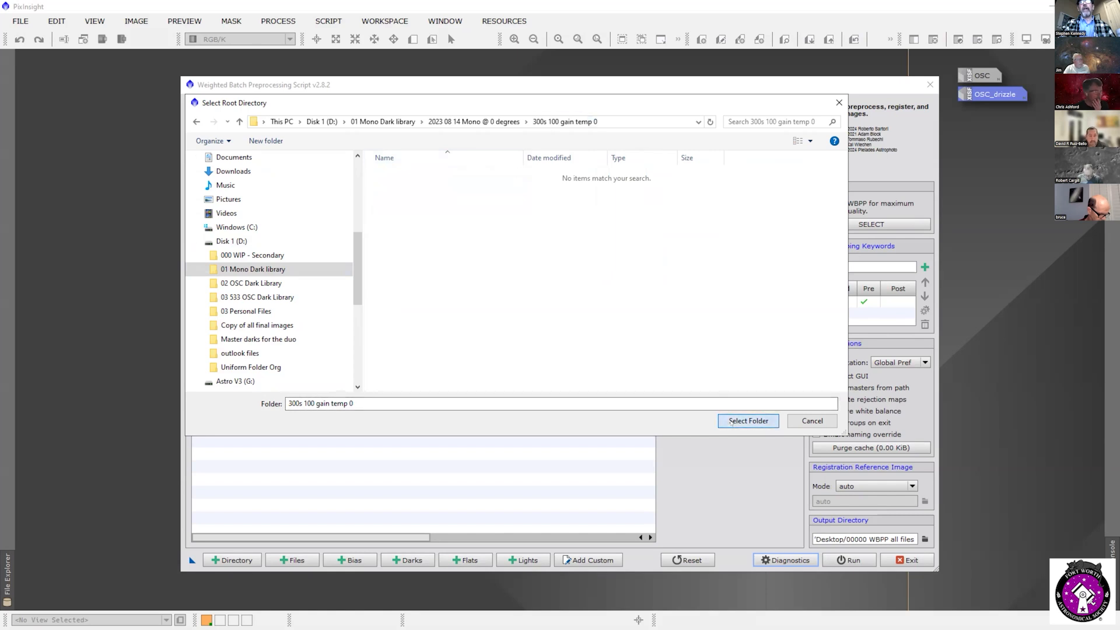
left_click(730, 421)
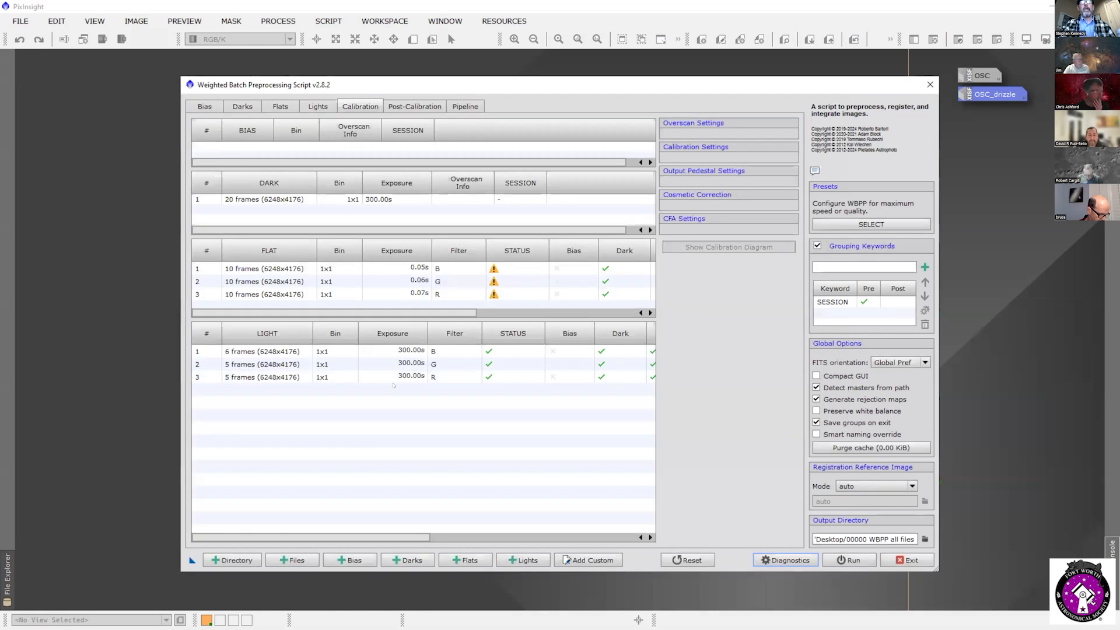
left_click(758, 411)
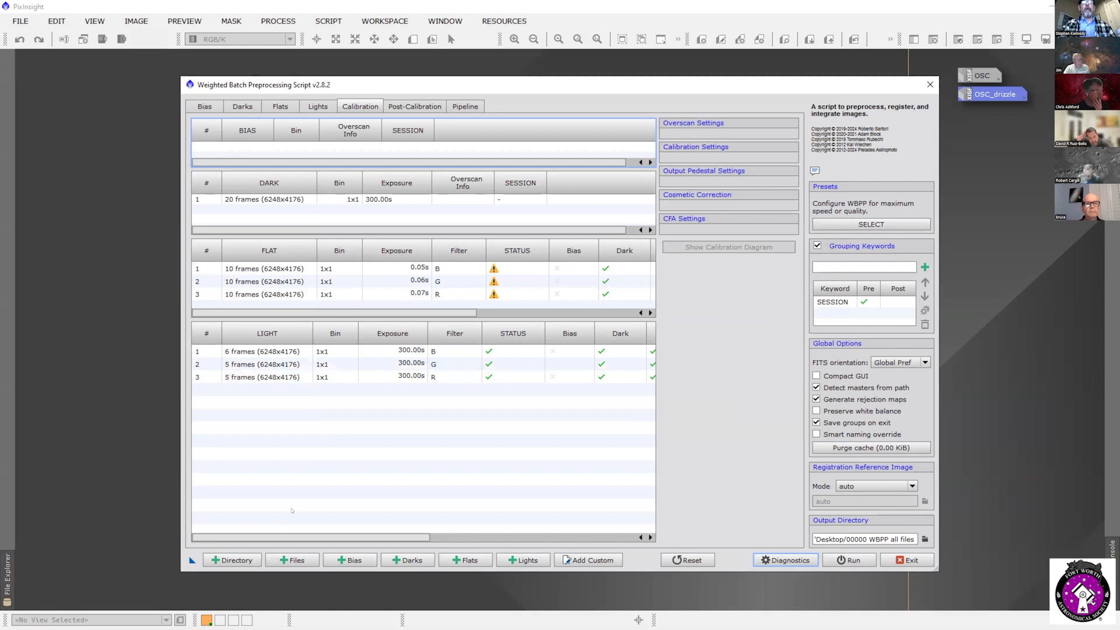
Step: Add the short dark frames for the flats from the 17ms folder under 01 Mono Dark library\old 2023 01 26 Gain 100 0 degrees
left_click(233, 560)
left_click(239, 122)
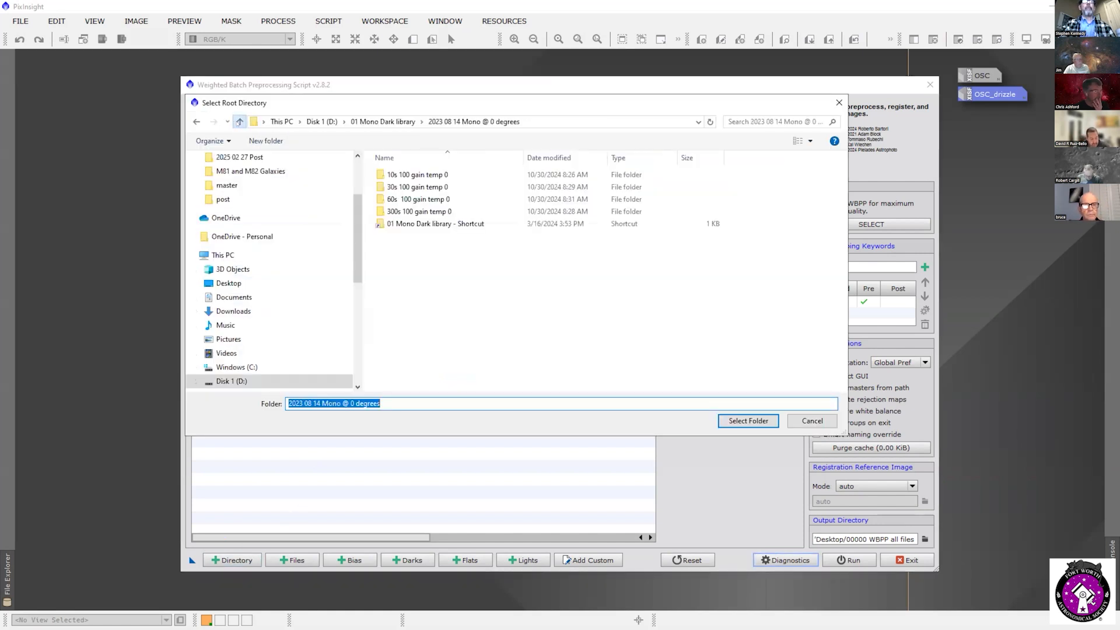
left_click(238, 121)
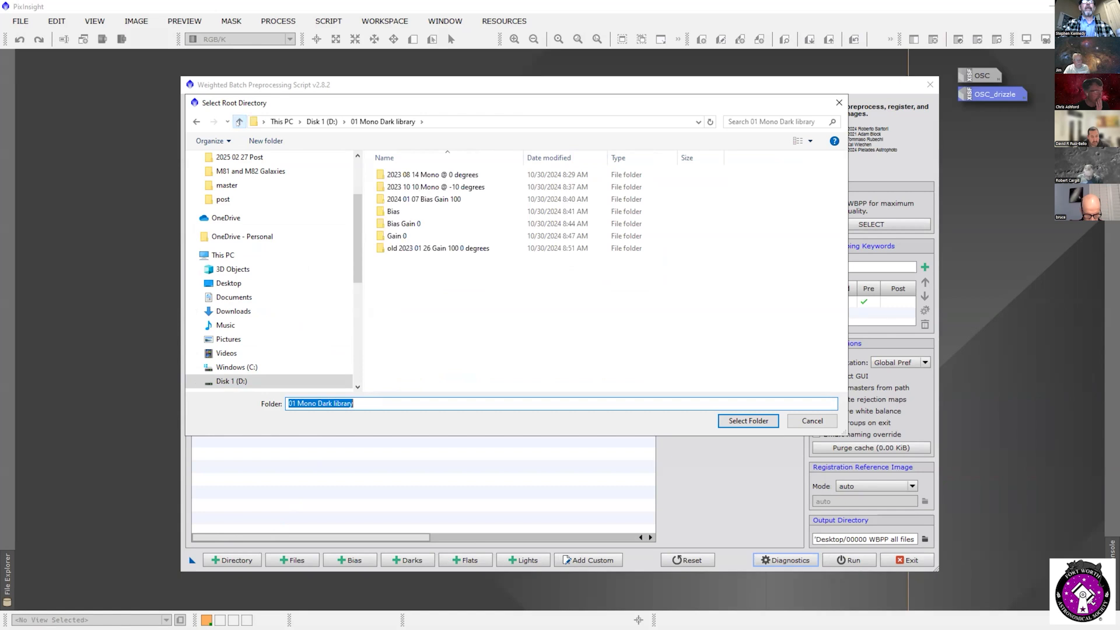
double_click(409, 248)
left_click(403, 187)
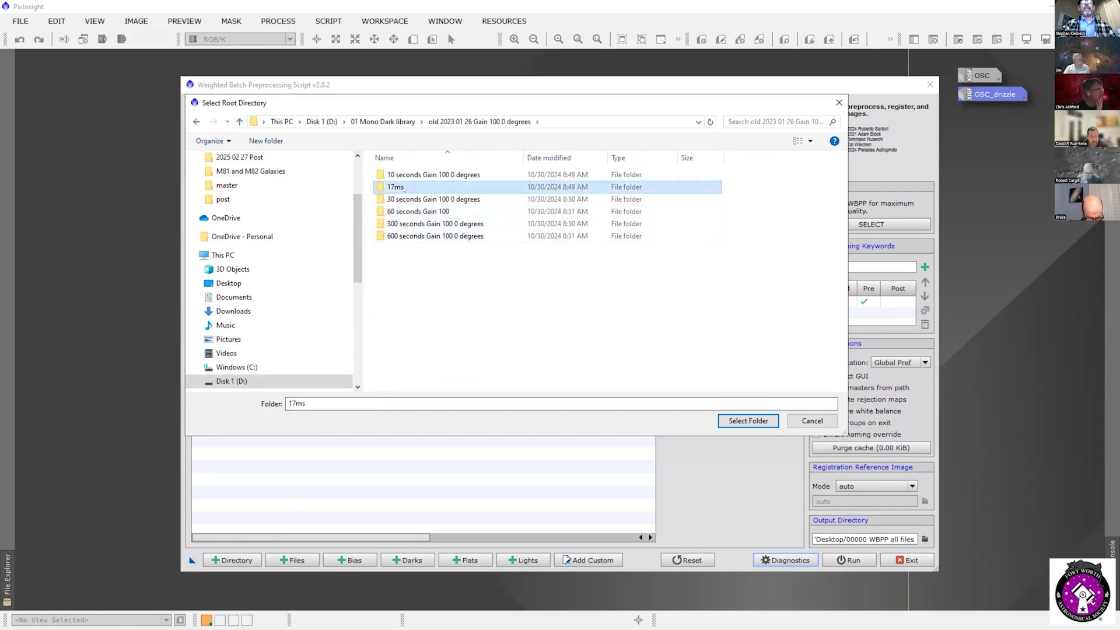
left_click(761, 420)
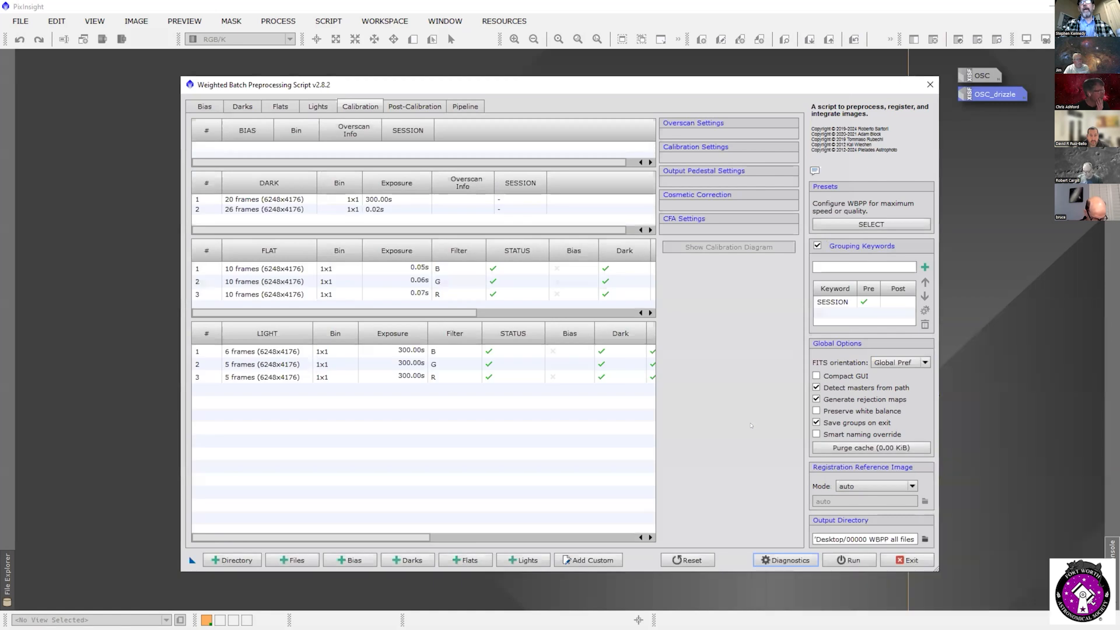
left_click(758, 411)
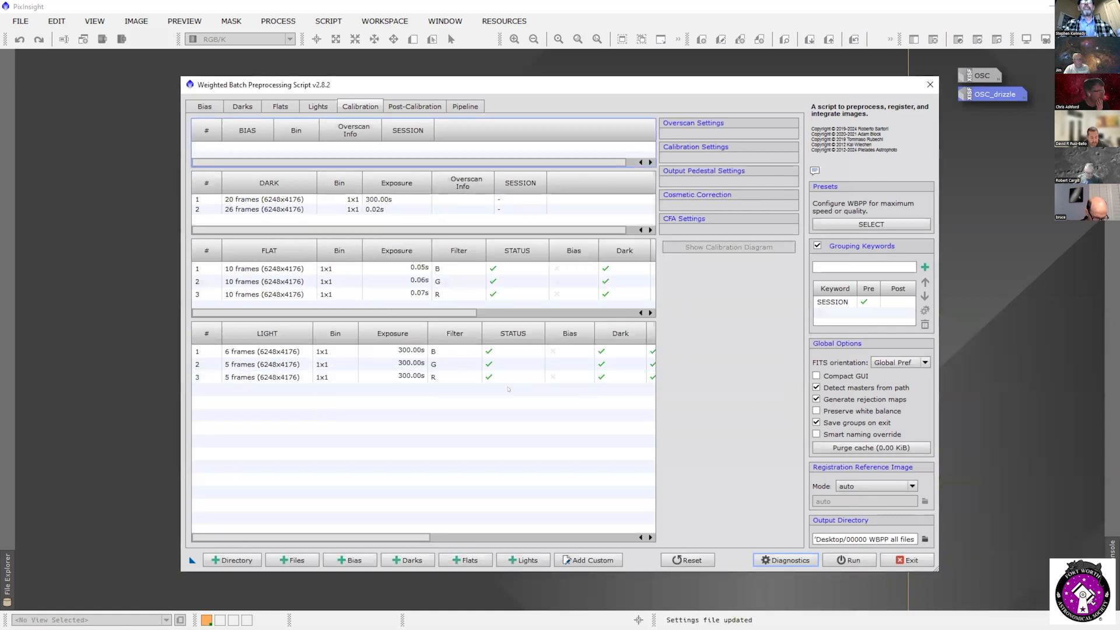
Step: Review the calibration flow diagram for the R filter light frames
left_click(553, 369)
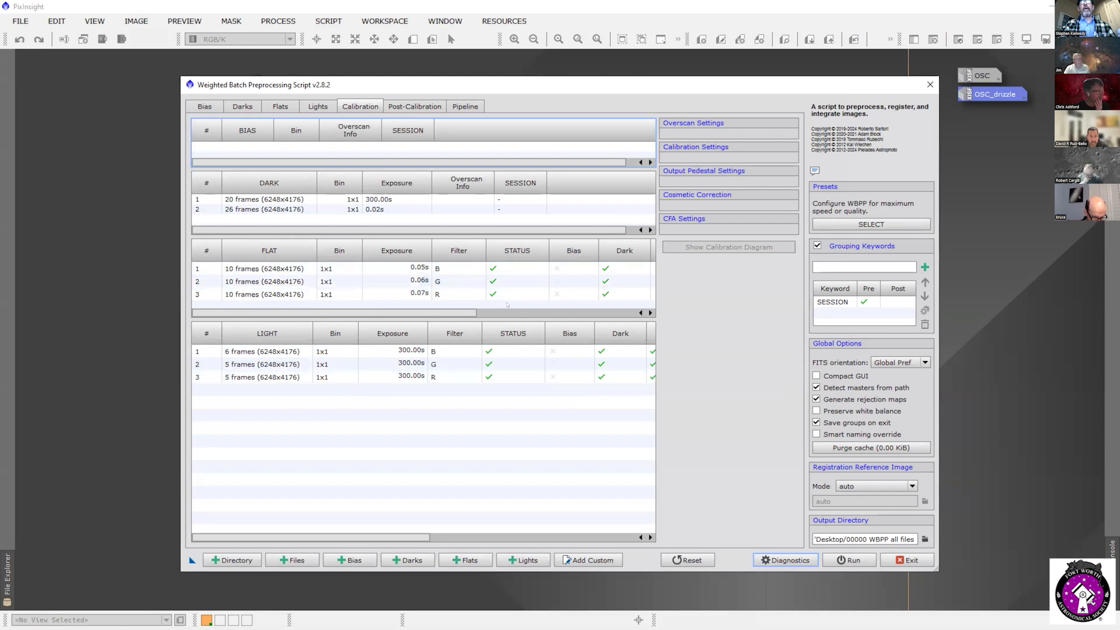
left_click(508, 377)
left_click(740, 452)
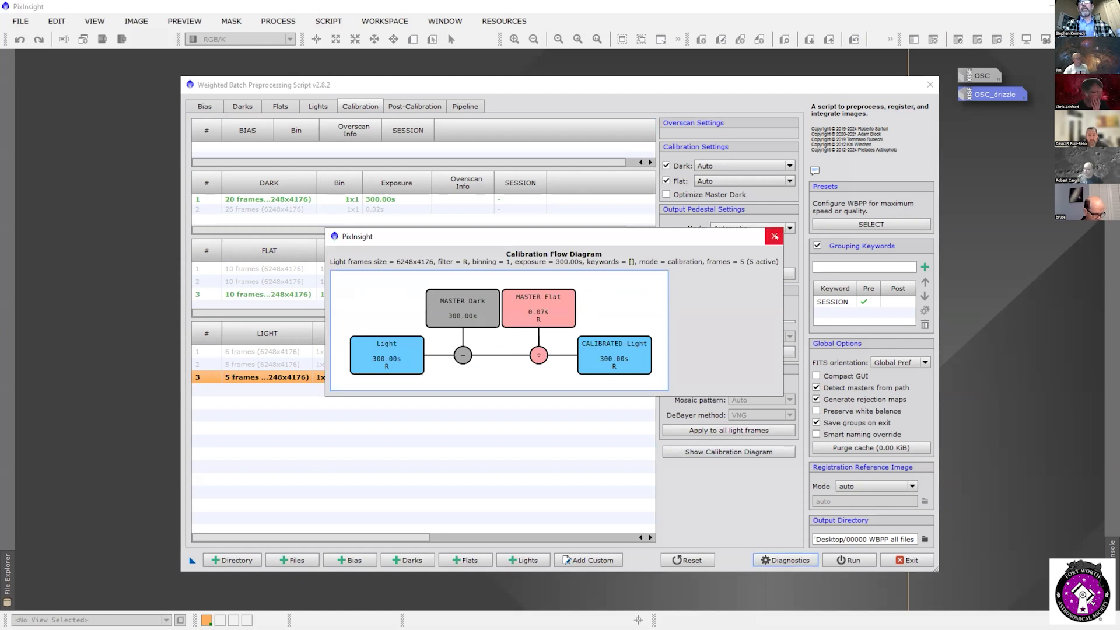
left_click(774, 236)
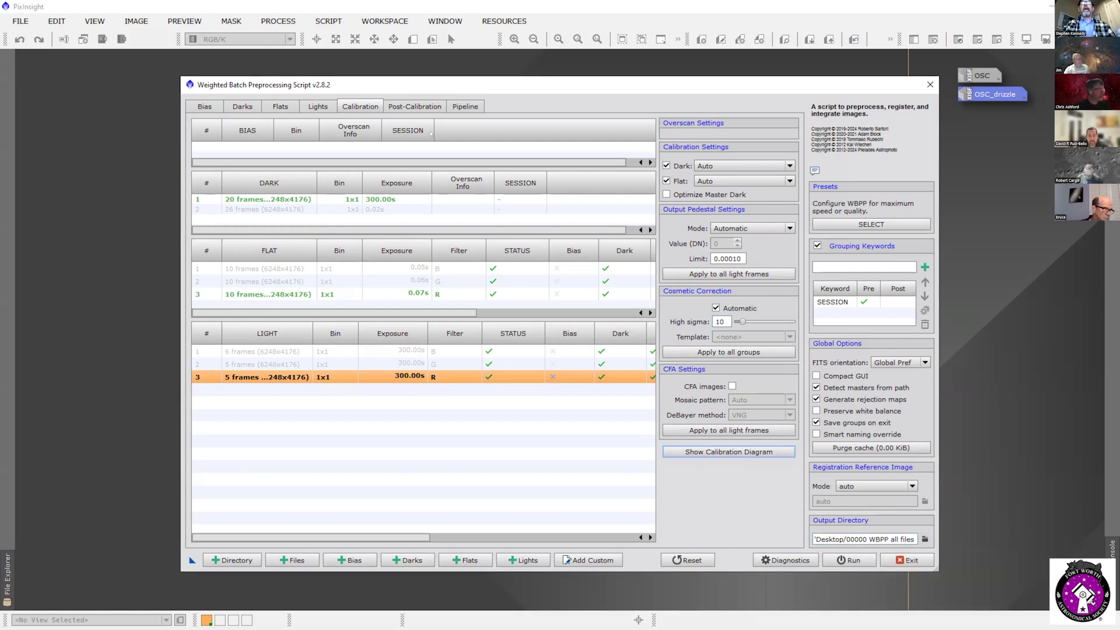
Step: Enable drizzle at scale 2 in the post-calibration settings, apply it to all light groups and check their Drizzle entries
left_click(432, 105)
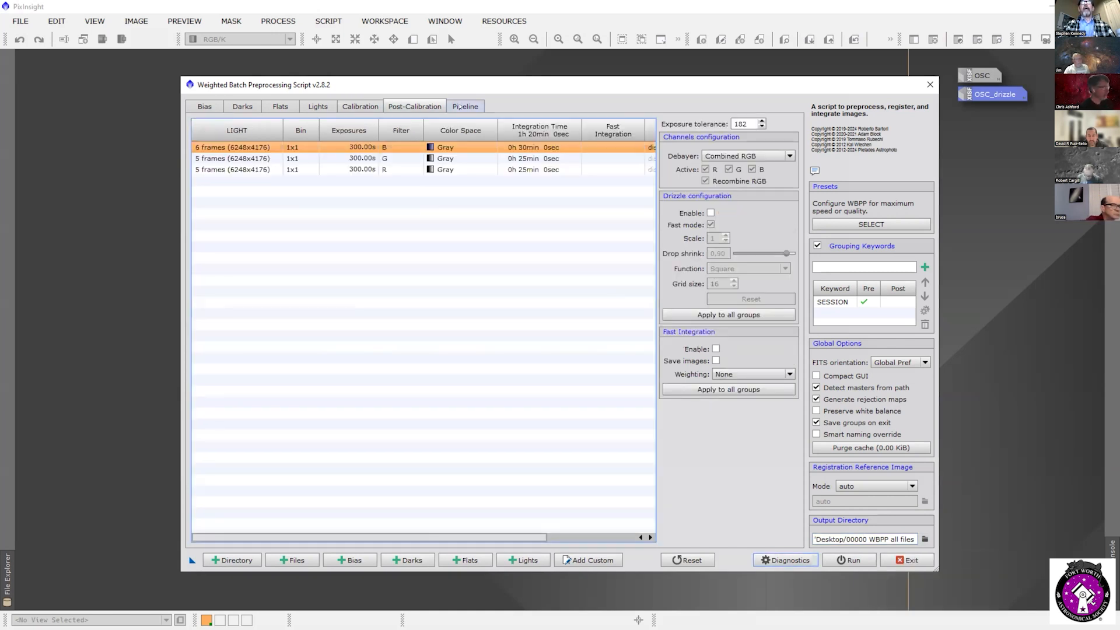
left_click(459, 106)
left_click(415, 106)
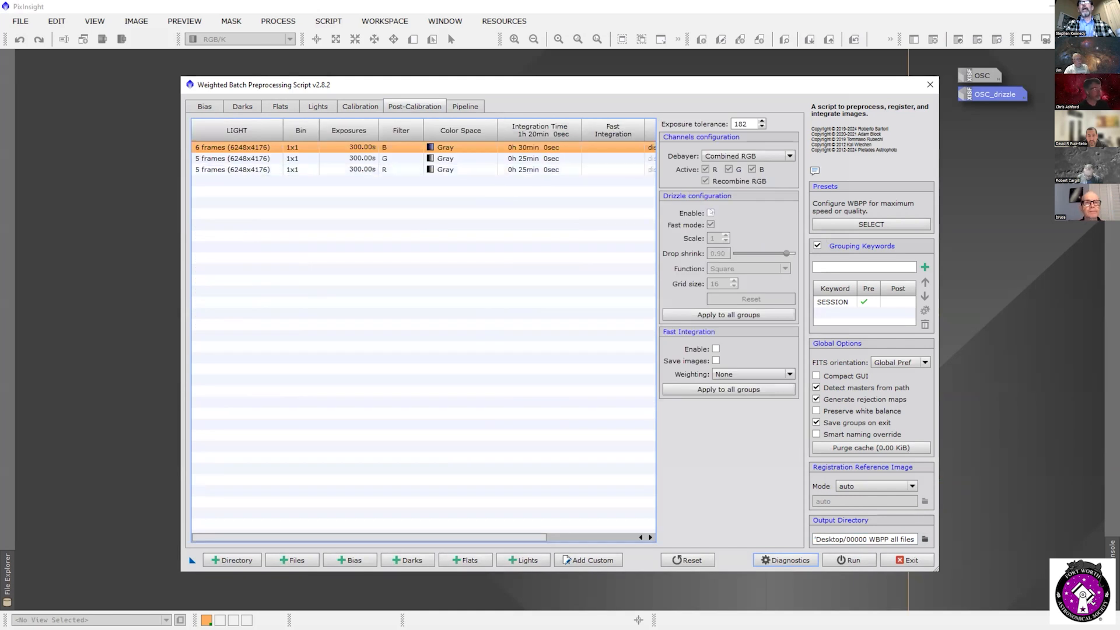
left_click(710, 213)
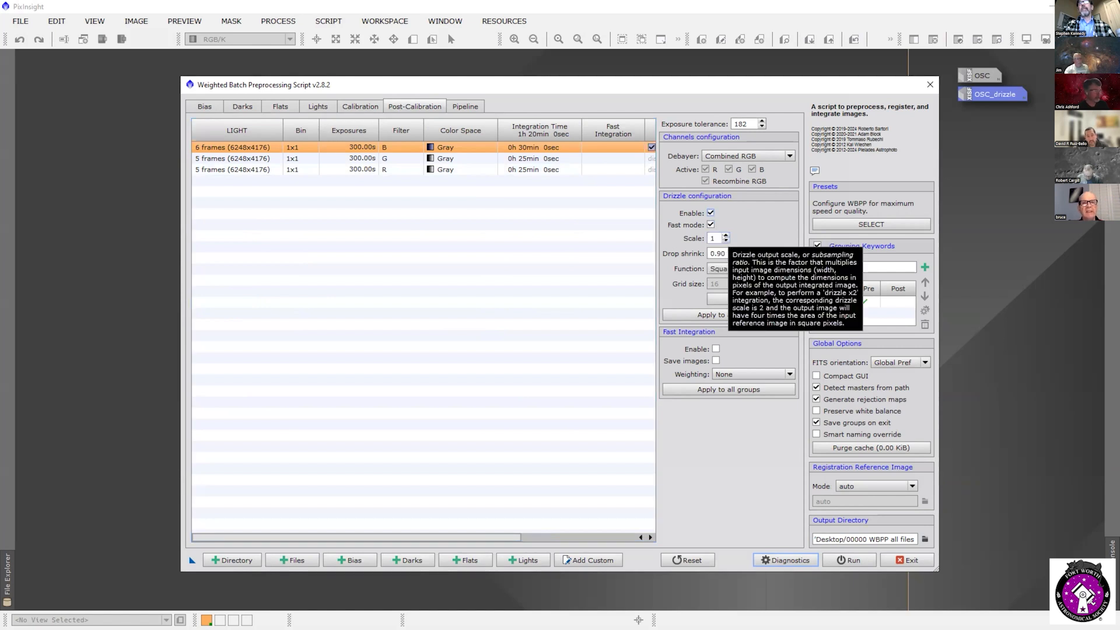
left_click(725, 235)
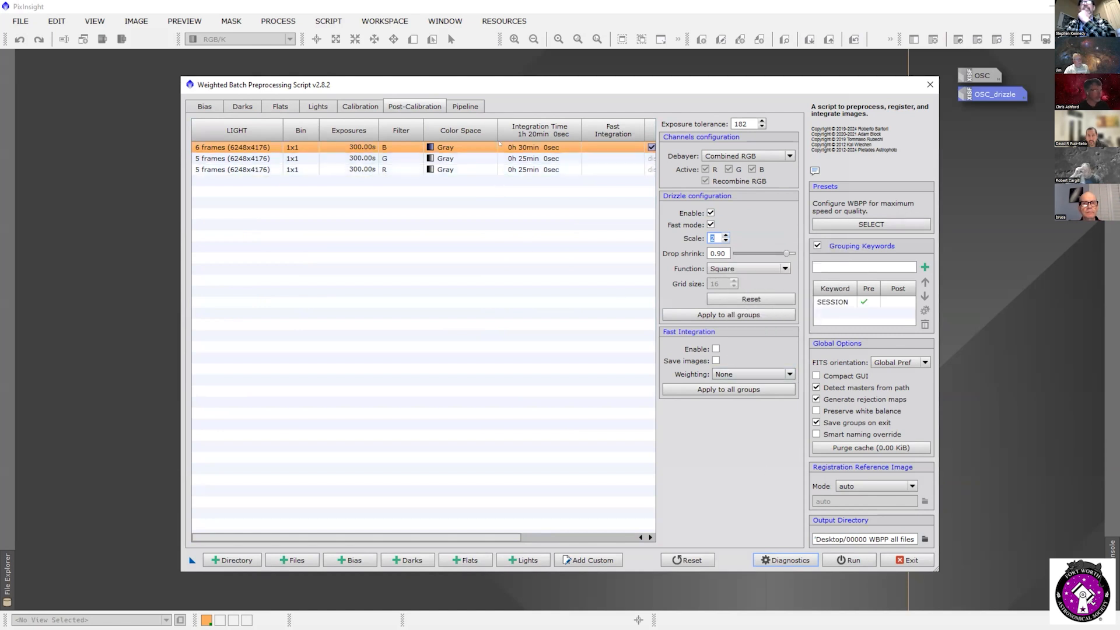
left_click(708, 315)
left_click_drag(393, 535, 507, 536)
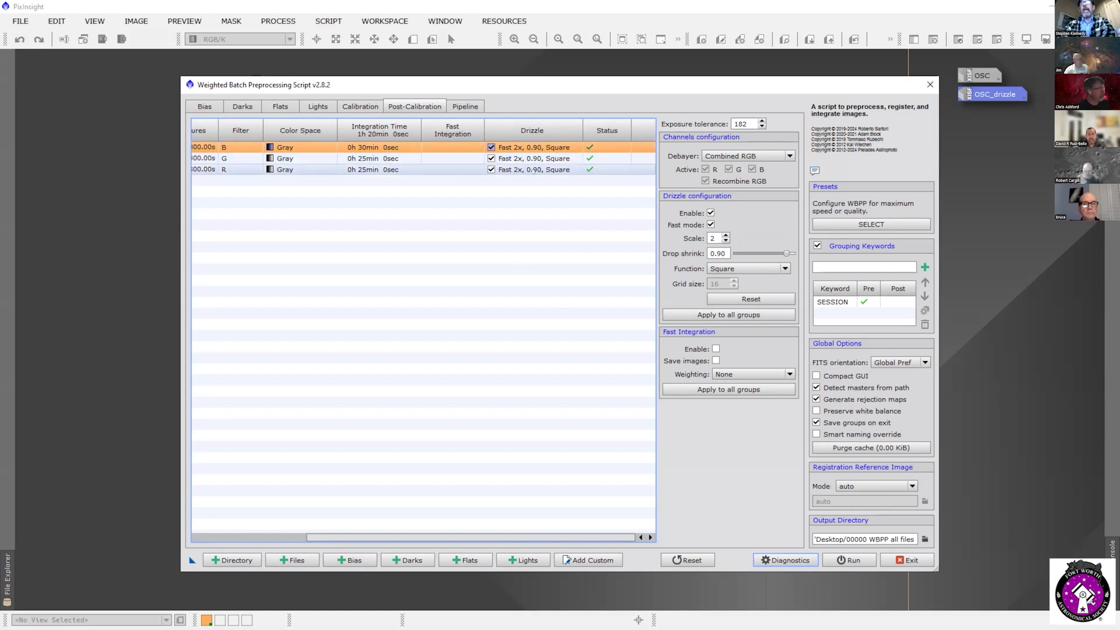
left_click(490, 170)
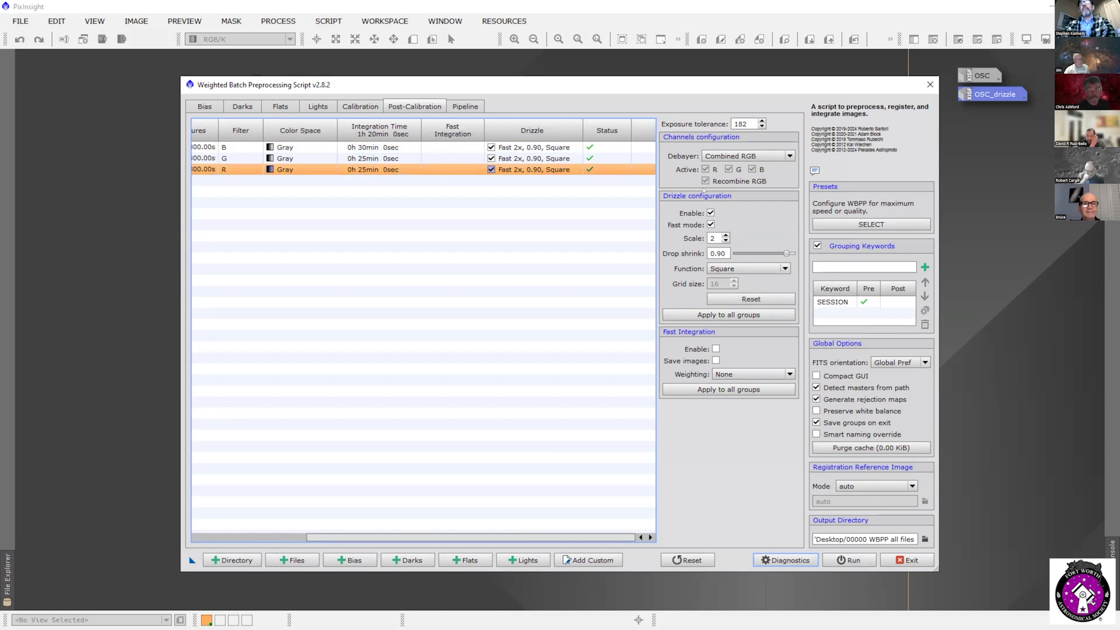
left_click(711, 225)
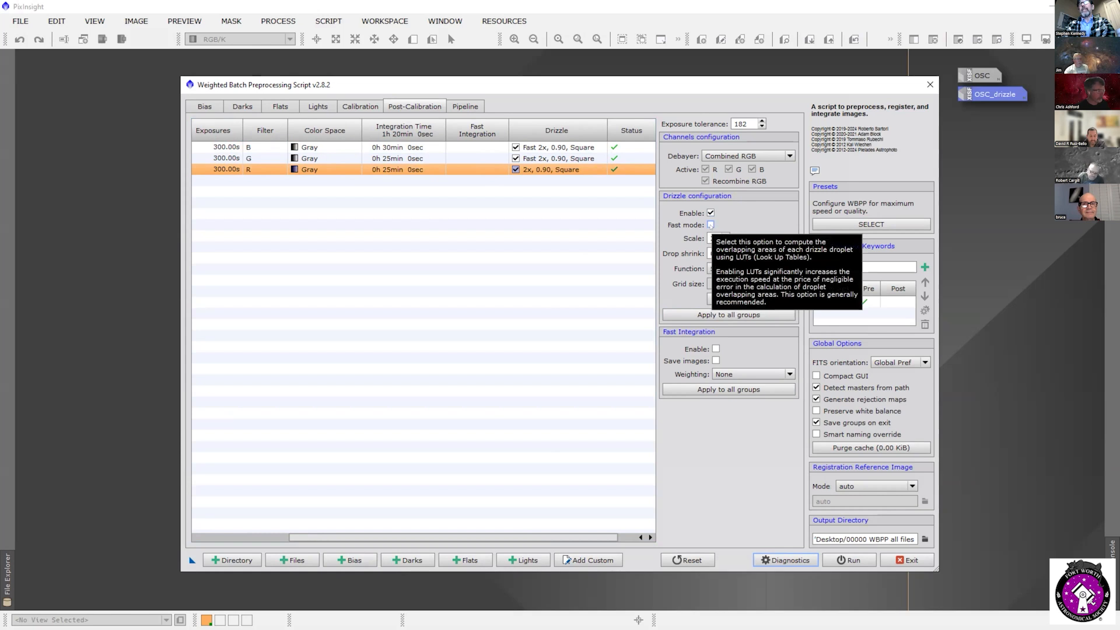
left_click(711, 225)
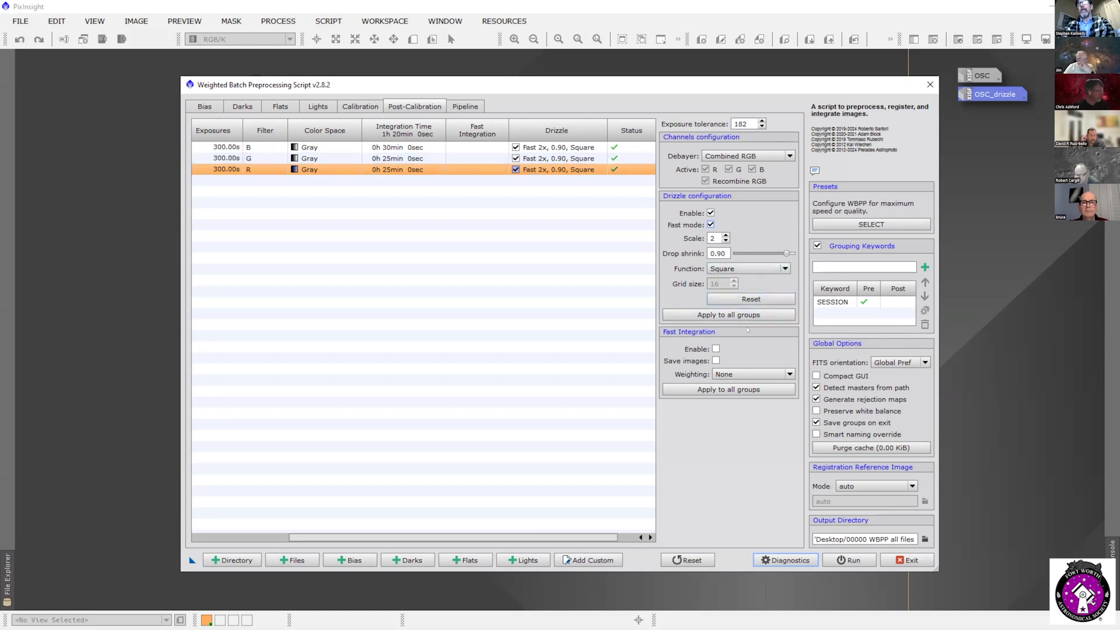
Step: Enable Fast Integration with weighting None and apply it to all light groups
left_click(715, 349)
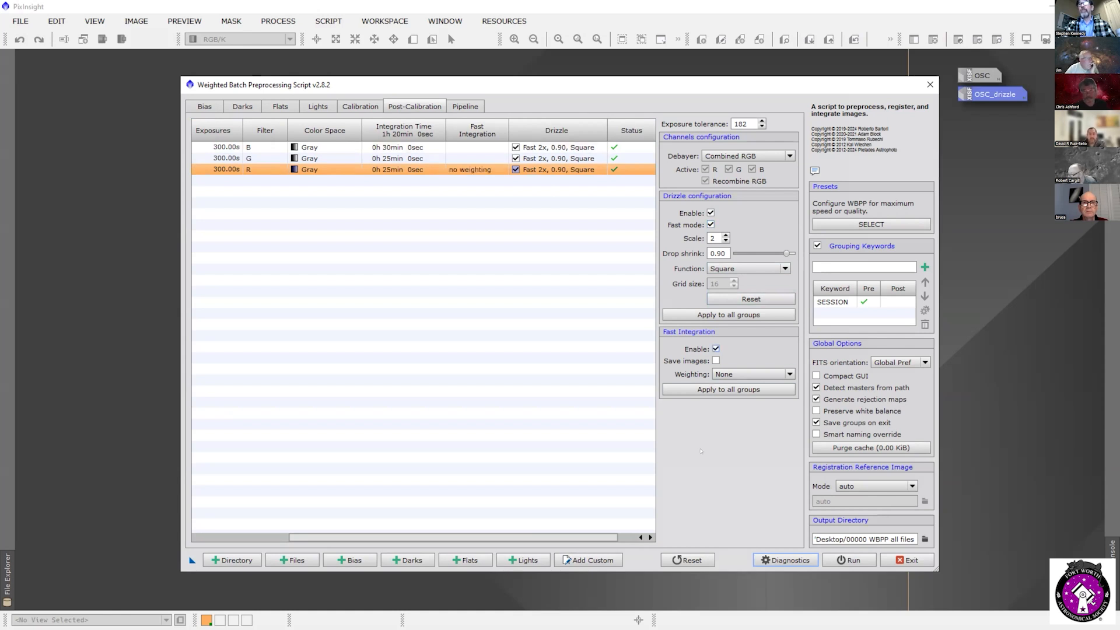
left_click(713, 389)
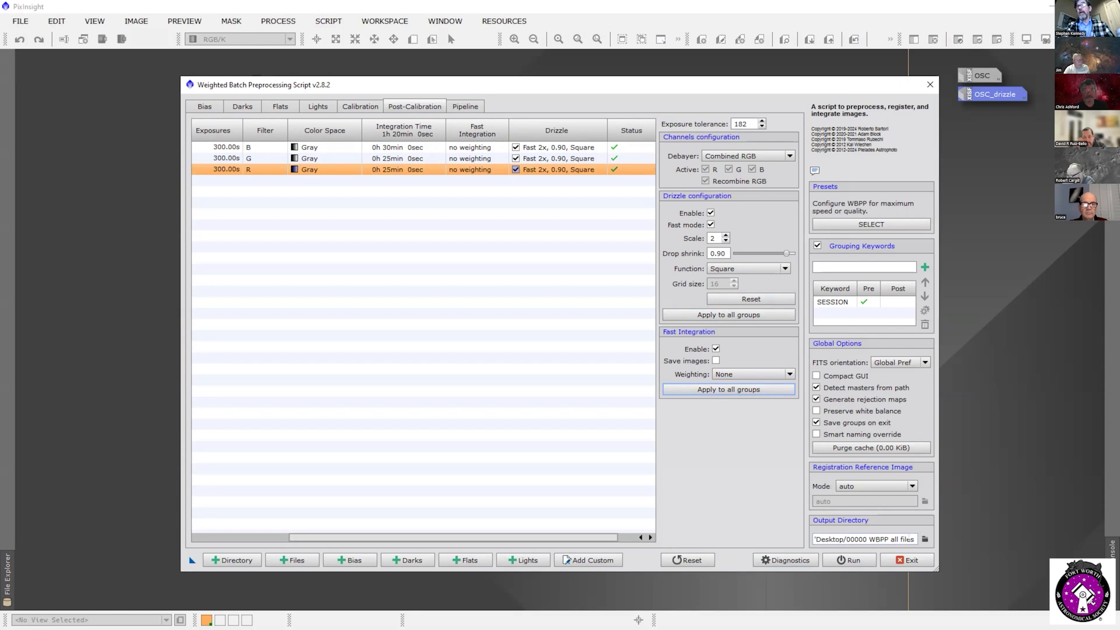
Step: Run the diagnostics and read through the messages on the light groups and disk space availability
left_click(787, 561)
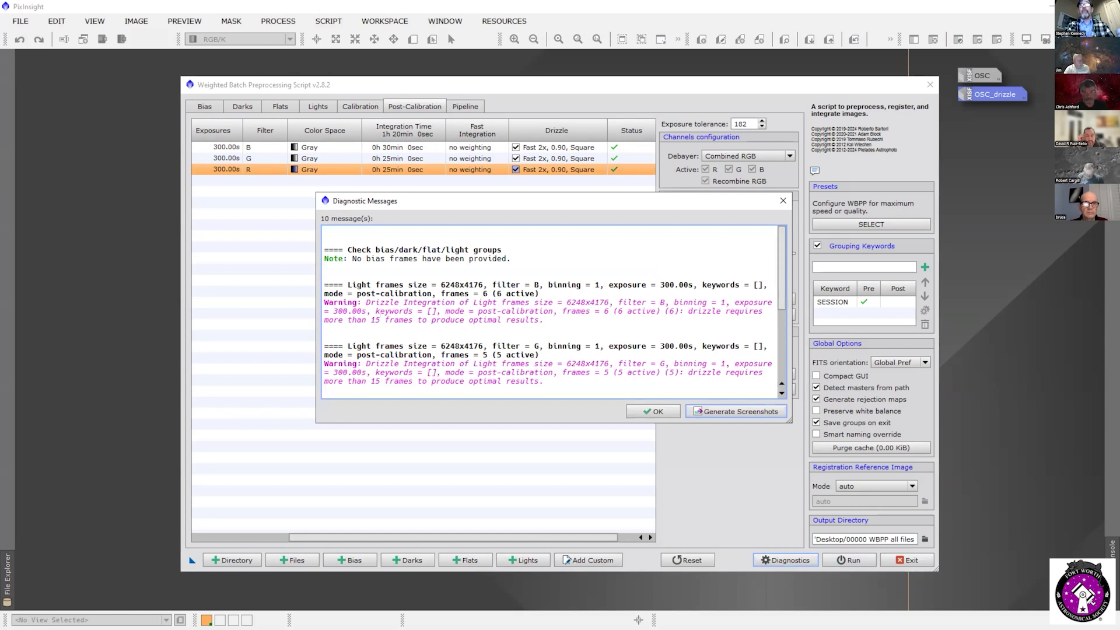
scroll(551, 312, "down", 3)
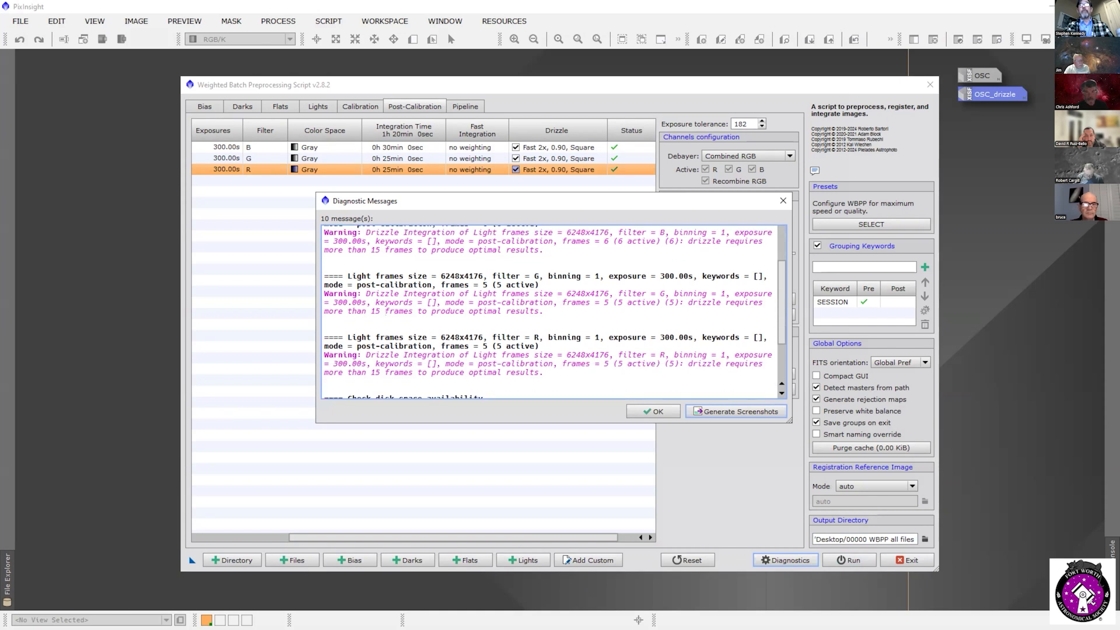
scroll(395, 312, "down", 3)
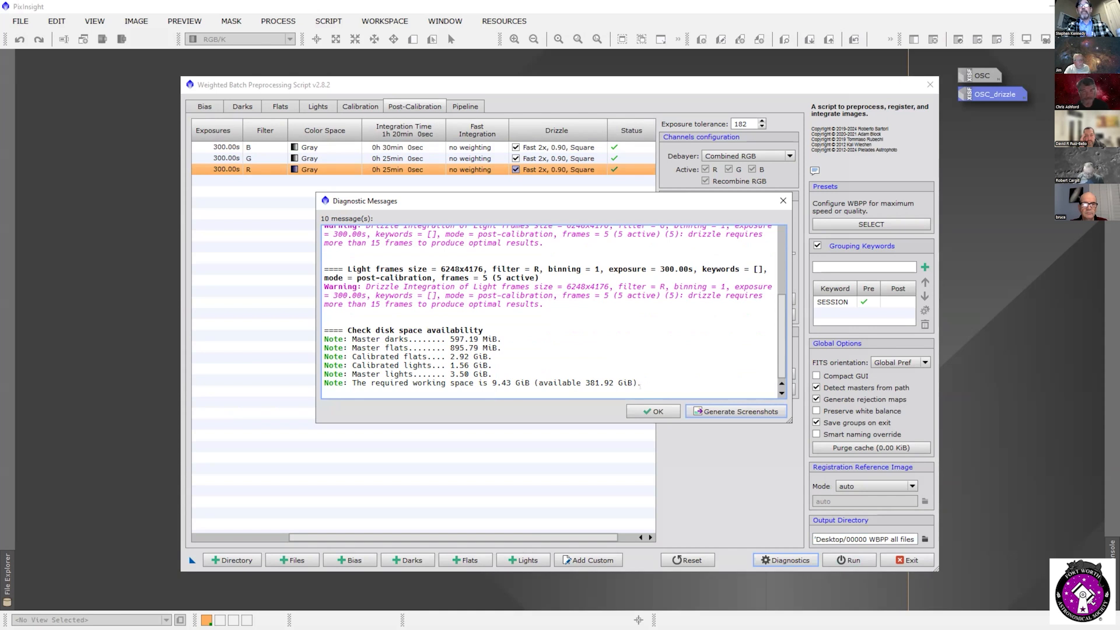
Step: Recheck the diagnostic messages, run the batch preprocessing past the warnings, and close the Smart Report when it finishes
scroll(551, 312, "up", 6)
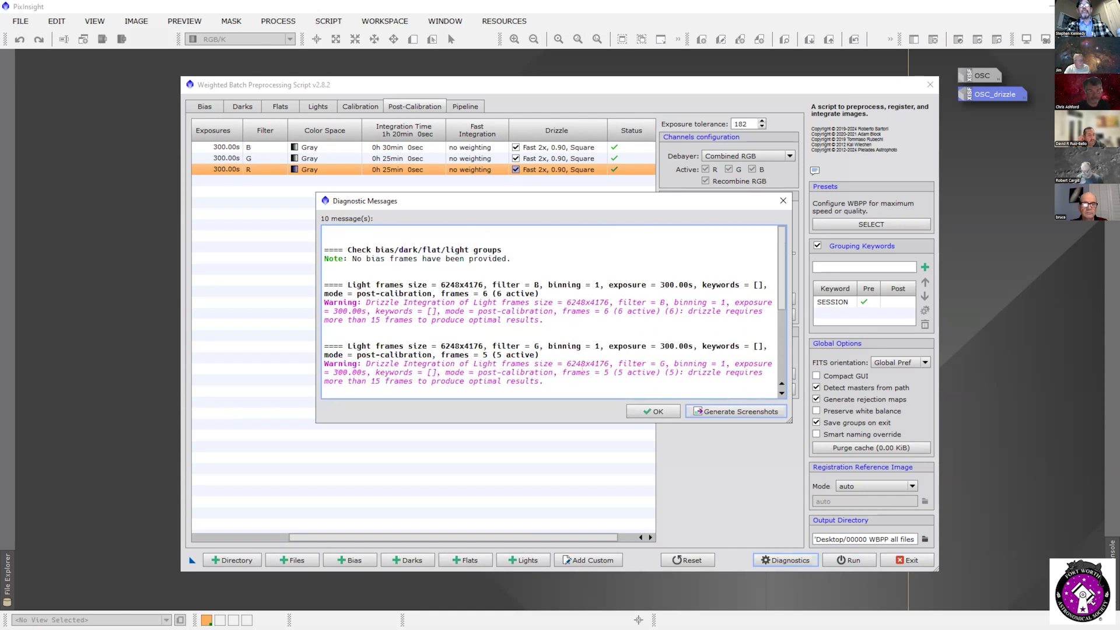
scroll(659, 385, "down", 5)
left_click(657, 412)
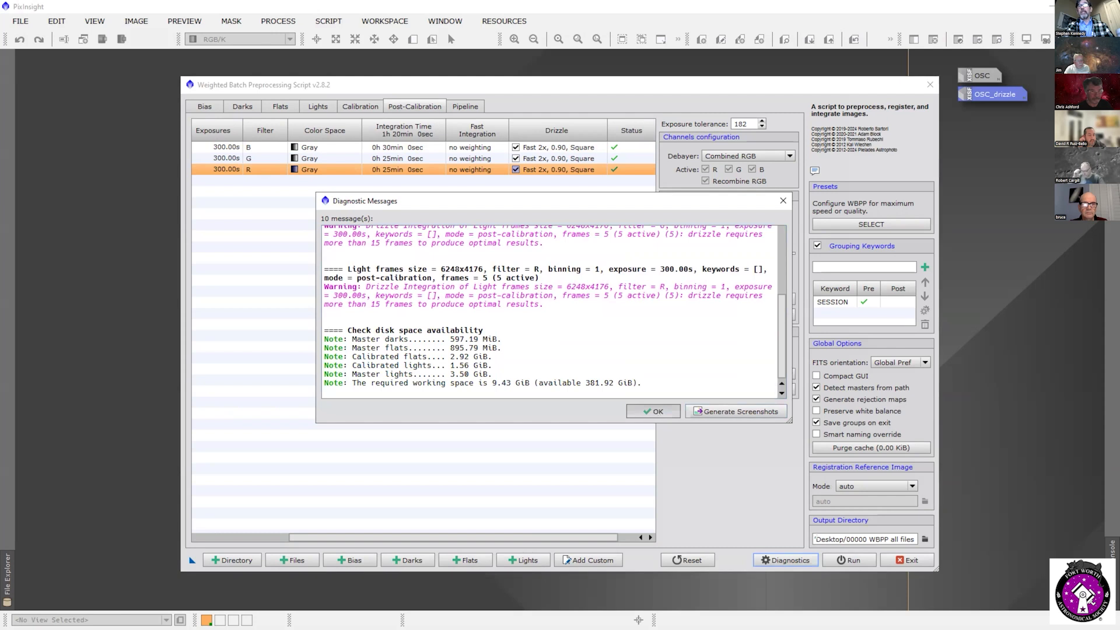
left_click(849, 560)
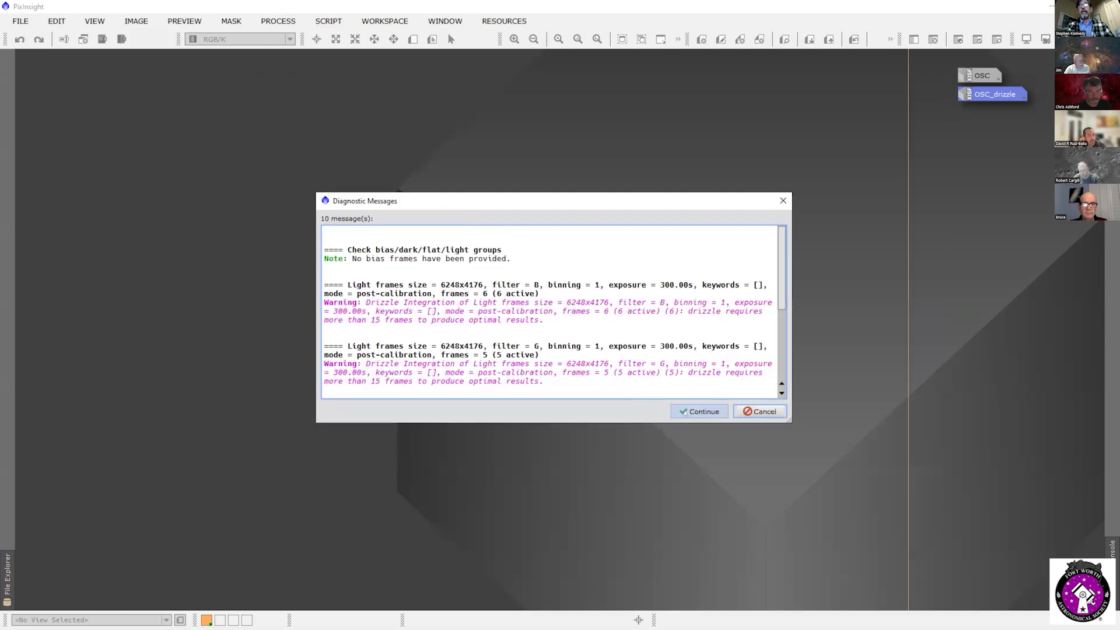
left_click(700, 410)
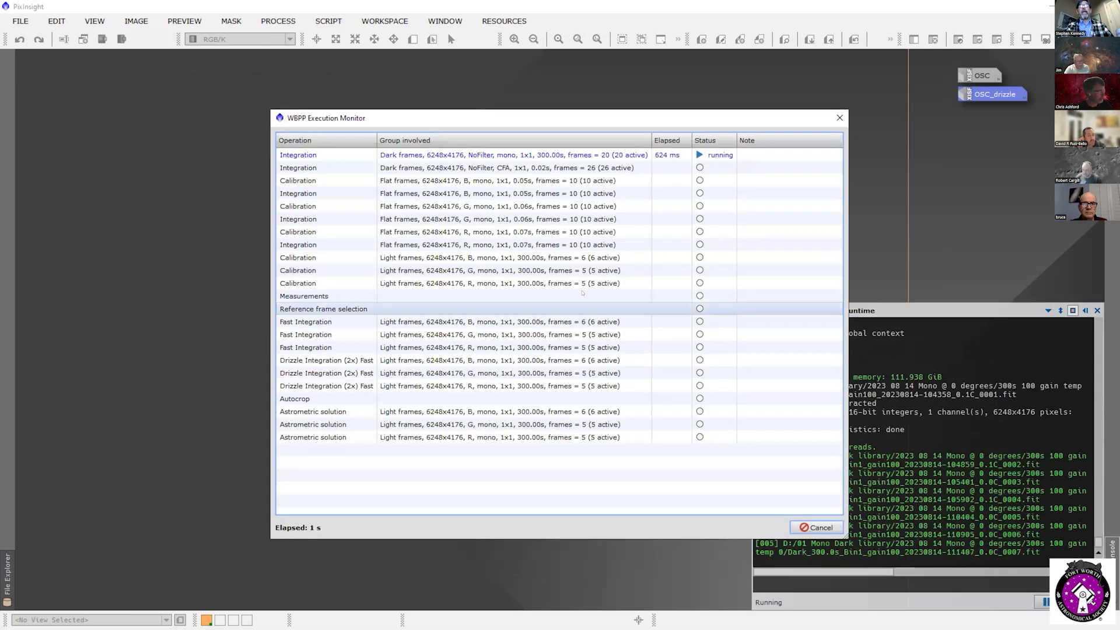
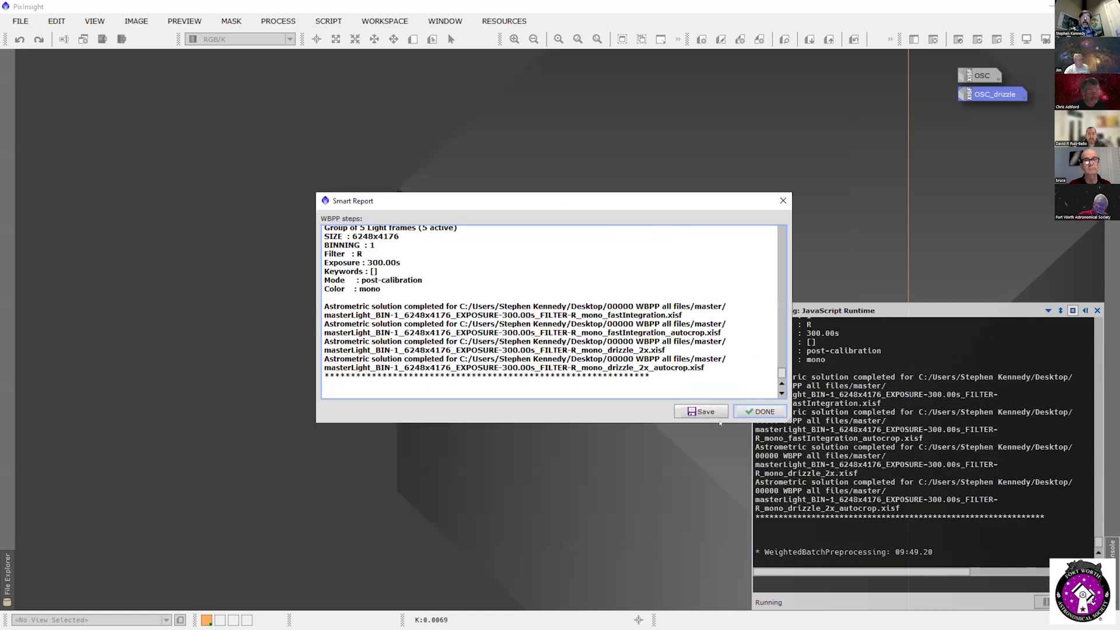
left_click(760, 411)
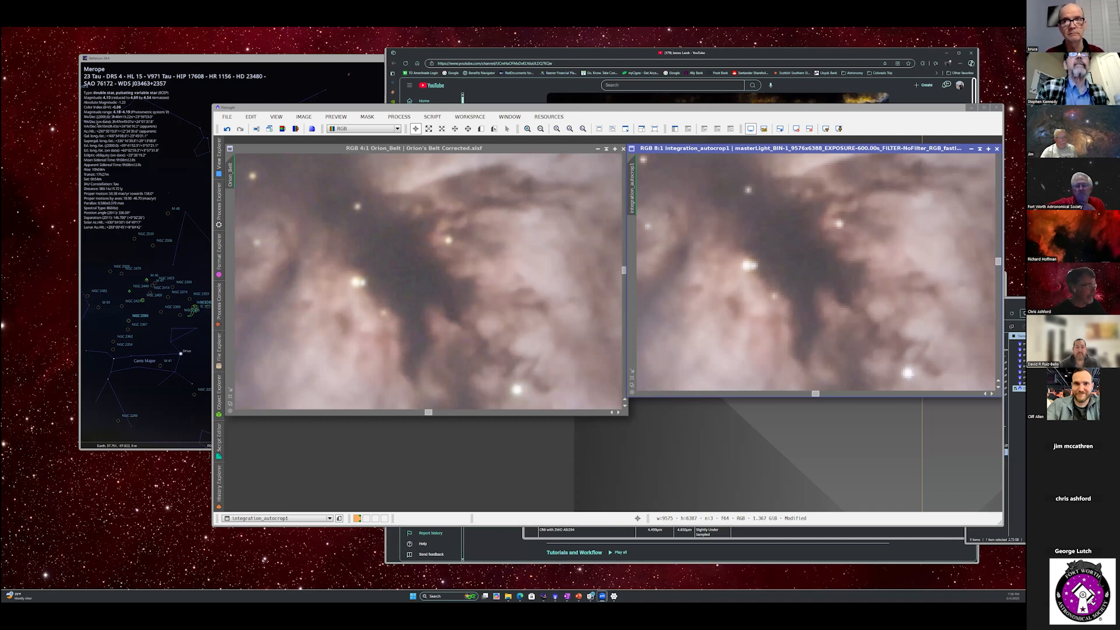
Step: Compare nebula detail and star shapes in the Orion_Belt image against the fast integration autocrop image at matching magnification
key("super+Up")
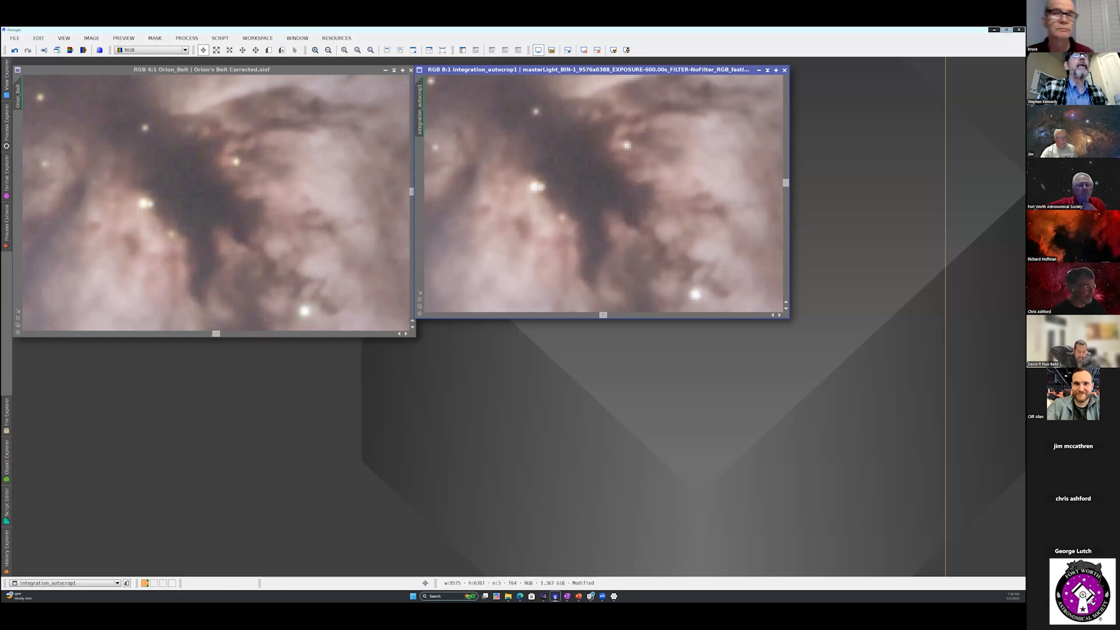
key("super+Down")
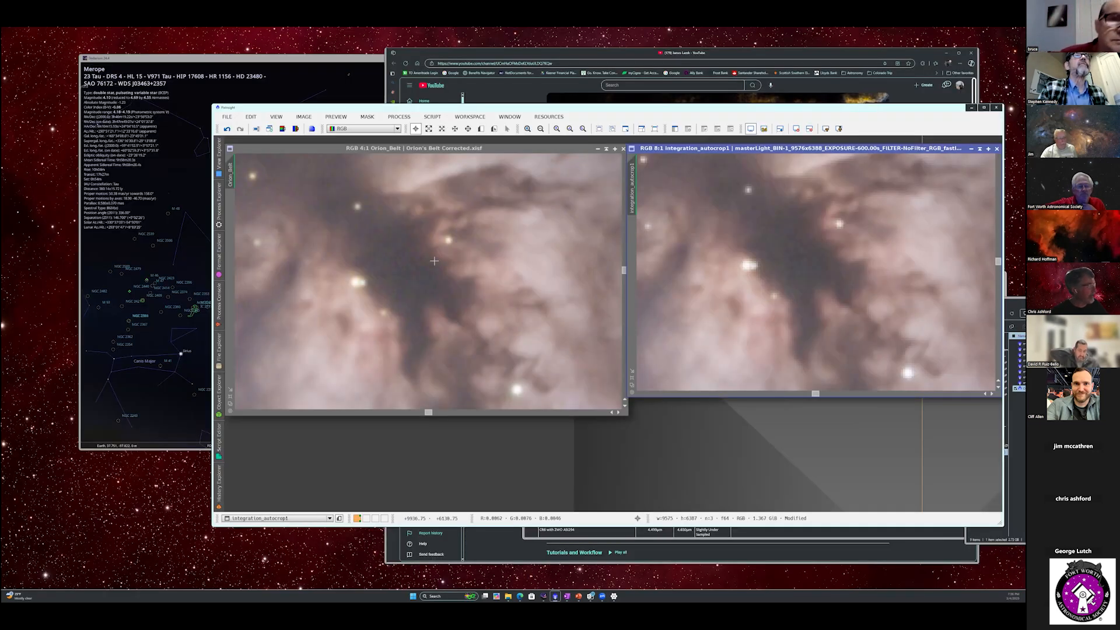
scroll(433, 260, "down", 7)
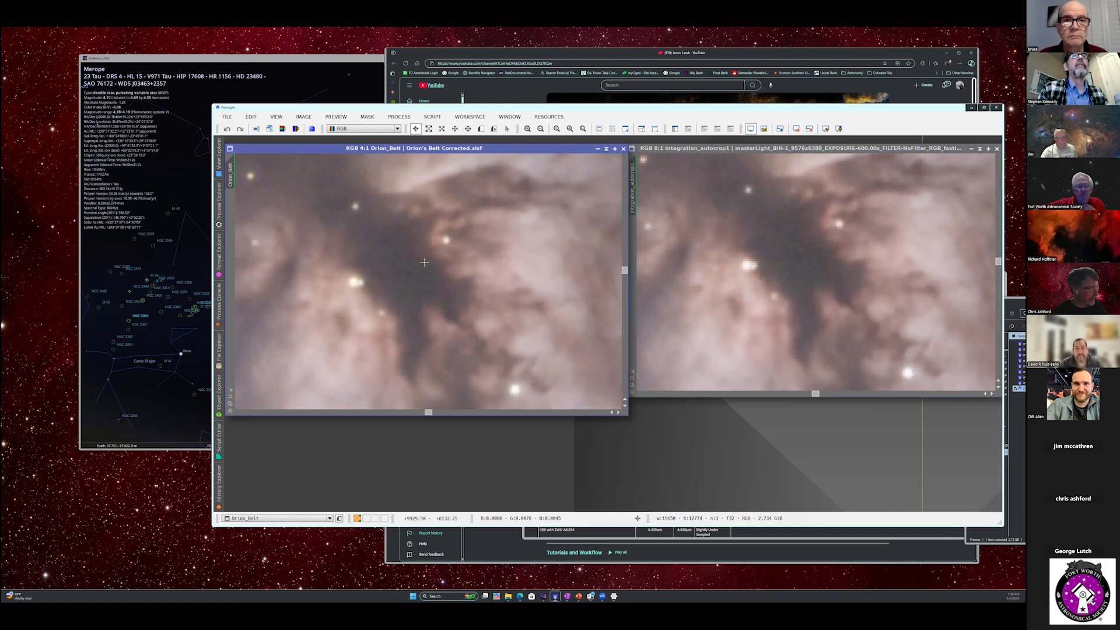
scroll(421, 263, "down", 6)
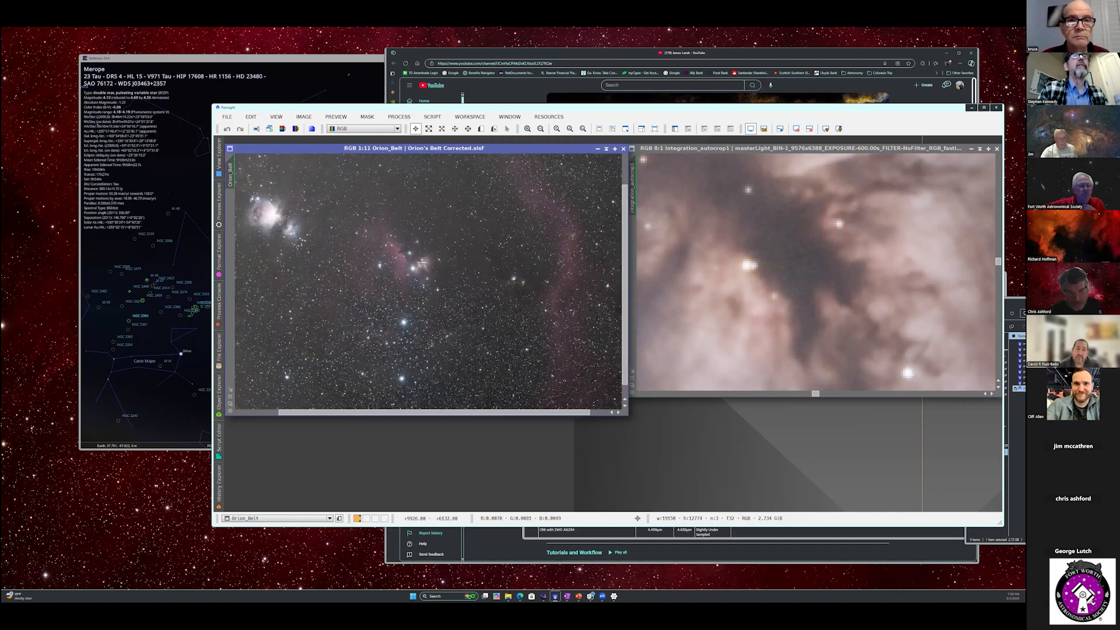
scroll(421, 262, "down", 2)
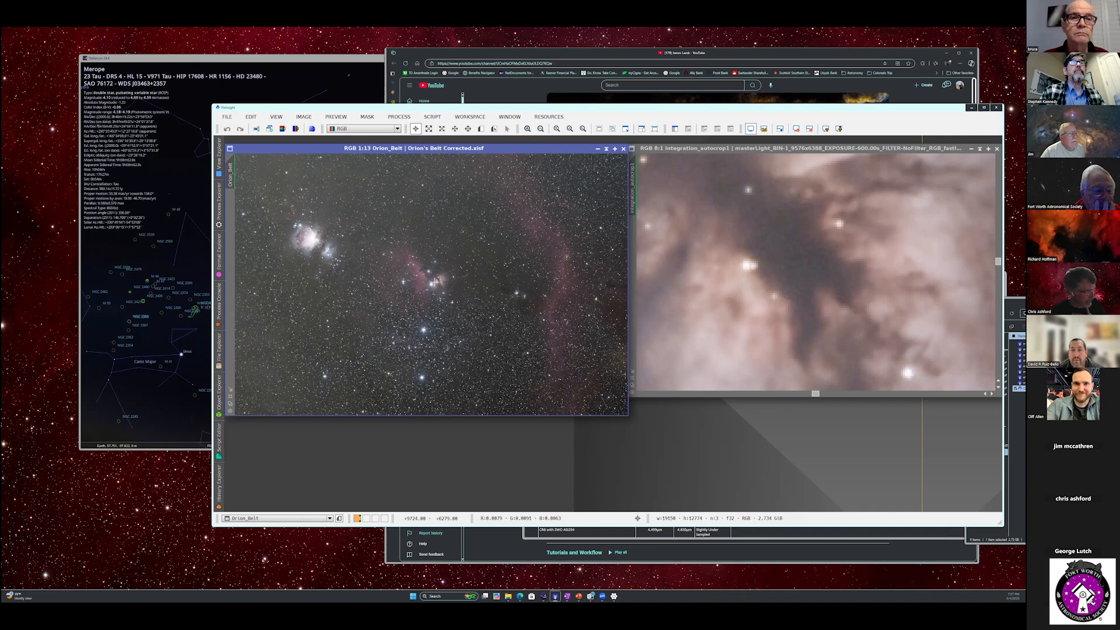
scroll(435, 281, "up", 1)
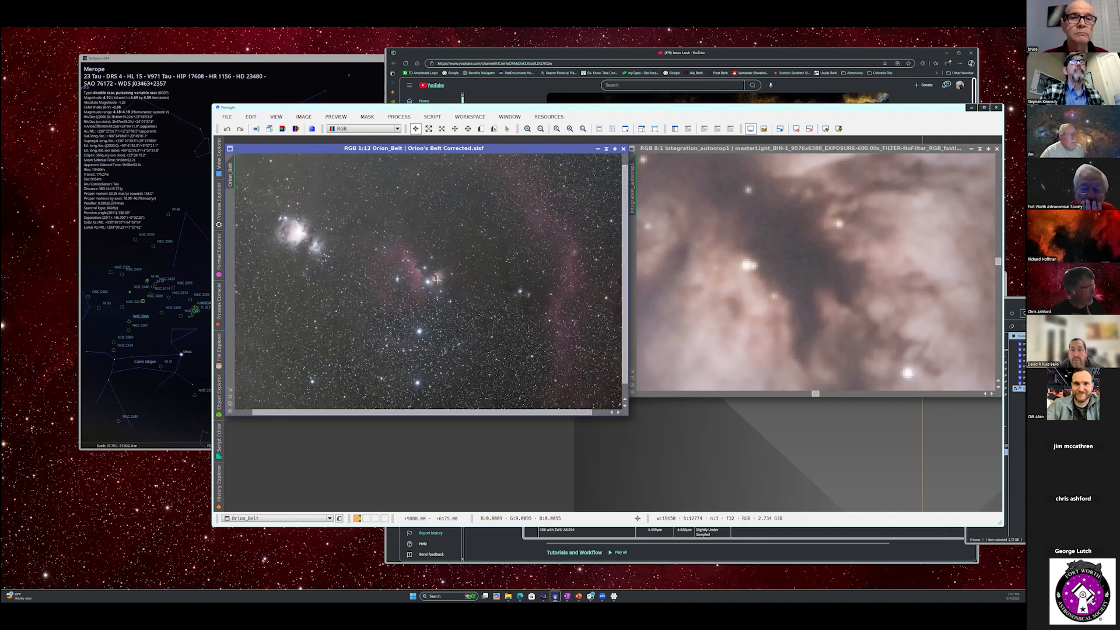
scroll(437, 279, "up", 12)
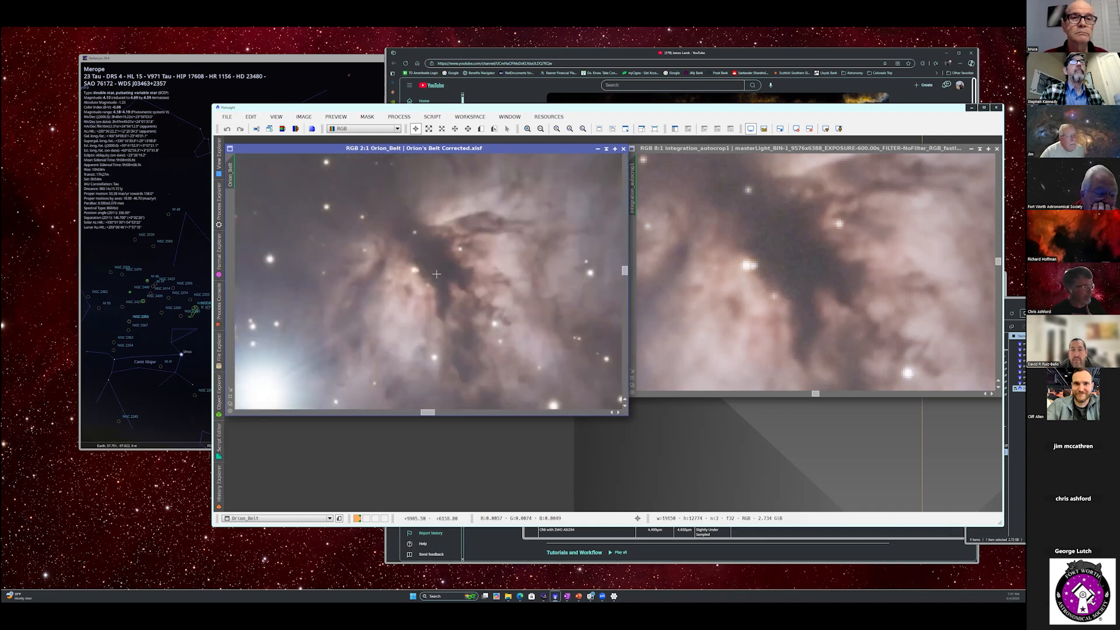
scroll(436, 273, "up", 1)
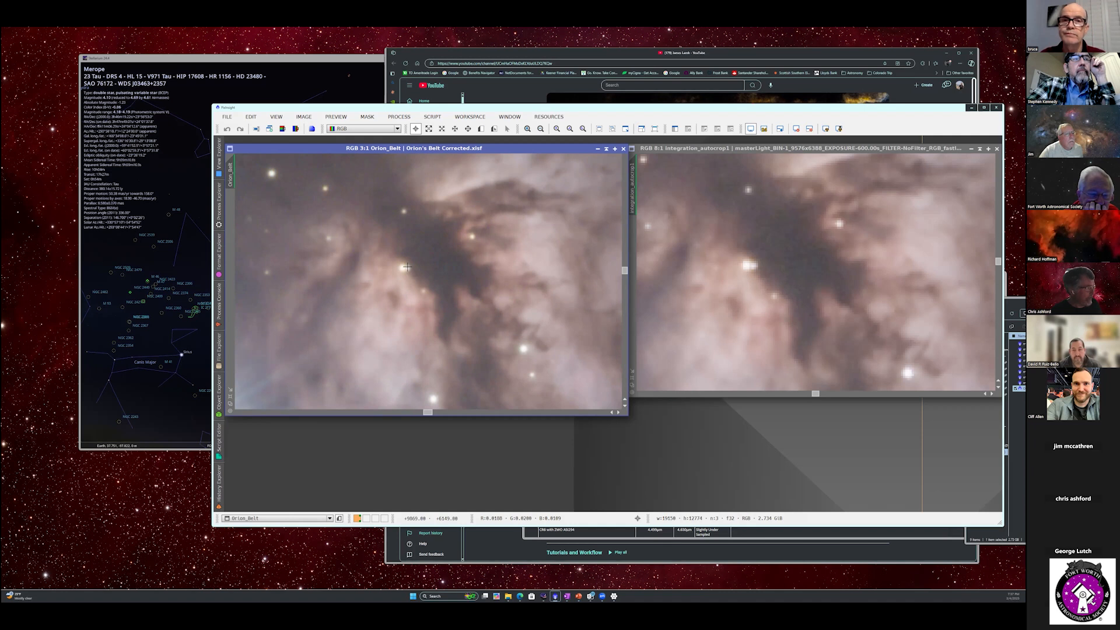
scroll(426, 261, "down", 1)
scroll(426, 261, "up", 2)
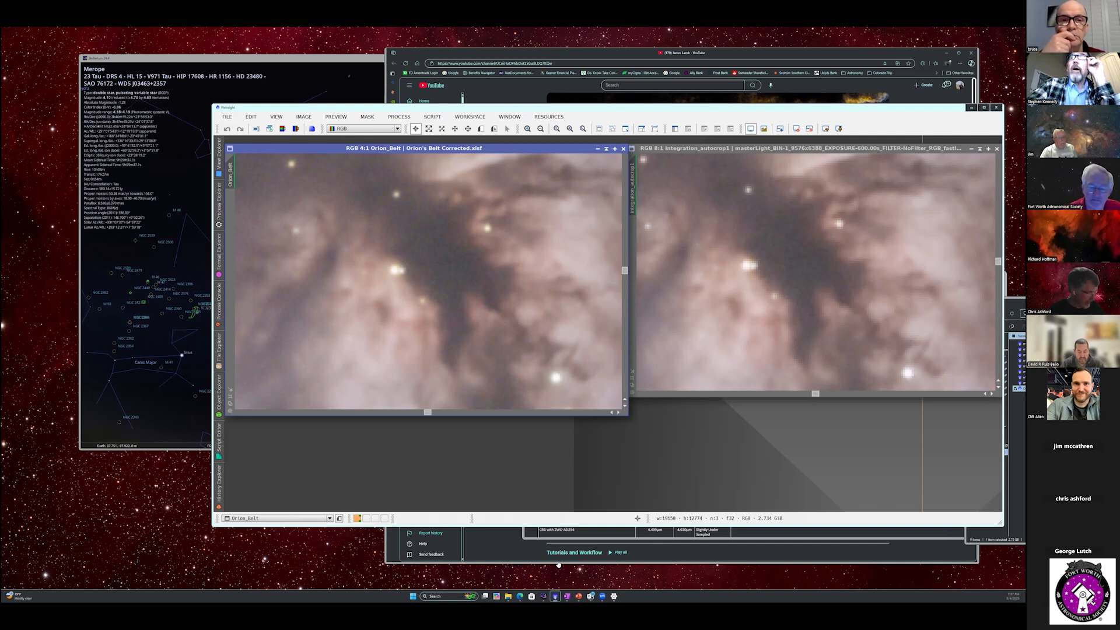
Step: Look over the master light files and their sizes in the master folders
left_click(508, 596)
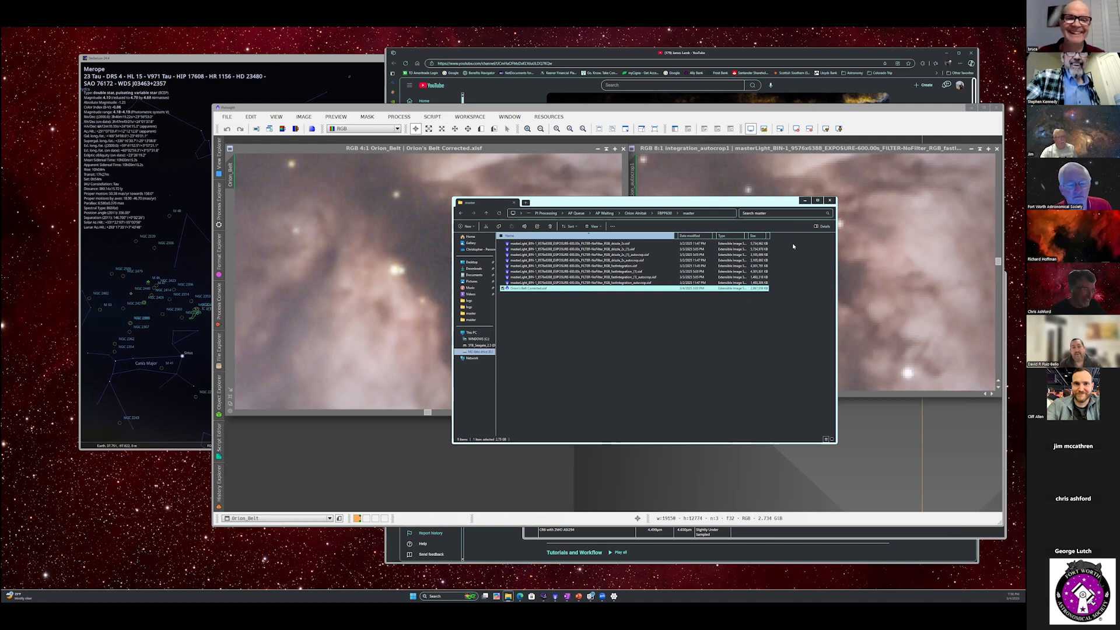
left_click(805, 200)
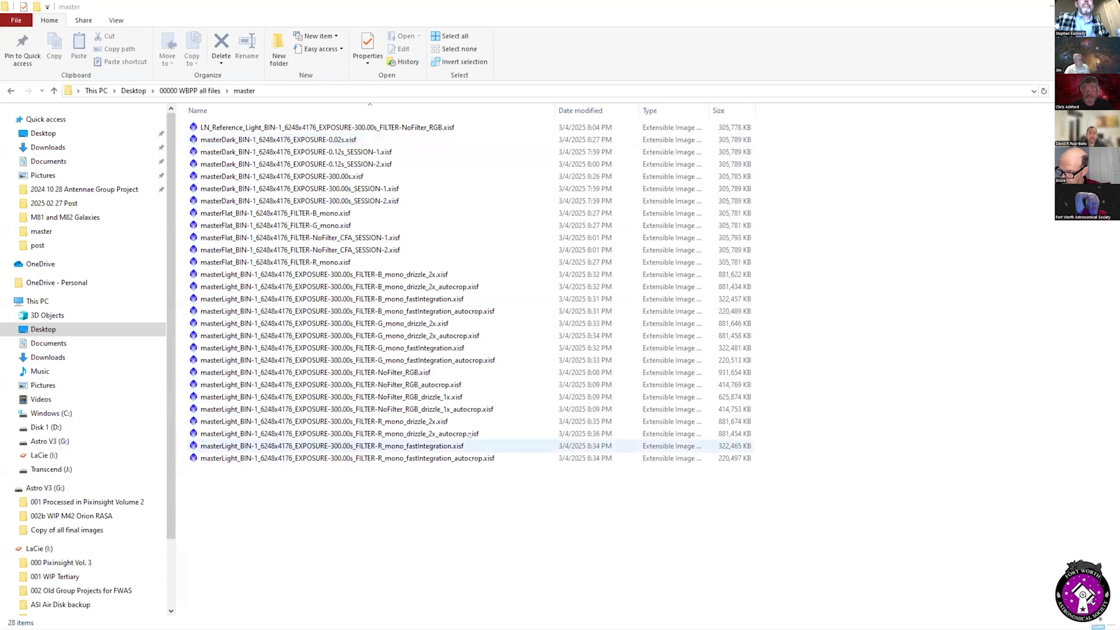
left_click(469, 434)
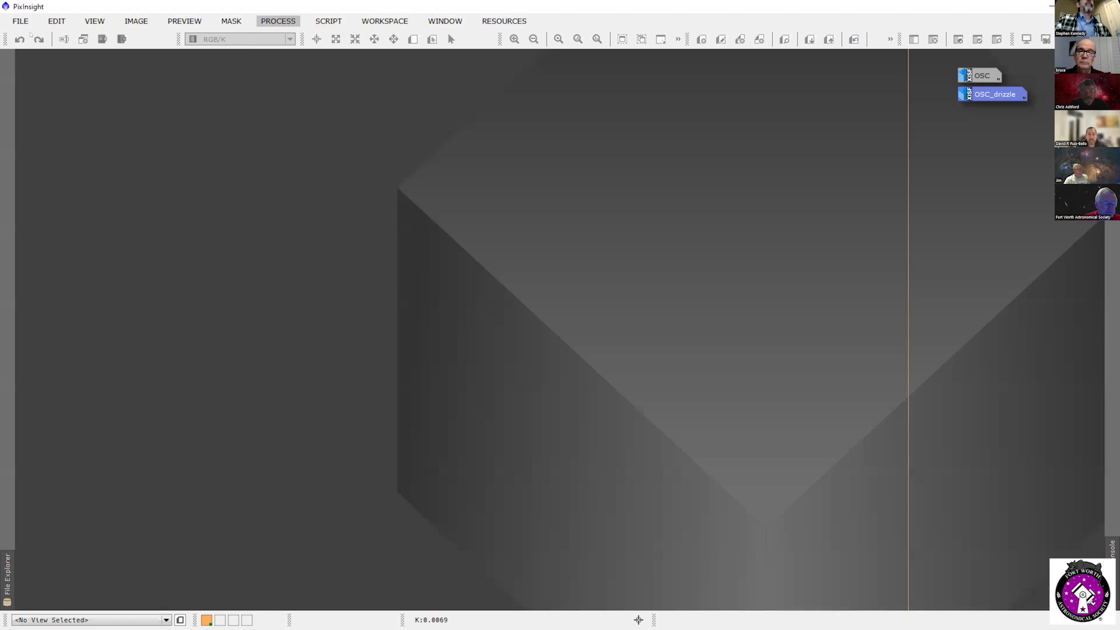
Step: Open the R, G and B mono_drizzle_2x_autocrop master lights together from the master folder, listed newest first
double_click(450, 244)
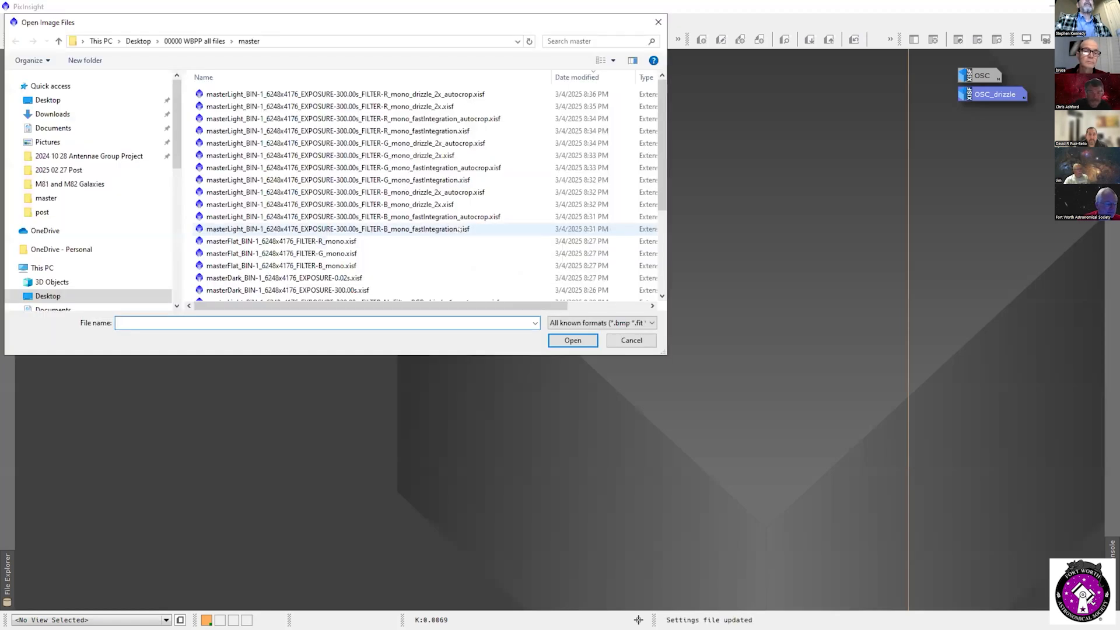
left_click(582, 78)
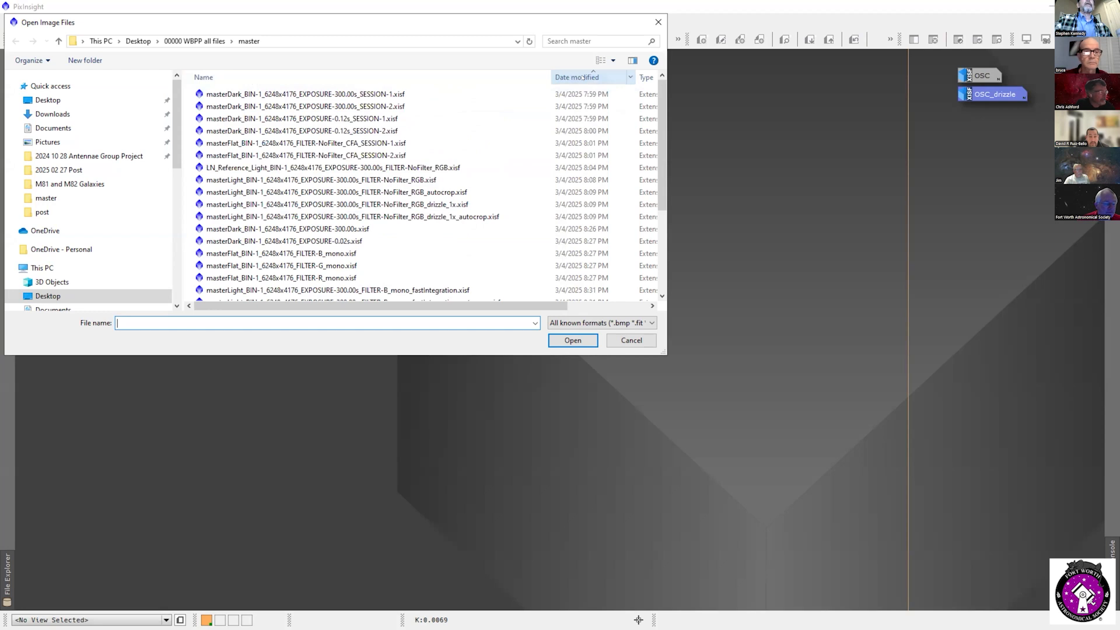
left_click(581, 78)
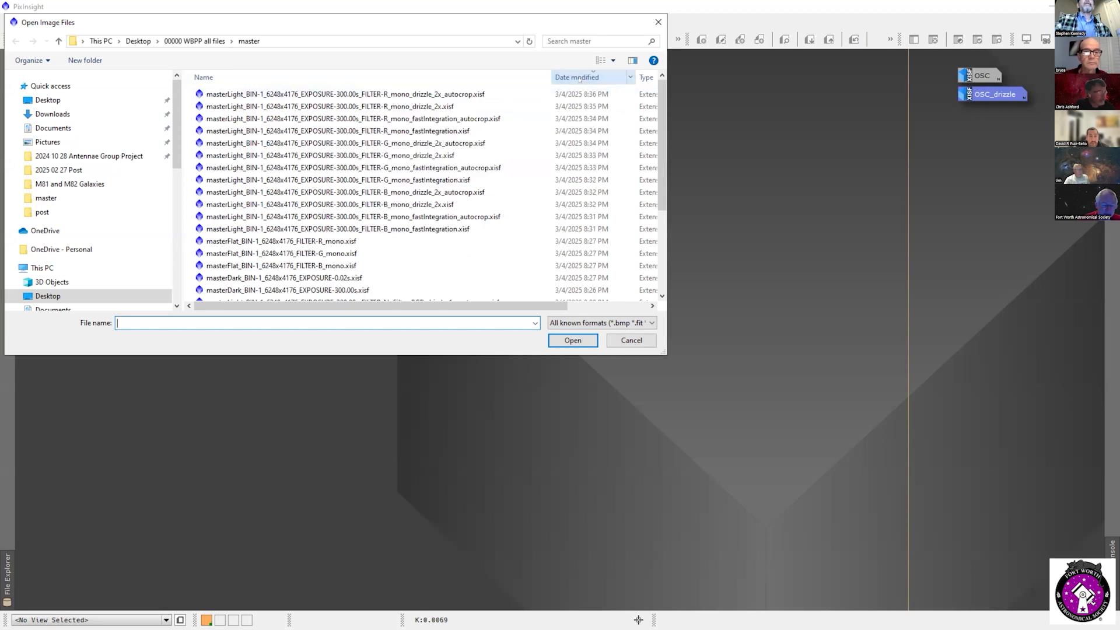
left_click(459, 95)
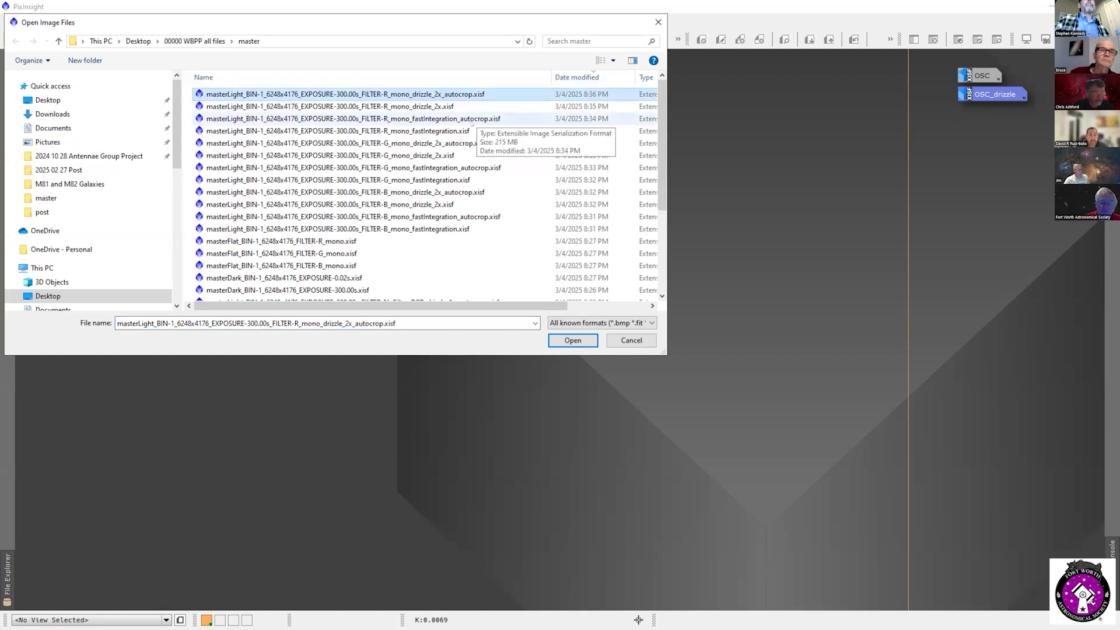
left_click(461, 144, "ctrl")
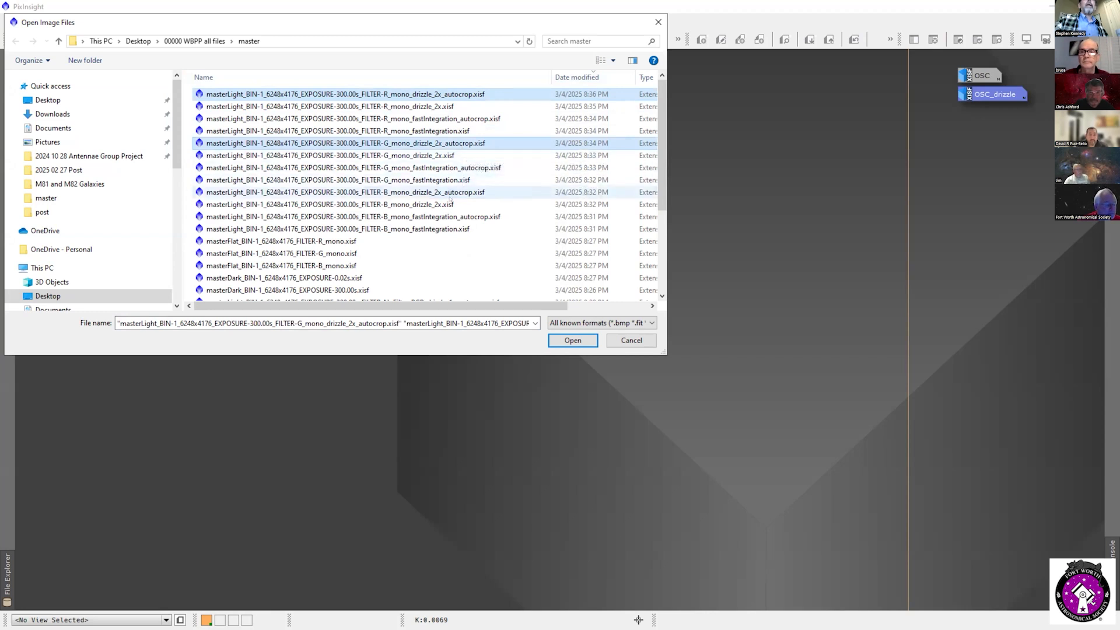
left_click(451, 192, "ctrl")
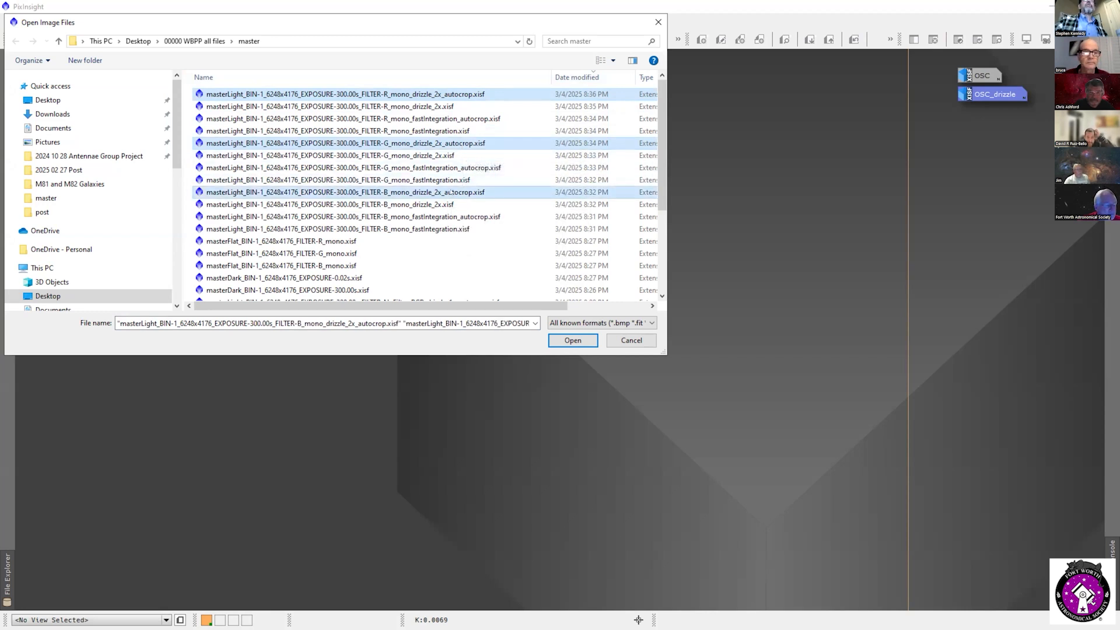
left_click(571, 341)
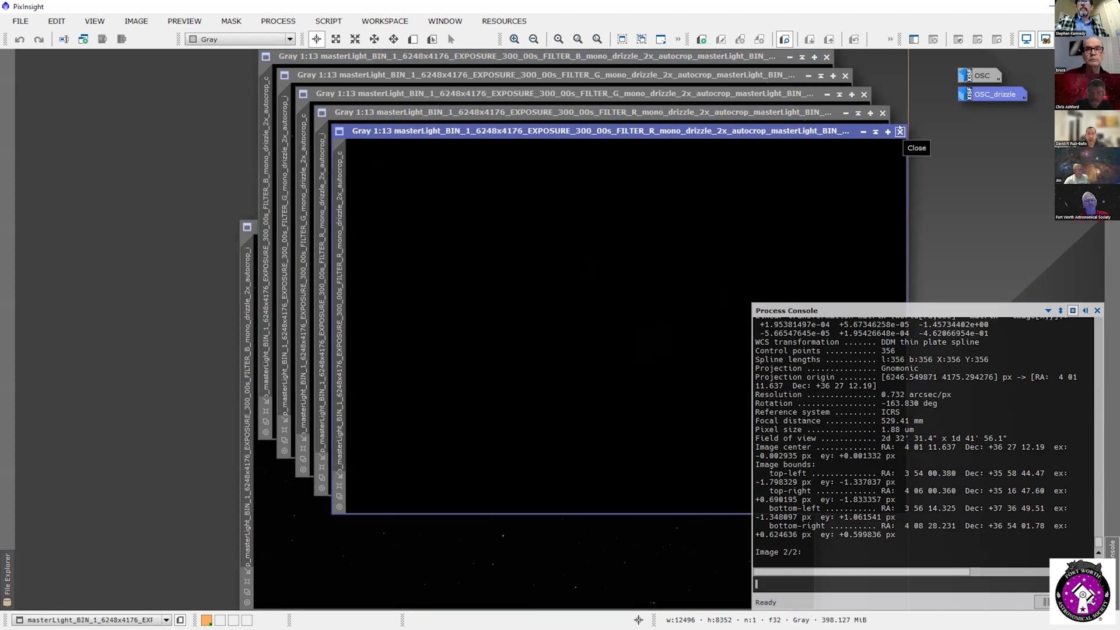
Step: Close the red master's extra crop image, move the red master light aside and apply an automatic screen stretch
left_click(900, 131)
left_click_drag(788, 115, 508, 84)
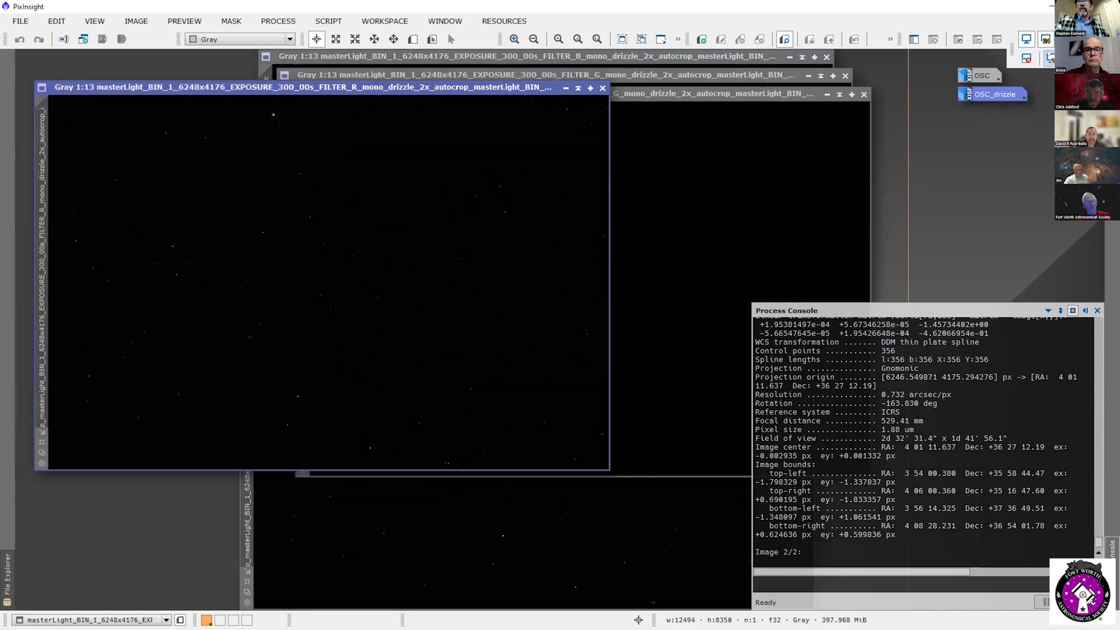
left_click(1049, 58)
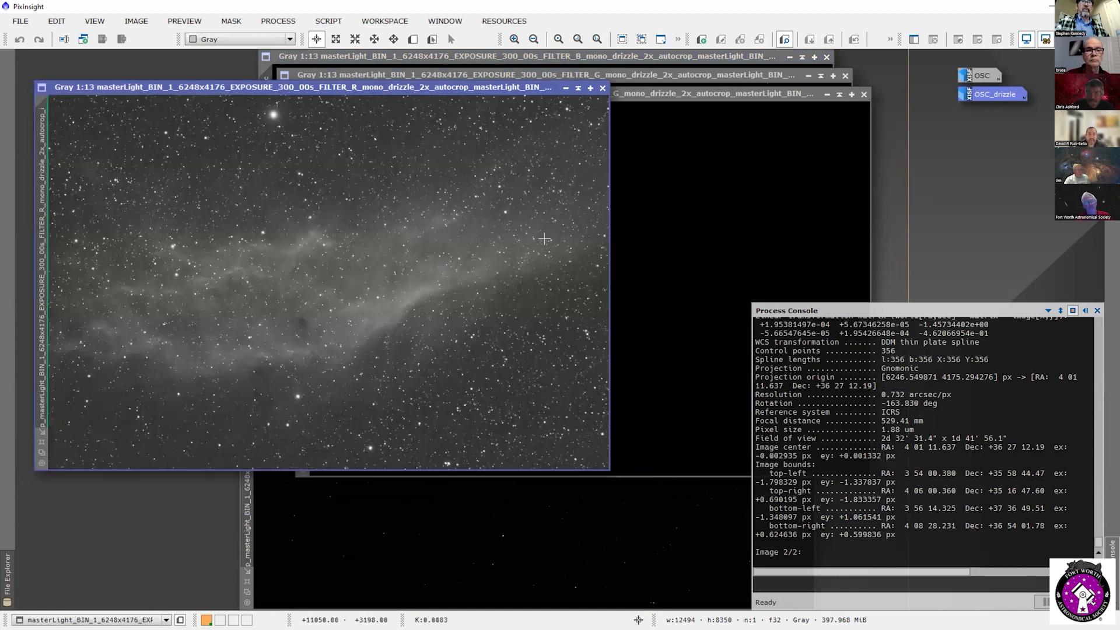
Step: Close the green master's extra crop image, then auto-stretch the green master light and place it beside the red one
left_click(767, 92)
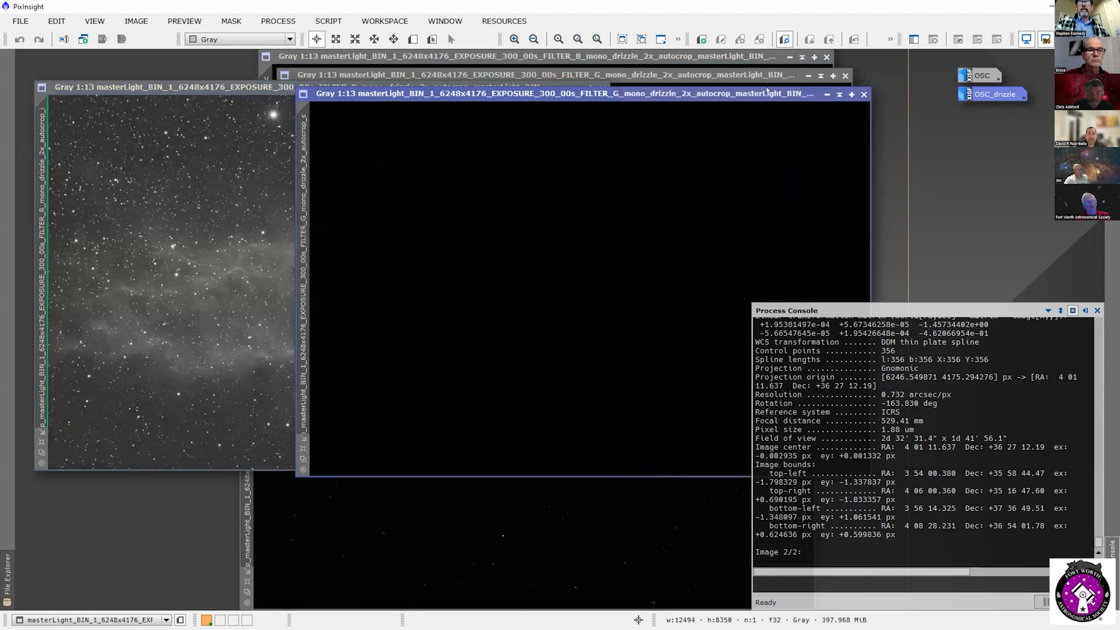
left_click_drag(766, 93, 684, 105)
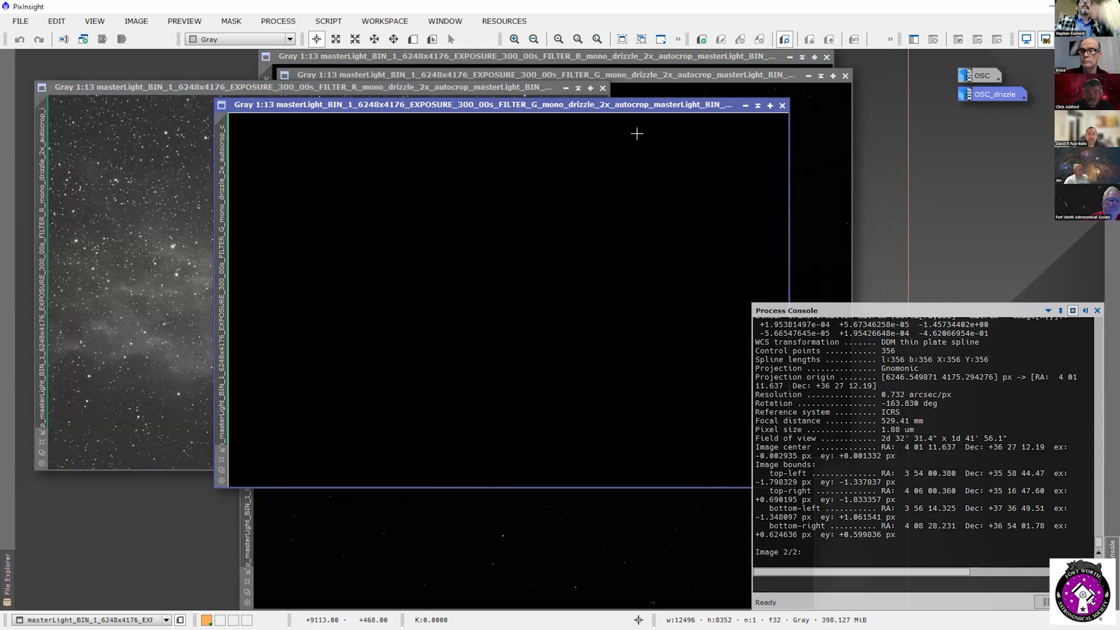
left_click(781, 105)
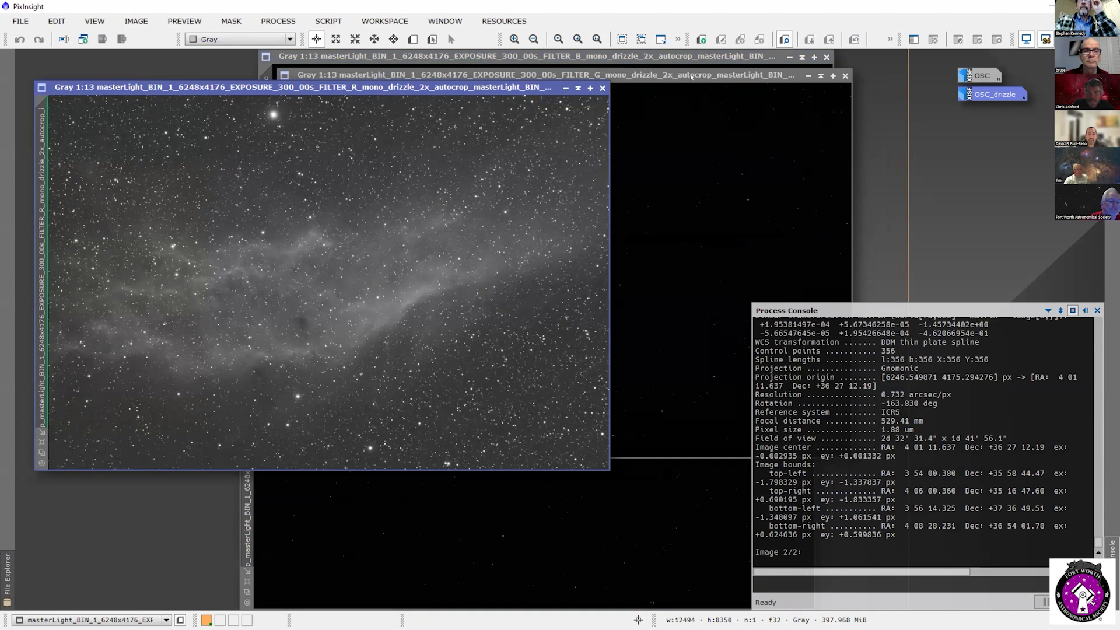
left_click(691, 77)
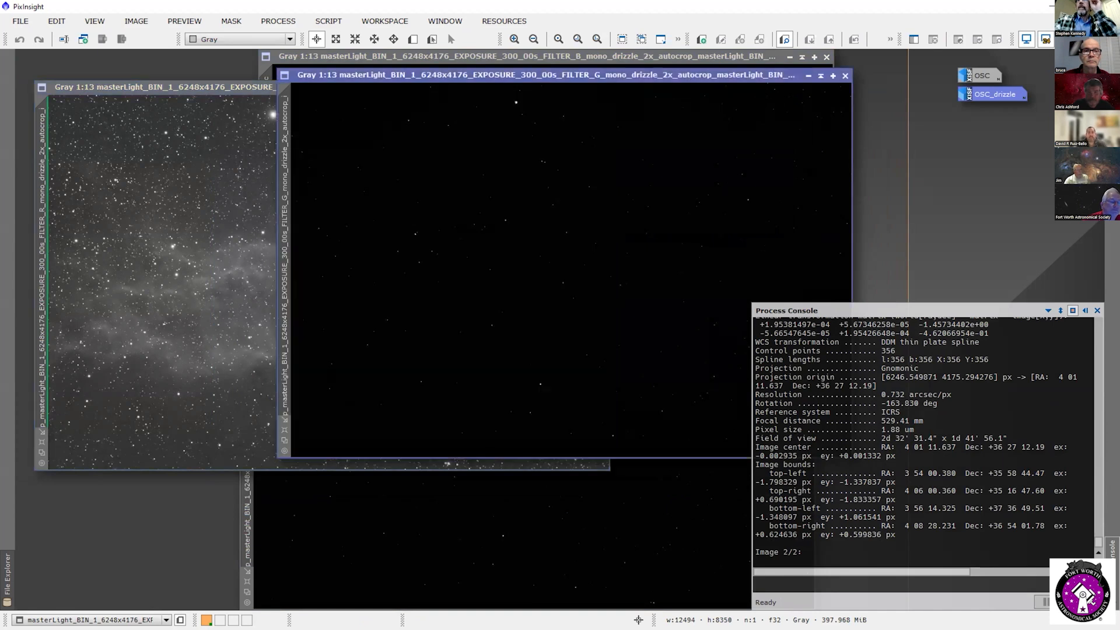
key("ctrl+a")
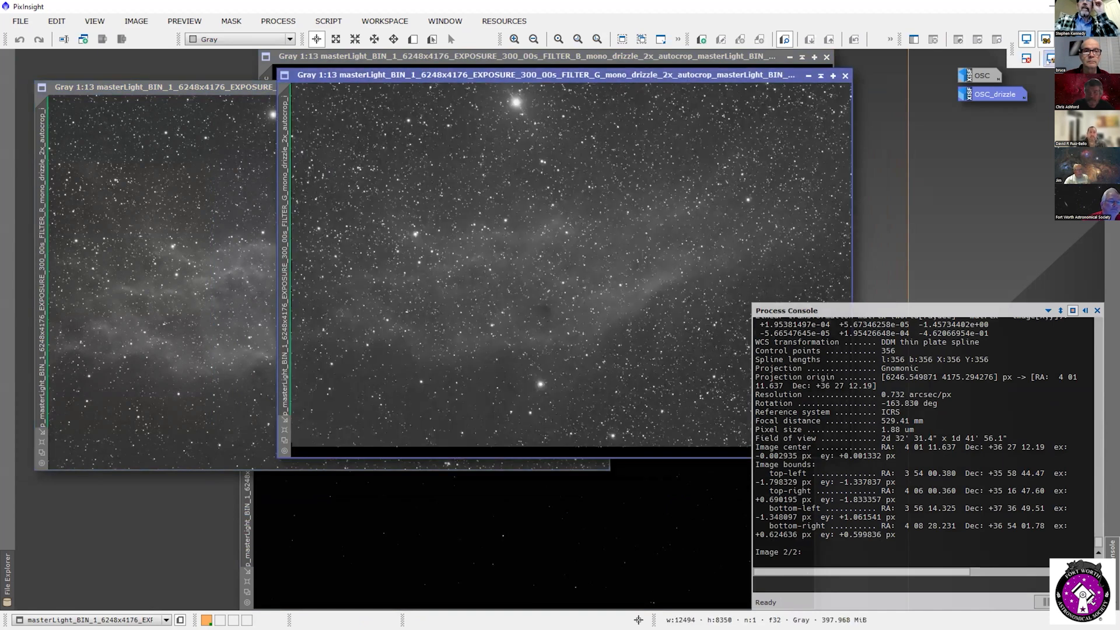
left_click_drag(641, 76, 427, 119)
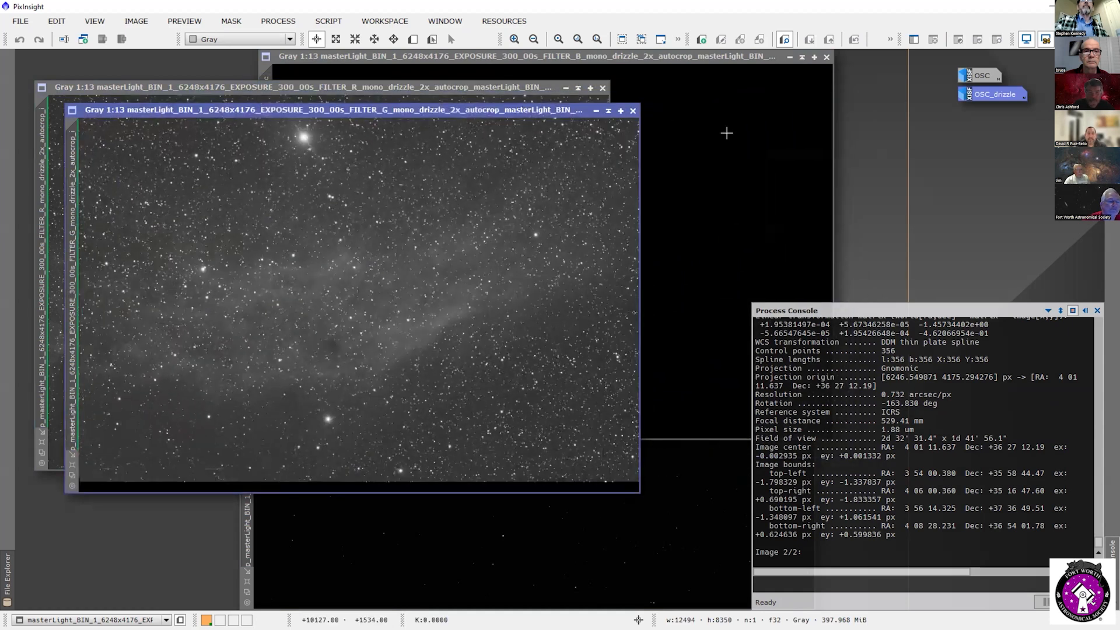
Step: Close the blue master's extra crop image, then place the blue master light beside the green one and auto-stretch it
left_click(821, 86)
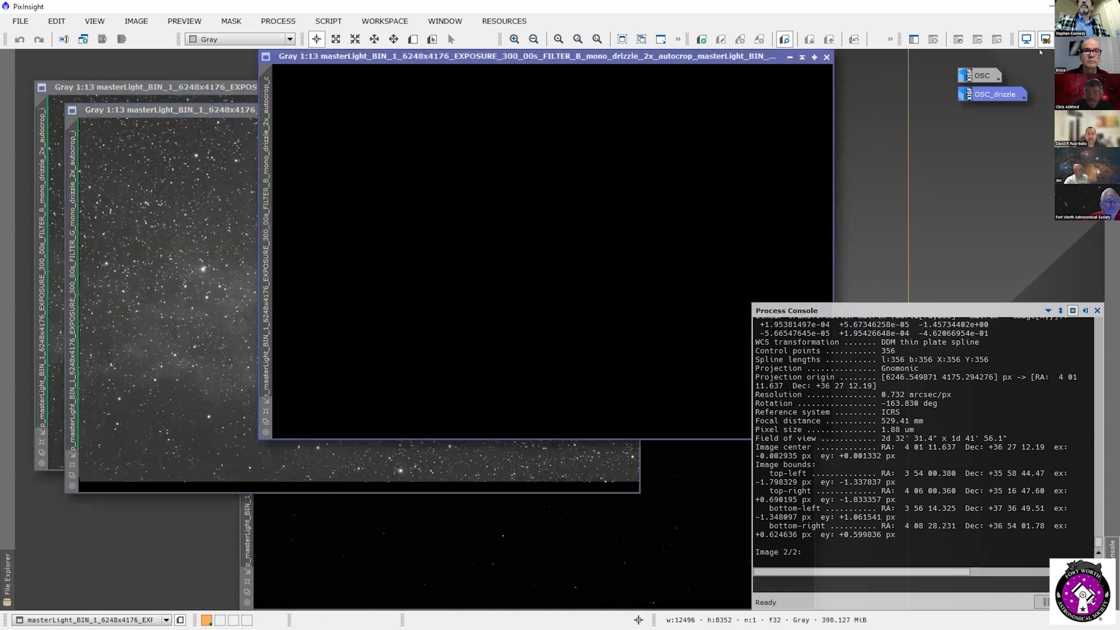
left_click(1113, 39)
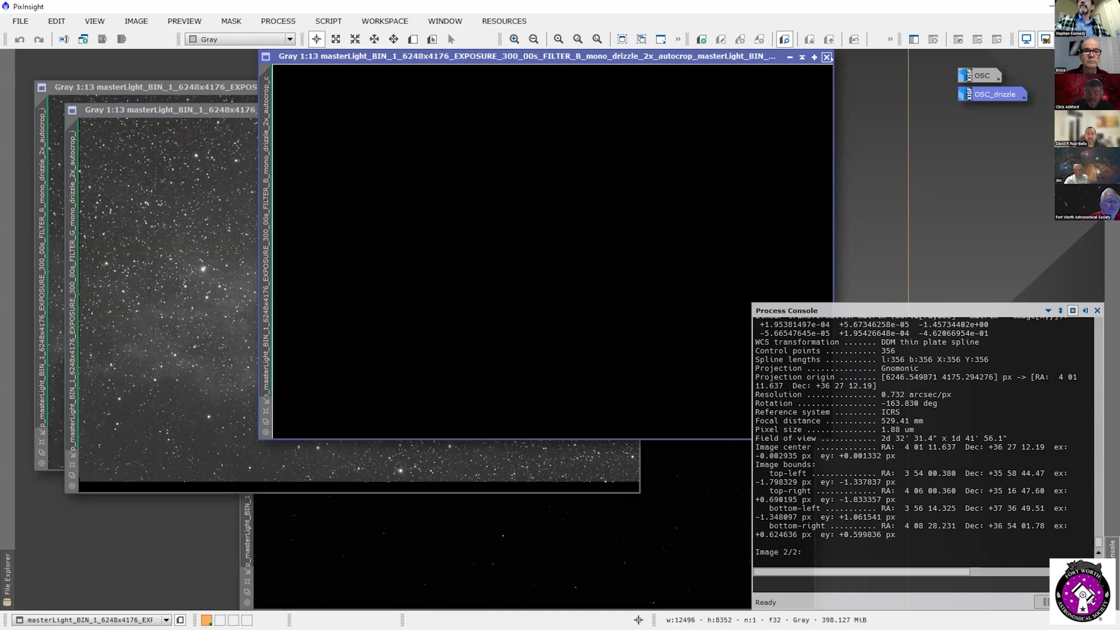
left_click(826, 57)
left_click(731, 382)
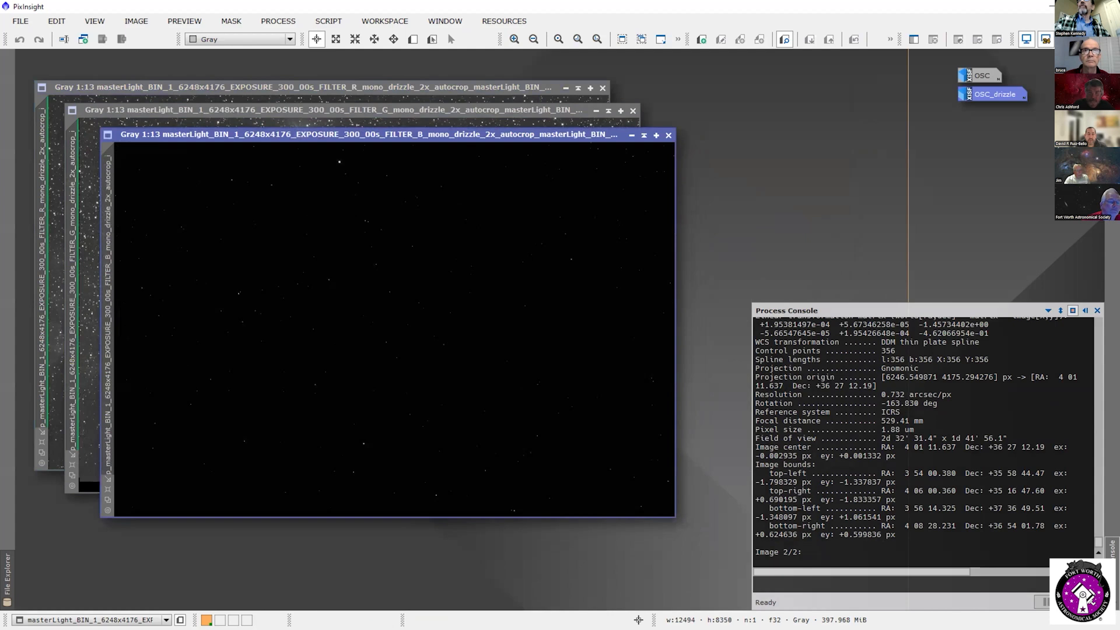
left_click(1112, 40)
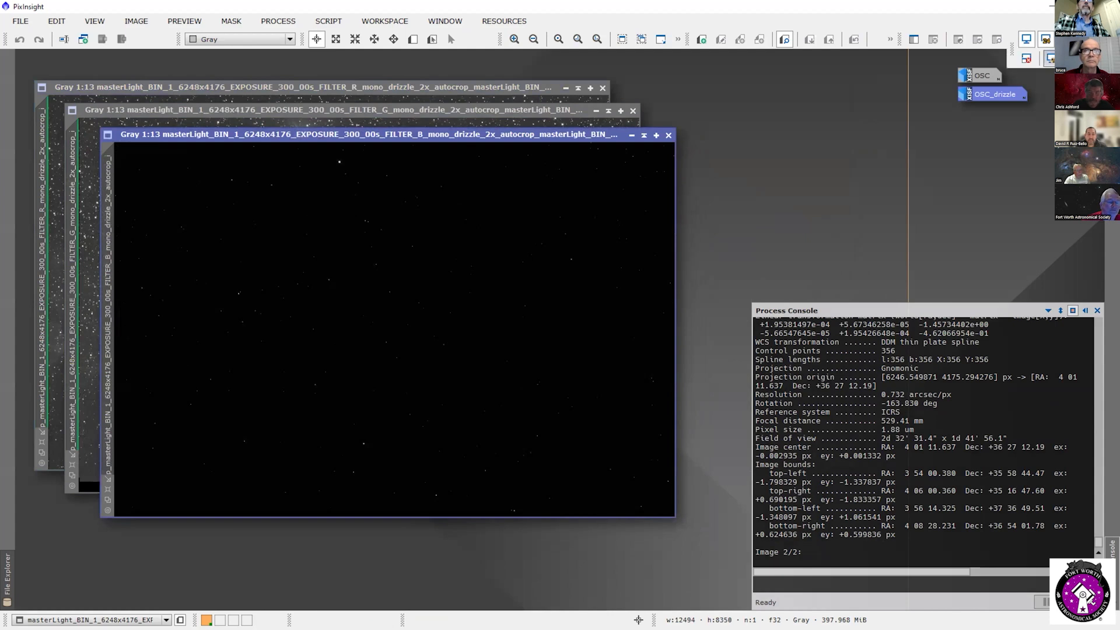
left_click(1050, 58)
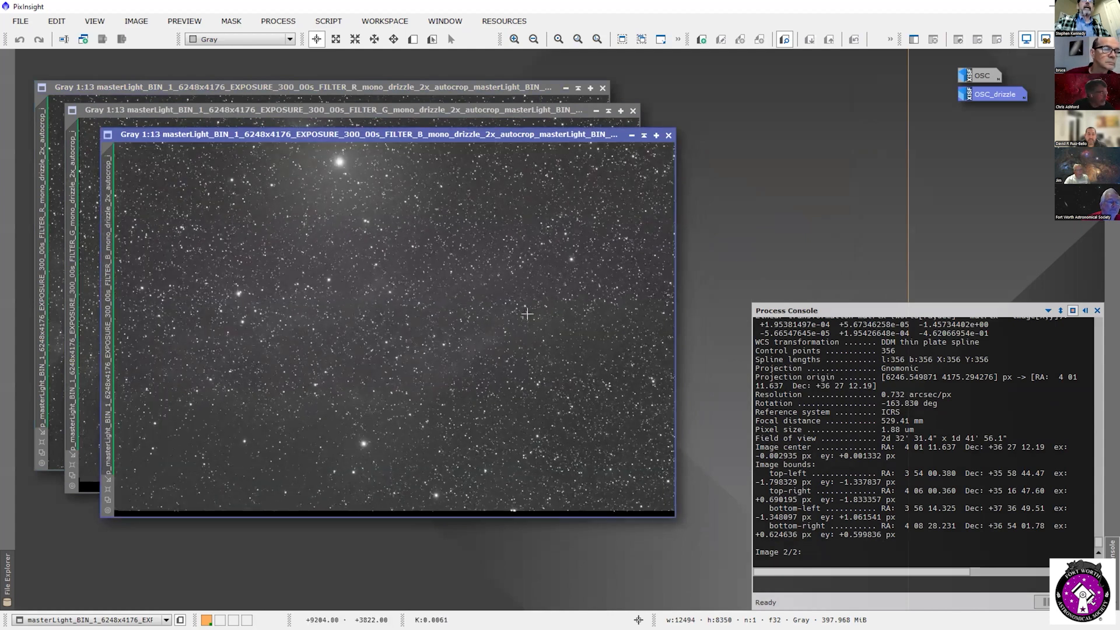
scroll(528, 316, "down", 1)
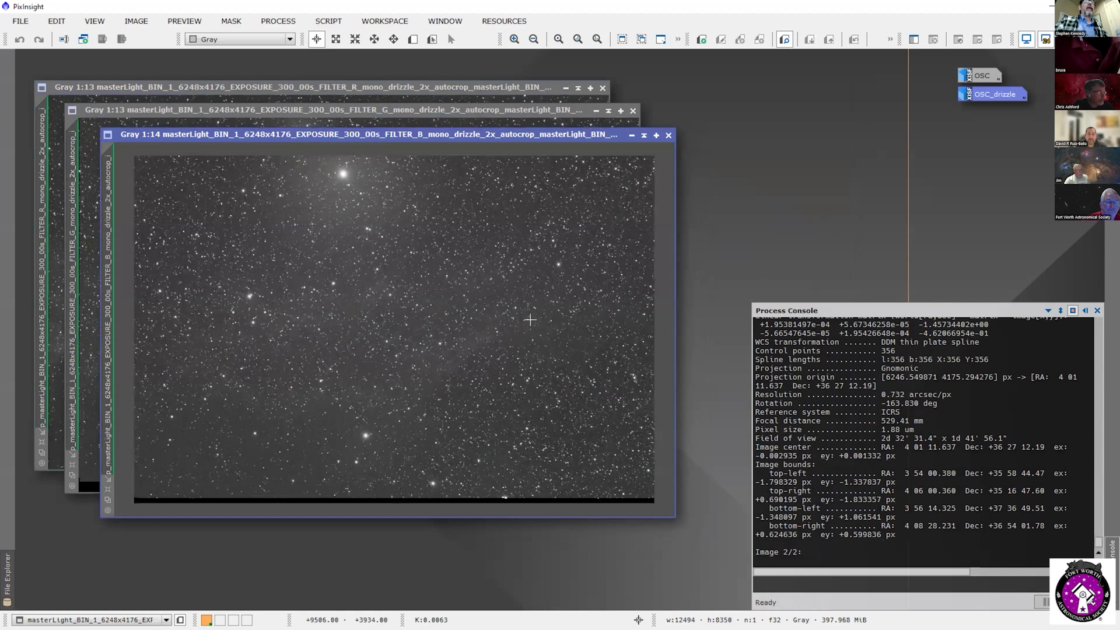
scroll(529, 319, "up", 1)
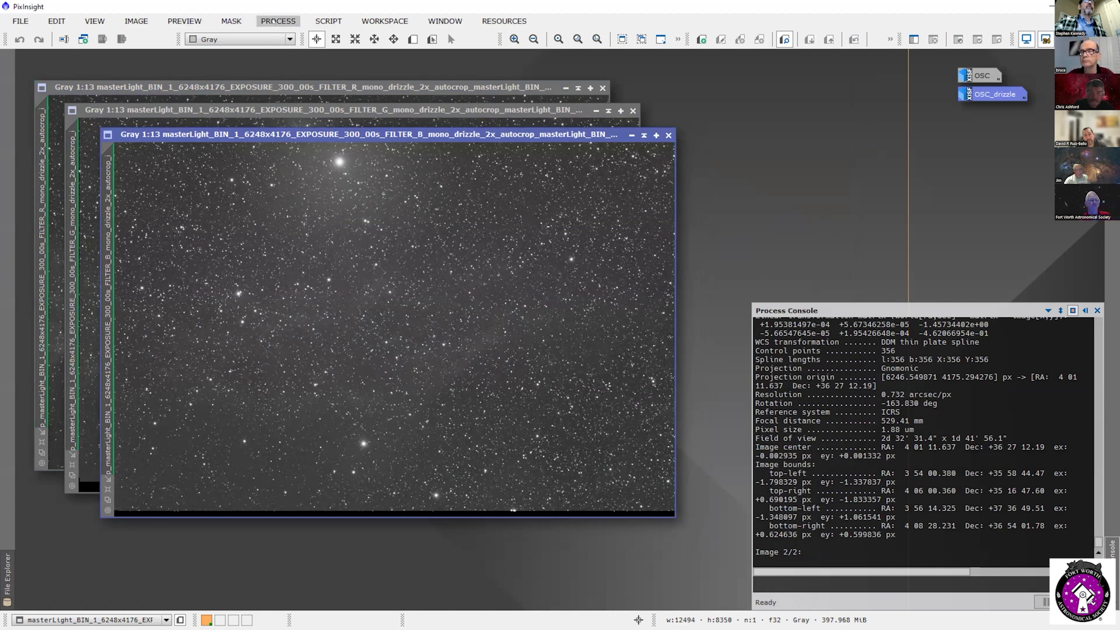
Step: Open the ChannelCombination process and assign the FILTER_R mono_drizzle_2x_autocrop master as the R channel source
left_click(275, 21)
mouse_move(361, 12)
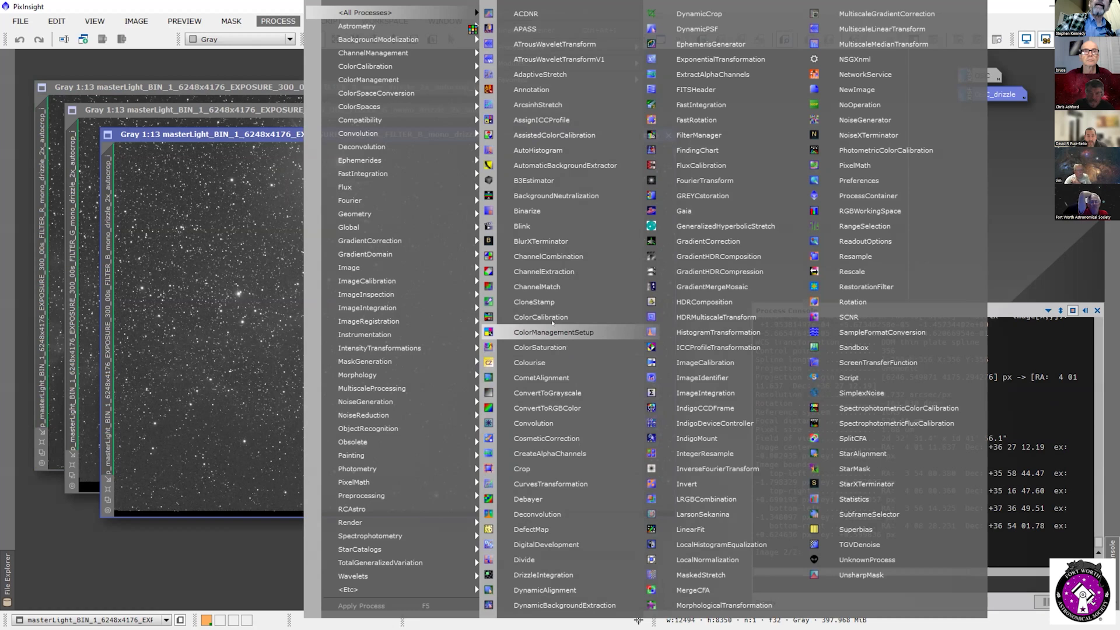
left_click(572, 256)
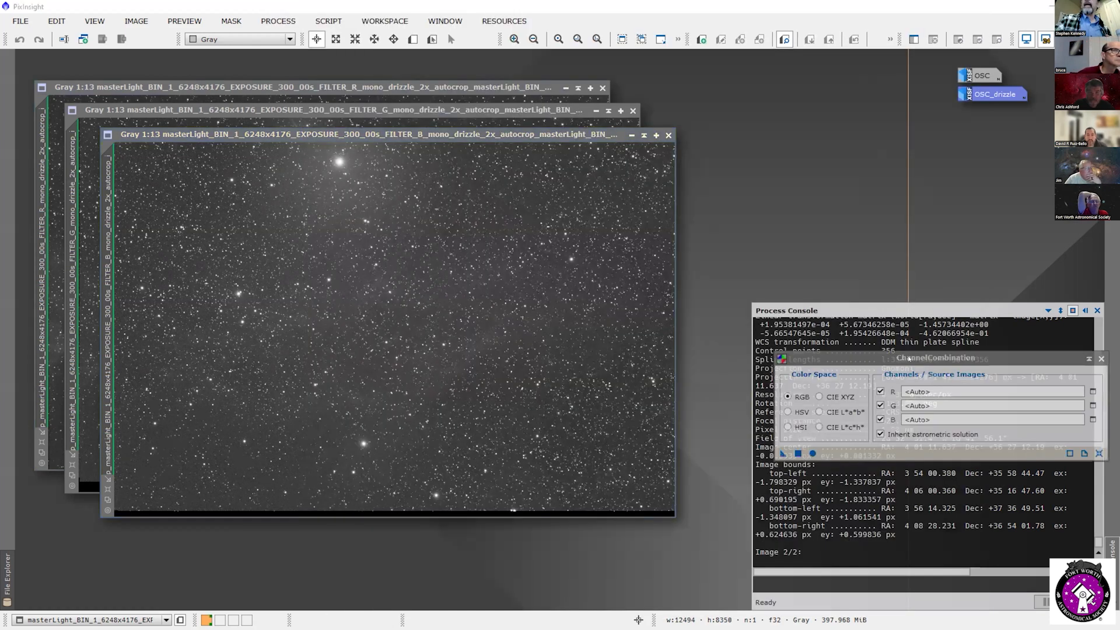
left_click_drag(906, 357, 359, 215)
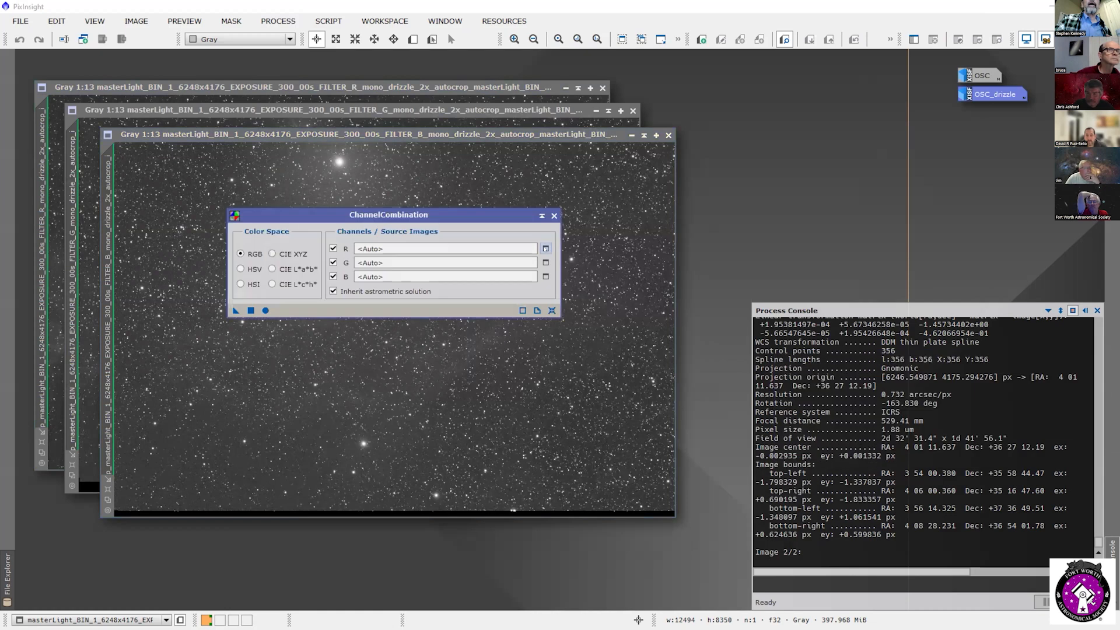
left_click(545, 248)
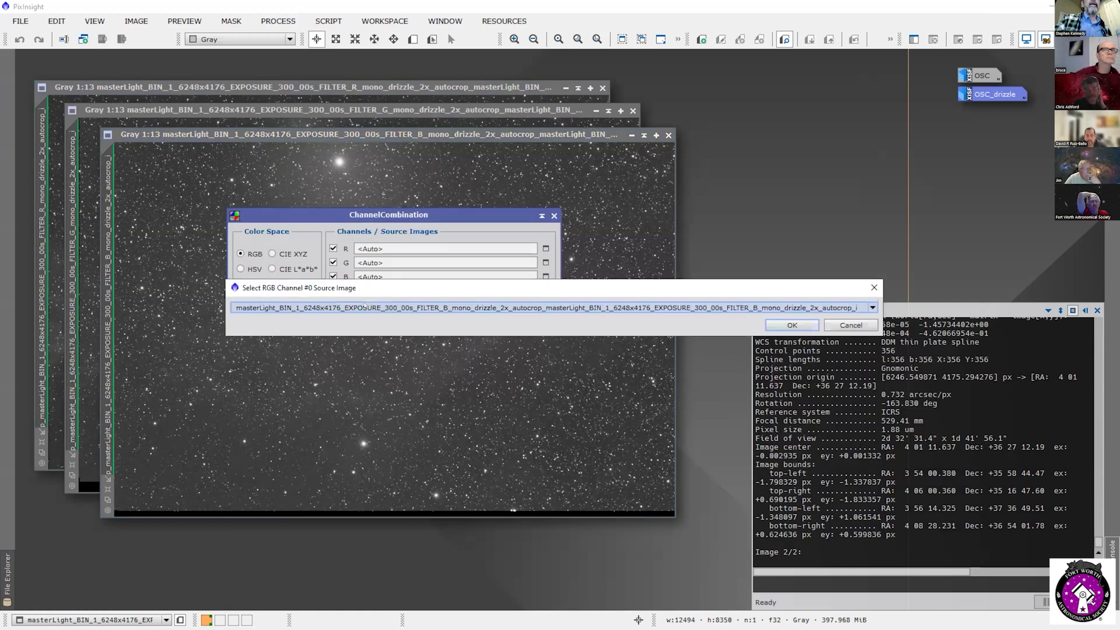
left_click(361, 307)
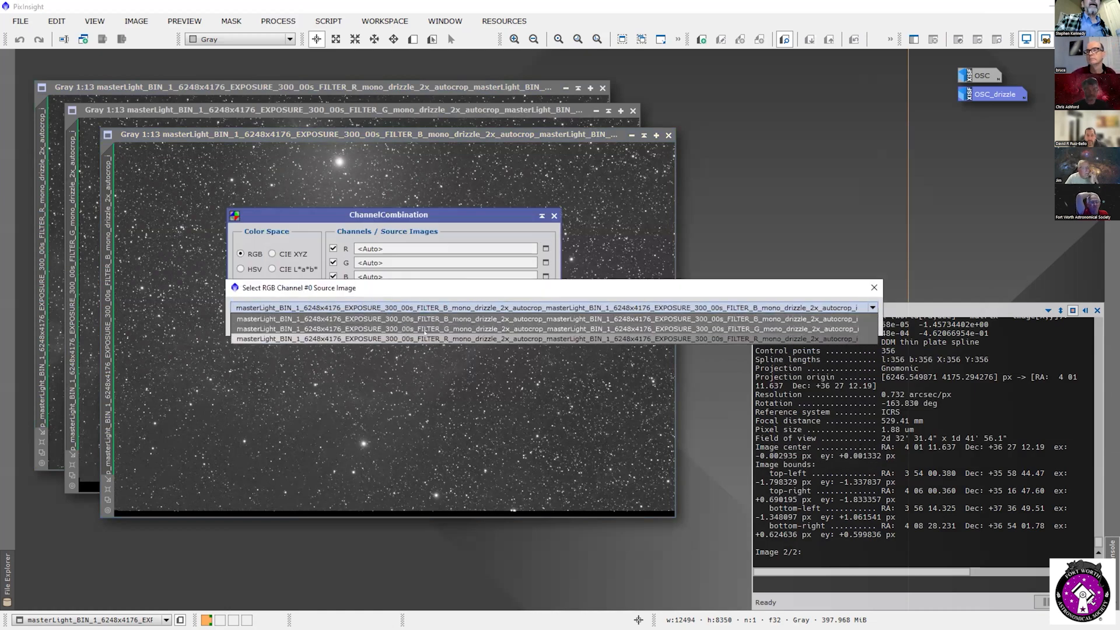
left_click(426, 339)
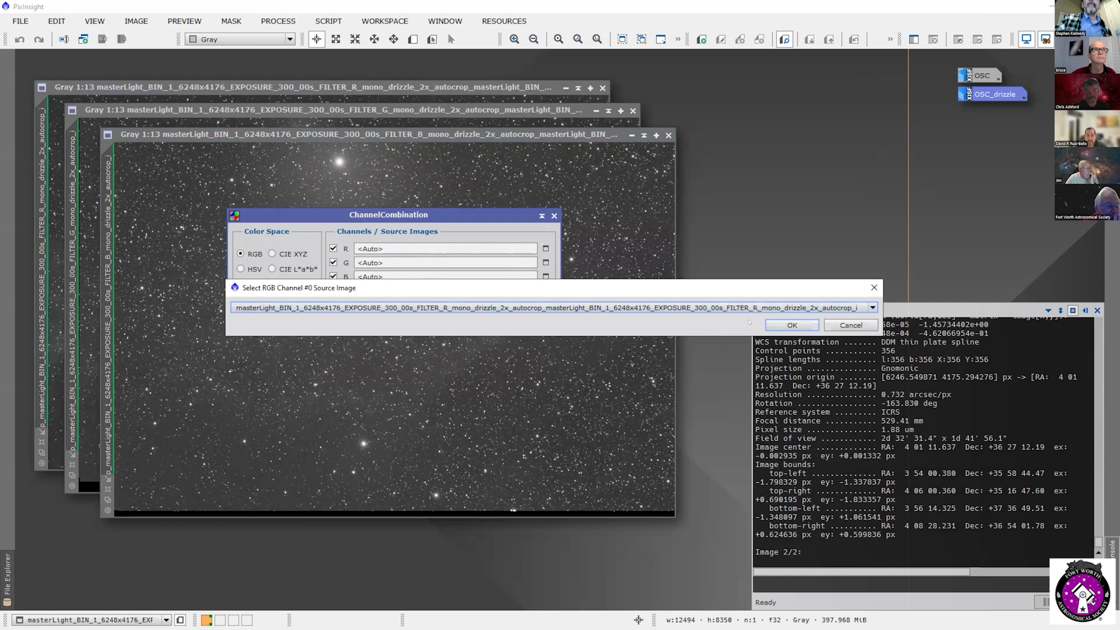
left_click(792, 325)
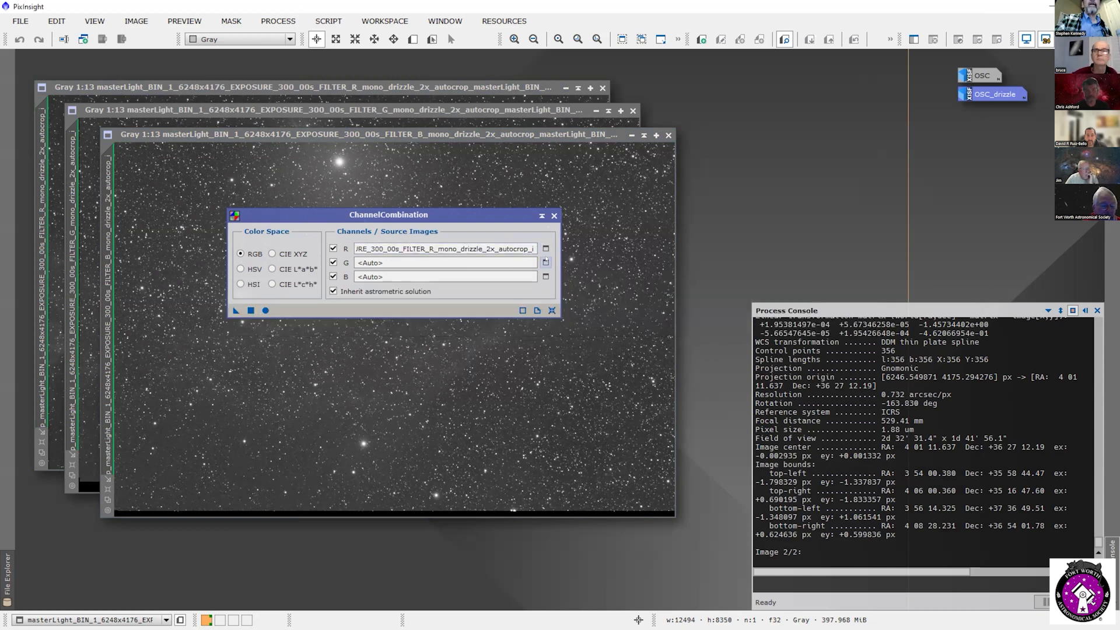
Step: Assign the FILTER_G and FILTER_B mono_drizzle_2x_autocrop masters as the G and B channel sources
left_click(431, 309)
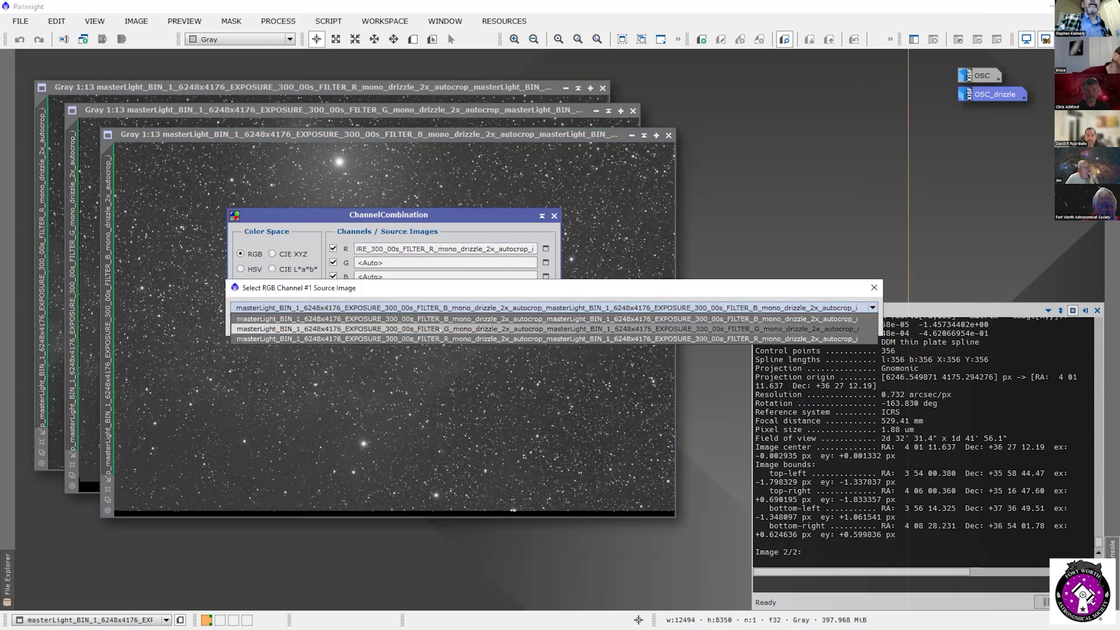
left_click(441, 328)
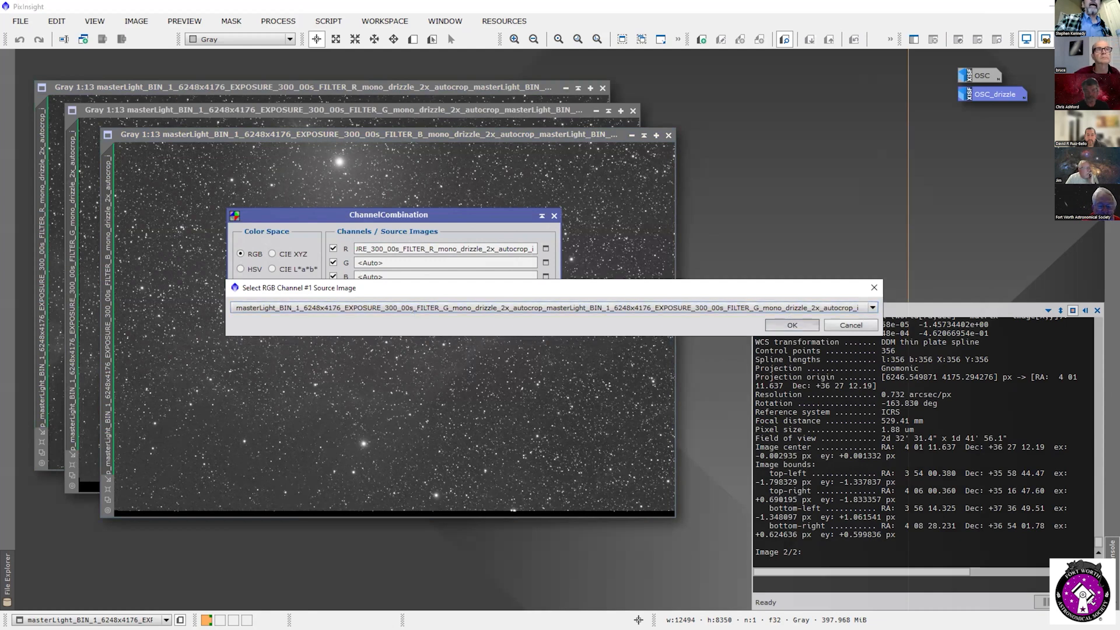
key("Return")
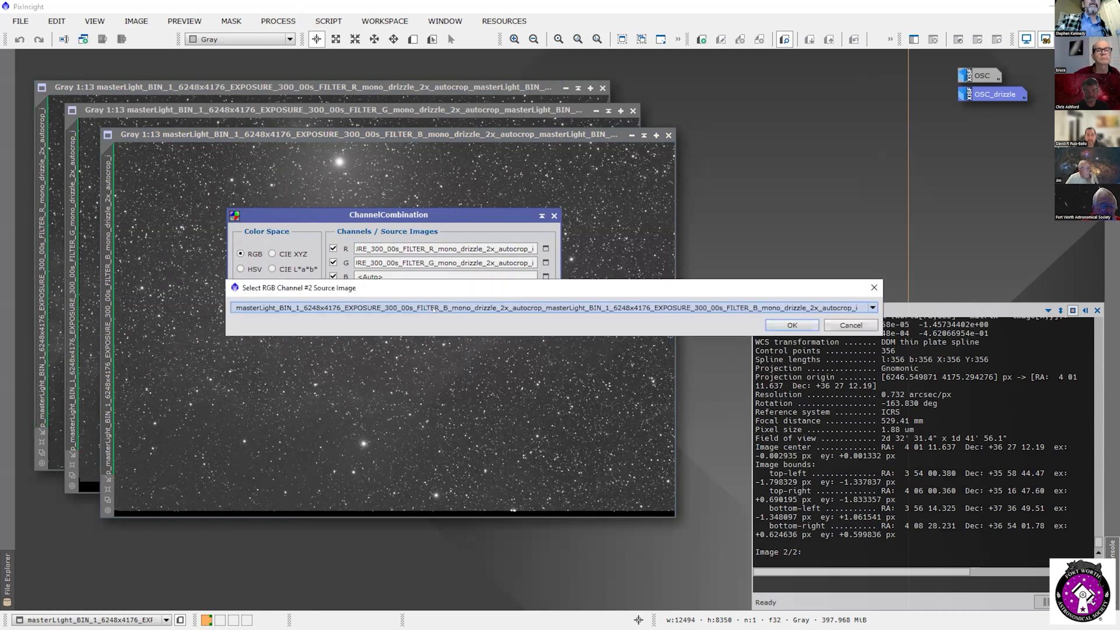
left_click(433, 309)
left_click(468, 315)
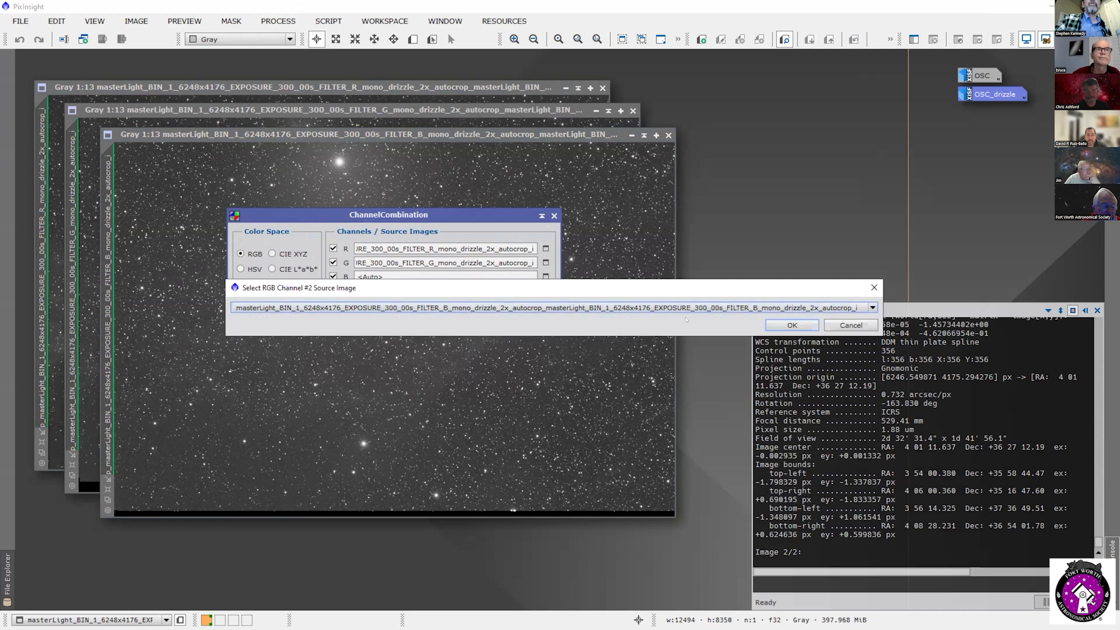
key("Return")
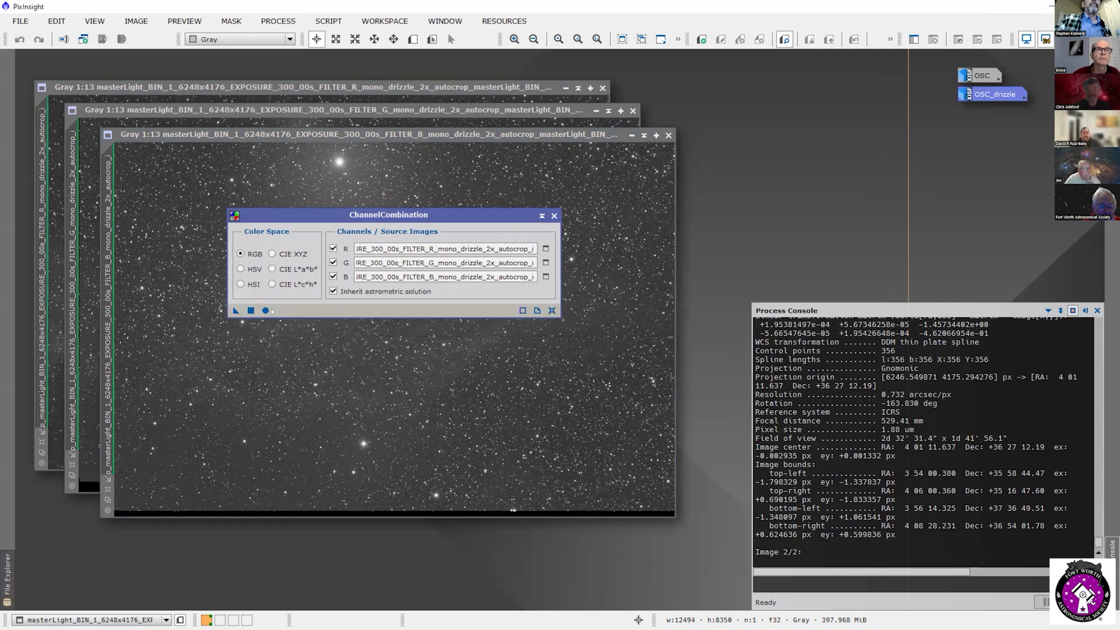
Step: Combine the three masters into a new RGB image and apply an automatic screen stretch to it
left_click(265, 311)
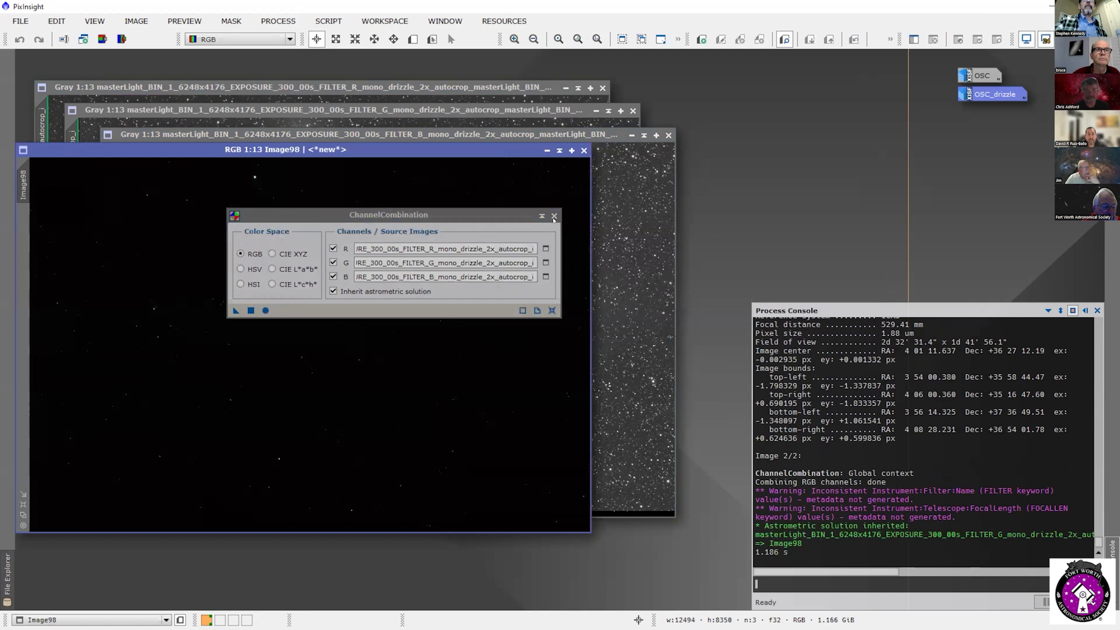
left_click(553, 217)
left_click_drag(398, 152, 468, 162)
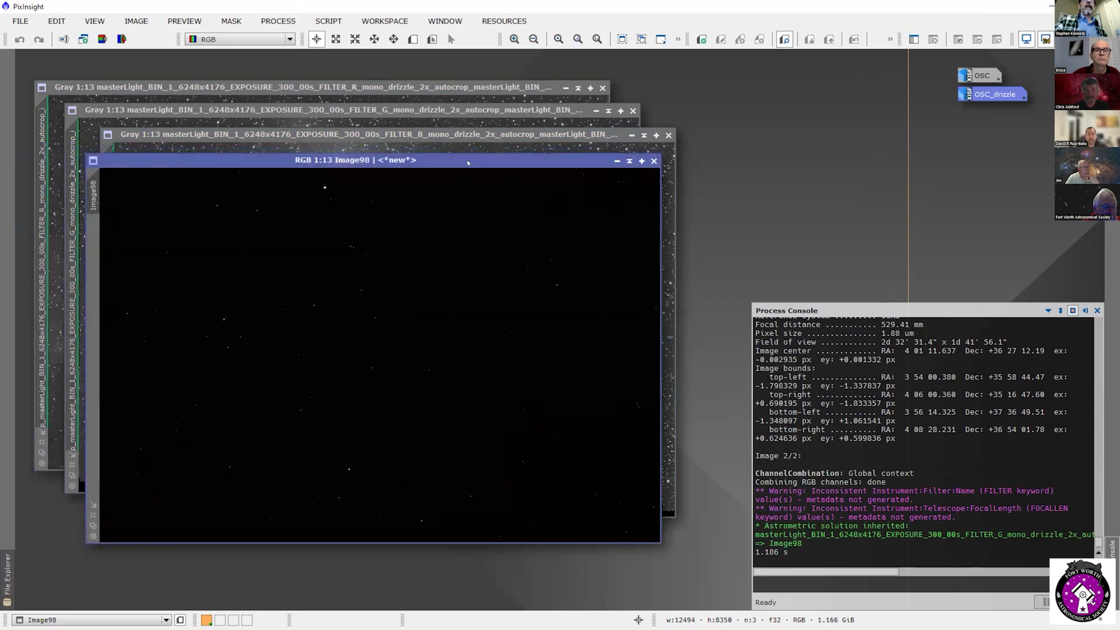
left_click(1113, 39)
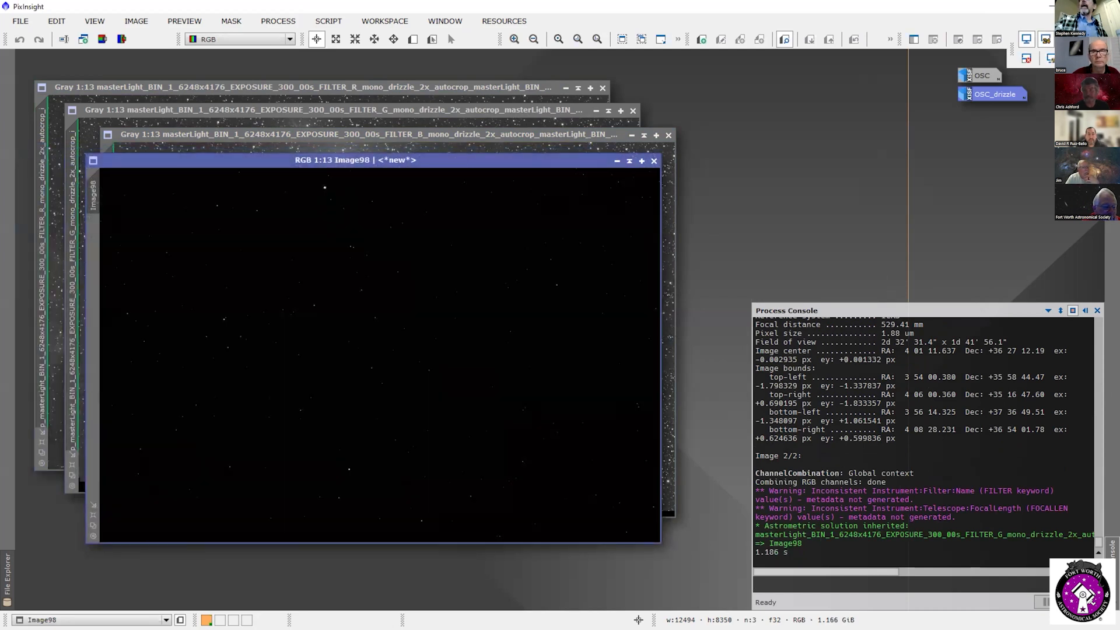
left_click(1050, 58)
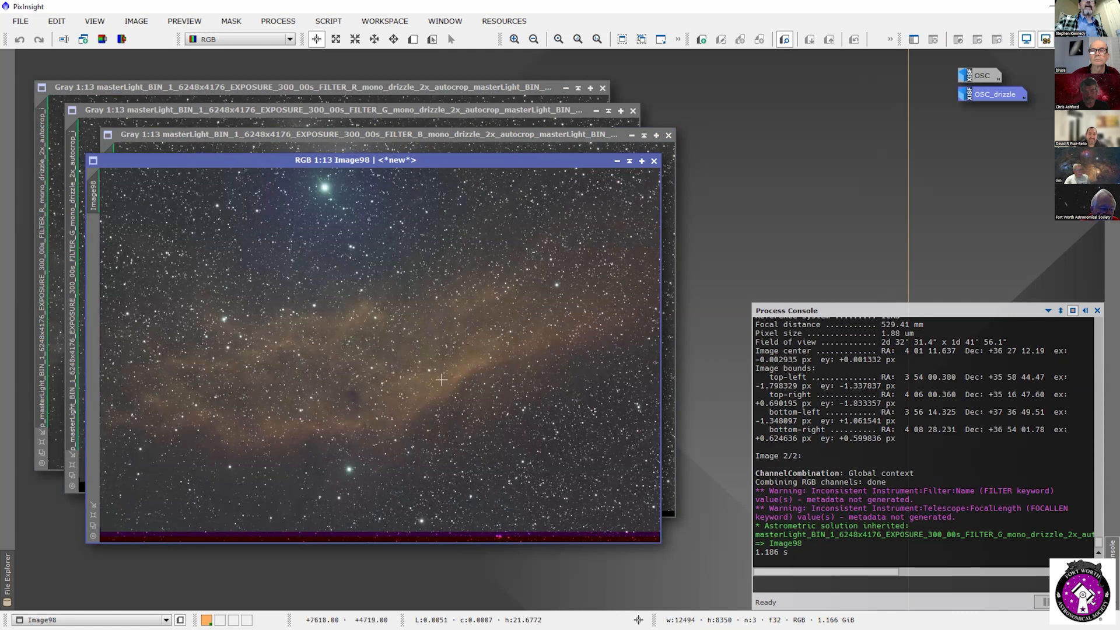
scroll(442, 379, "down", 1)
scroll(462, 400, "up", 1)
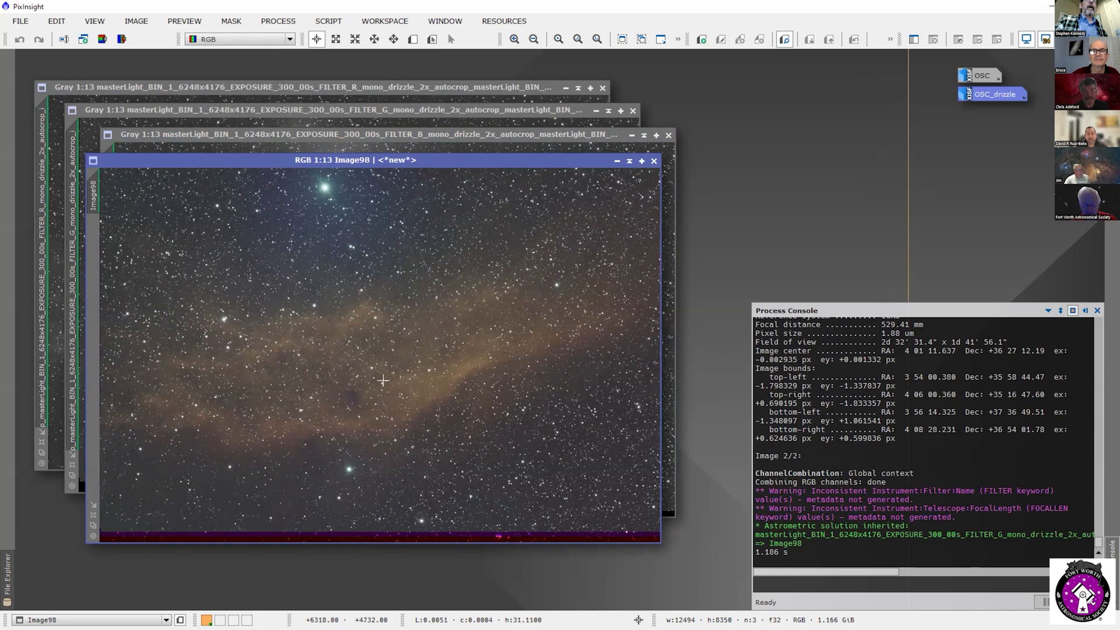
Step: Create a preview covering nearly the whole RGB image without its lower coloured edge, and extract it as a separate image
scroll(384, 380, "down", 1)
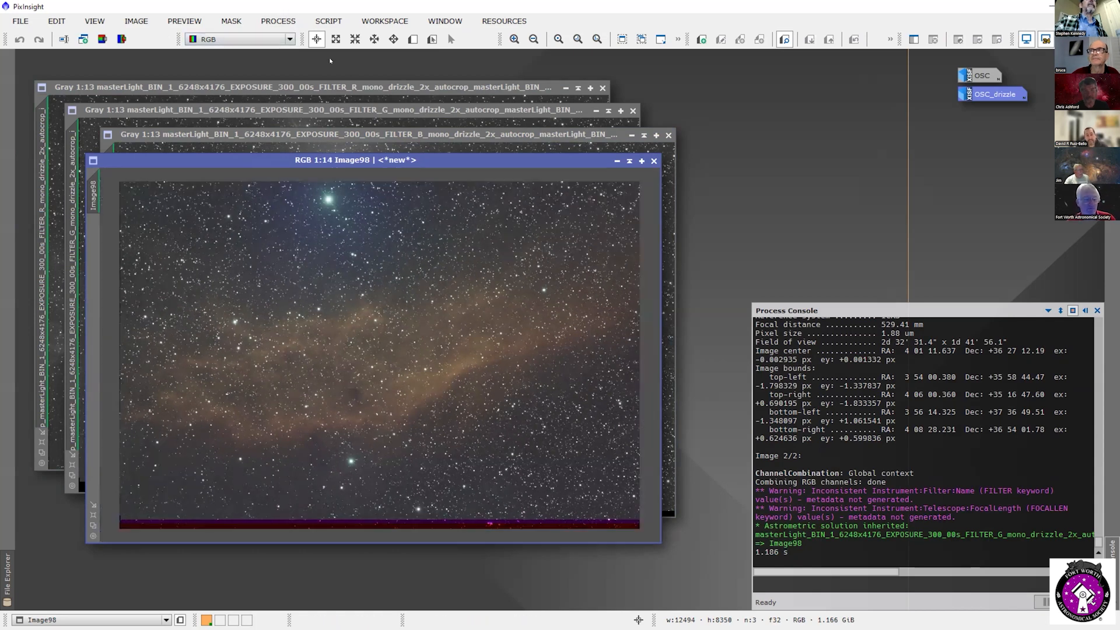
left_click(412, 39)
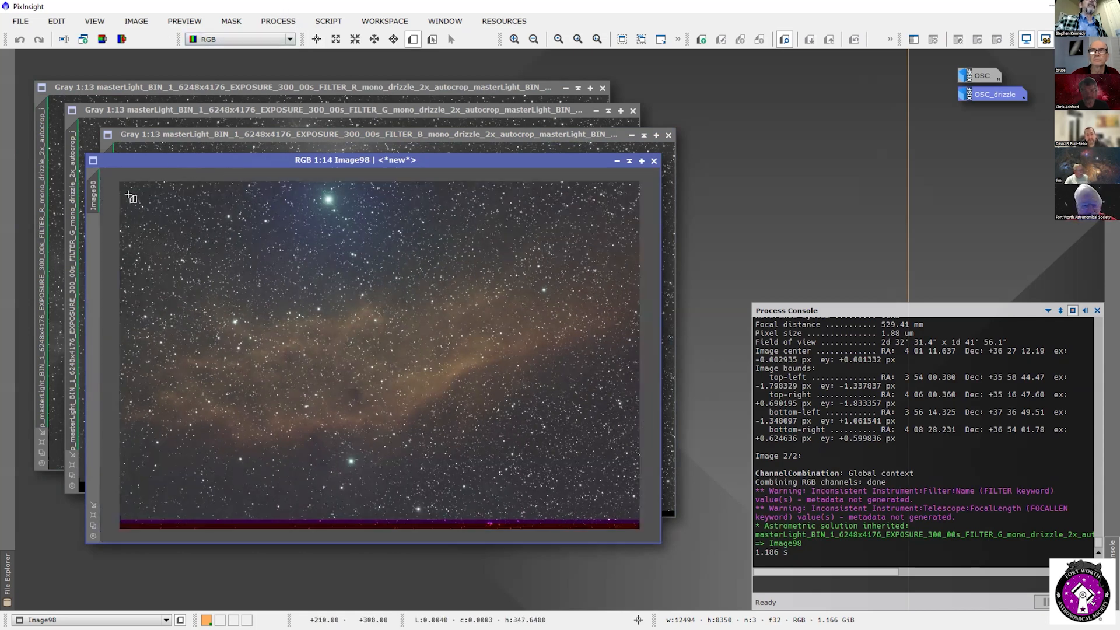
left_click_drag(126, 189, 636, 513)
left_click(93, 233)
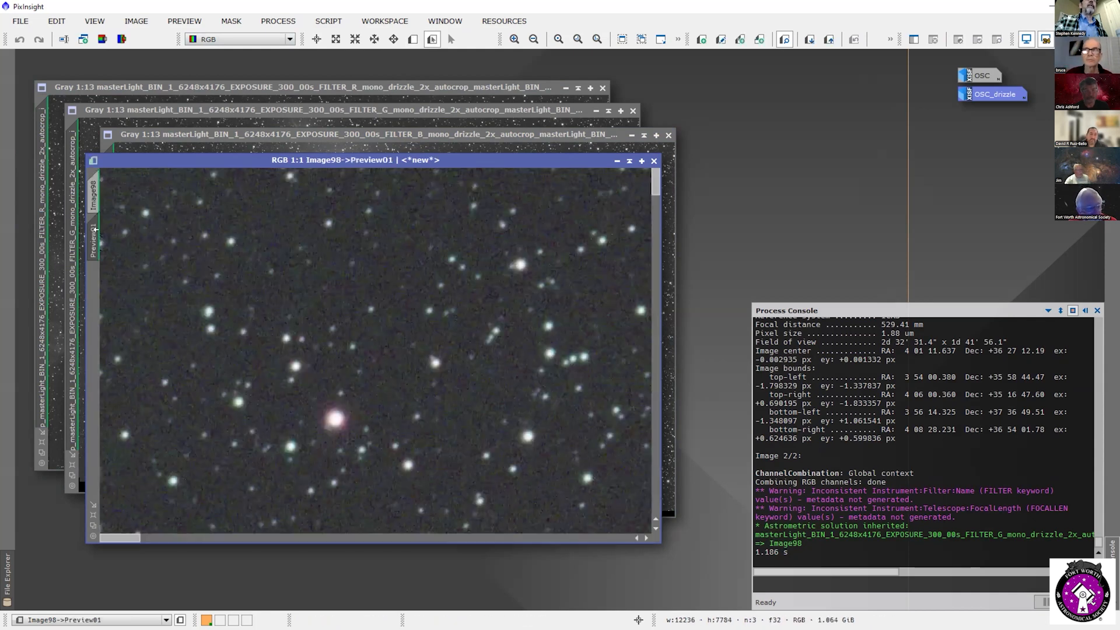
left_click_drag(712, 153, 705, 140)
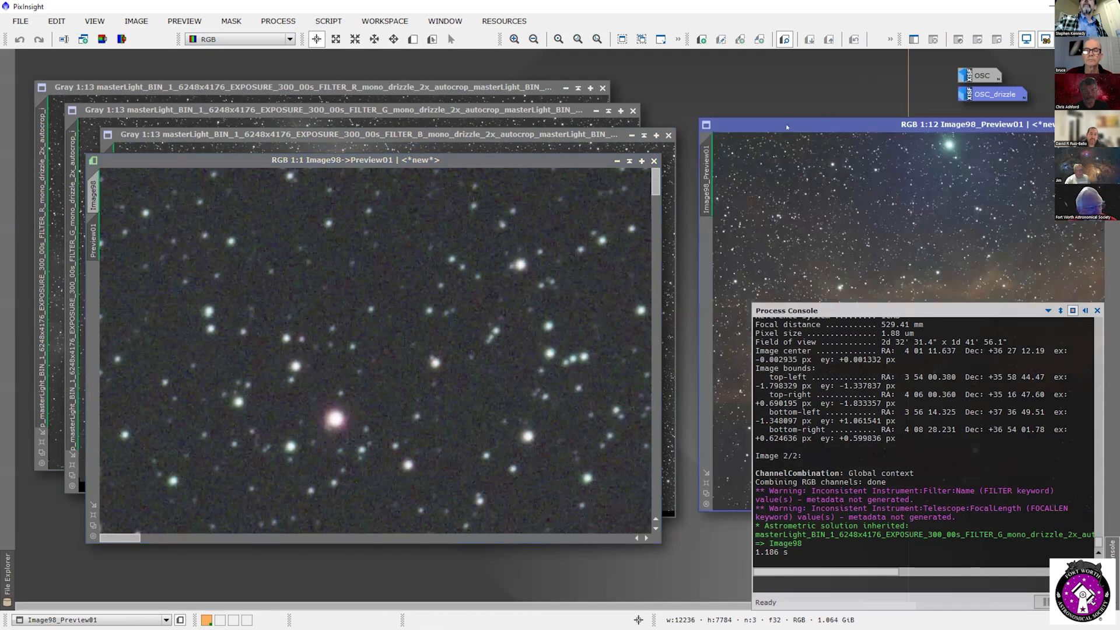
left_click_drag(806, 125, 189, 127)
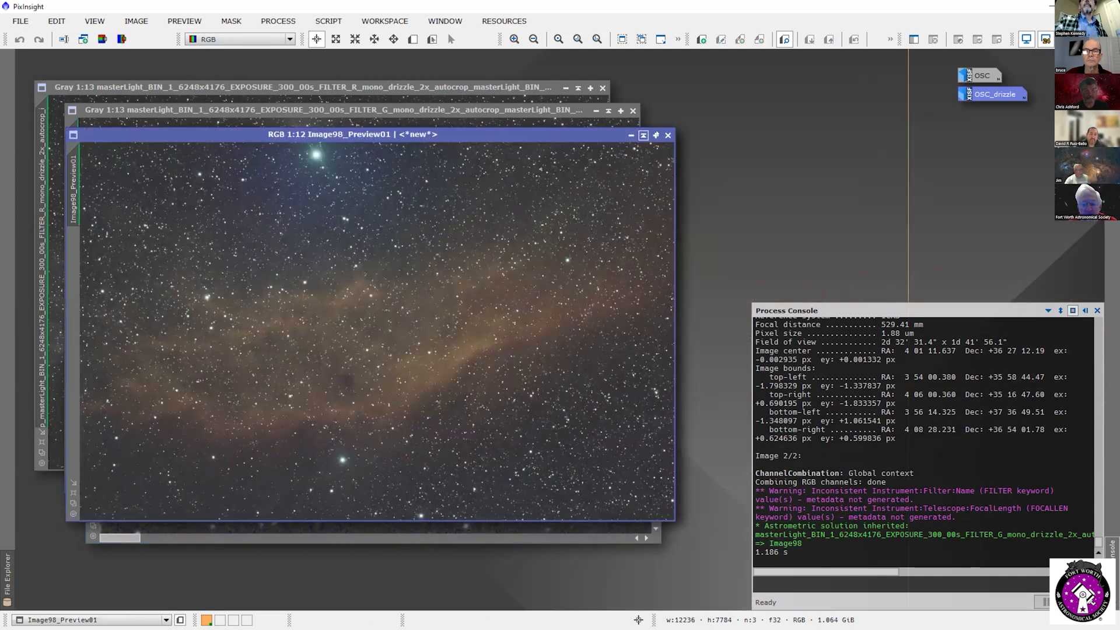
Step: Maximize the extracted RGB image and examine the bright star near its upper edge and the area around it up close
left_click(650, 135)
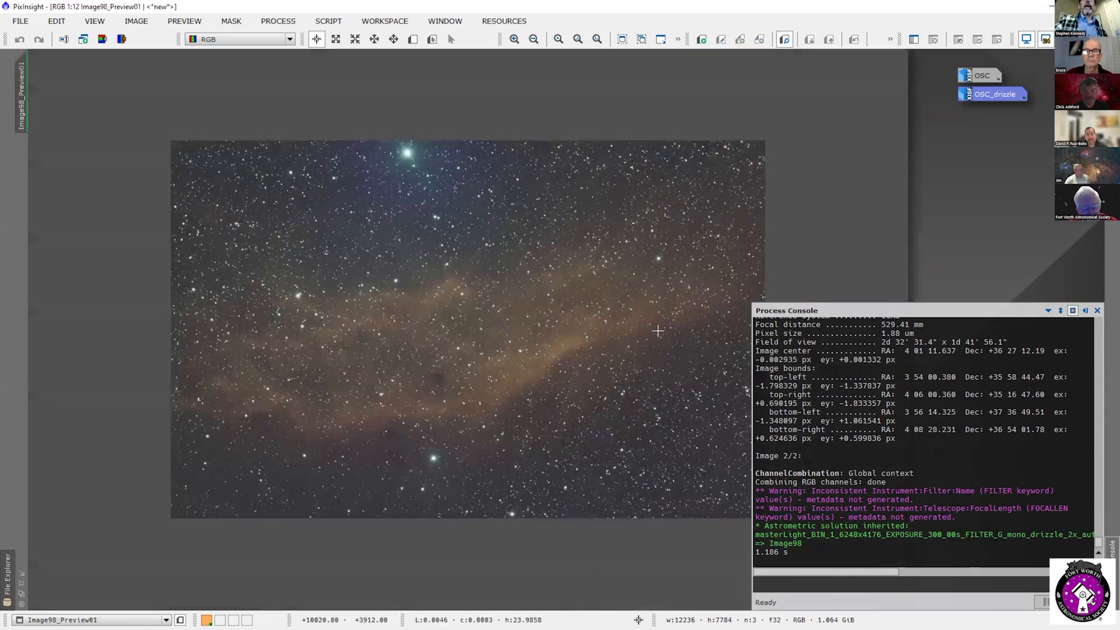
scroll(658, 331, "up", 2)
scroll(658, 331, "up", 1)
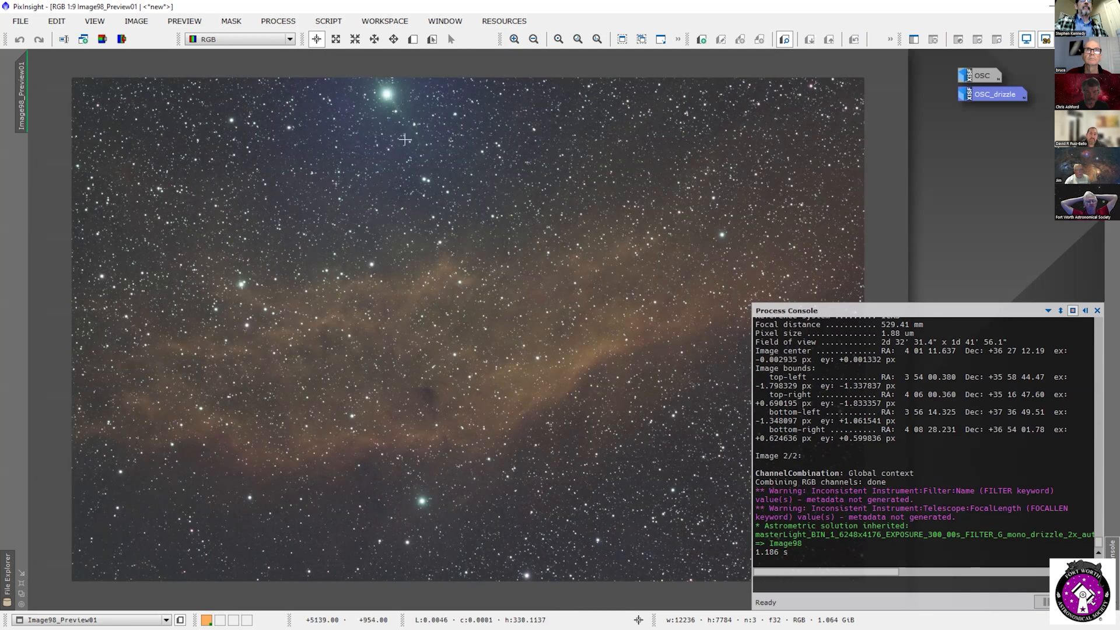
scroll(429, 142, "up", 8)
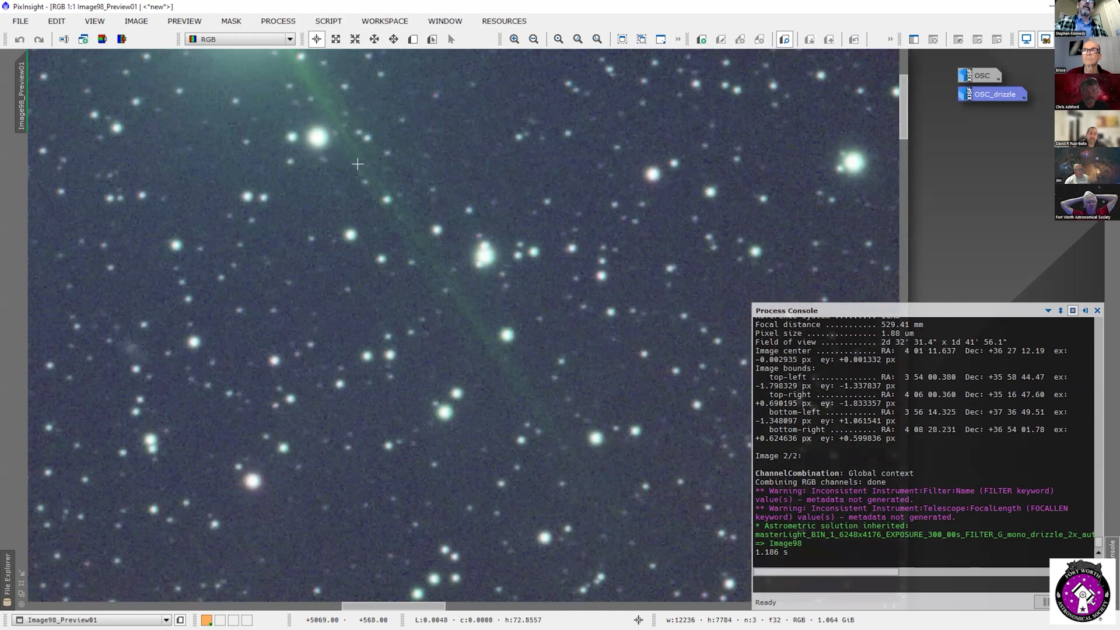
scroll(446, 270, "down", 1)
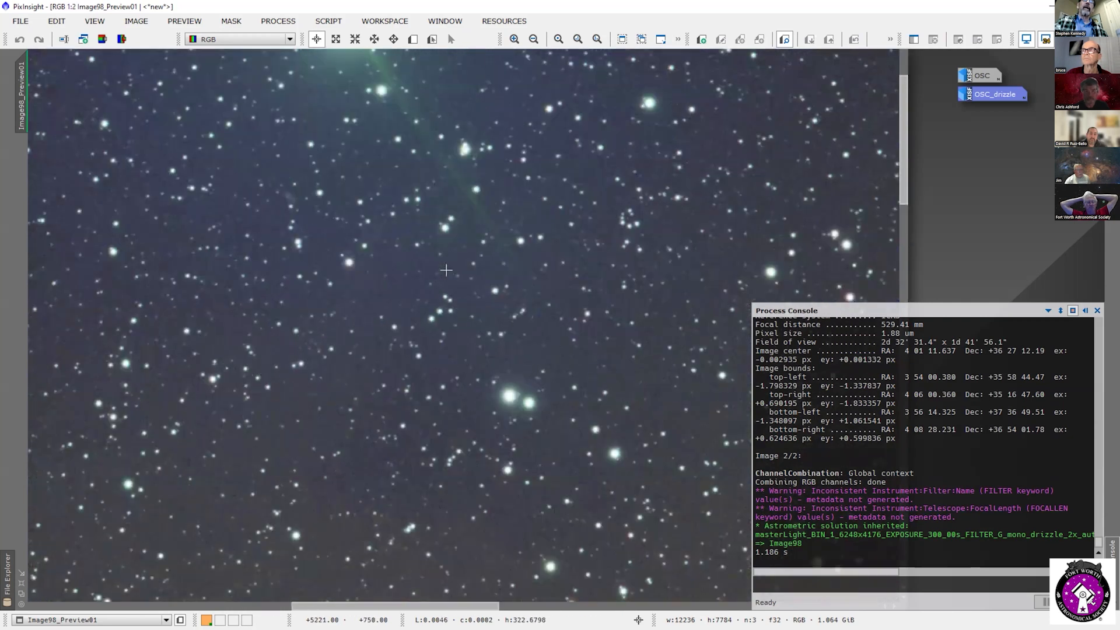
scroll(447, 270, "down", 1)
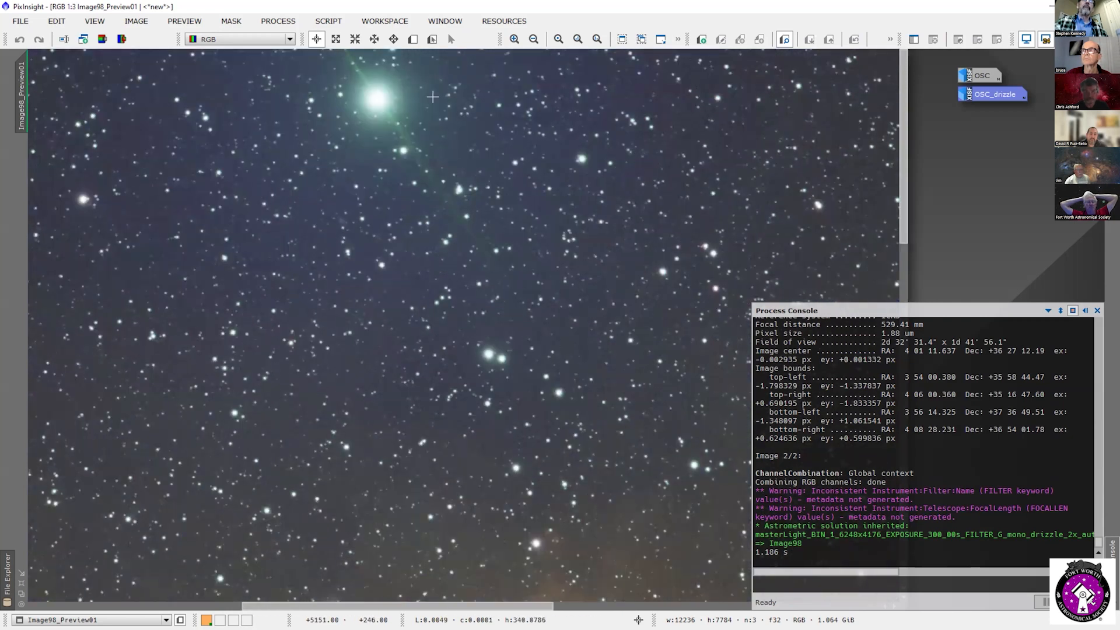
scroll(427, 77, "up", 1)
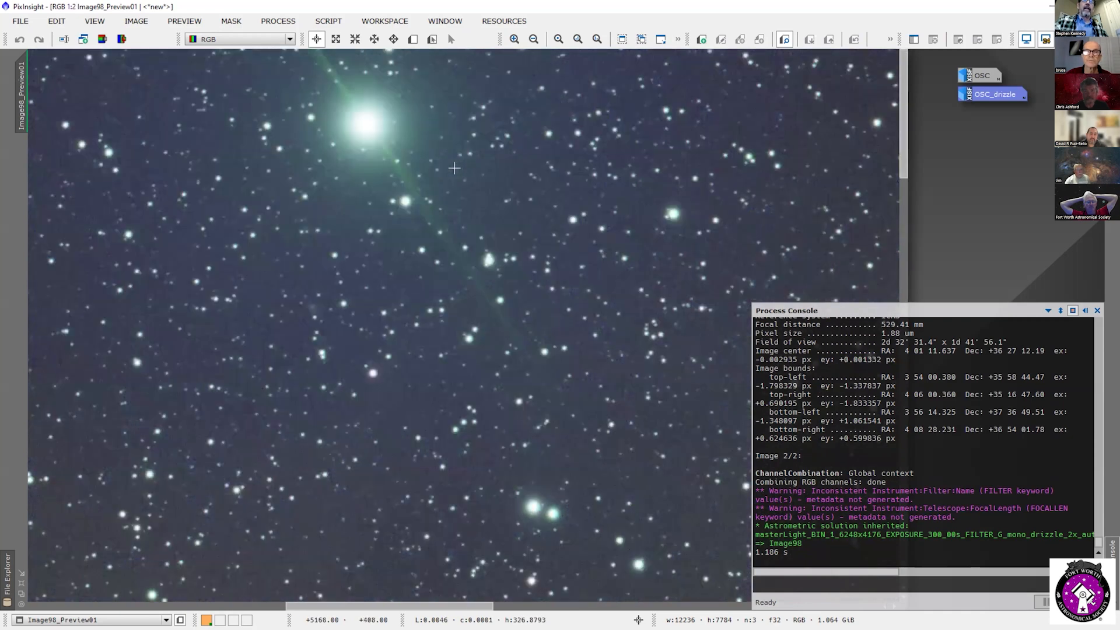
Step: Examine the faint green trail below the bright star up close, and view the whole nebula
scroll(455, 168, "up", 1)
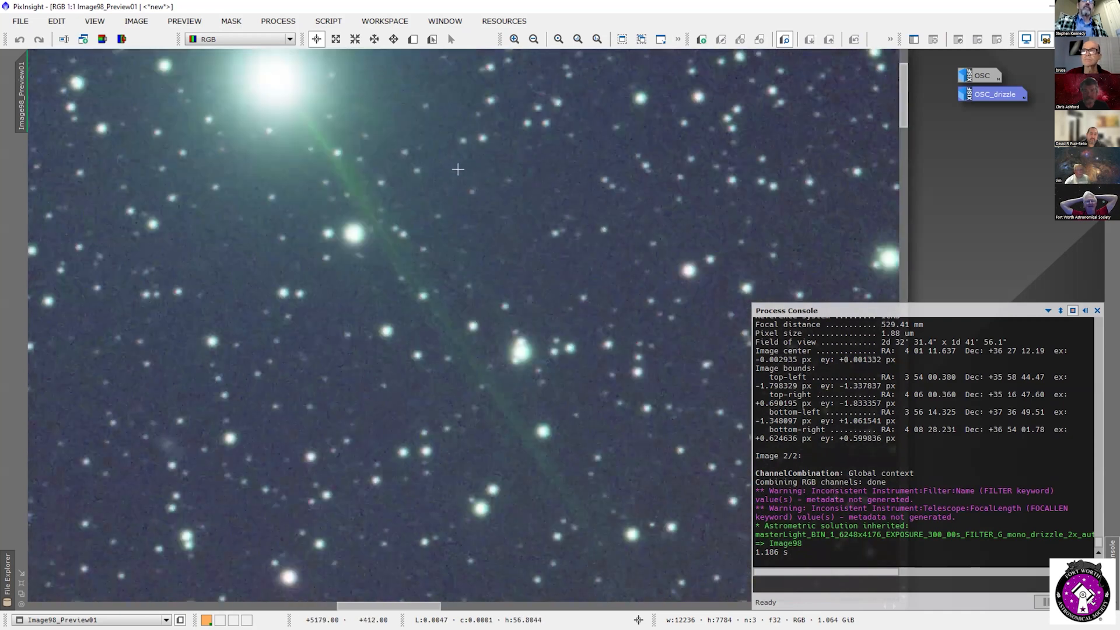
scroll(458, 174, "up", 1)
scroll(460, 177, "down", 8)
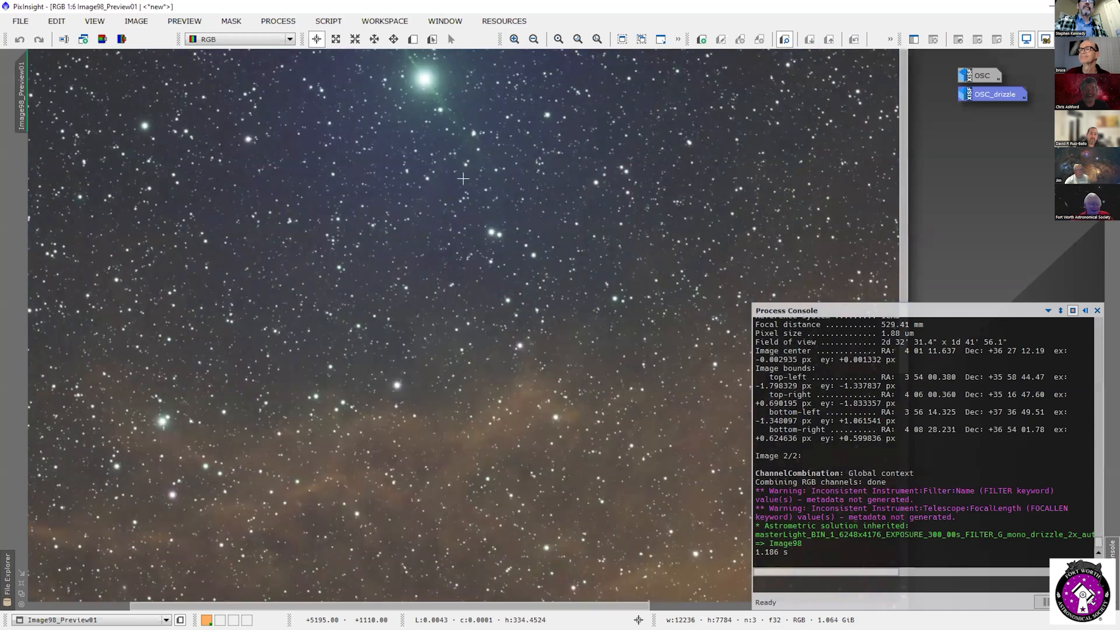
scroll(464, 177, "down", 1)
scroll(464, 177, "up", 1)
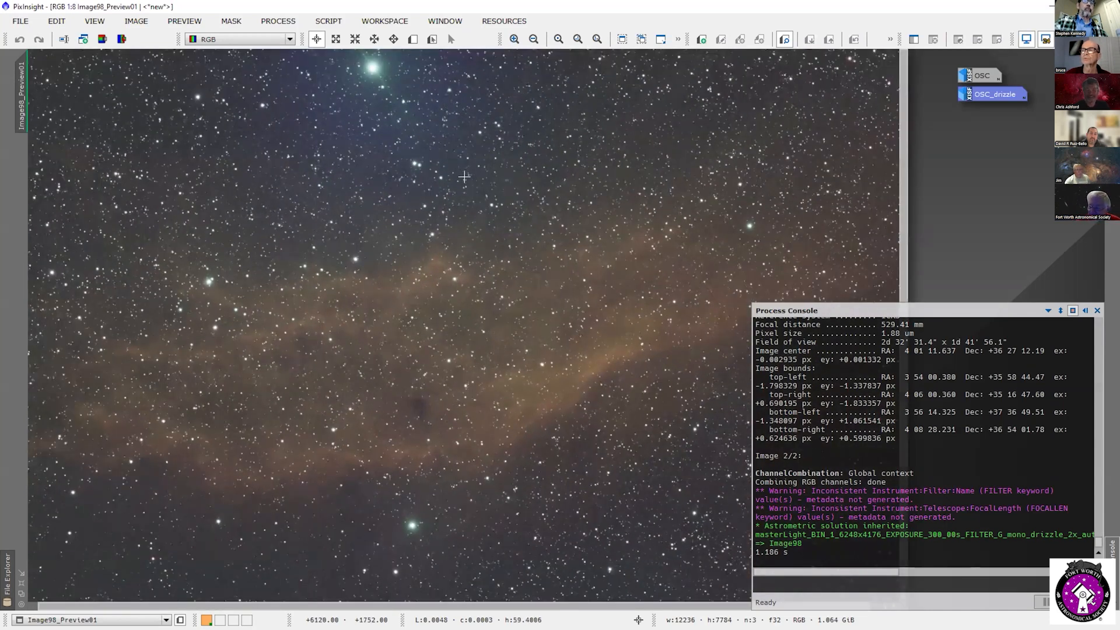
scroll(464, 177, "down", 1)
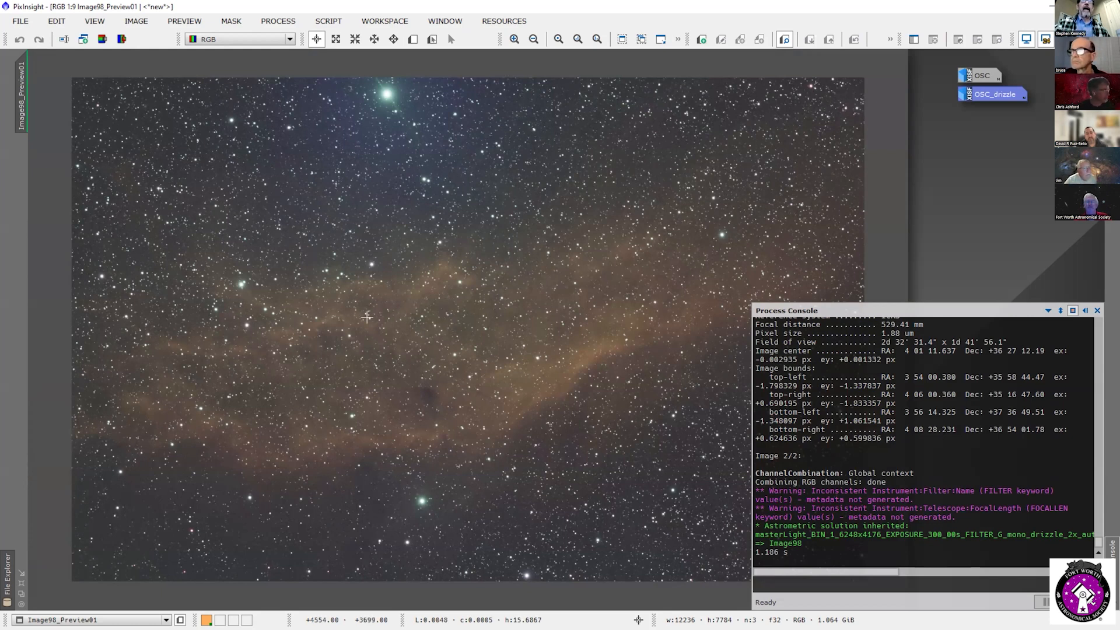
Step: Open the FILTER-R, FILTER-G and FILTER-B mono_fastIntegration_autocrop master lights from the master folder
left_click(20, 21)
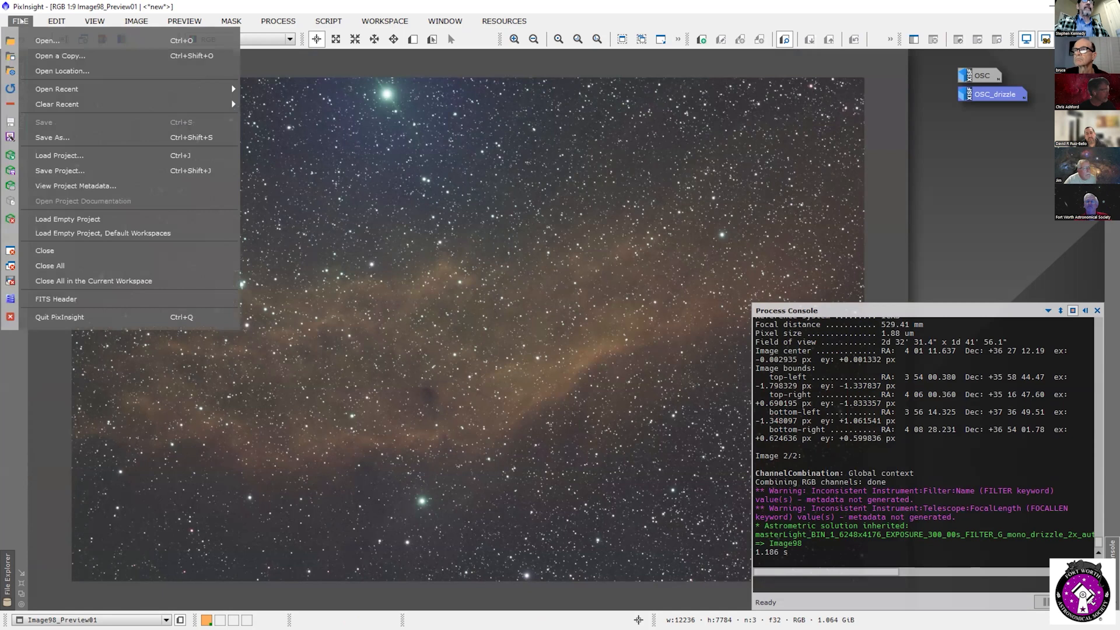
left_click(46, 41)
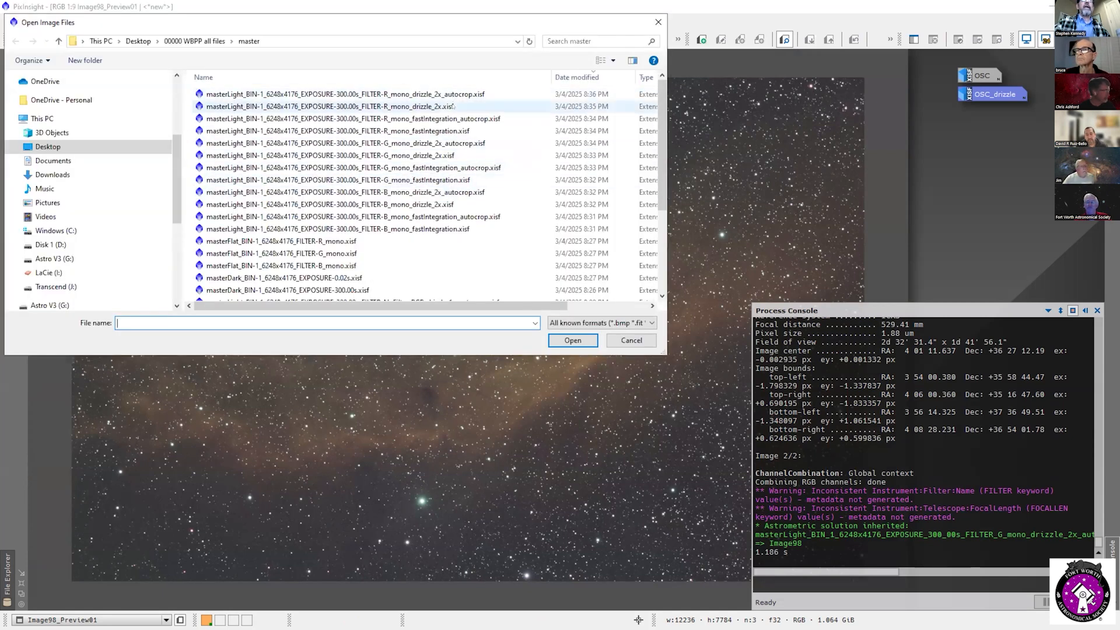
left_click(459, 118)
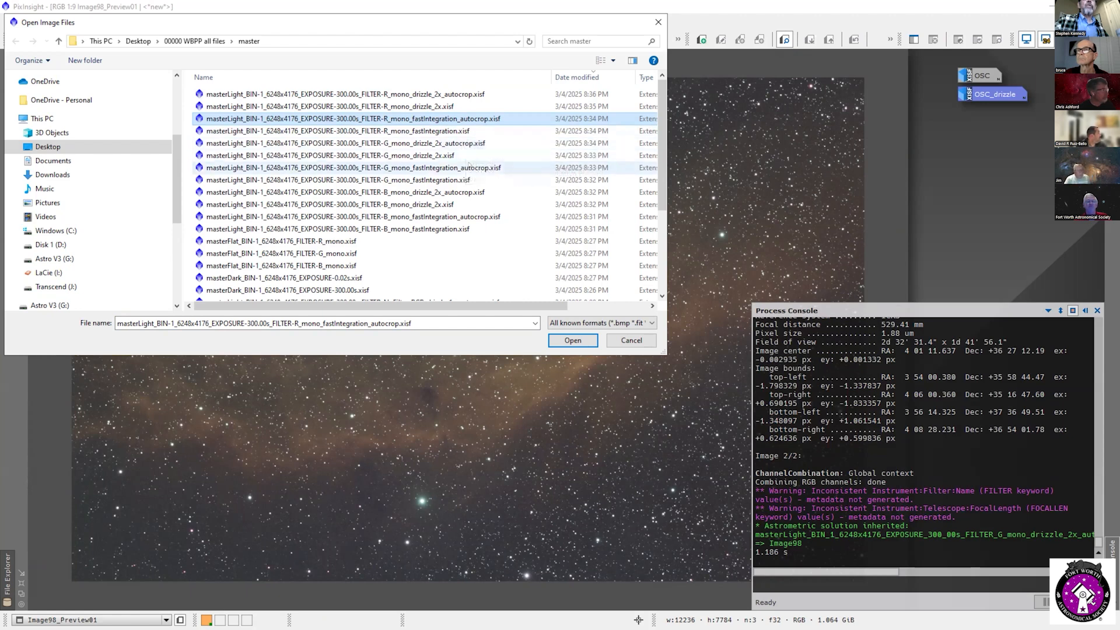
left_click(468, 167, "ctrl")
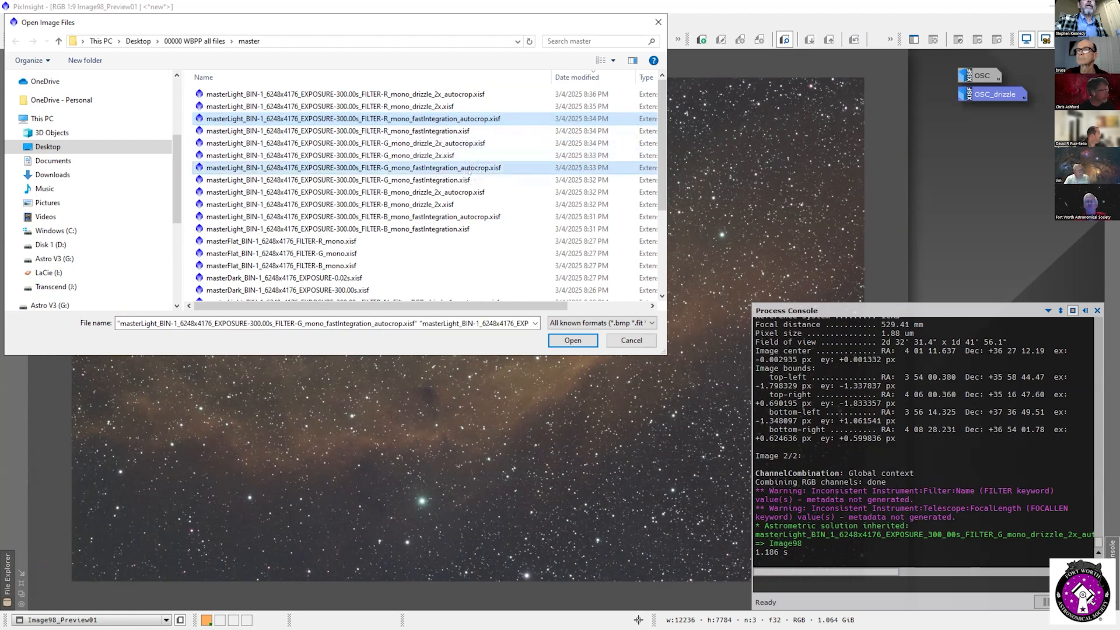
left_click(477, 217, "ctrl")
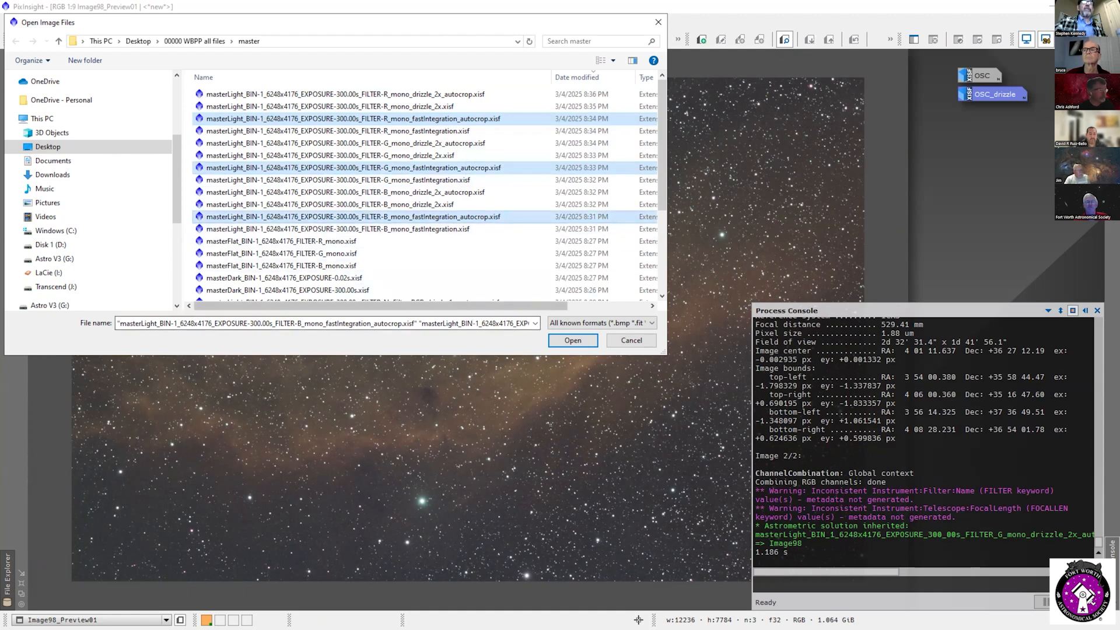
left_click(556, 342)
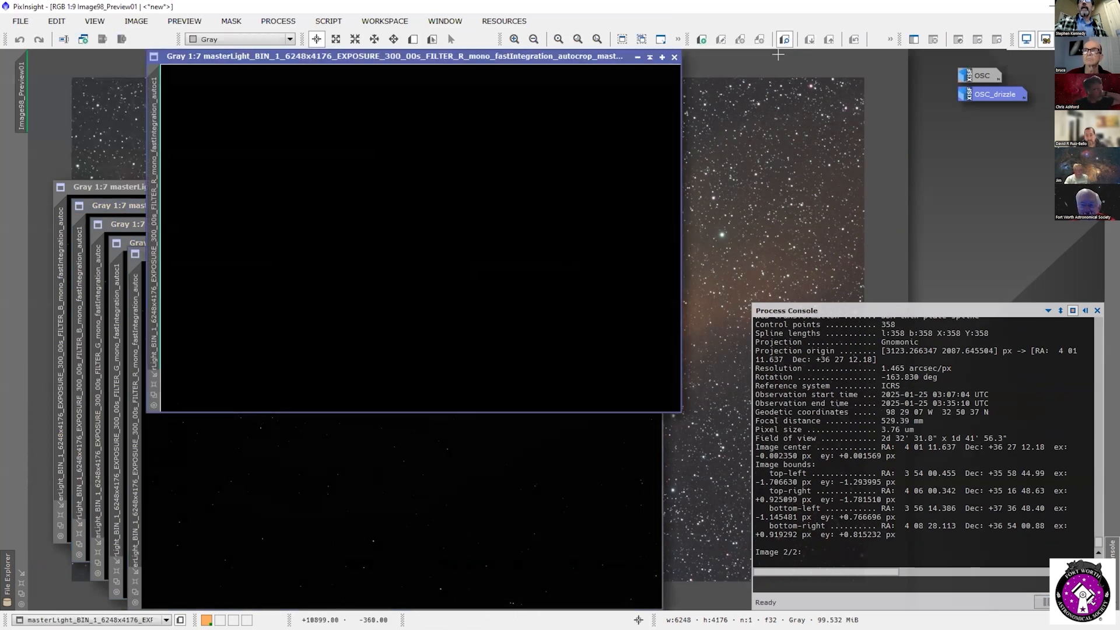
Step: Close the R master's black companion image, and auto-stretch the R fastIntegration master in a spot clear of the stack
left_click(663, 57)
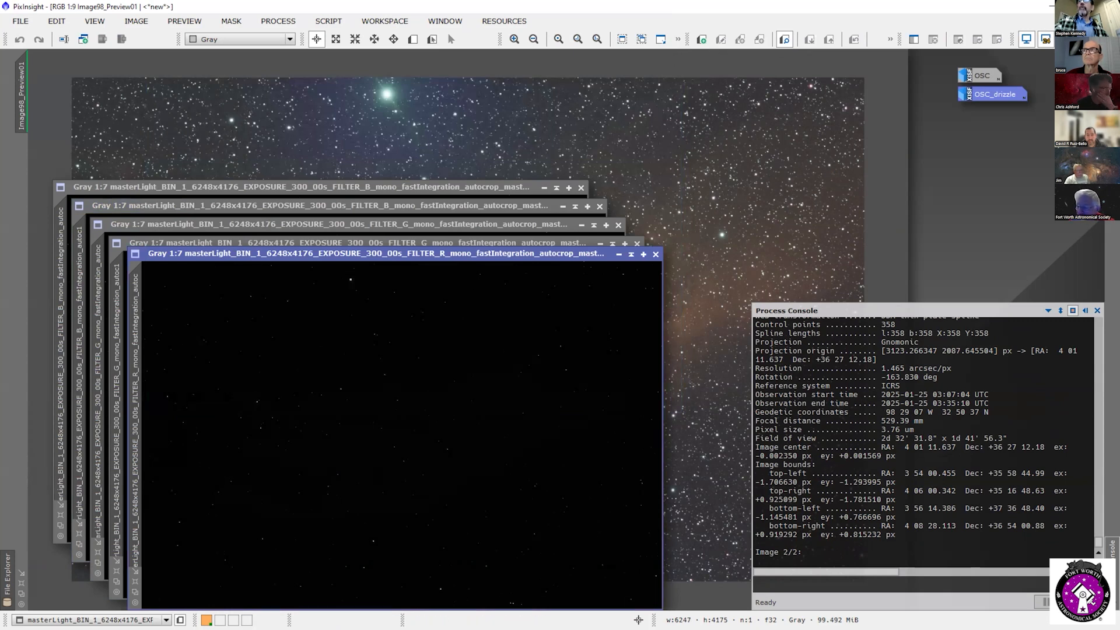
key("ctrl+a")
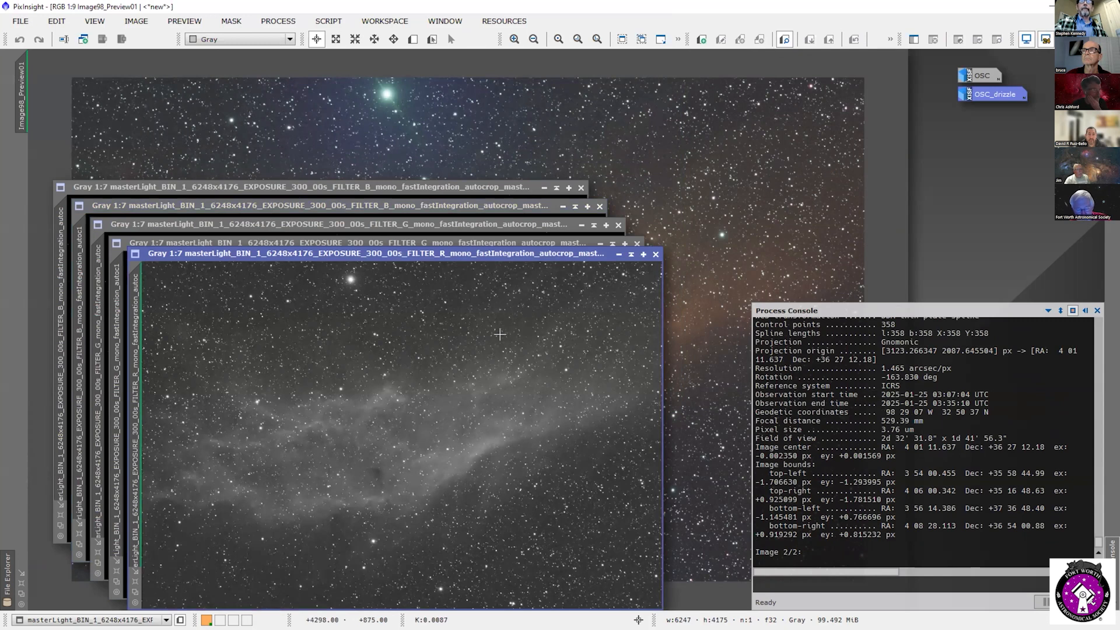
left_click_drag(513, 253, 439, 87)
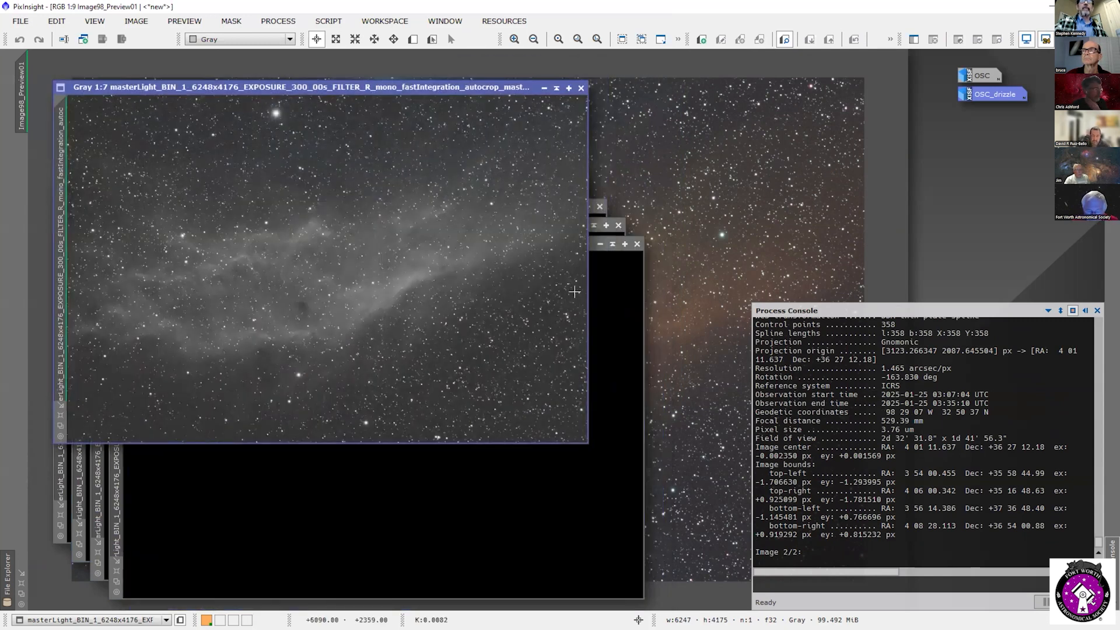
Step: Close the G master's black companion image, and auto-stretch the G fastIntegration master just below the R master's title bar
left_click(602, 300)
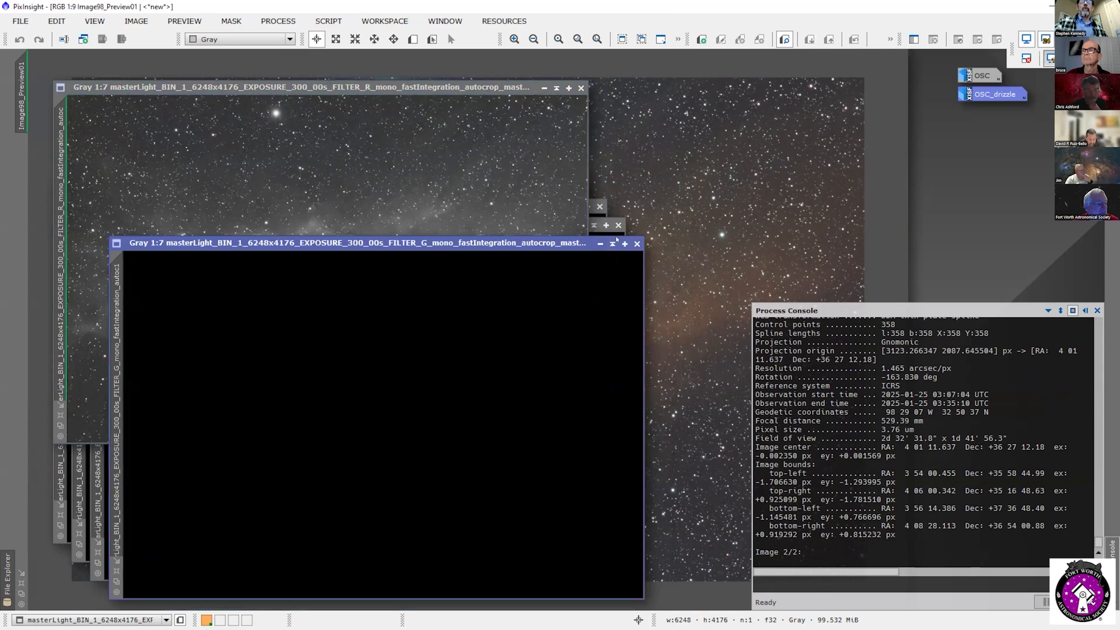
left_click(637, 244)
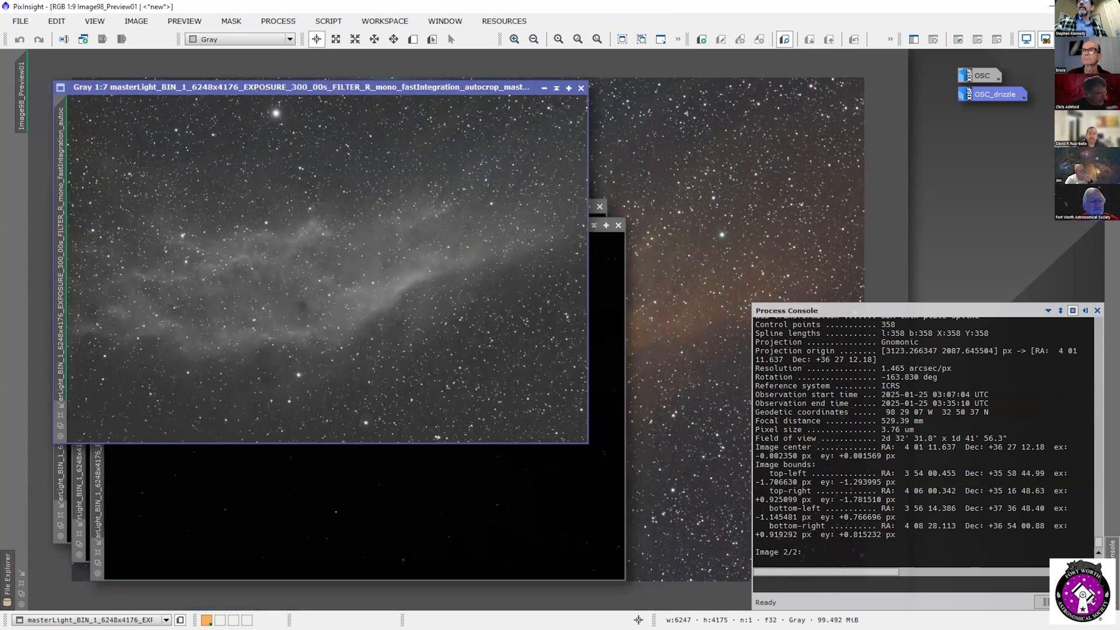
left_click(607, 280)
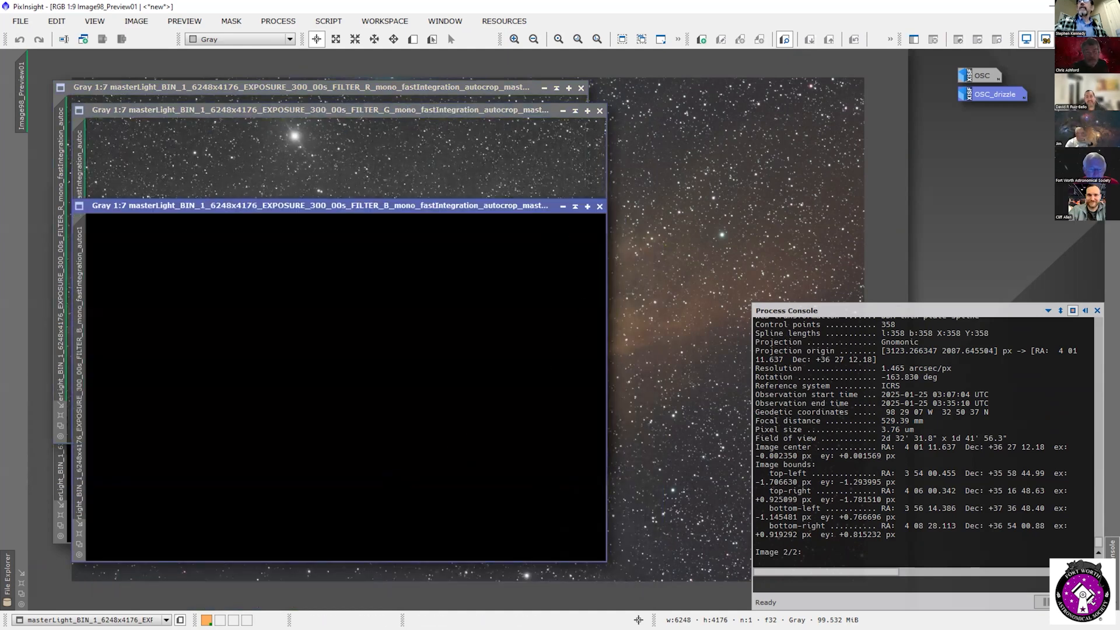
left_click(1112, 39)
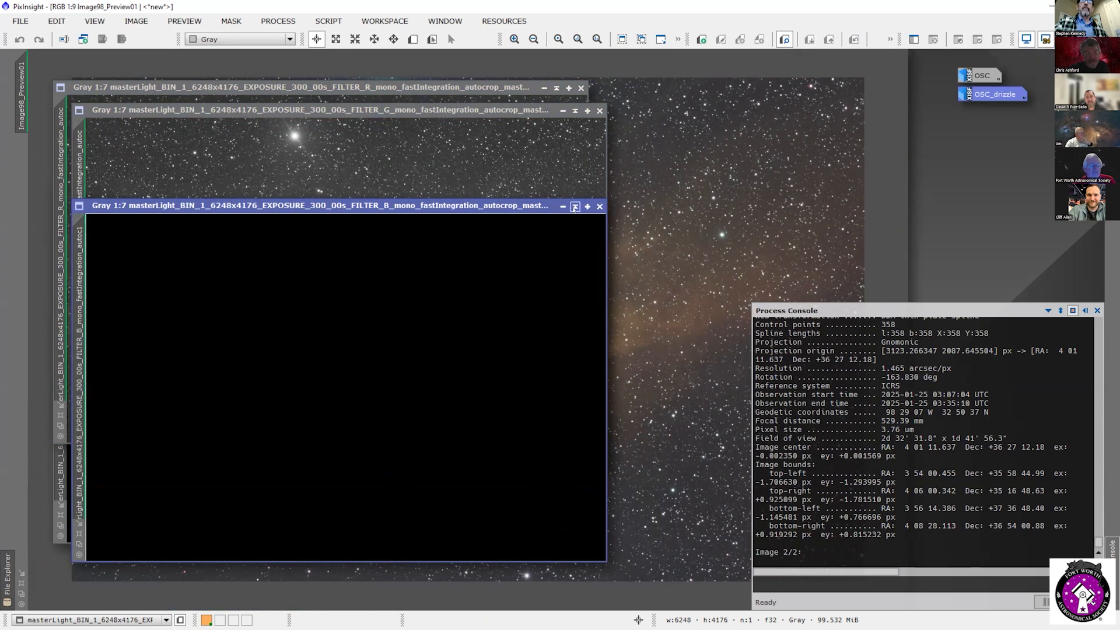
Step: Bring the B fastIntegration master beside the R and G masters and apply an automatic screen stretch to it
left_click(431, 494)
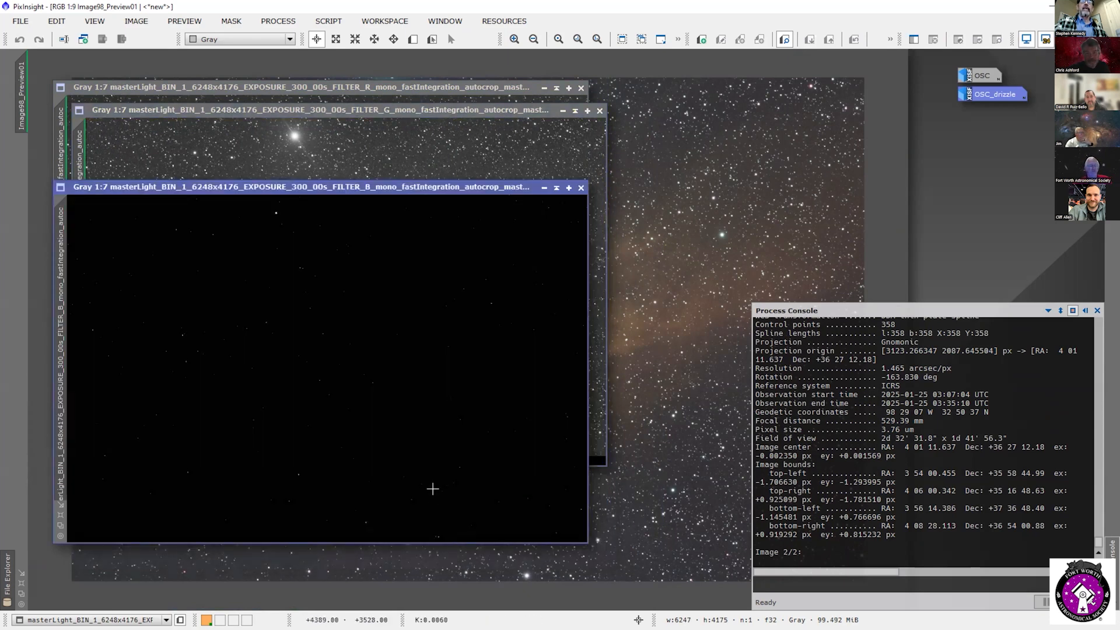
left_click_drag(303, 188, 354, 136)
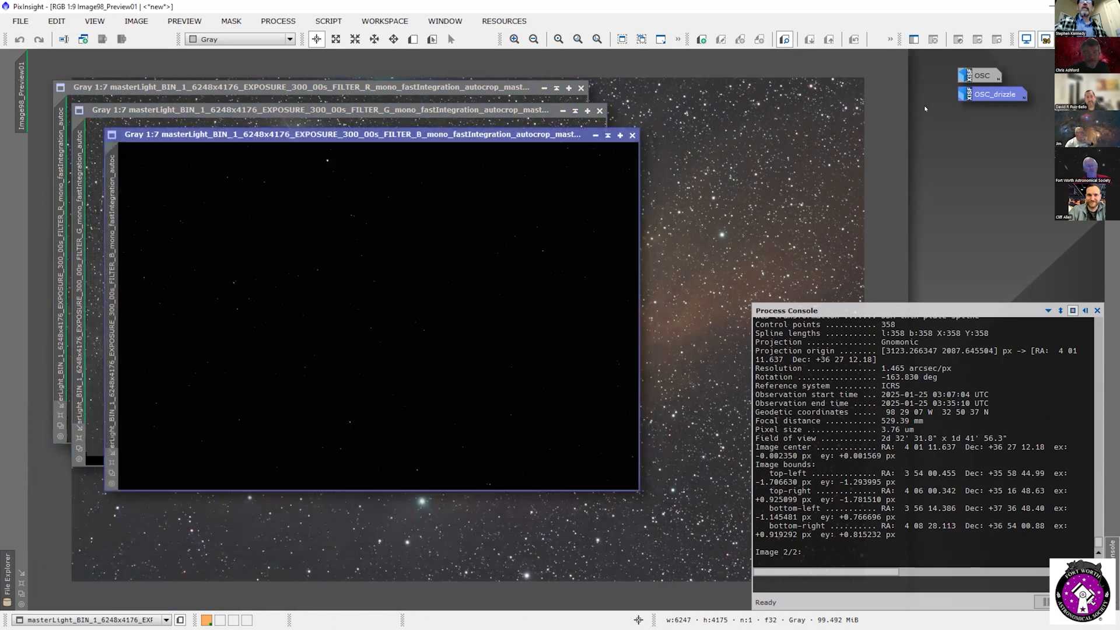
left_click(1110, 39)
left_click(1050, 58)
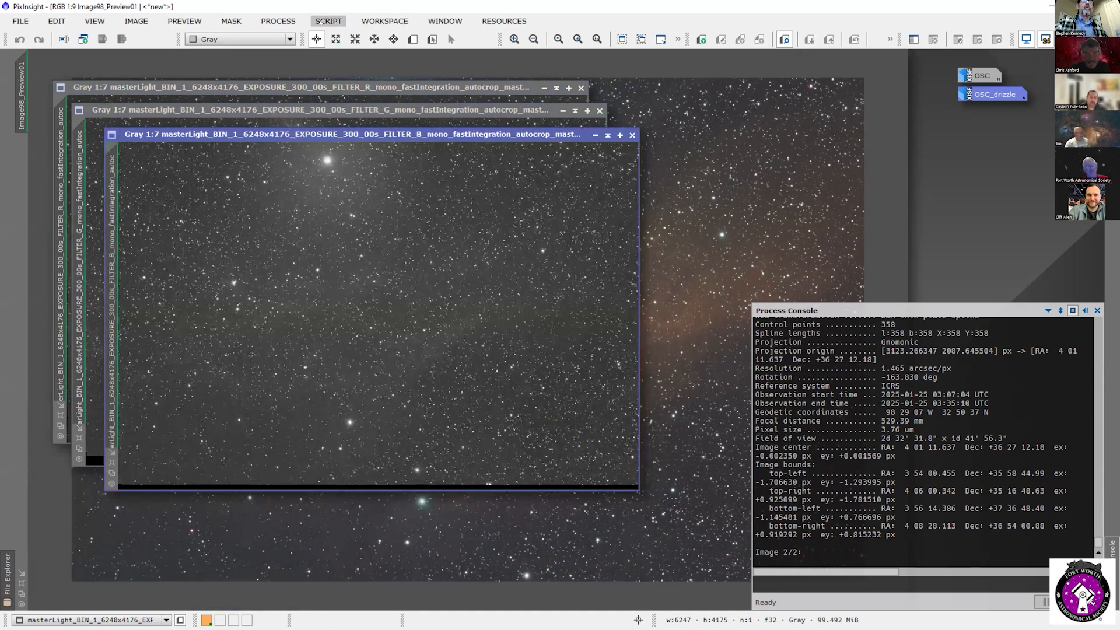
Step: Open ChannelCombination and assign the FILTER_R mono_fastIntegration_autocrop master as the R channel source
left_click(278, 21)
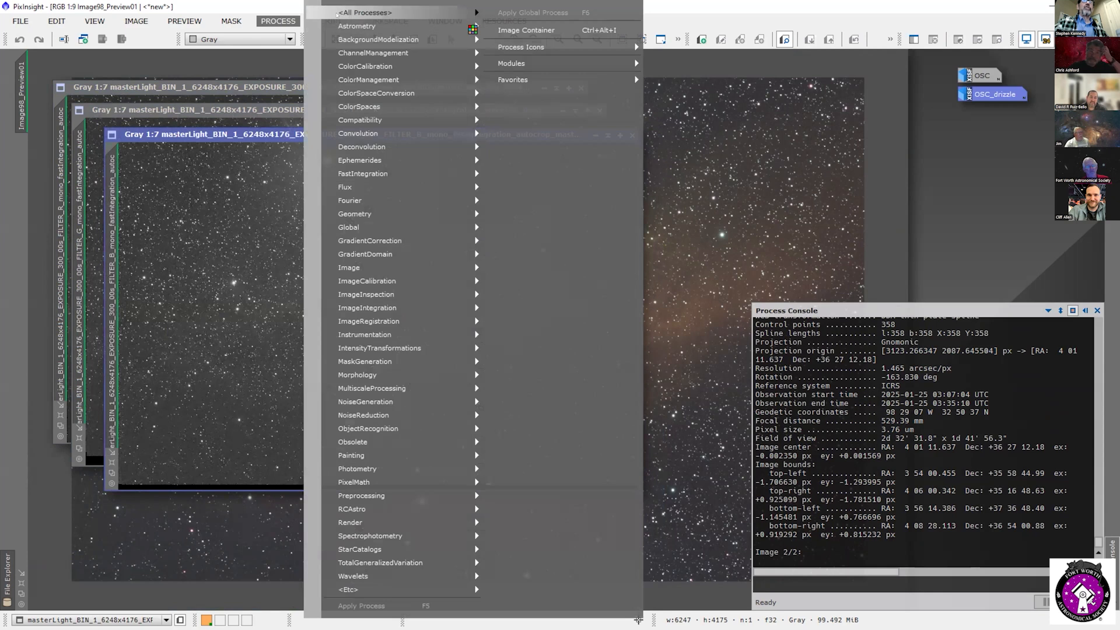
mouse_move(338, 13)
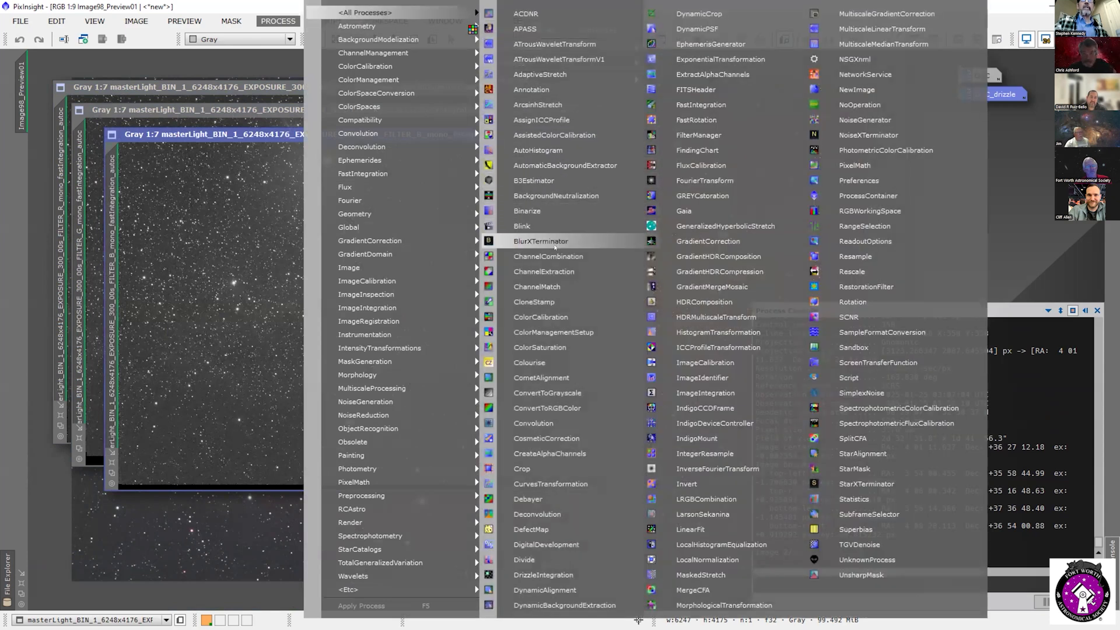
left_click(548, 257)
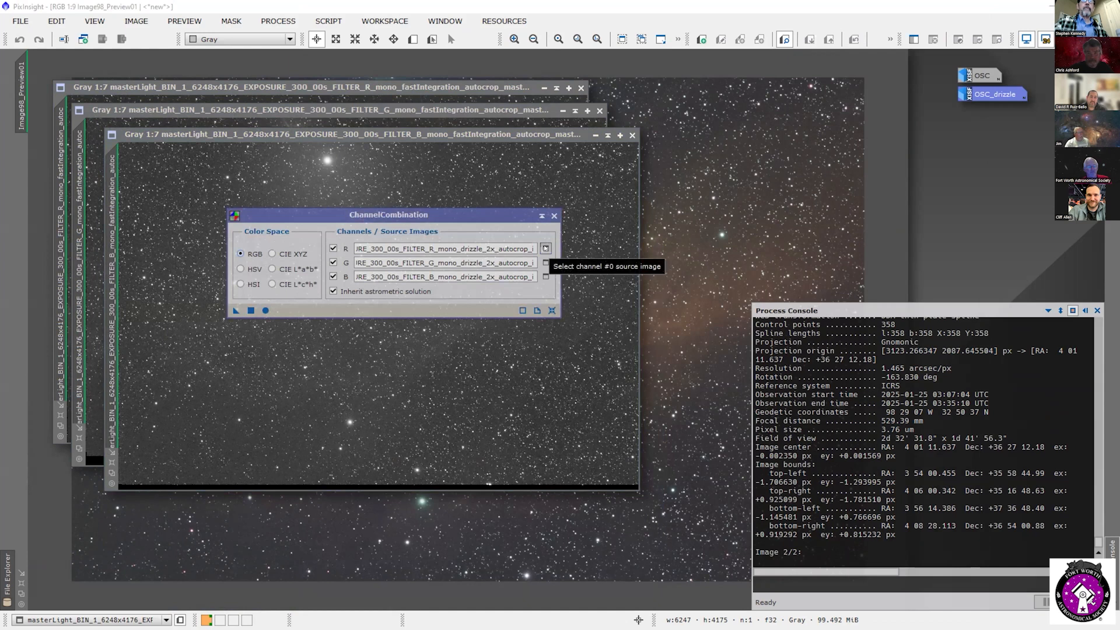
left_click(545, 248)
left_click(527, 306)
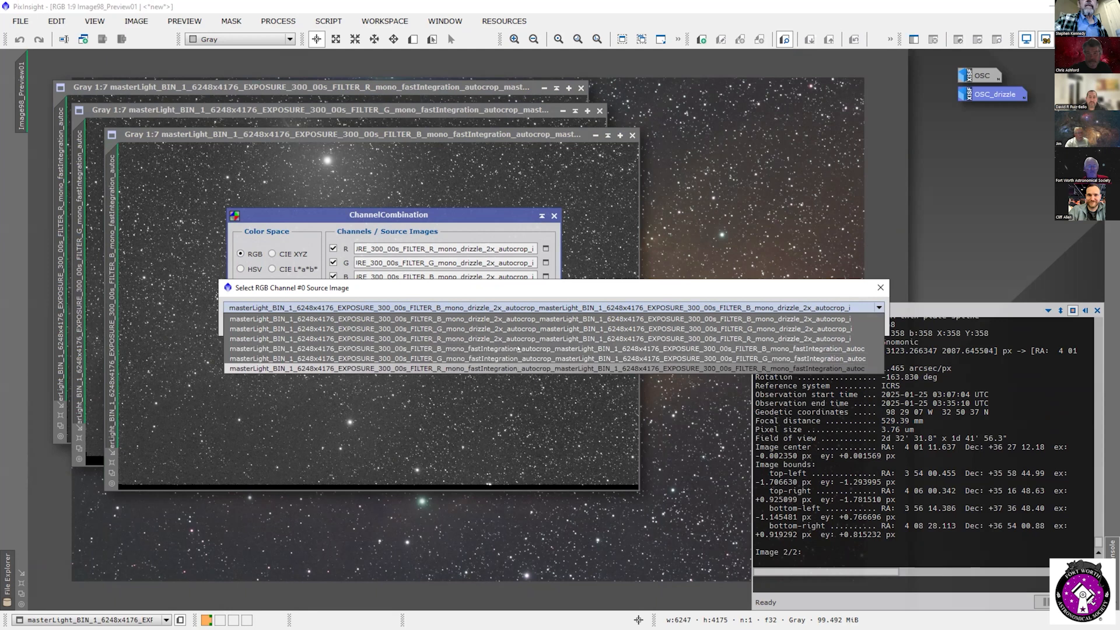
left_click(517, 368)
left_click(797, 320)
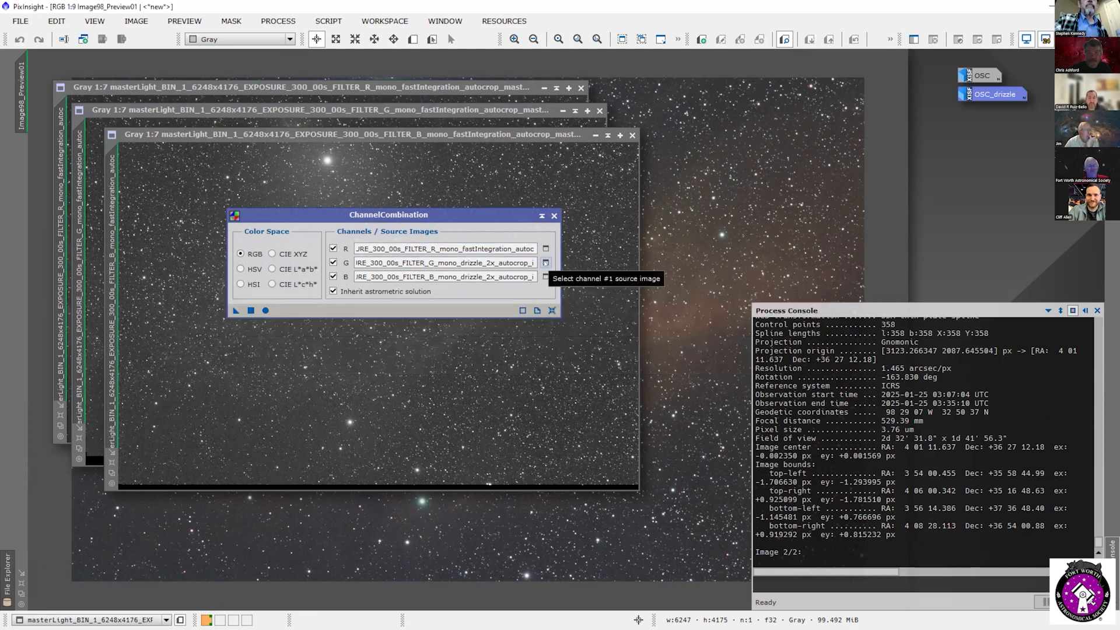
Step: Assign the FILTER_G and FILTER_B mono_fastIntegration_autocrop masters as G and B sources, and combine the three masters into a new RGB image
left_click(545, 262)
left_click(523, 307)
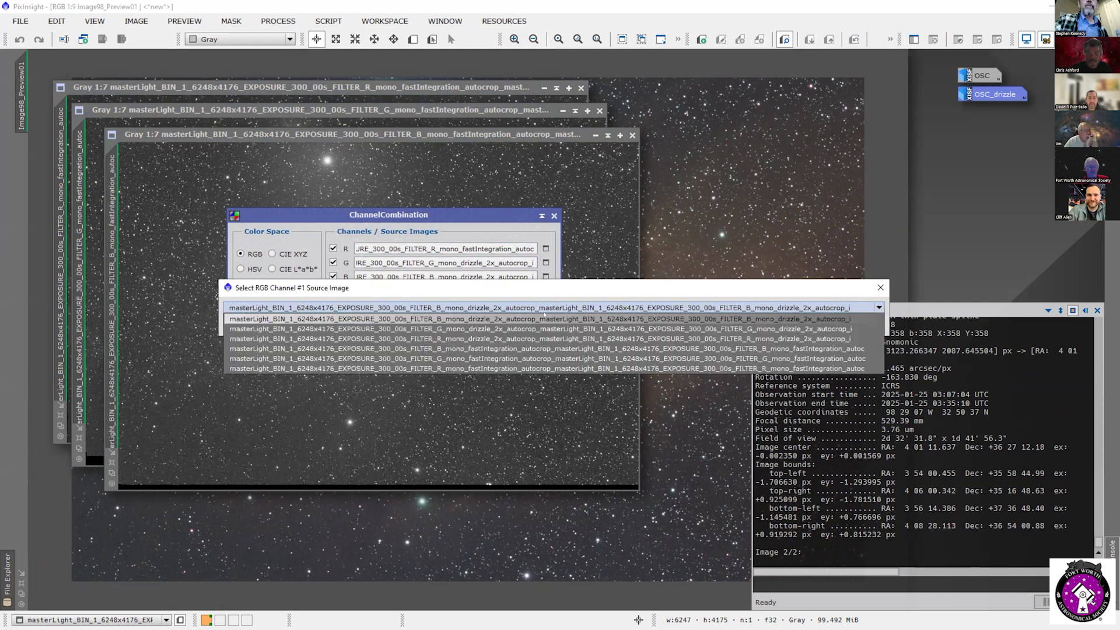
left_click(523, 358)
left_click(799, 321)
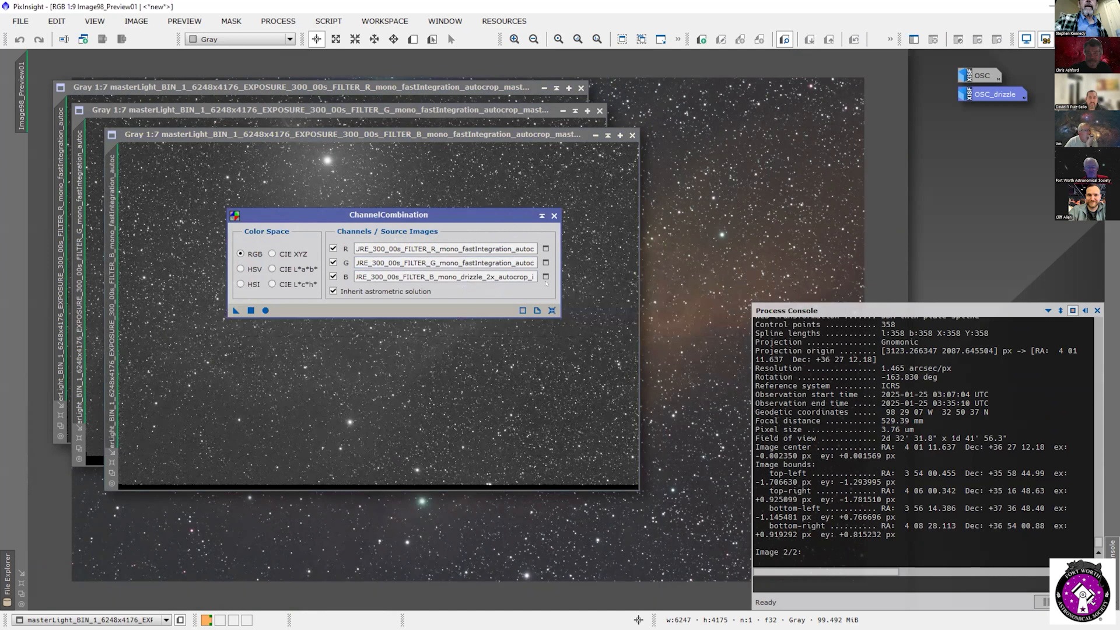
left_click(545, 277)
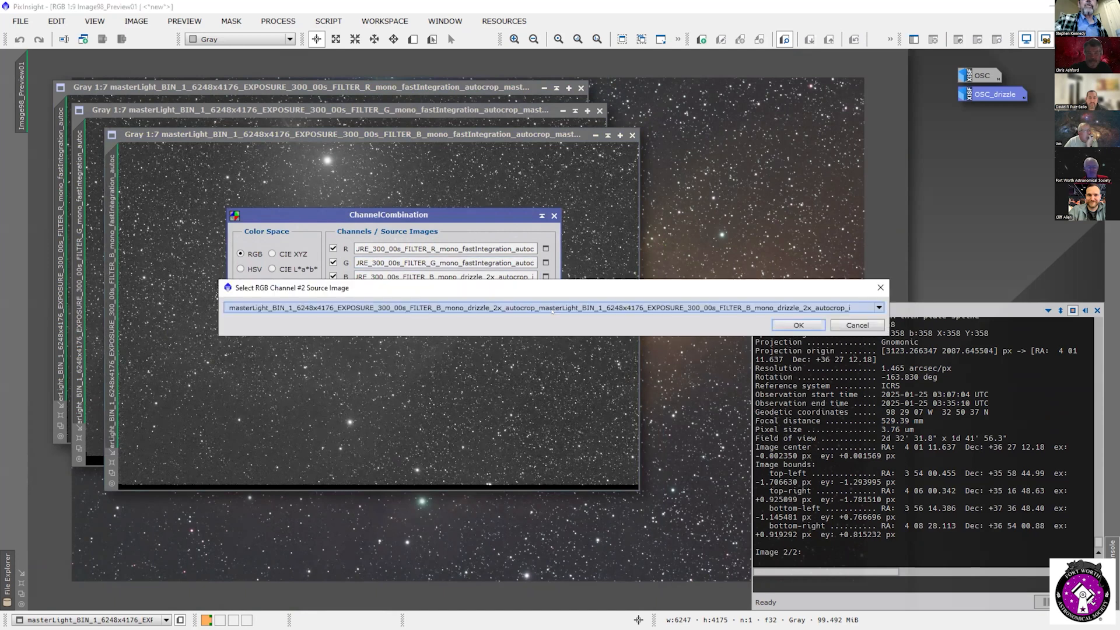
left_click(552, 309)
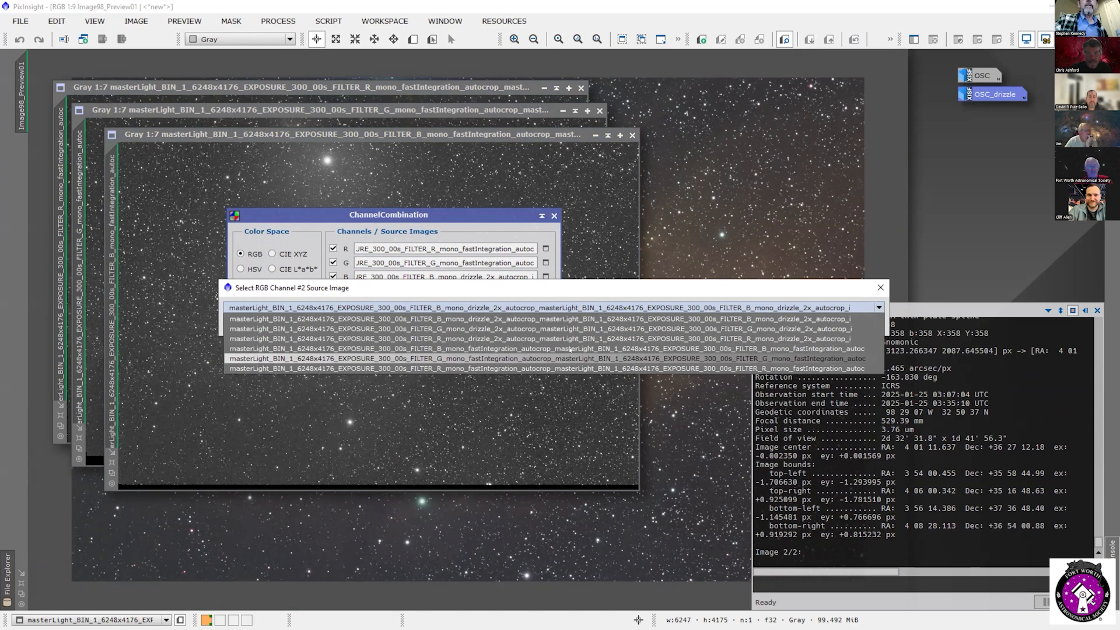
left_click(570, 348)
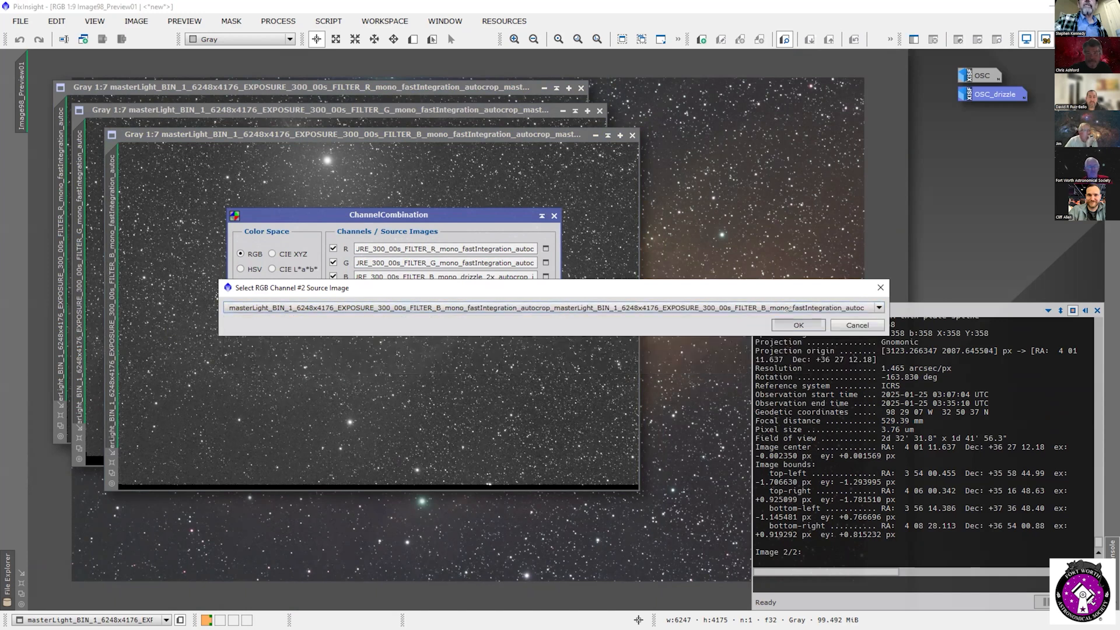
key("Return")
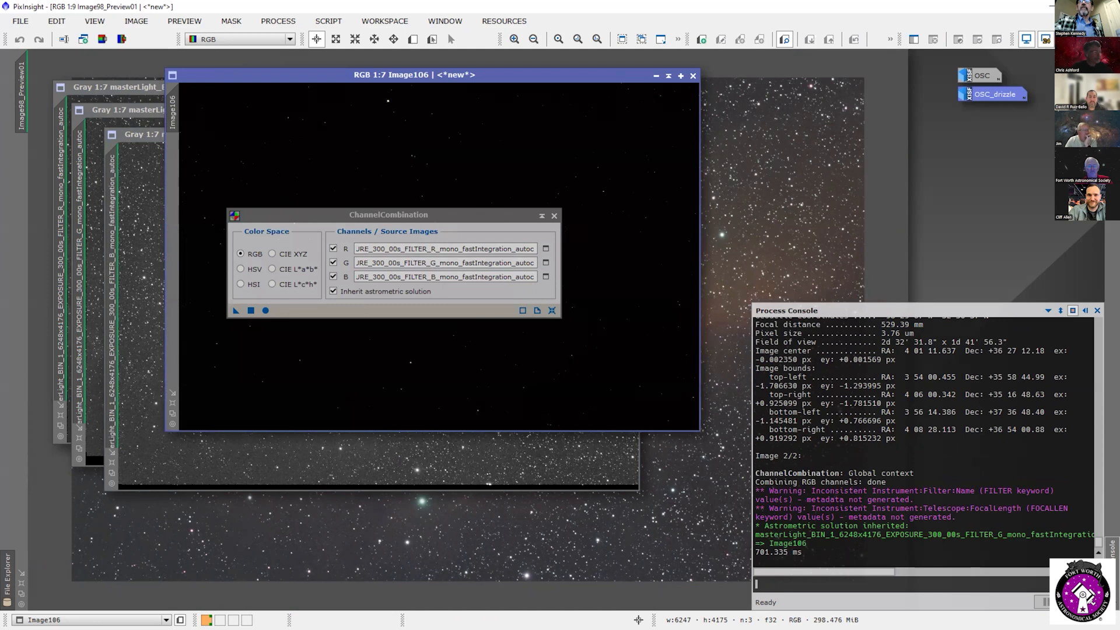
Step: Move ChannelCombination off the new RGB image, auto-stretch that image and examine the middle of the nebula up close
left_click_drag(502, 215, 1012, 64)
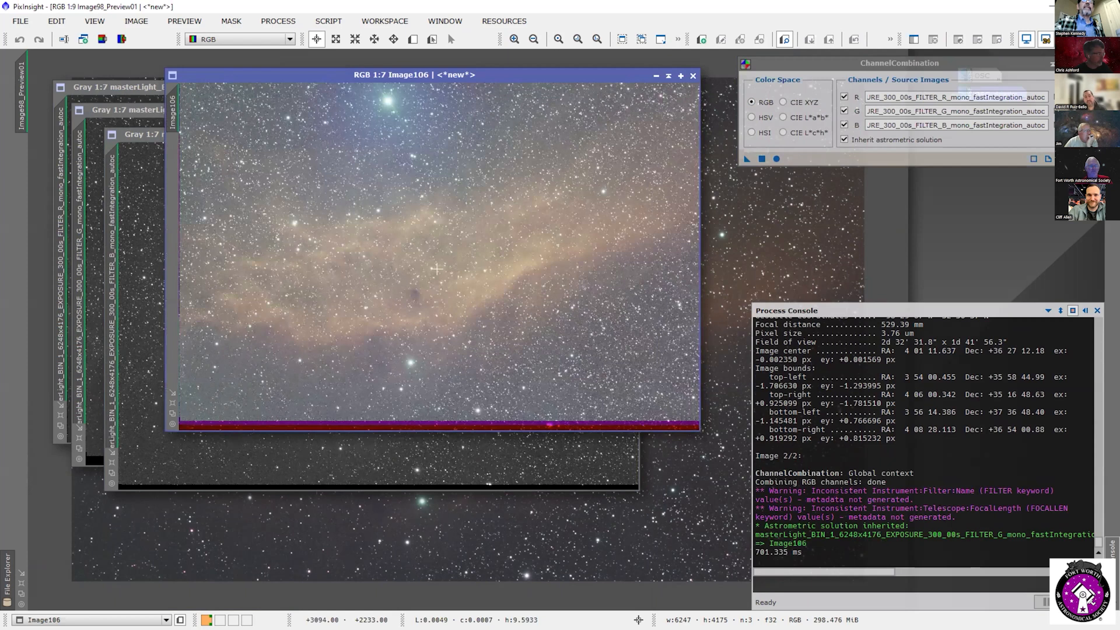
scroll(436, 269, "up", 5)
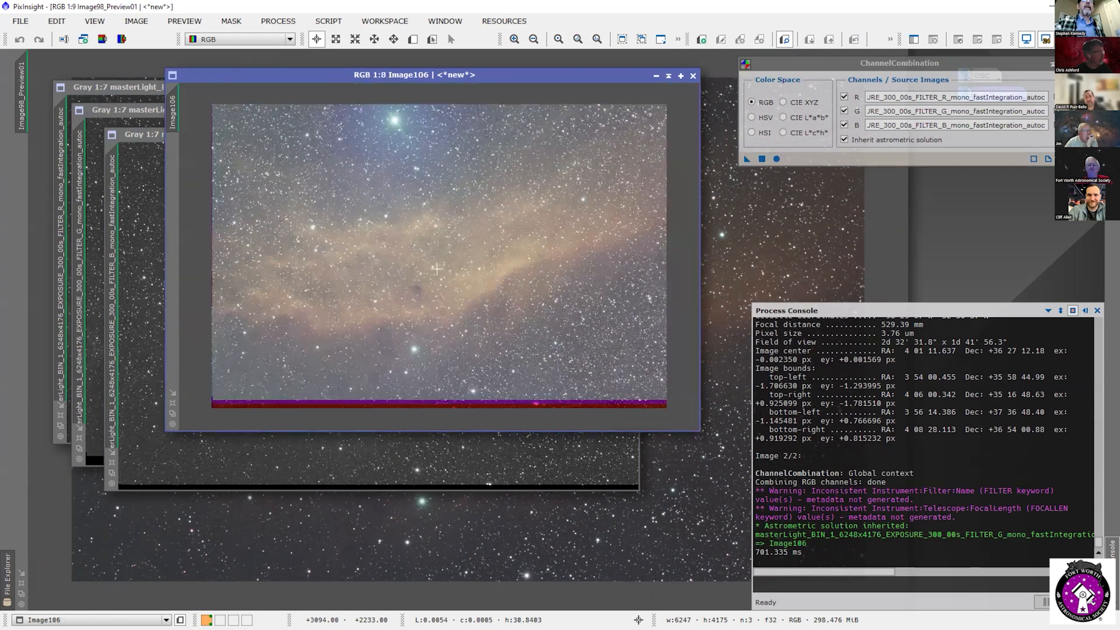
scroll(436, 269, "up", 2)
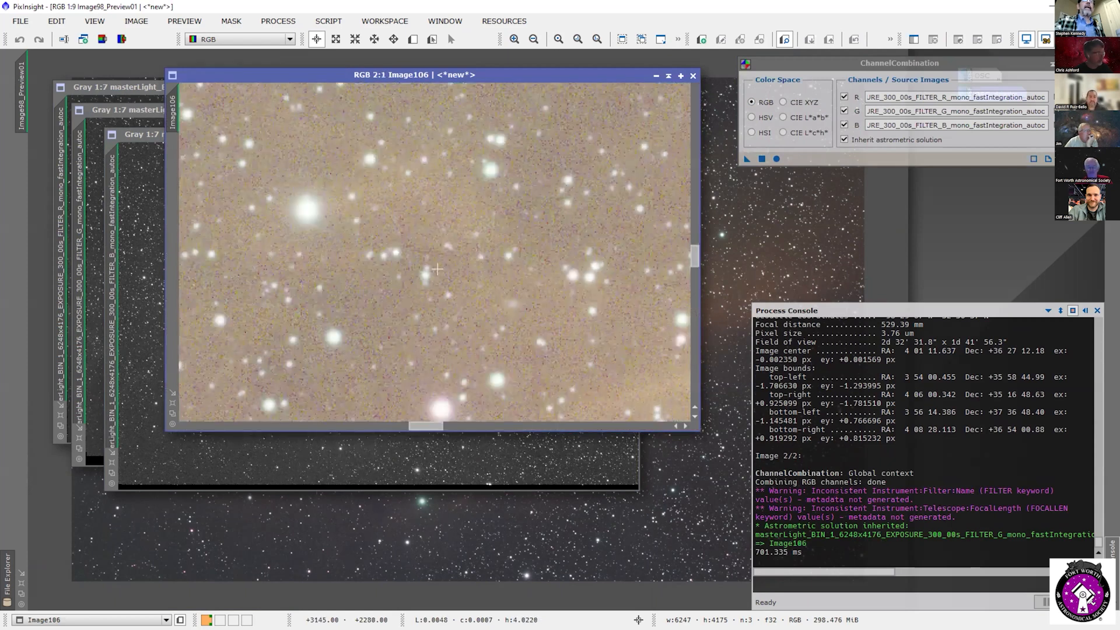
scroll(437, 268, "down", 10)
scroll(438, 268, "up", 2)
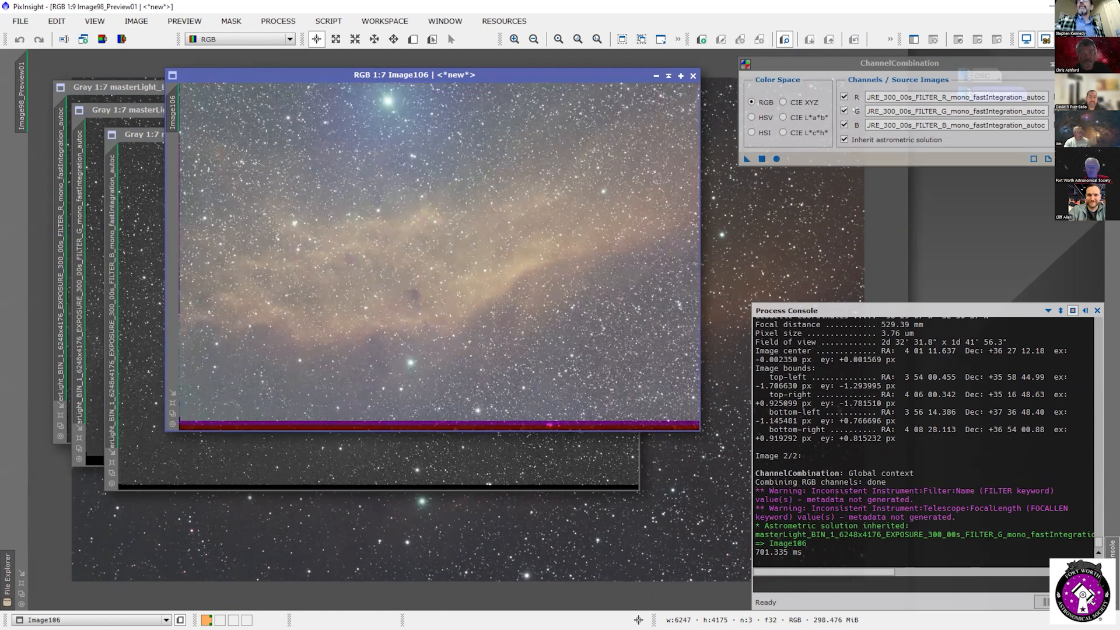
Step: Compare the drizzled RGB preview image with the fastIntegration RGB image, examining the nebula's bright lower ridge in the latter up close
left_click(901, 232)
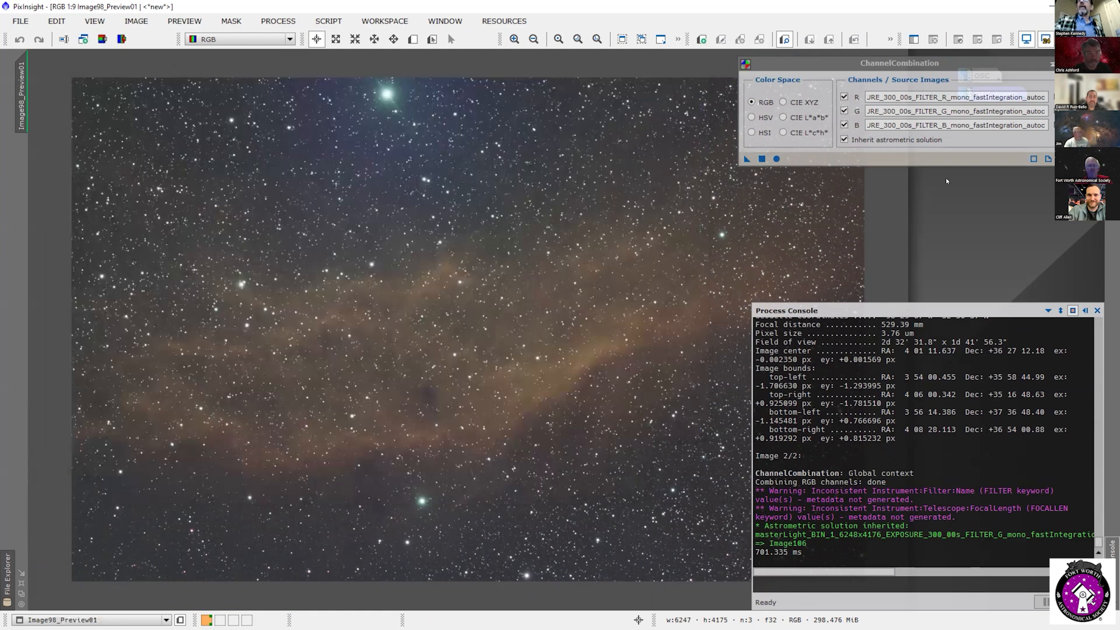
left_click(1098, 21)
left_click(506, 108)
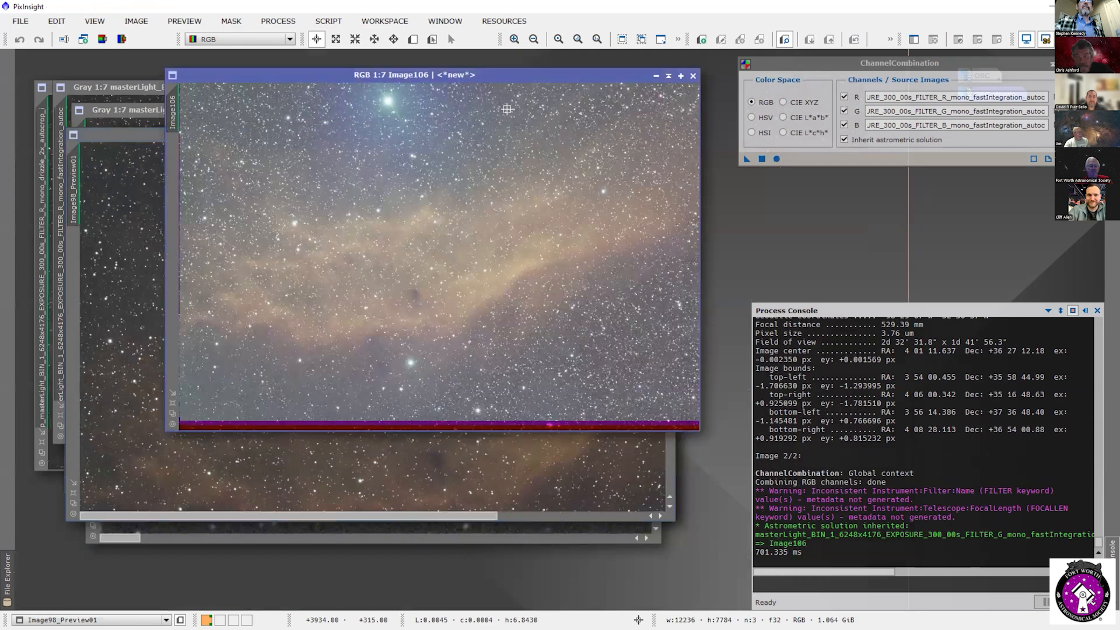
scroll(517, 250, "up", 2)
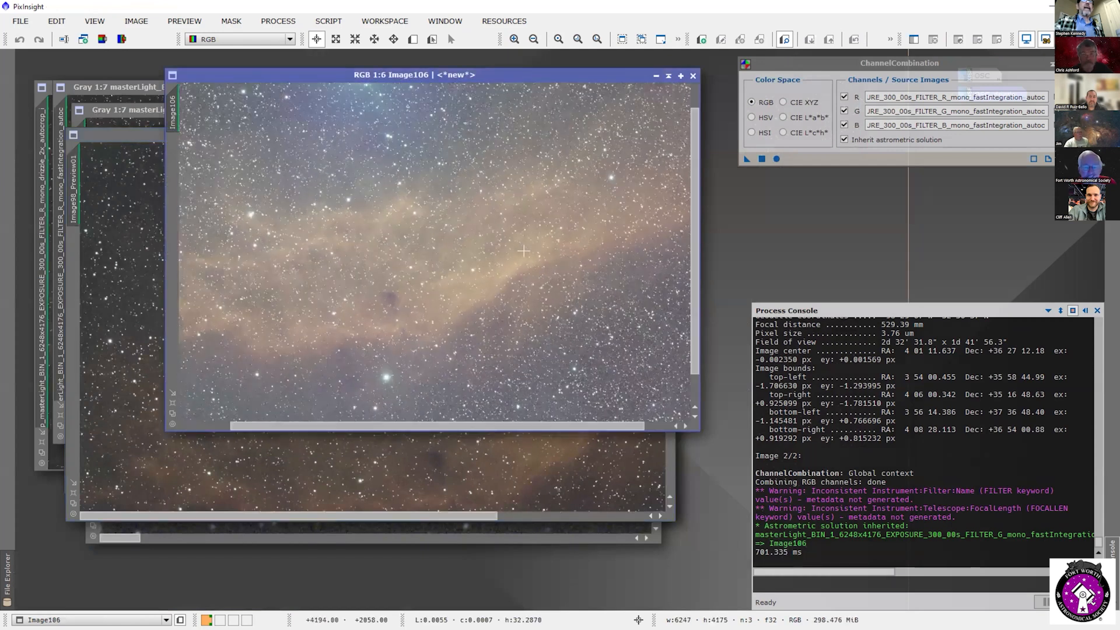
scroll(527, 255, "up", 3)
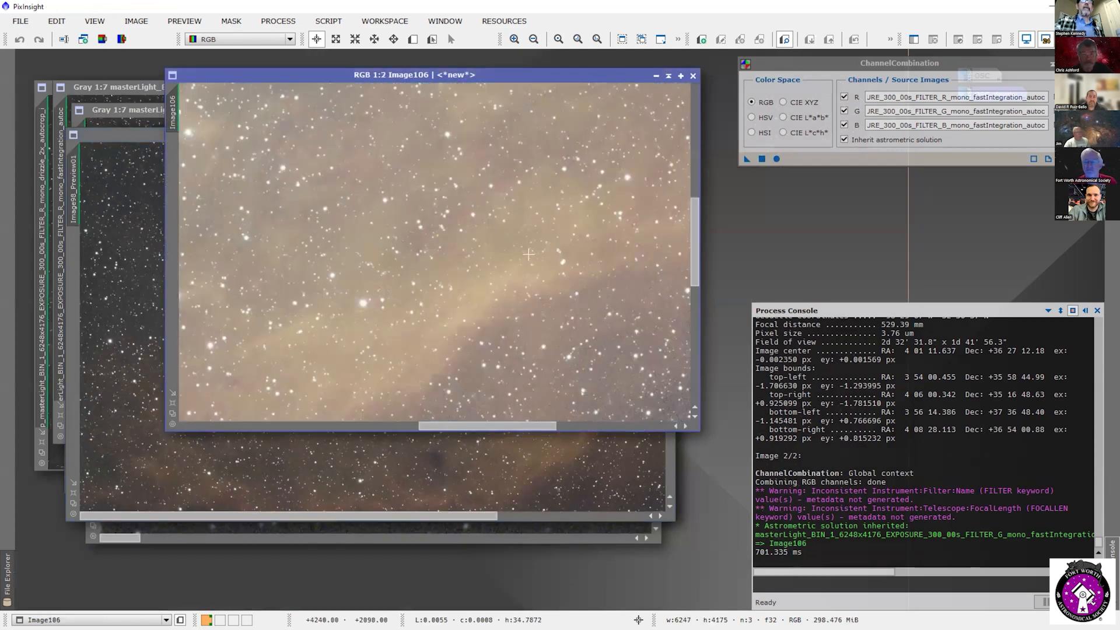
scroll(527, 255, "up", 3)
scroll(528, 254, "down", 7)
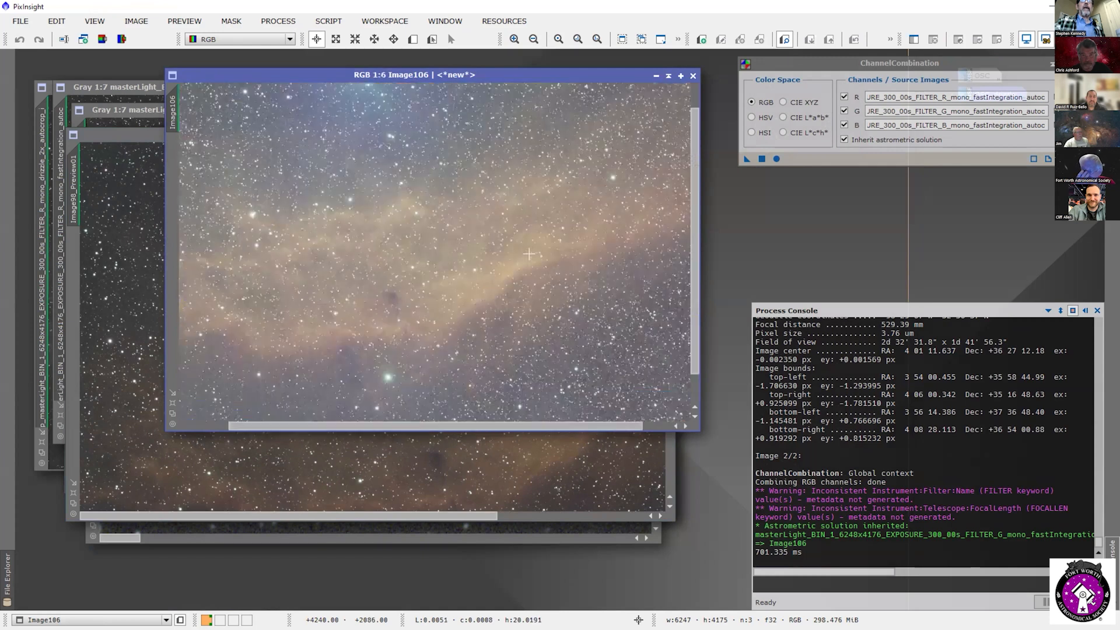
scroll(529, 254, "down", 1)
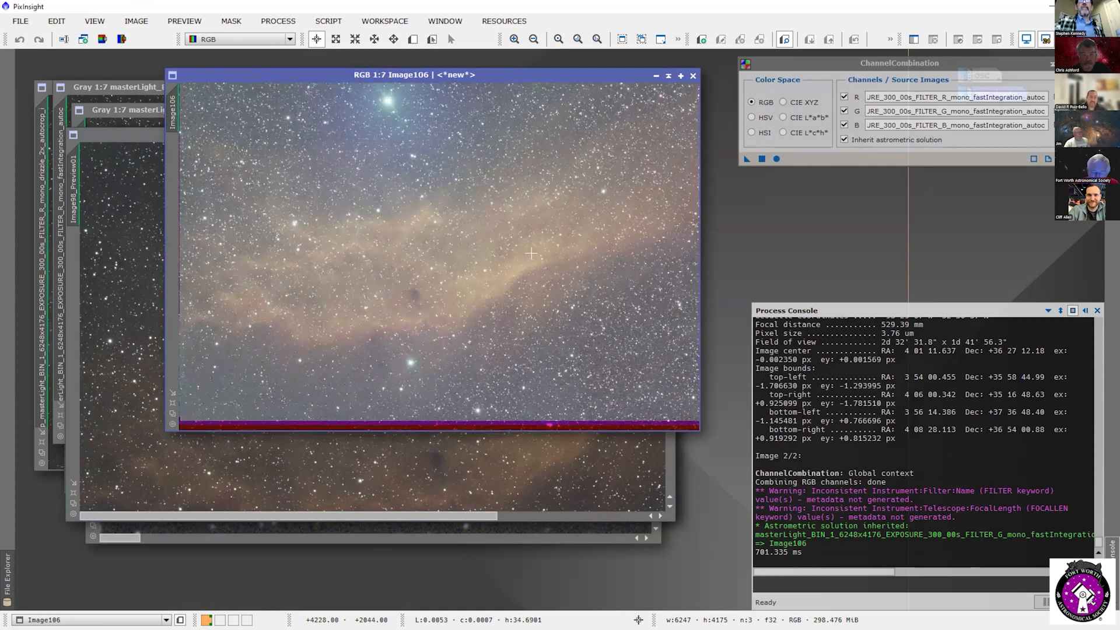
Step: Inspect noise and stars in the fastIntegration RGB image at 2:1, below the bright ridge and in the middle of the nebula
scroll(531, 253, "up", 1)
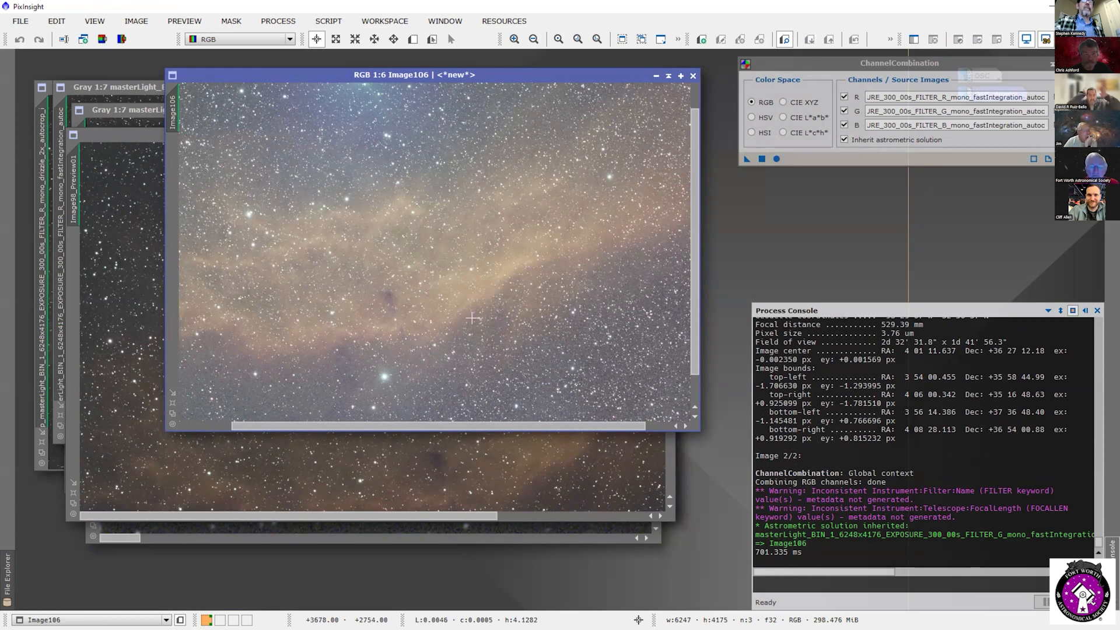
scroll(471, 318, "up", 3)
scroll(472, 318, "up", 2)
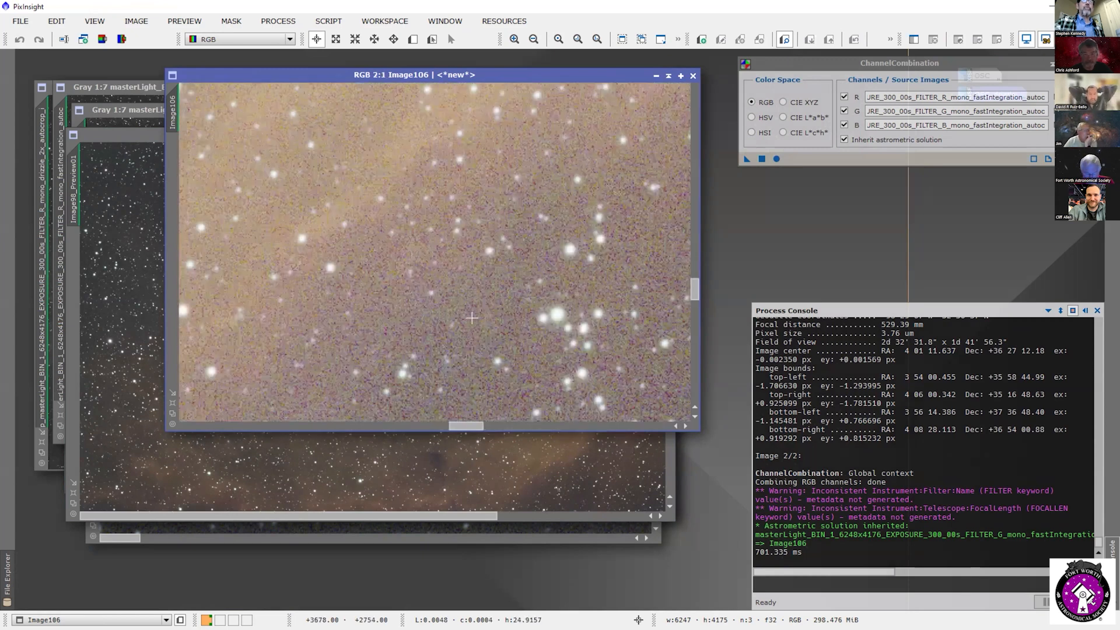
scroll(474, 317, "down", 2)
scroll(473, 318, "up", 1)
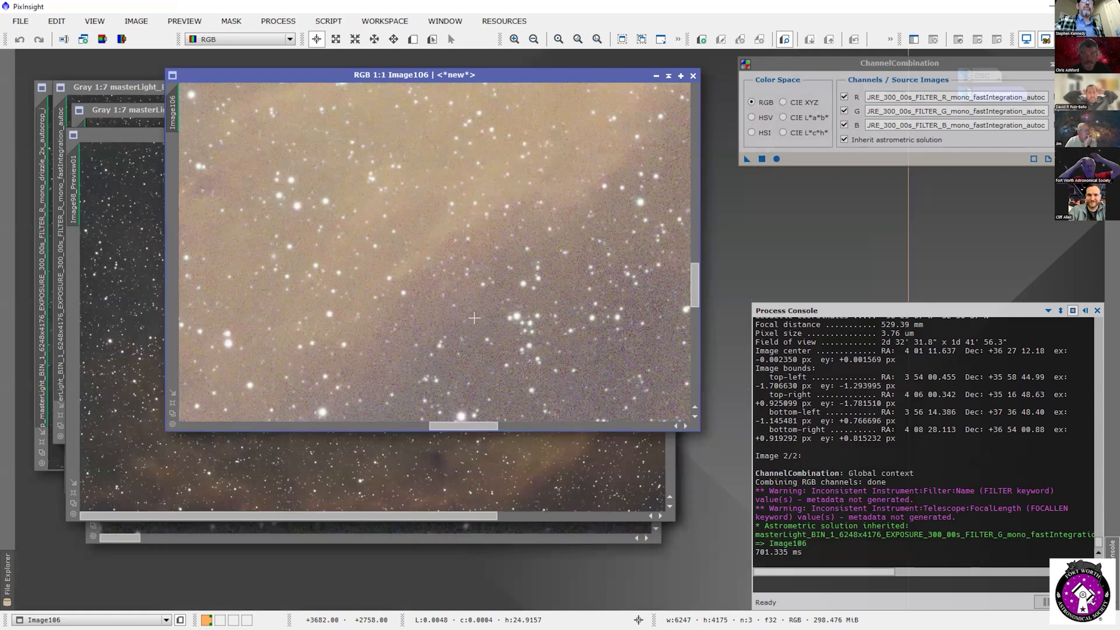
scroll(474, 319, "down", 6)
scroll(476, 320, "up", 1)
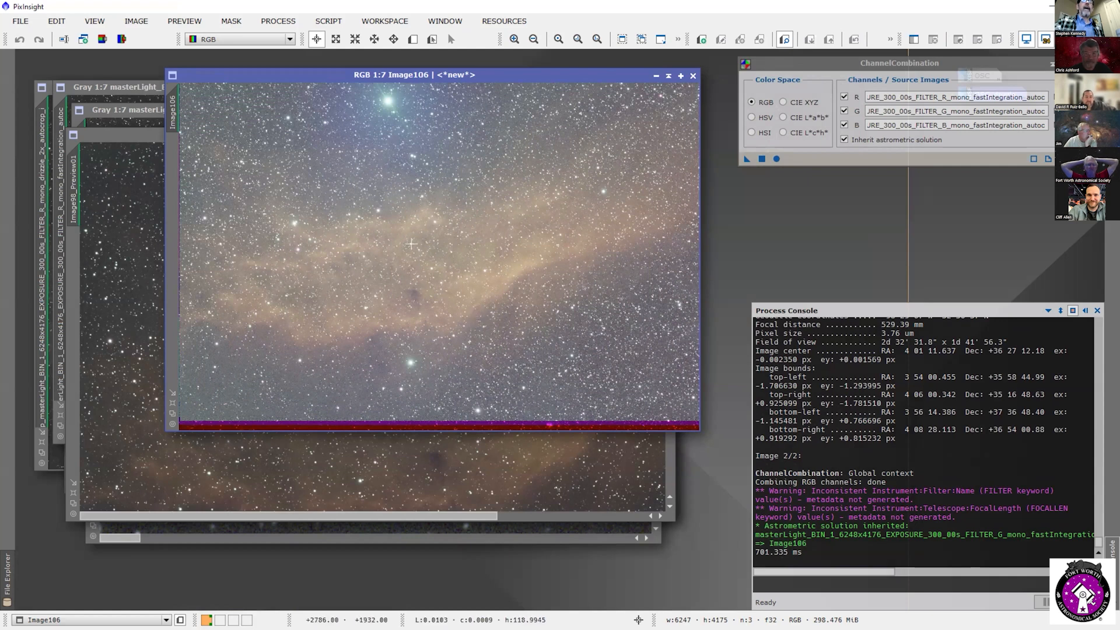
scroll(454, 314, "up", 7)
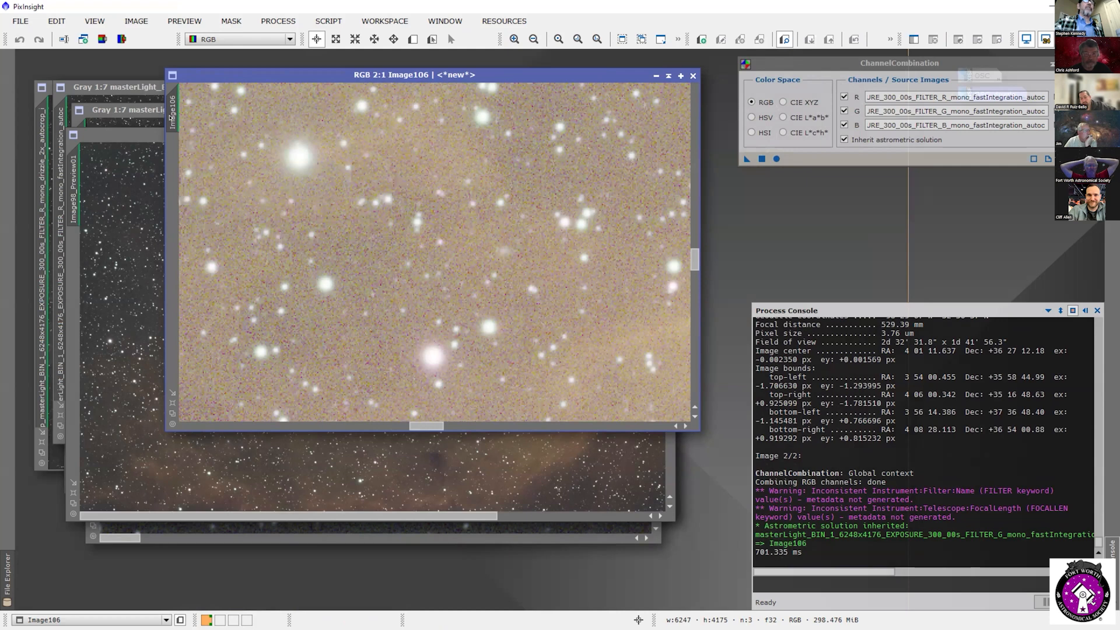
Step: Set the fastIntegration RGB image against the drizzled preview image to compare the same stars, and close both images
left_click_drag(349, 72, 486, 145)
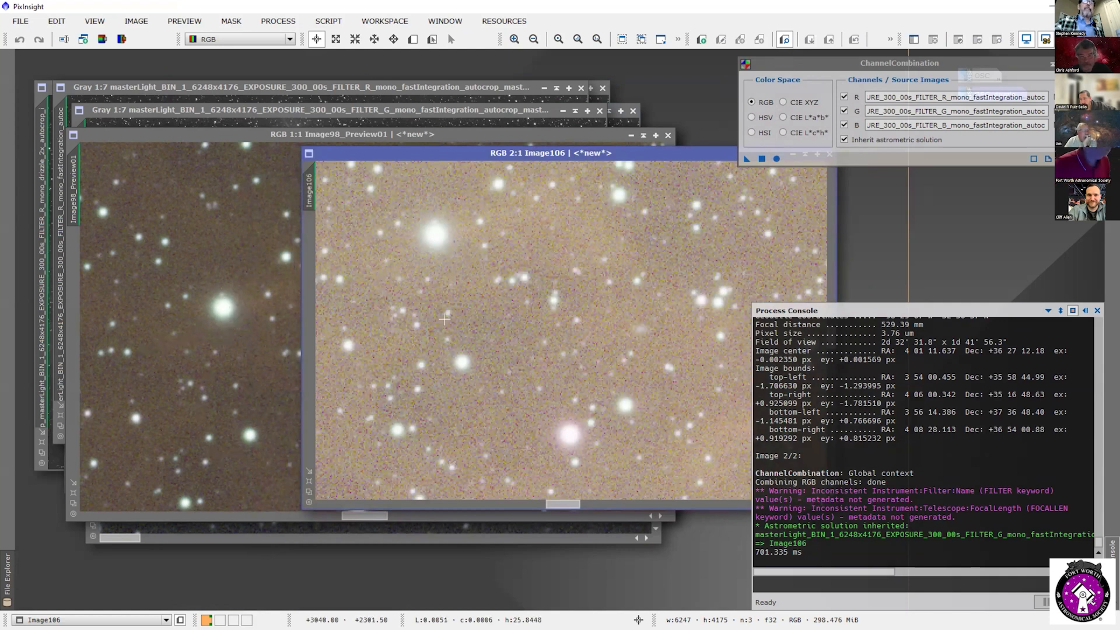
left_click_drag(601, 152, 410, 173)
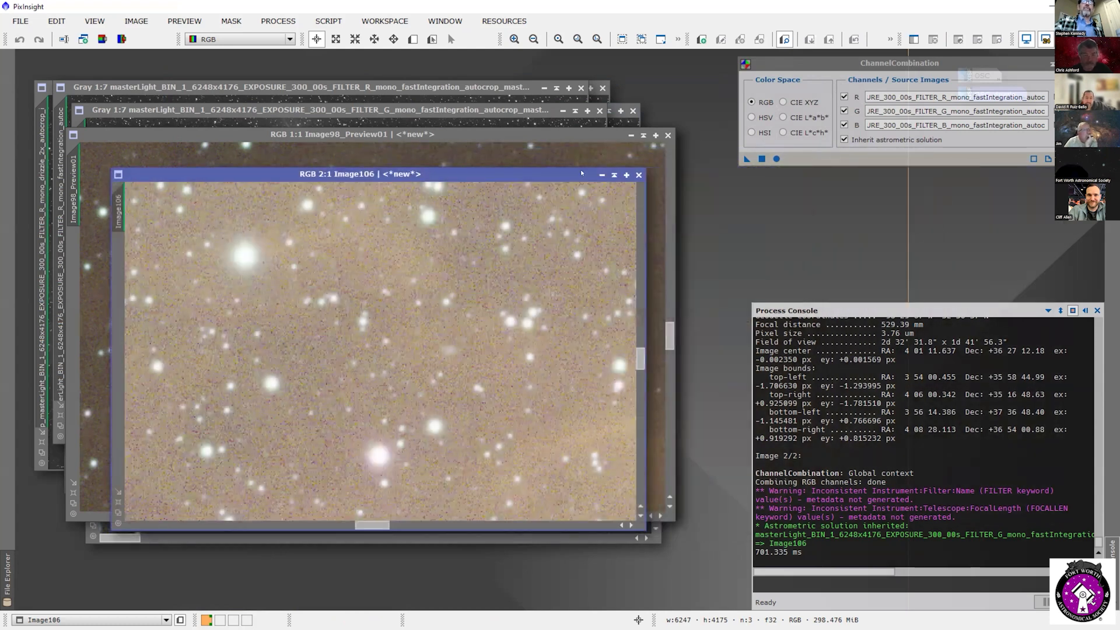
left_click(639, 175)
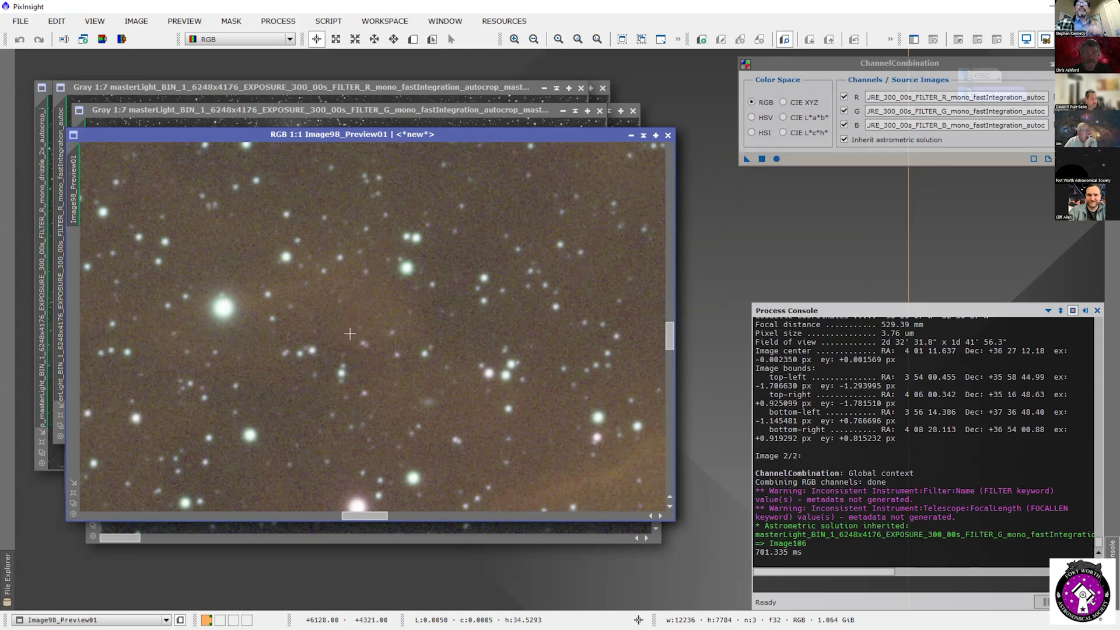
left_click(668, 135)
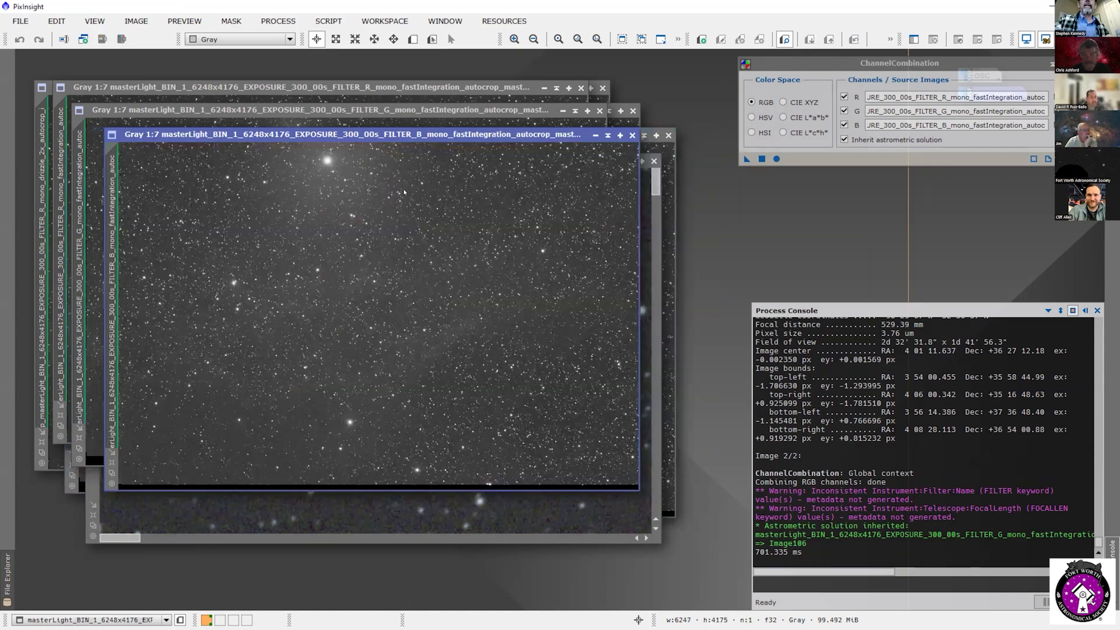
Step: Bring ChannelCombination over the master images and assign the FILTER_G mono_drizzle_2x_autocrop master as the R channel source
left_click_drag(827, 60, 404, 194)
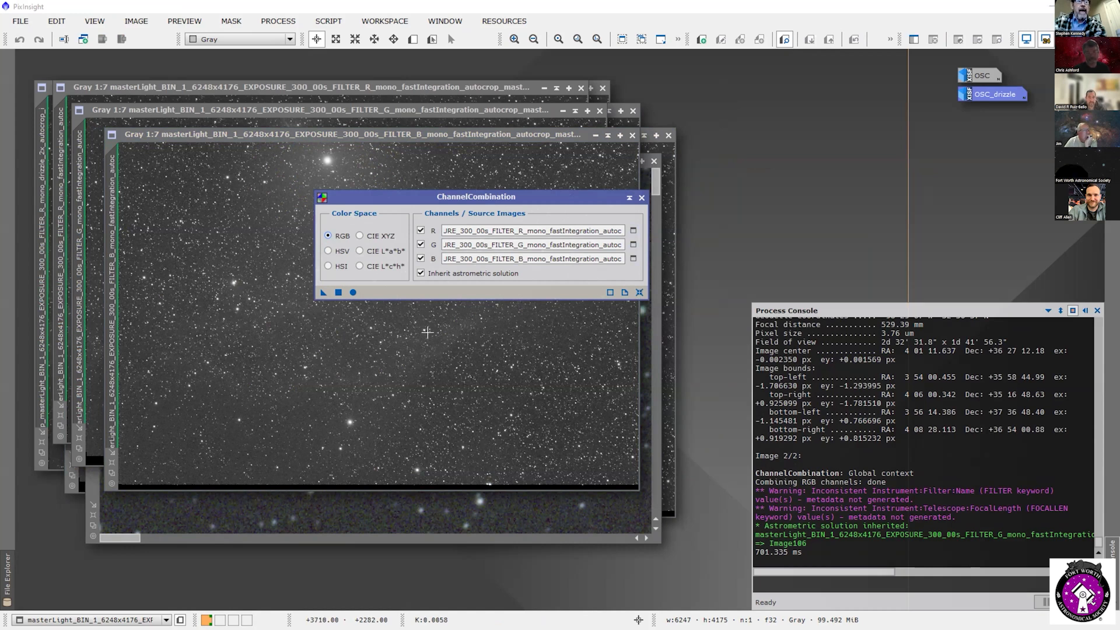
left_click(633, 231)
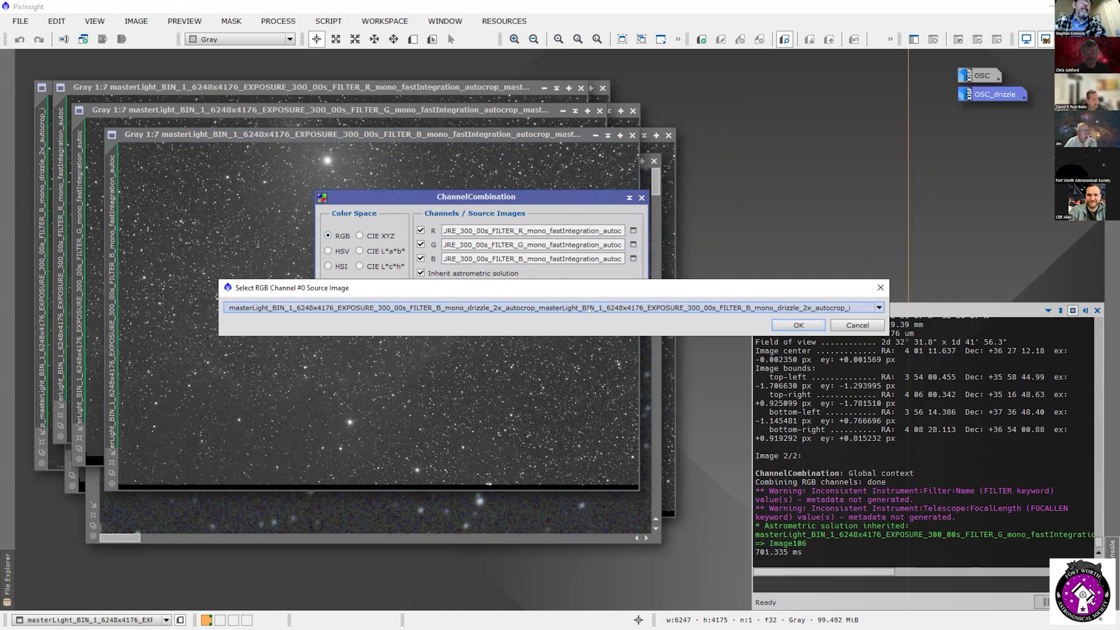
left_click(590, 309)
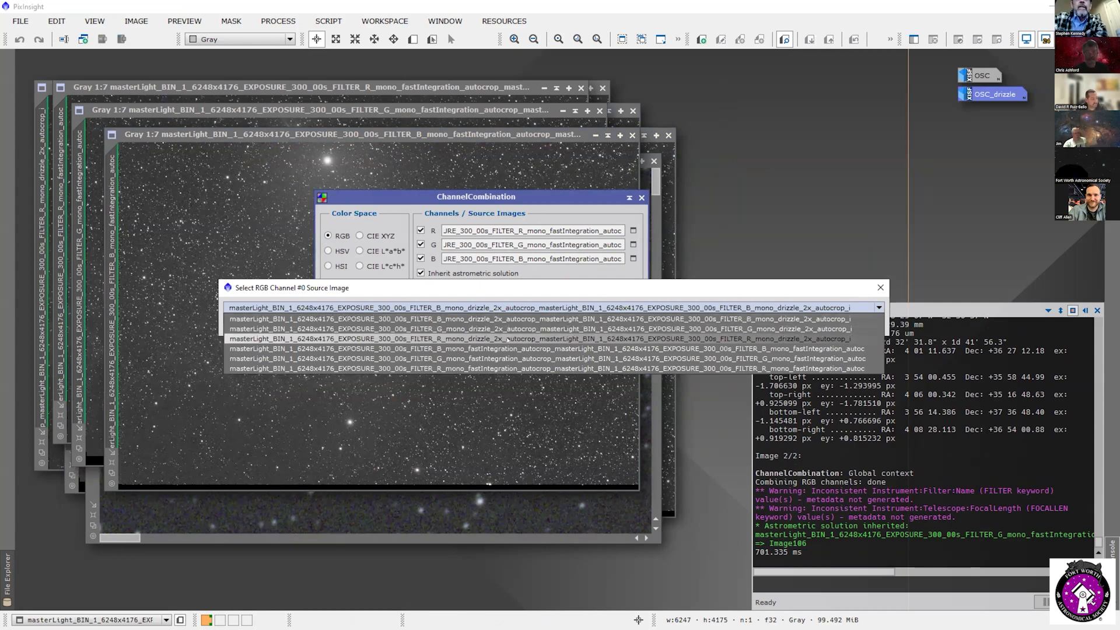
left_click(470, 329)
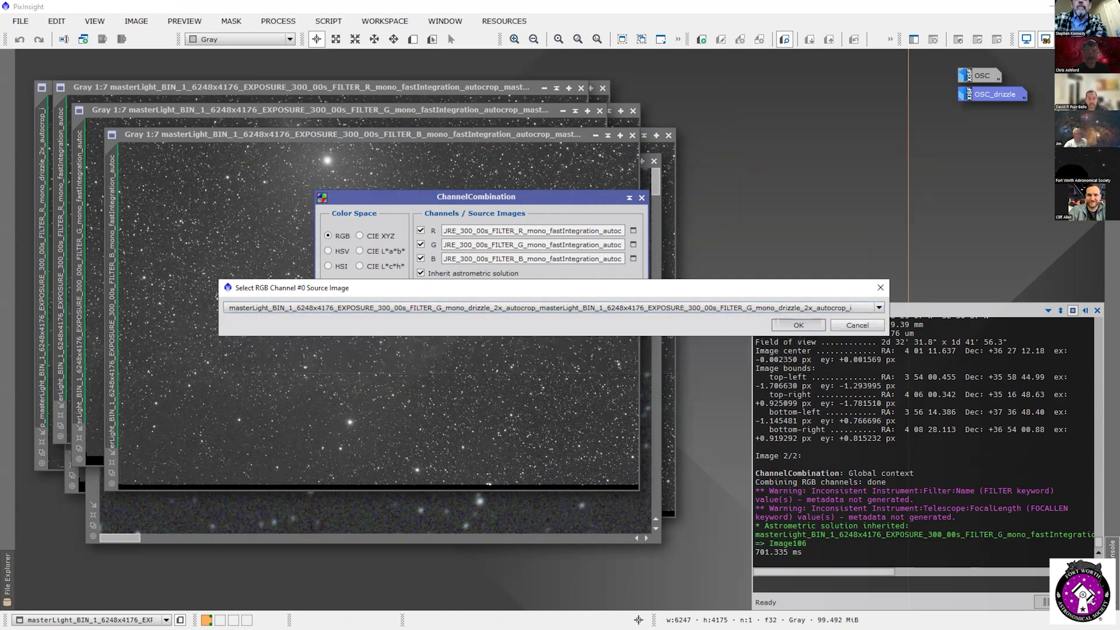
left_click(797, 325)
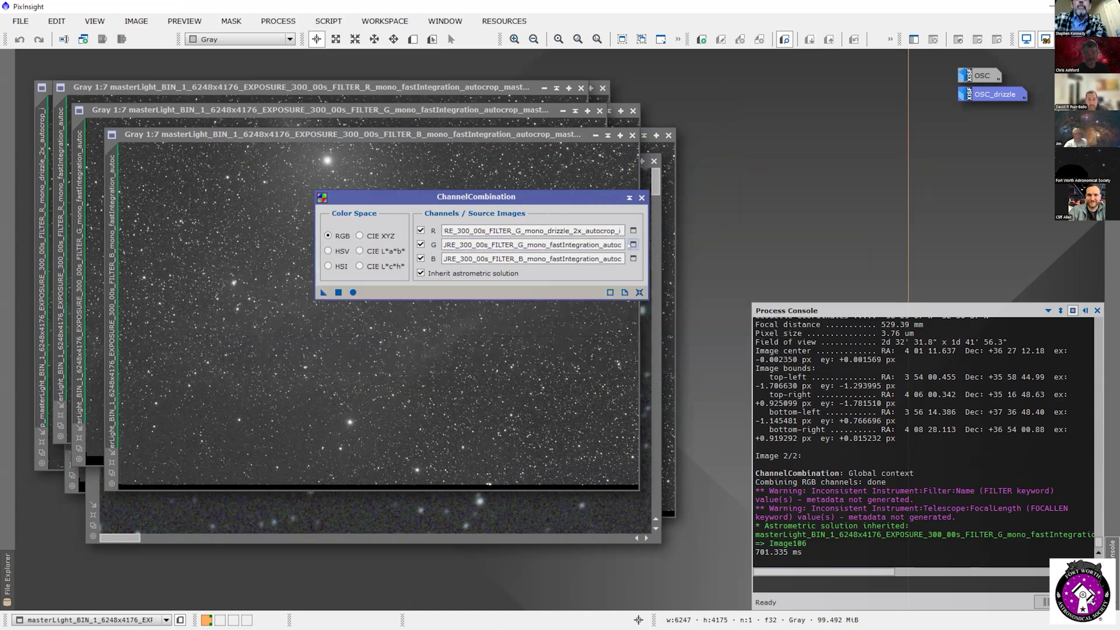
Step: Assign the FILTER_R mono_drizzle_2x_autocrop master as the G channel source in ChannelCombination
left_click(632, 244)
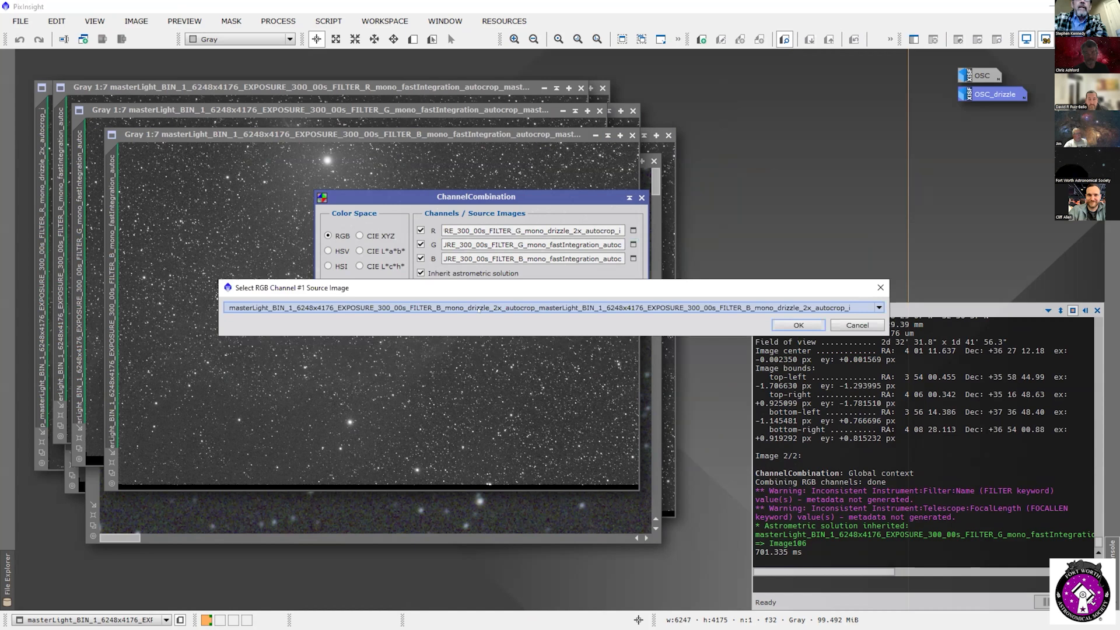
left_click(479, 309)
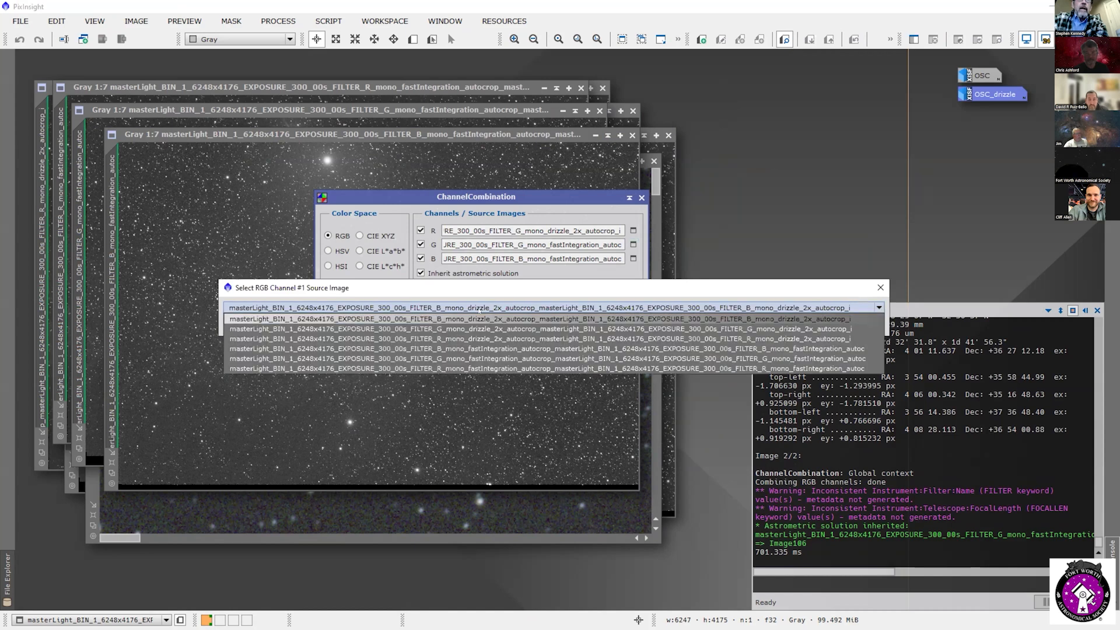
left_click(471, 339)
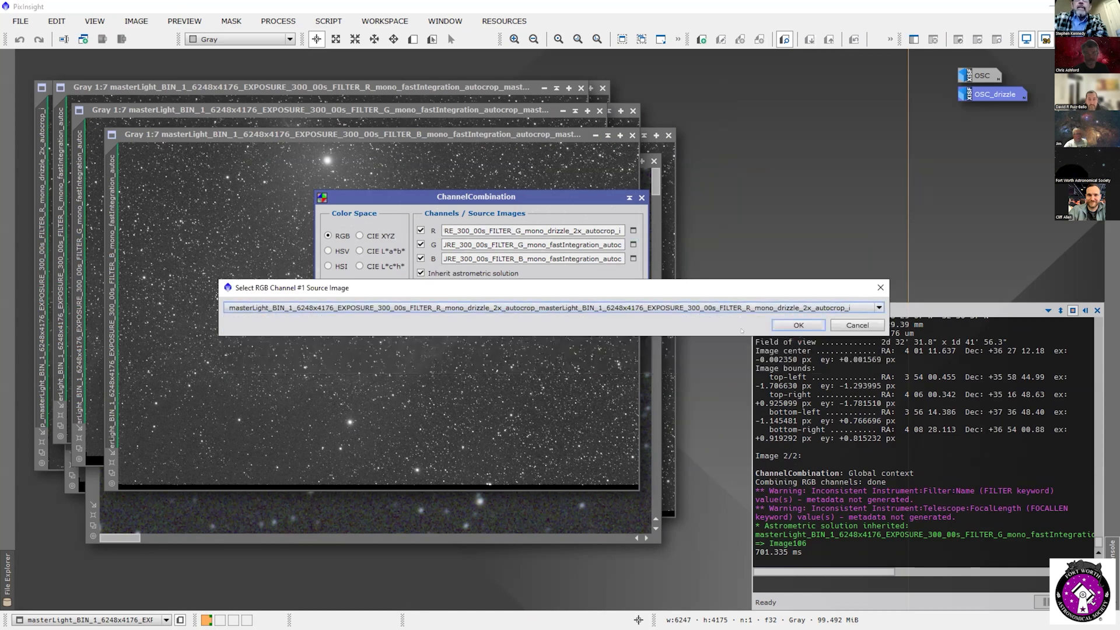
left_click(798, 325)
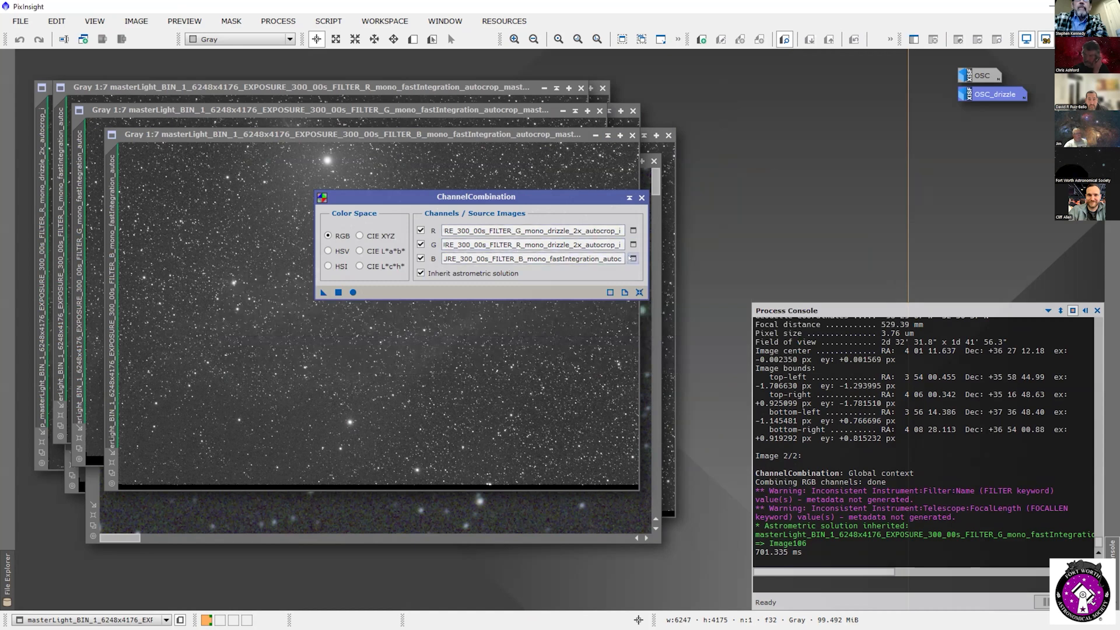
Step: Assign the FILTER_B mono_drizzle_2x_autocrop master as the B channel source and combine the three drizzled masters into a new RGB image
left_click(505, 306)
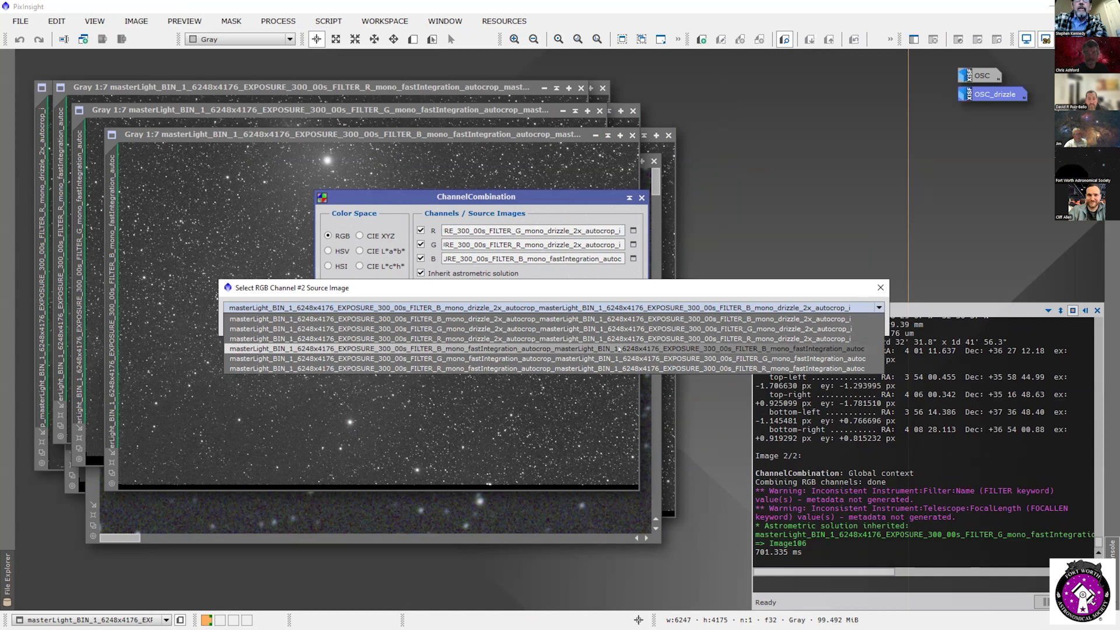
left_click(545, 320)
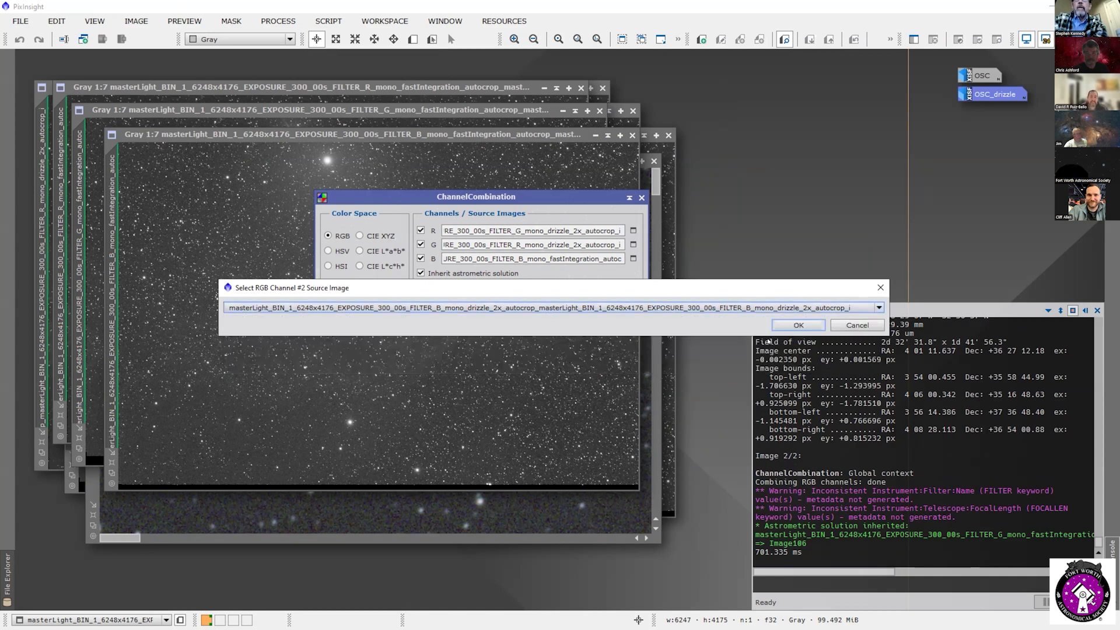
left_click(799, 325)
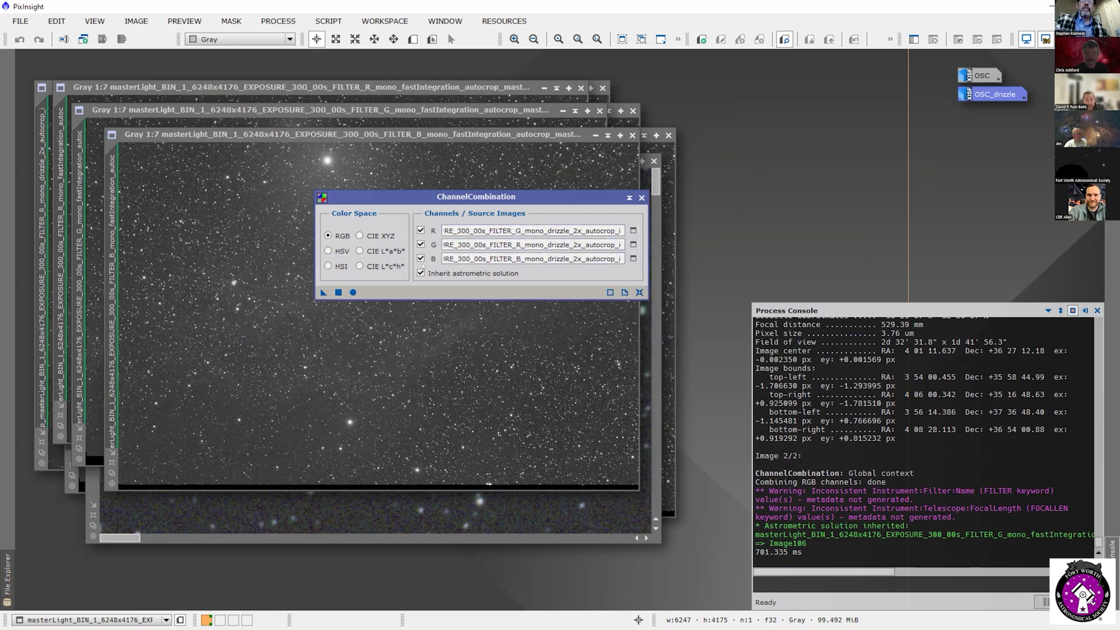
left_click(352, 292)
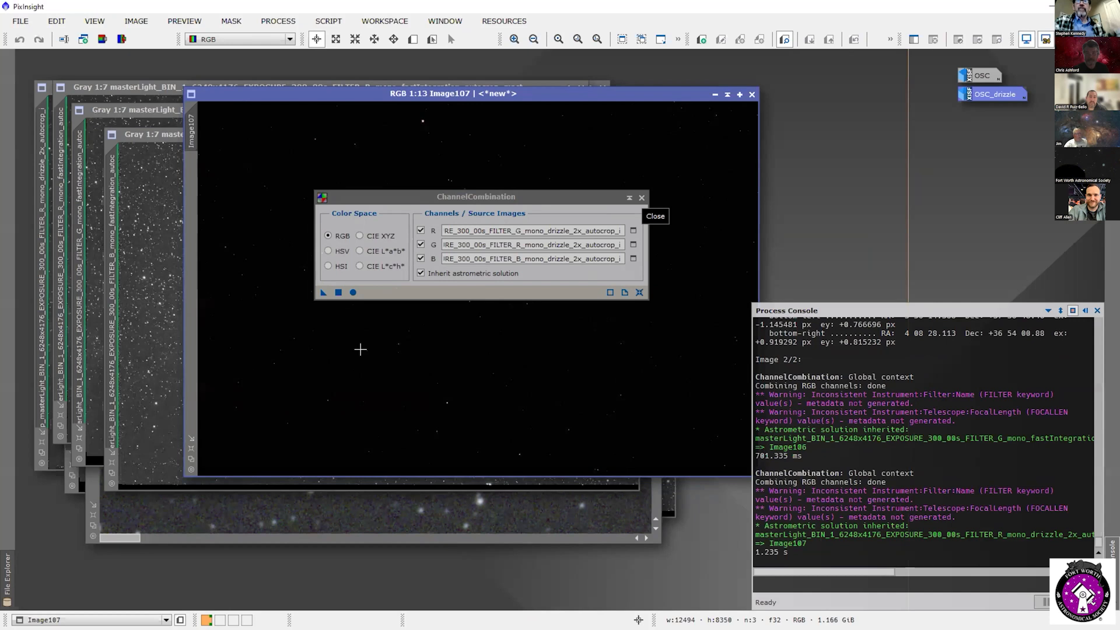
Step: Clear ChannelCombination away from the new drizzled RGB image and apply an automatic screen stretch to that image
left_click_drag(420, 198, 912, 101)
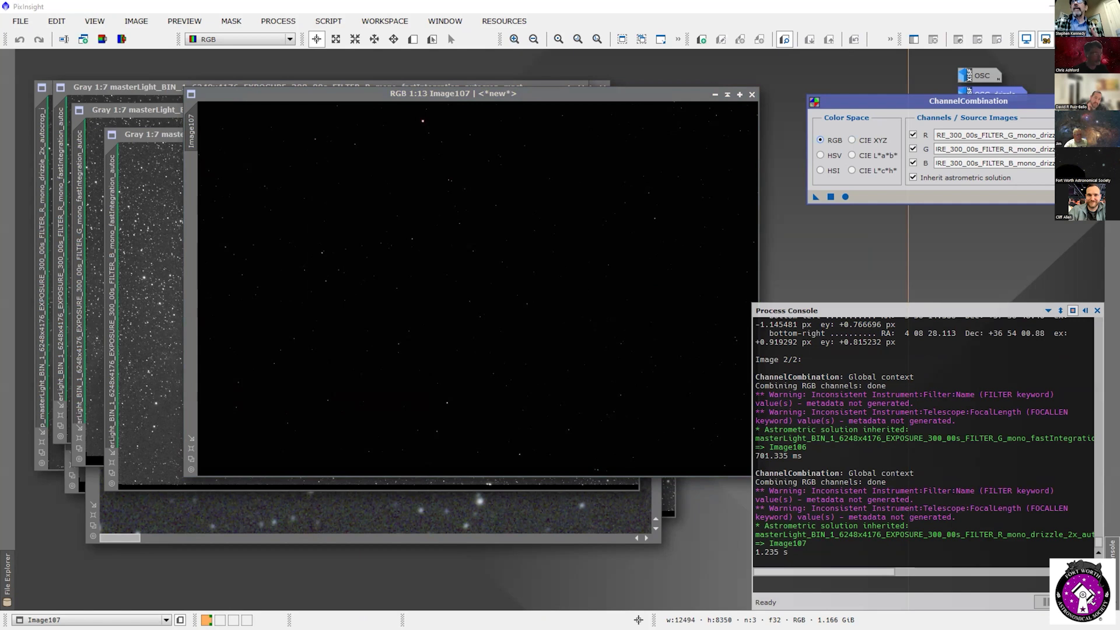
left_click(1114, 40)
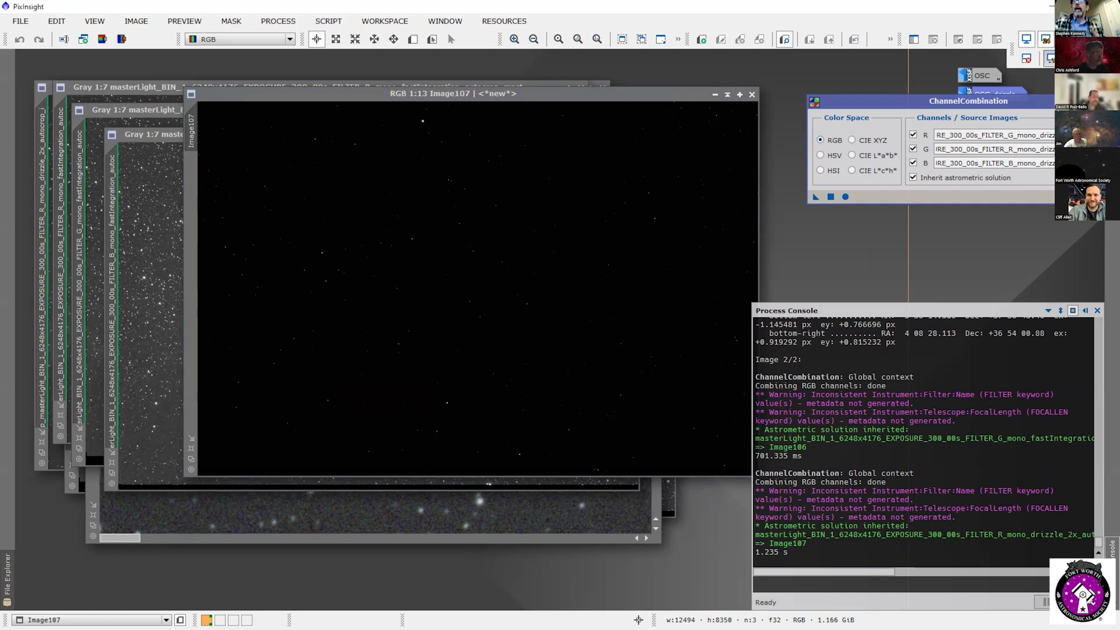
left_click(471, 295)
key("ctrl+a")
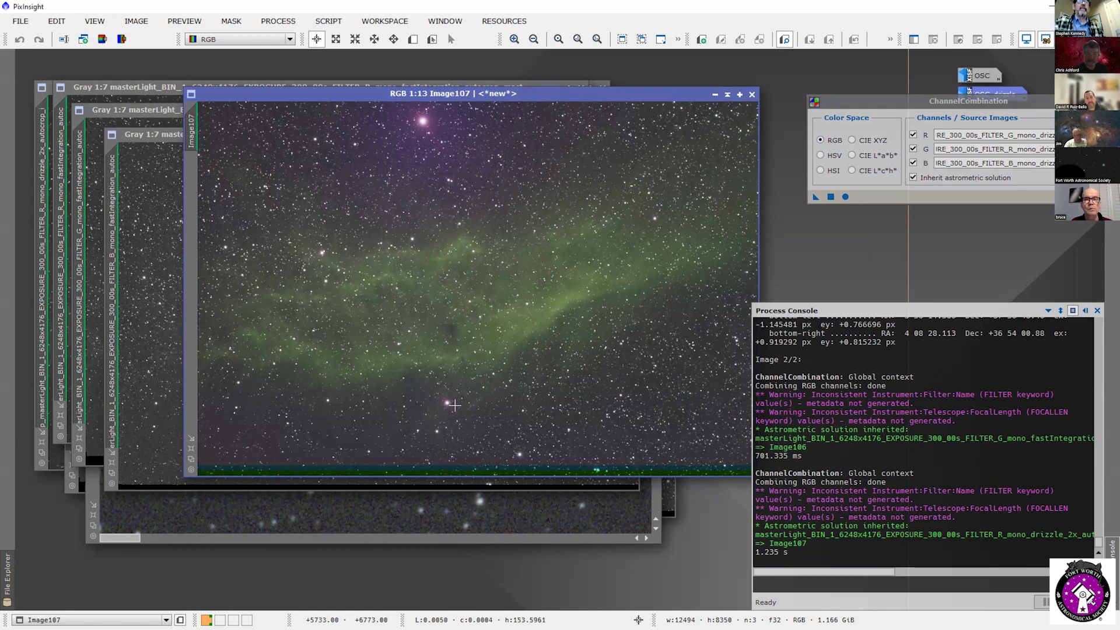
Step: Define a preview of about 12250 × 7882 px inside the drizzled image's uneven borders, extract it as a separate image and maximize it
scroll(455, 405, "down", 1)
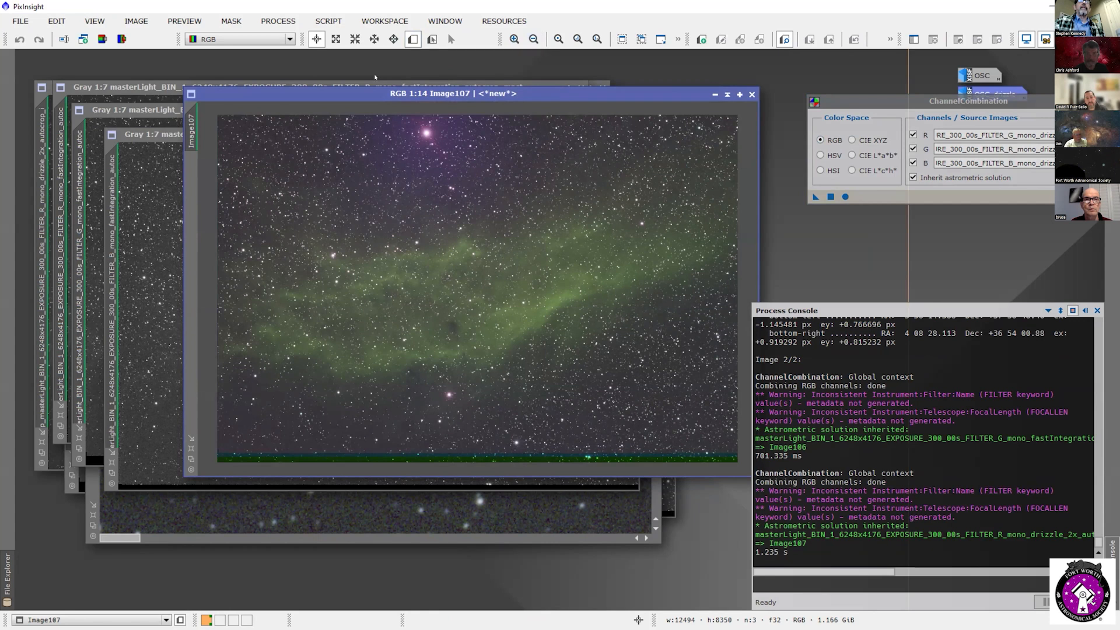
left_click_drag(223, 121, 732, 448)
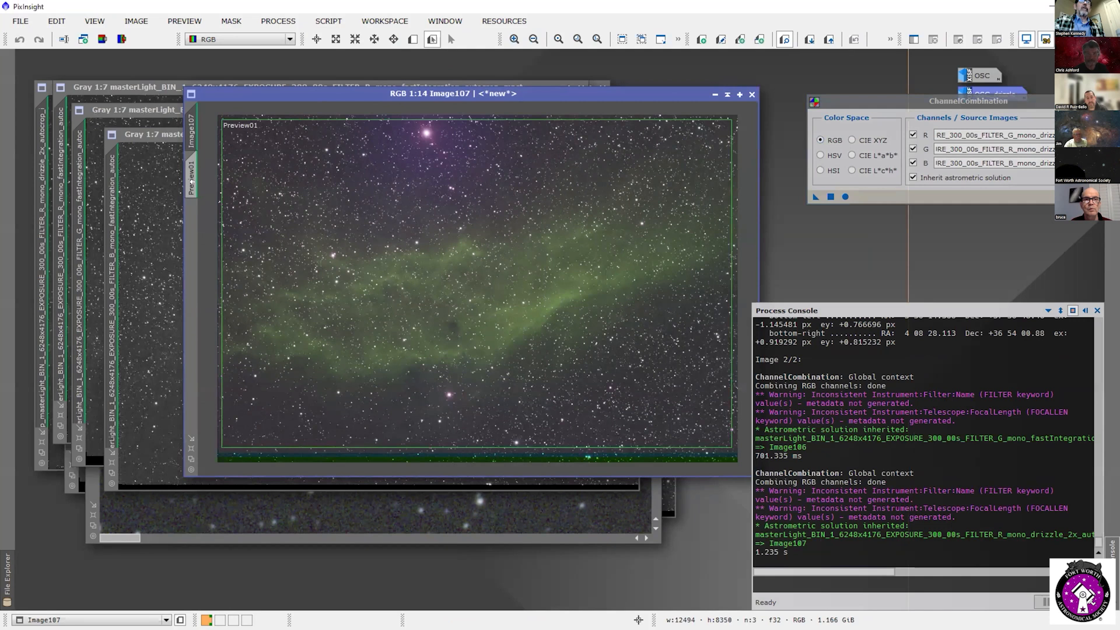
left_click(191, 181)
left_click_drag(739, 97, 228, 79)
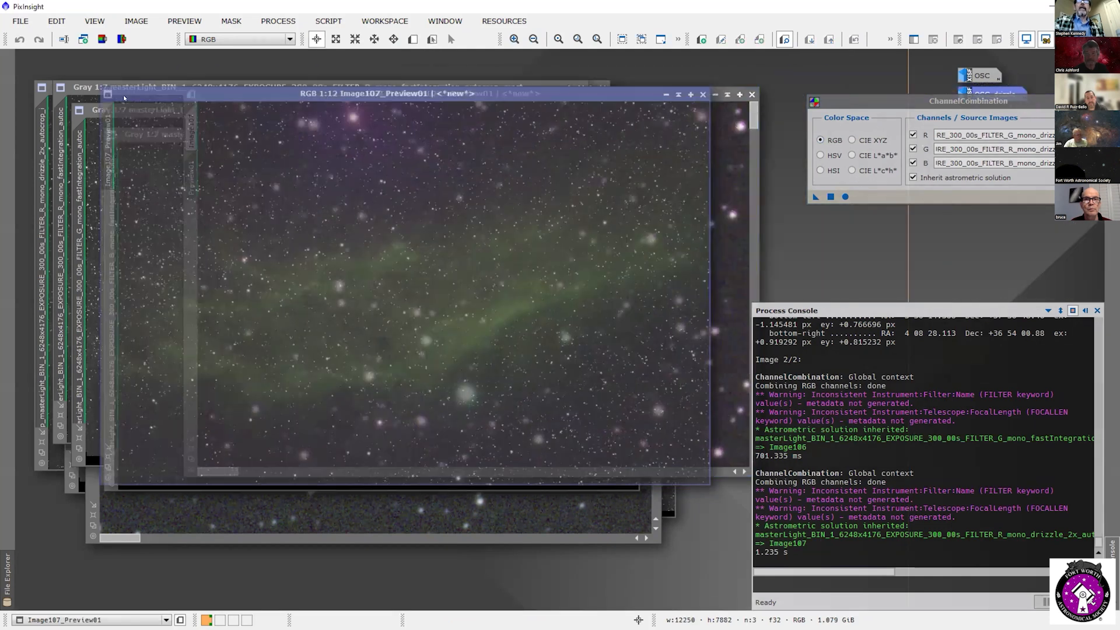
left_click(694, 96)
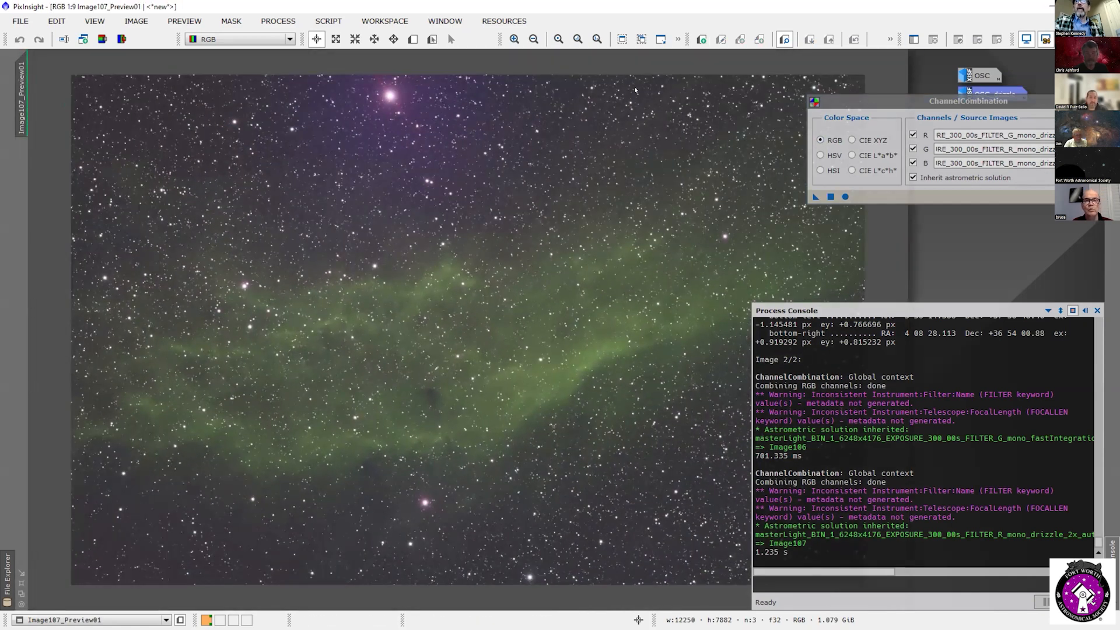
Step: Close the ChannelCombination process window so the extracted drizzled image is unobstructed
left_click_drag(870, 101, 635, 90)
left_click(893, 90)
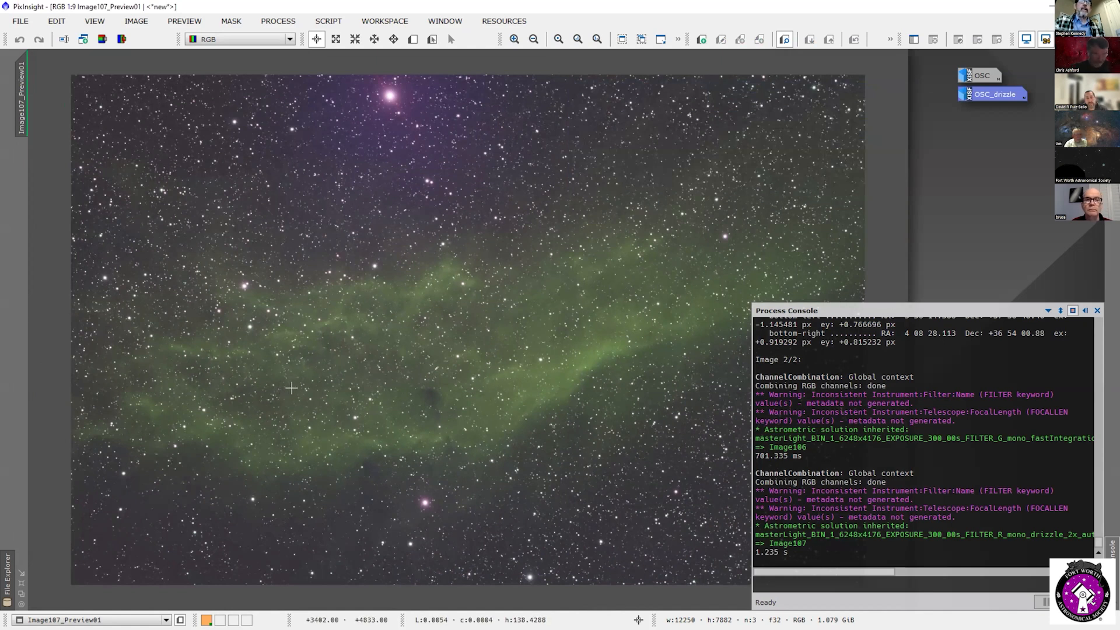
Step: Try SCNR on the extracted drizzled image, removing green with Average Neutral protection at amount 1.00, then undo it and close SCNR
left_click(279, 21)
mouse_move(367, 12)
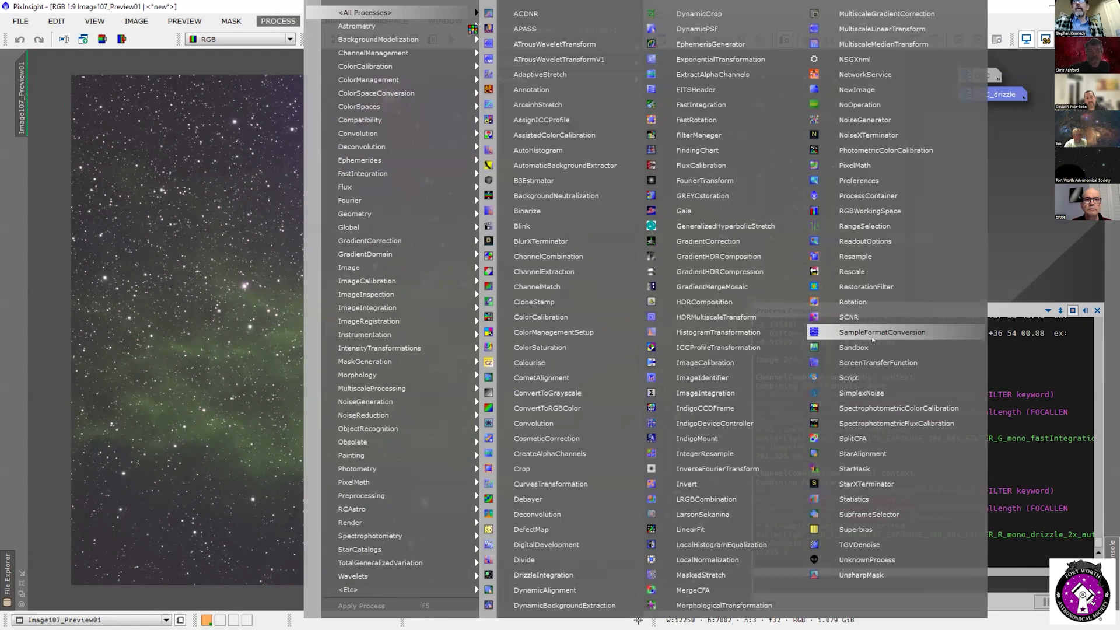
left_click(863, 316)
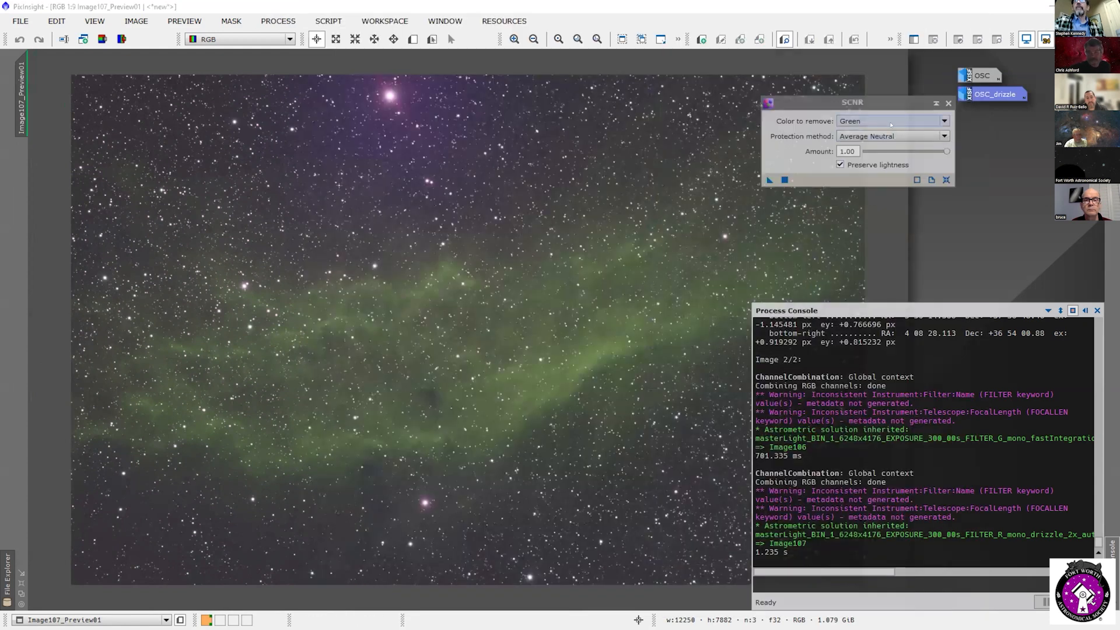
left_click_drag(770, 180, 743, 270)
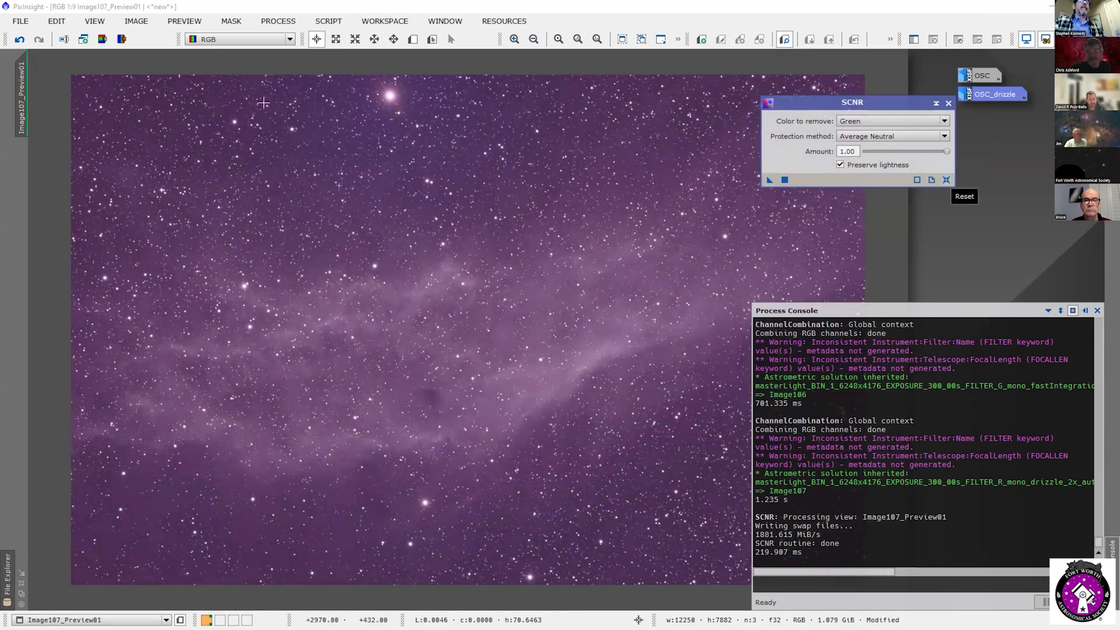
left_click(19, 39)
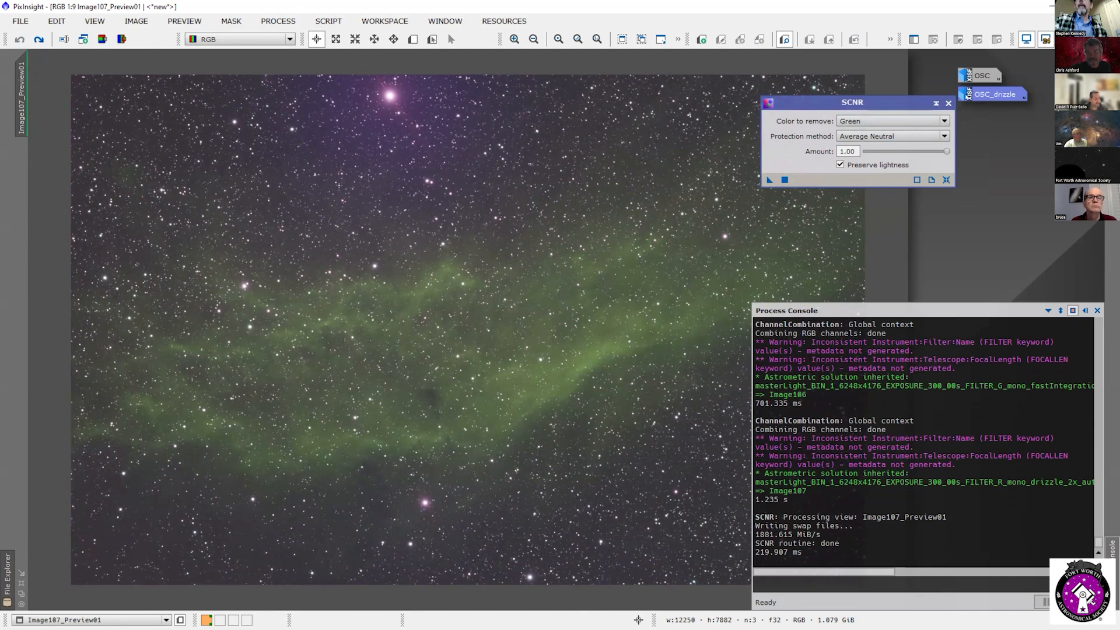
left_click(948, 104)
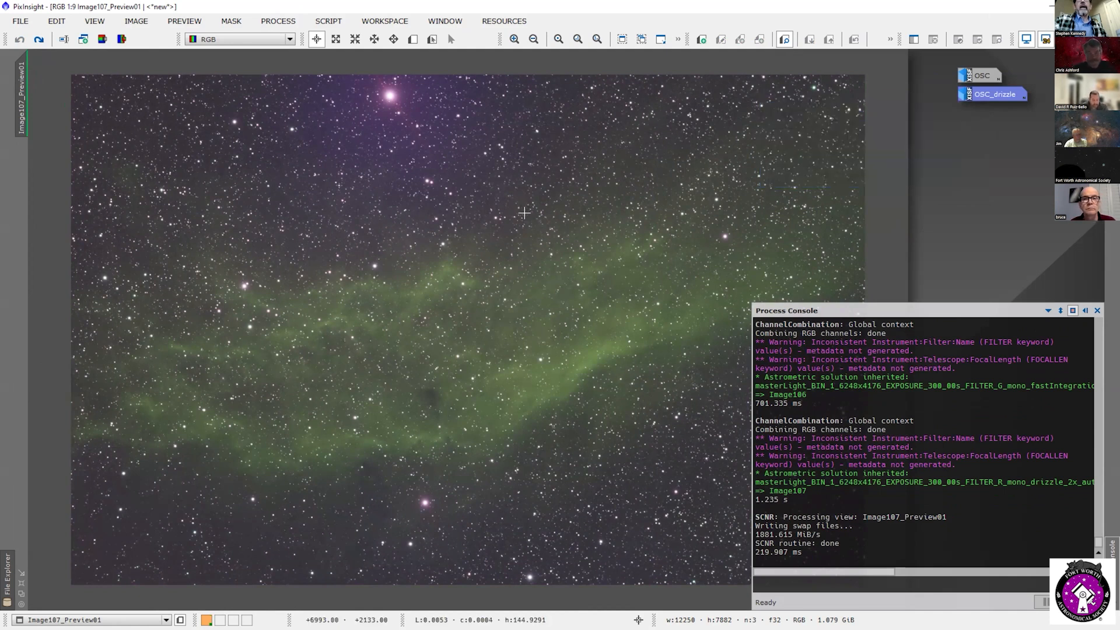
Step: Run the CorrectMagentaStars script on the extracted drizzled image with no mask, amount 0.80 and lightness preserved
left_click(322, 21)
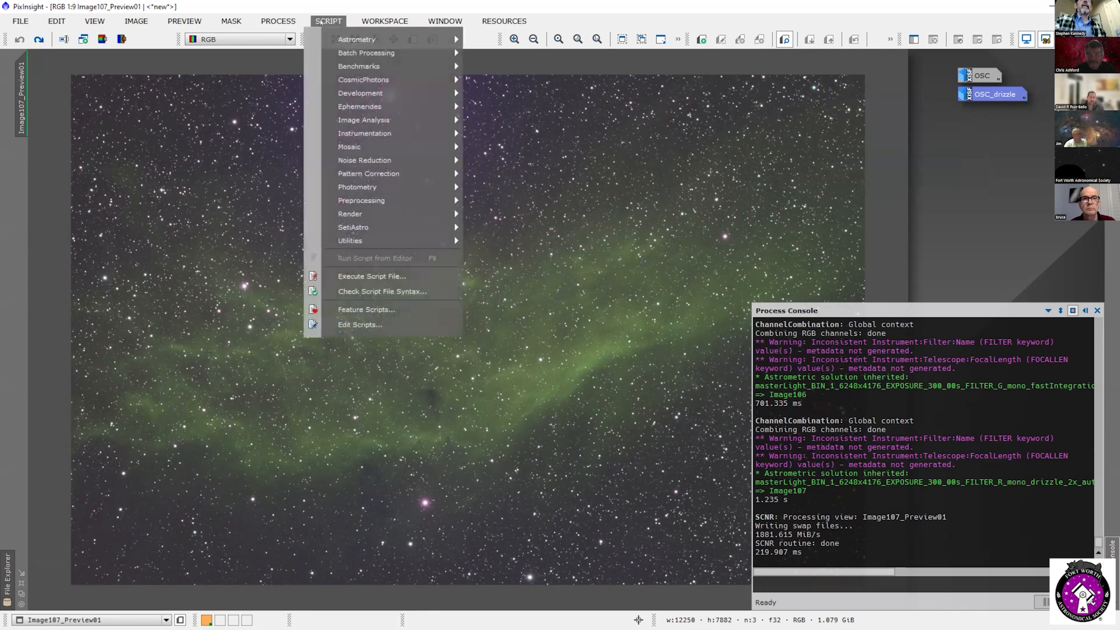
mouse_move(350, 241)
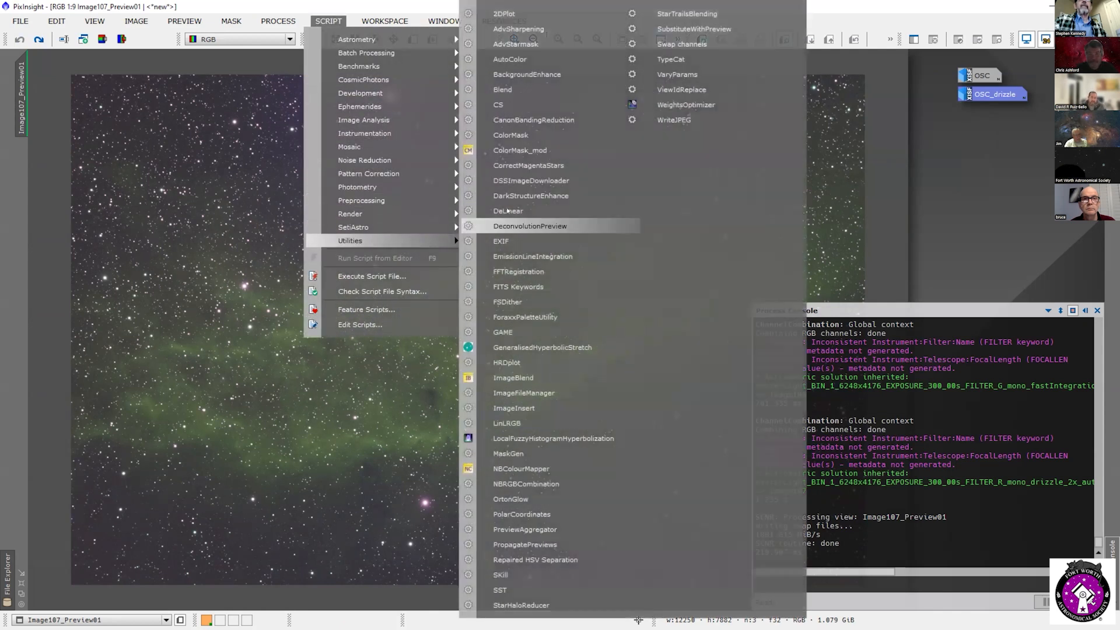
left_click(516, 165)
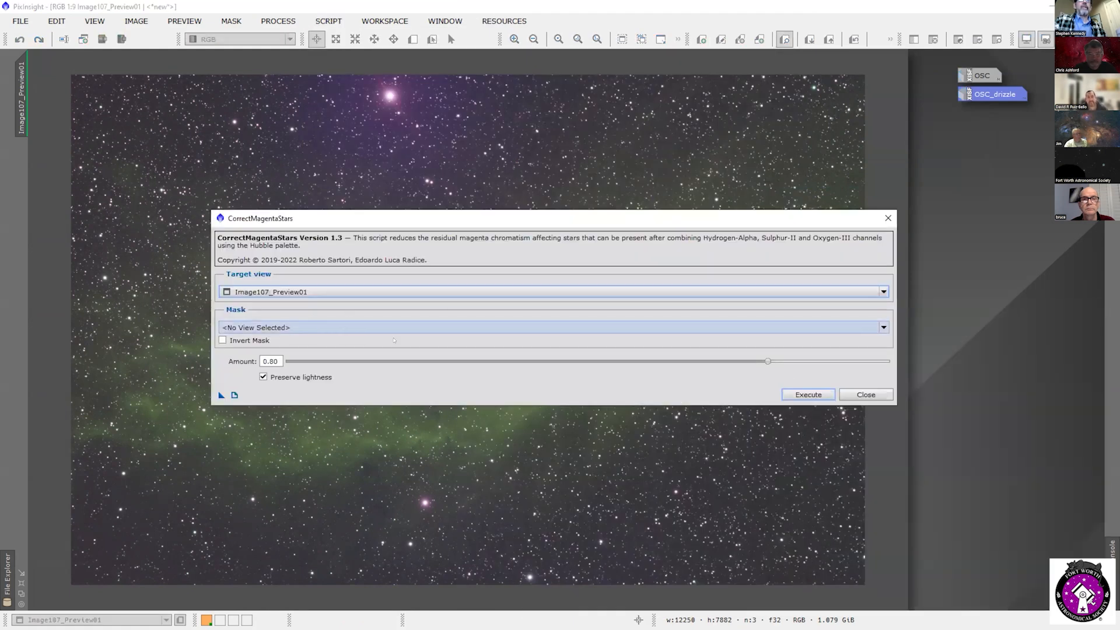
left_click(809, 394)
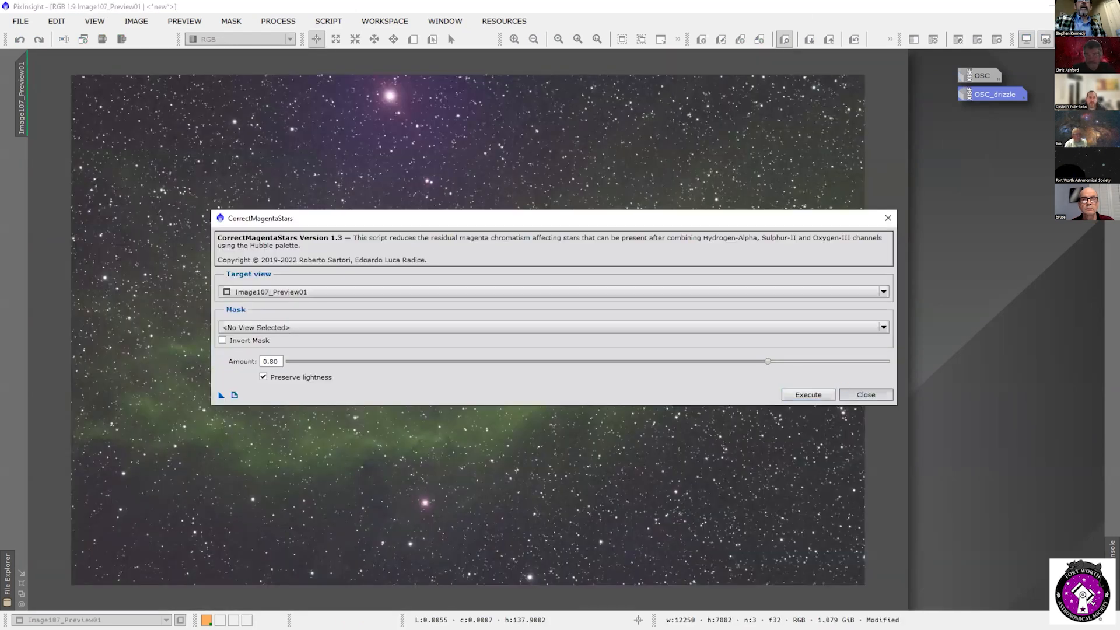
left_click(865, 394)
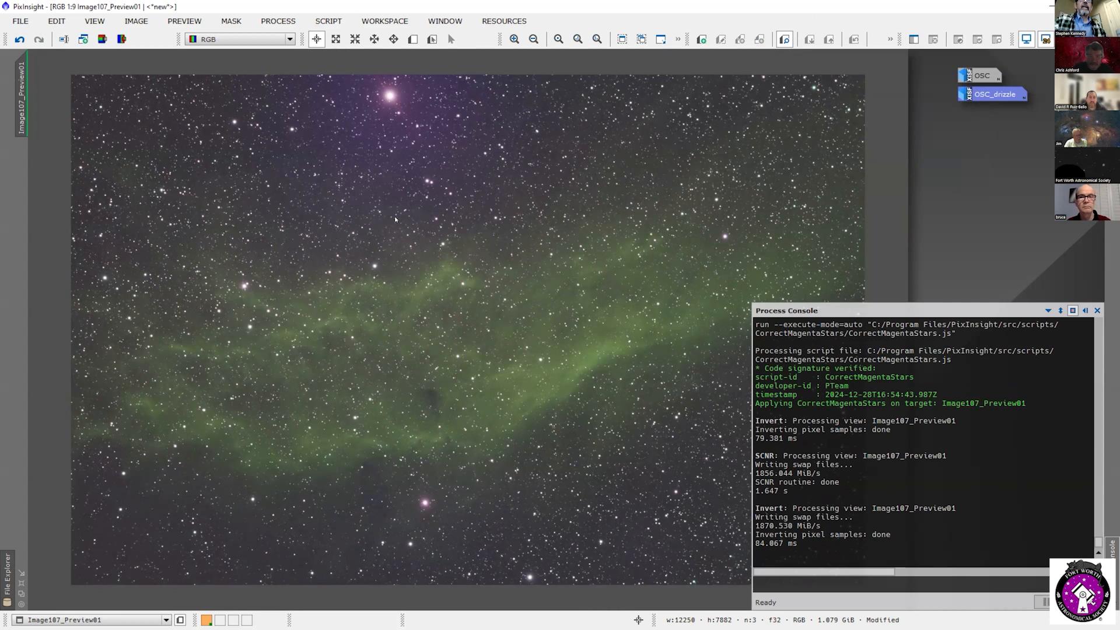
Step: Examine the star colours and the nebula in the corrected drizzled image, both close up and across the full frame
scroll(415, 354, "up", 3)
scroll(415, 354, "up", 1)
scroll(514, 354, "up", 1)
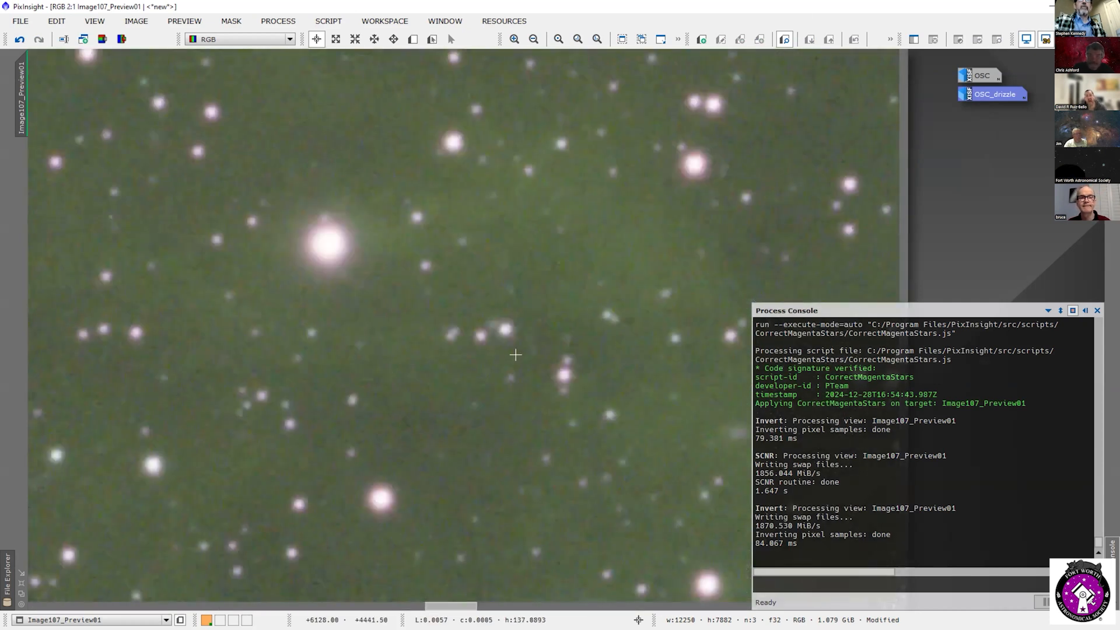
scroll(516, 349, "down", 5)
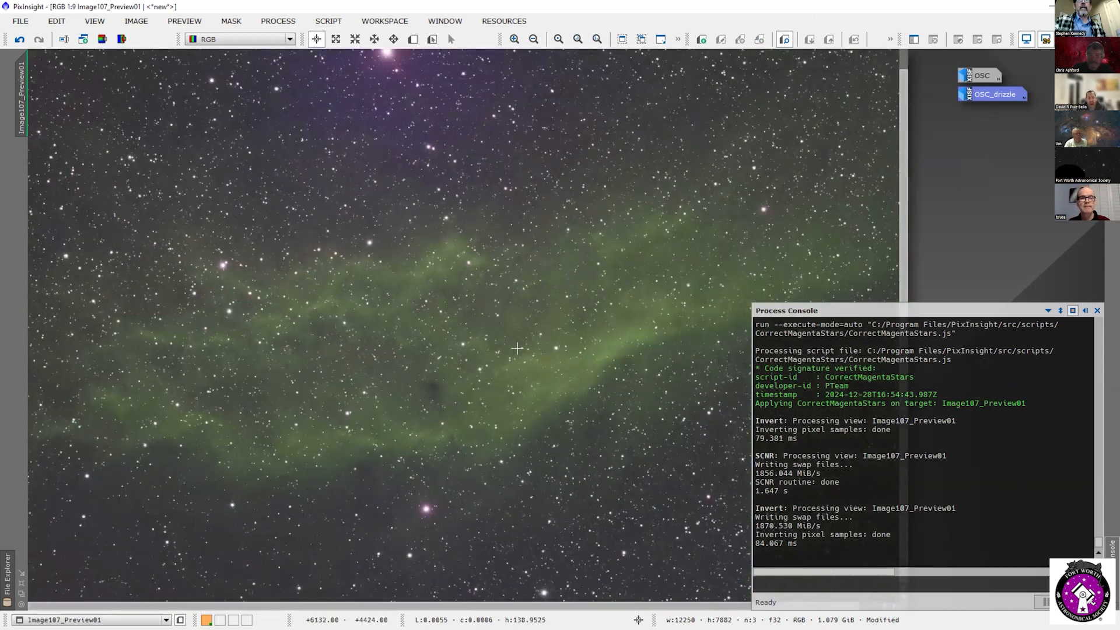
scroll(517, 348, "up", 1)
scroll(516, 348, "down", 1)
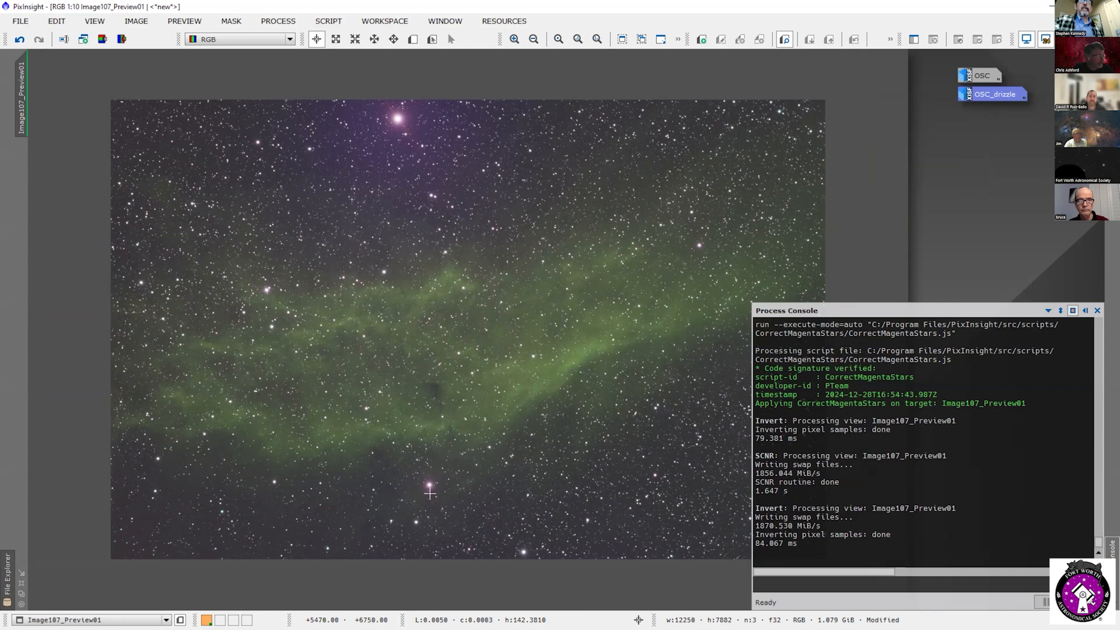
scroll(430, 493, "up", 1)
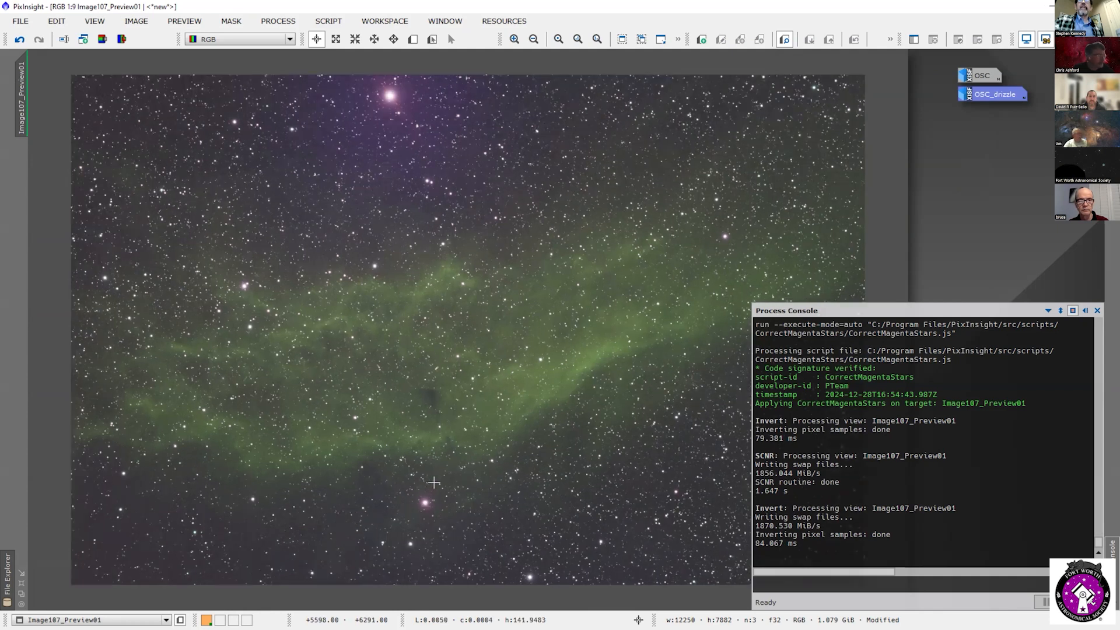
scroll(572, 281, "down", 1)
scroll(572, 281, "up", 1)
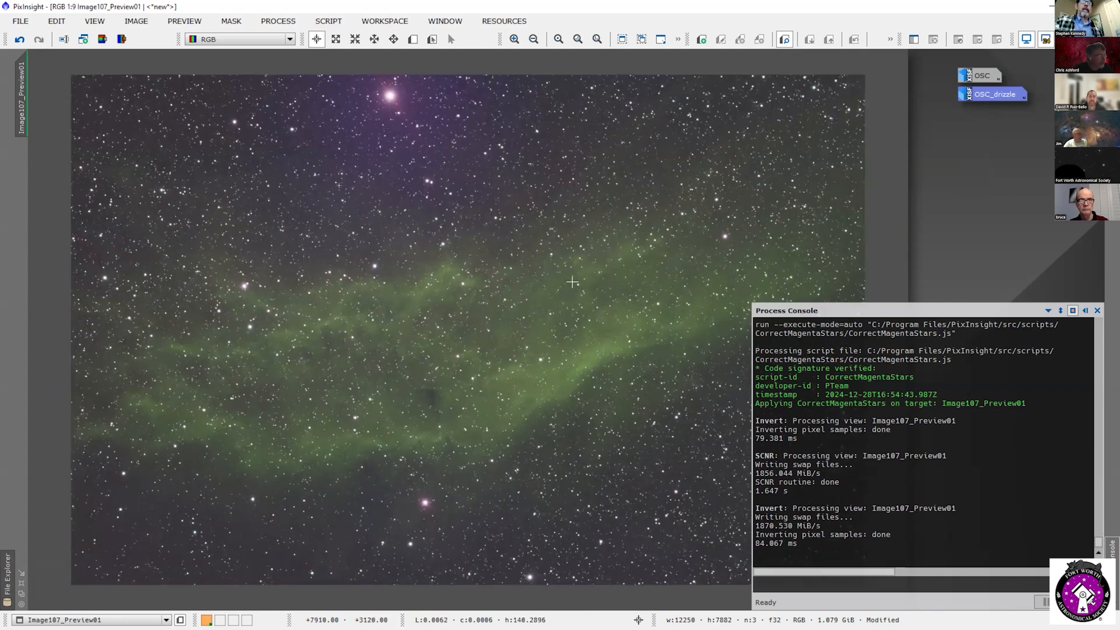